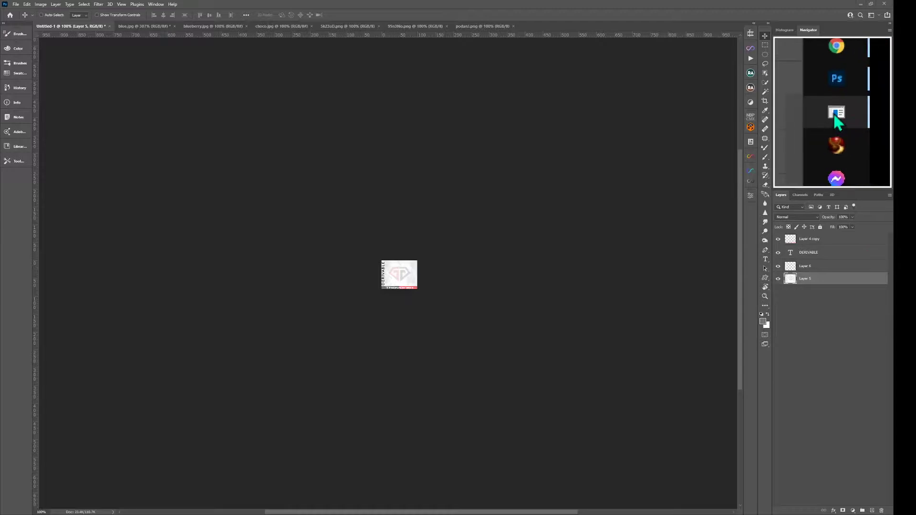
Switch to IMVU and inspect the male avatar's black T-shirt and the female avatar's white bodysuit in Editor 2
mouse_move(905, 238)
click(905, 239)
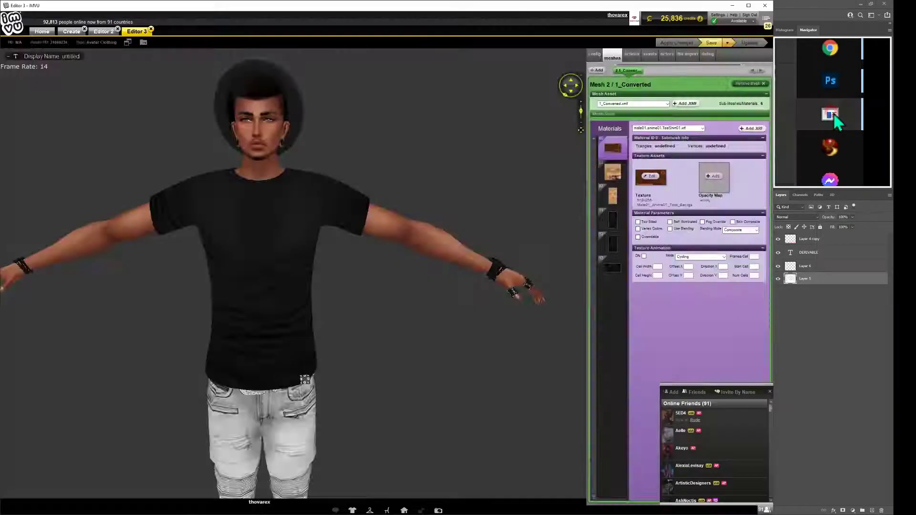
scroll(336, 258, up, 5)
mouse_move(334, 257)
mouse_down()
mouse_move(212, 248)
mouse_move(439, 248)
mouse_move(348, 248)
mouse_up()
scroll(338, 250, up, 3)
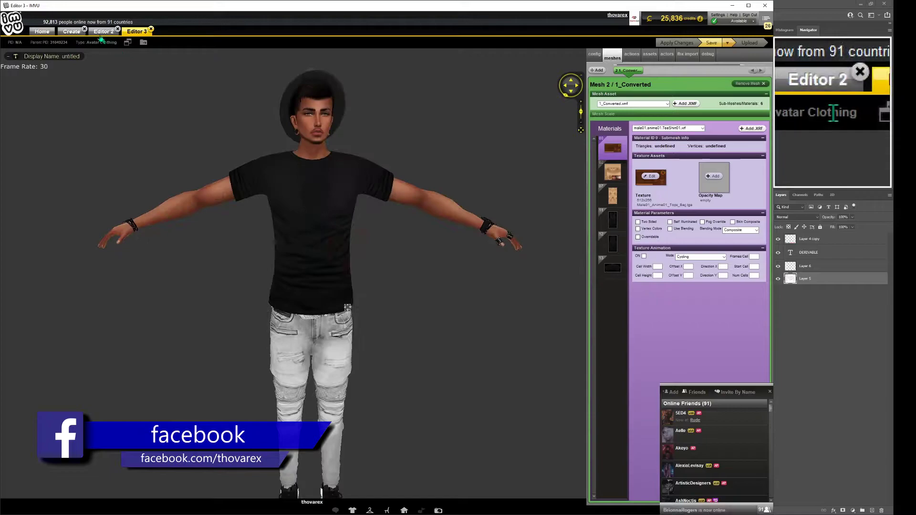
click(98, 31)
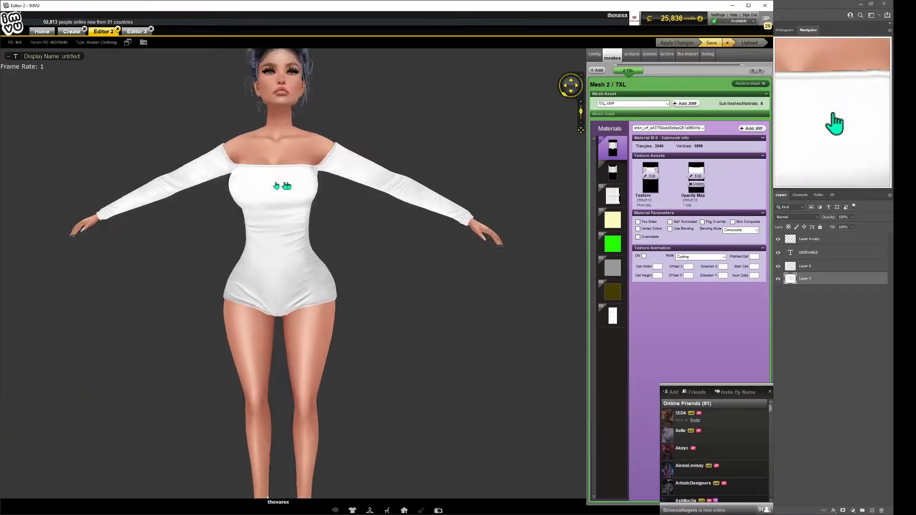
drag(286, 191, 182, 185)
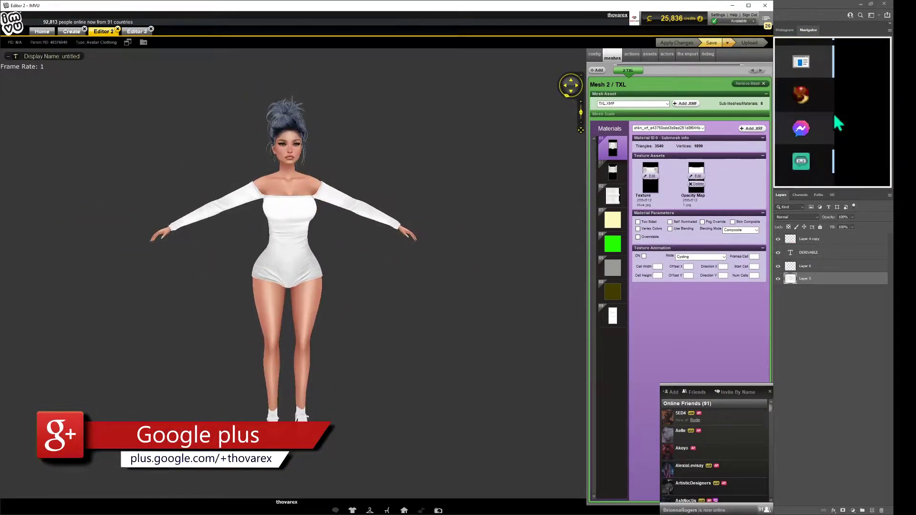
Switch to Chrome, view the maps folder linked from the 0090 TXL product, and bring up the Relax Ts Derivable product page
key(alt+Tab)
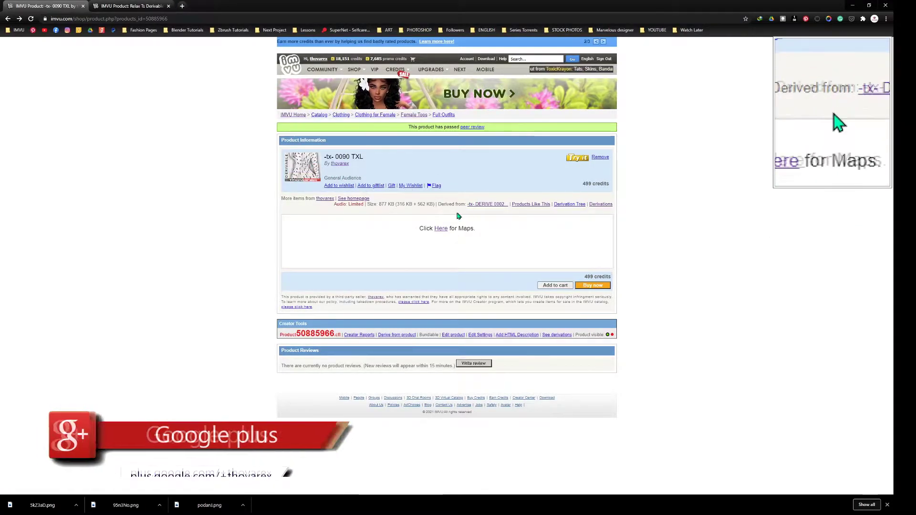
click(444, 232)
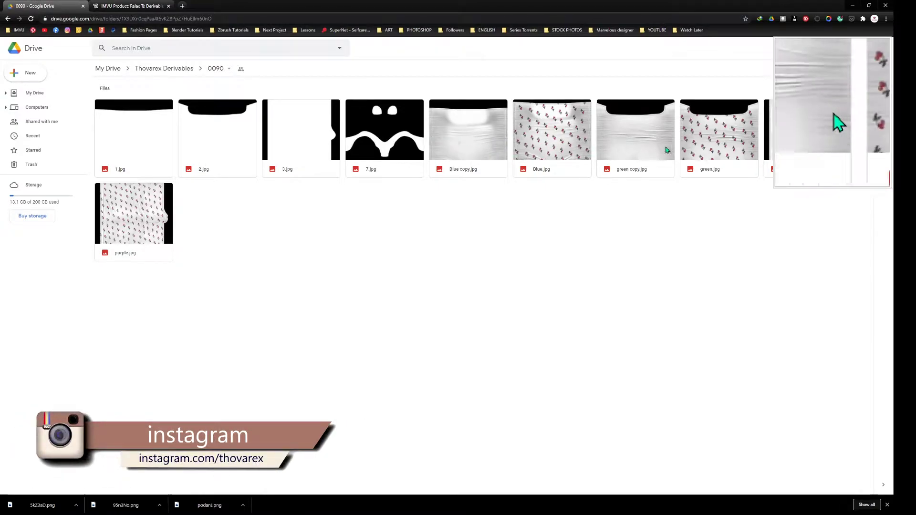
click(7, 19)
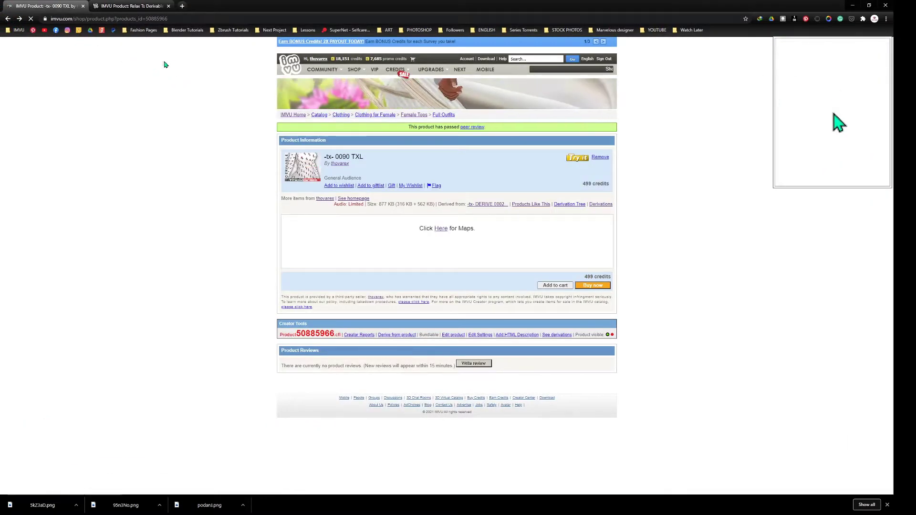
click(130, 6)
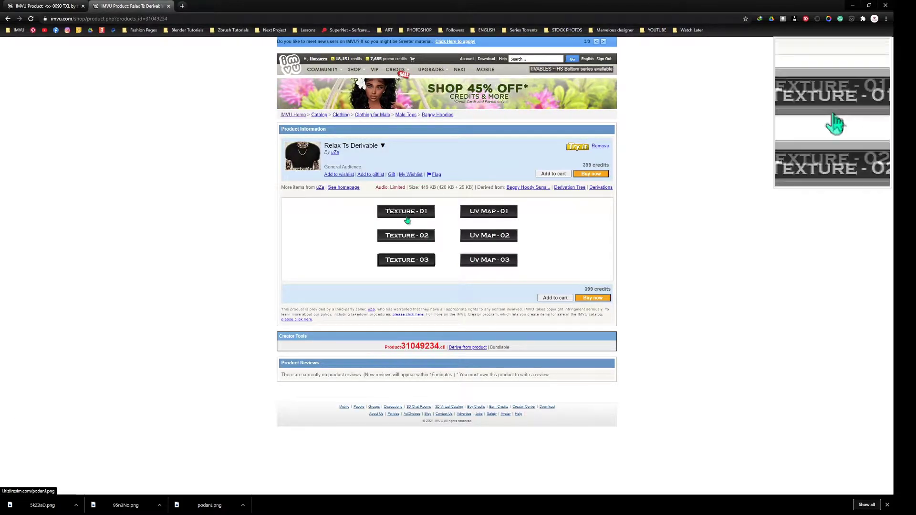
Switch to Photoshop, compare the T-shirt front and back textures, and examine 95n3No.png up close
click(904, 228)
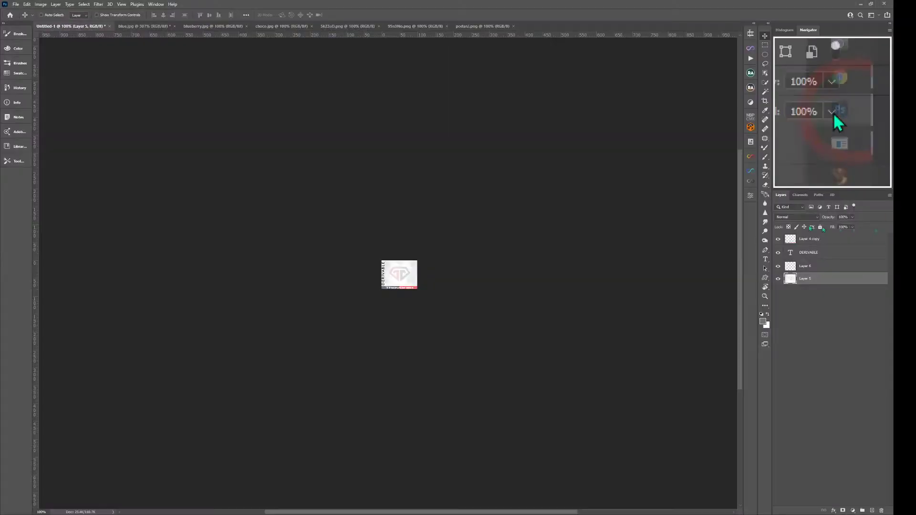
click(339, 27)
click(410, 27)
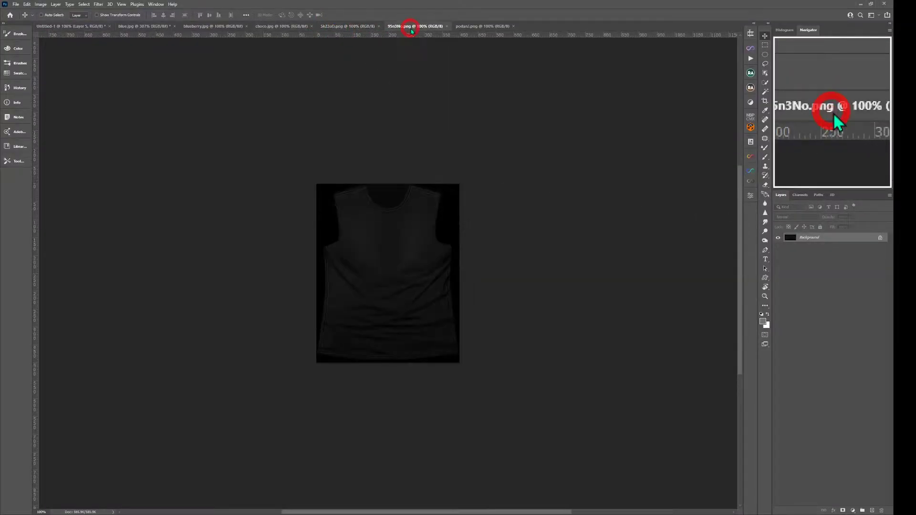
click(475, 28)
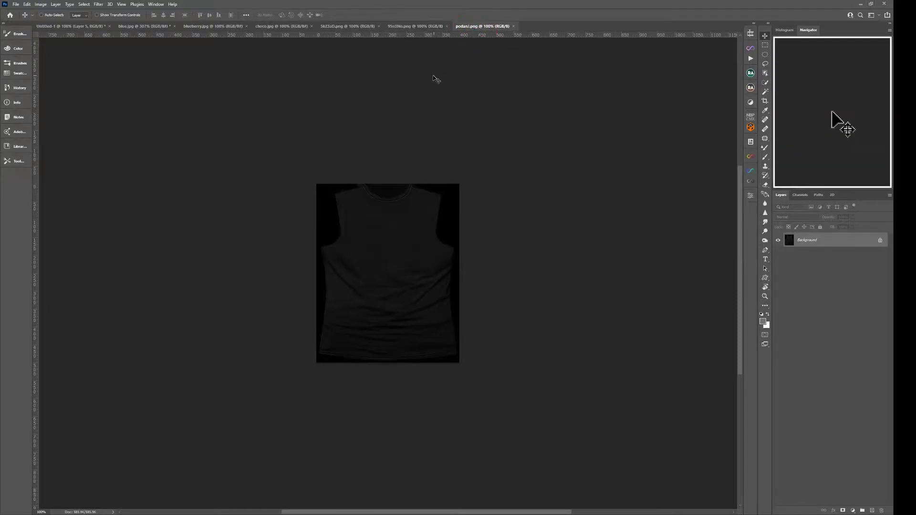
click(418, 27)
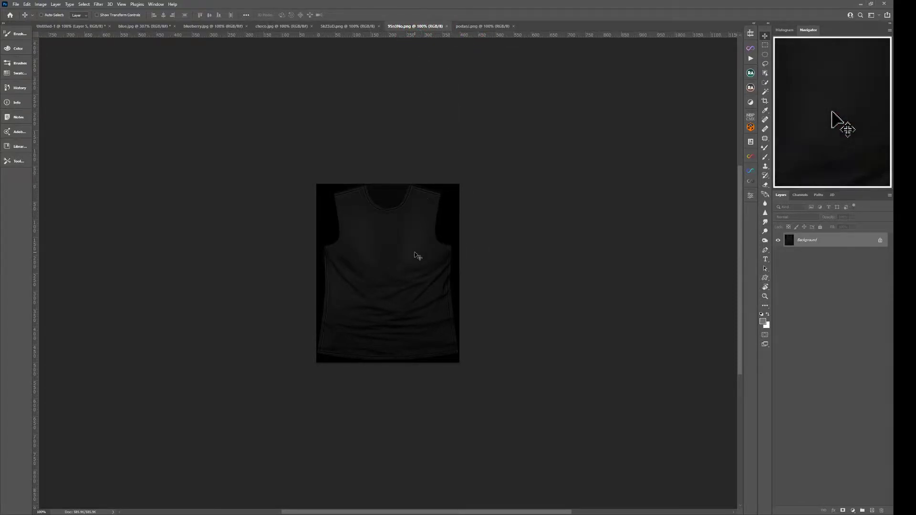
key(ctrl+space)
drag(407, 256, 428, 254)
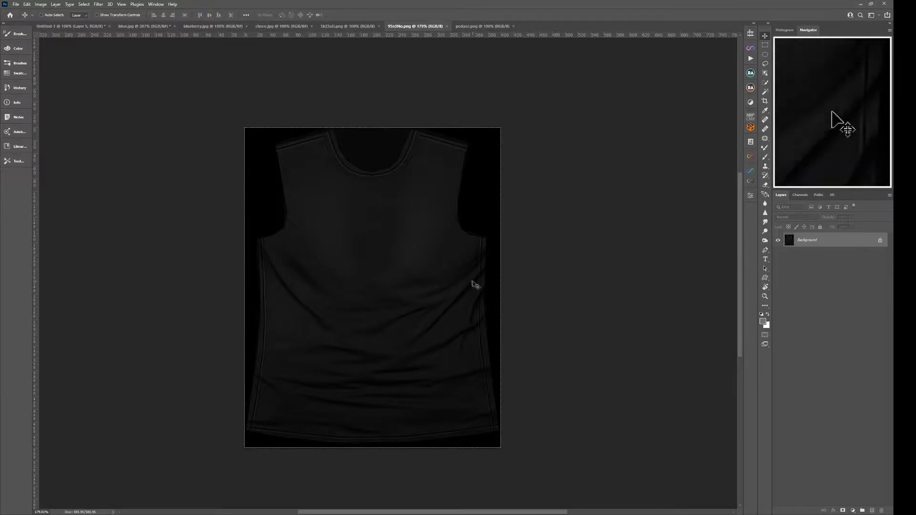
key(space)
drag(470, 284, 545, 276)
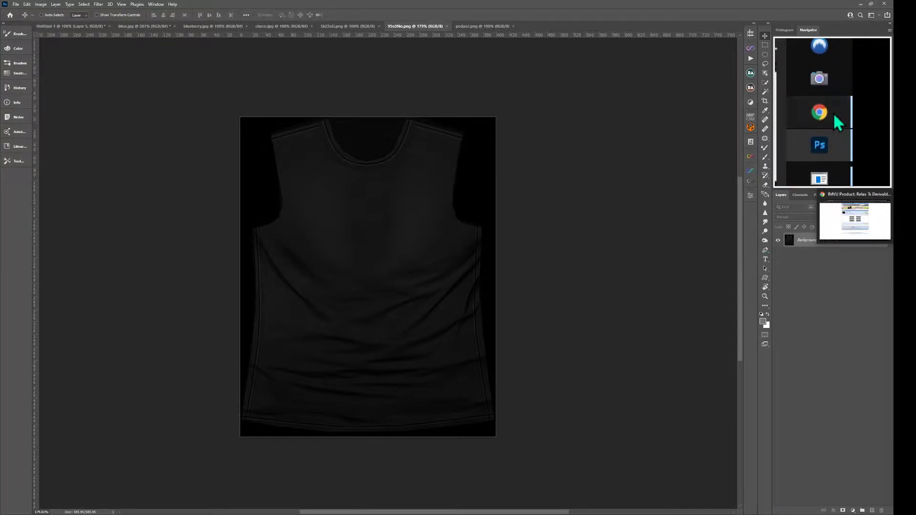
Switch to Chrome, open Pinterest in a new tab, and search for "tshirt design"
click(838, 125)
click(268, 6)
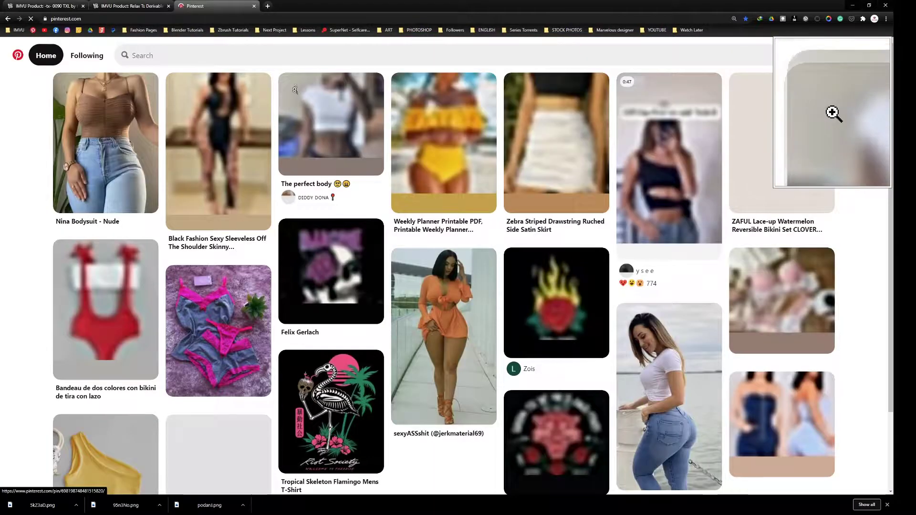
click(285, 58)
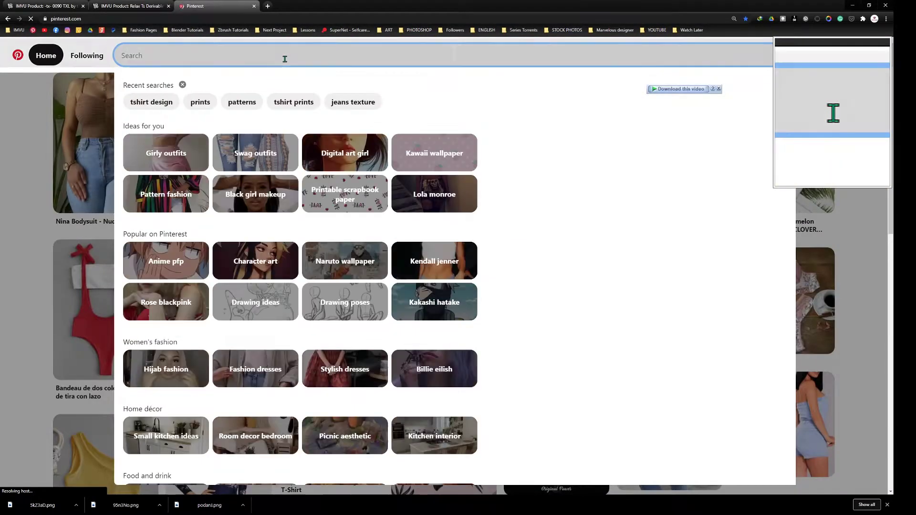
text(tshirt)
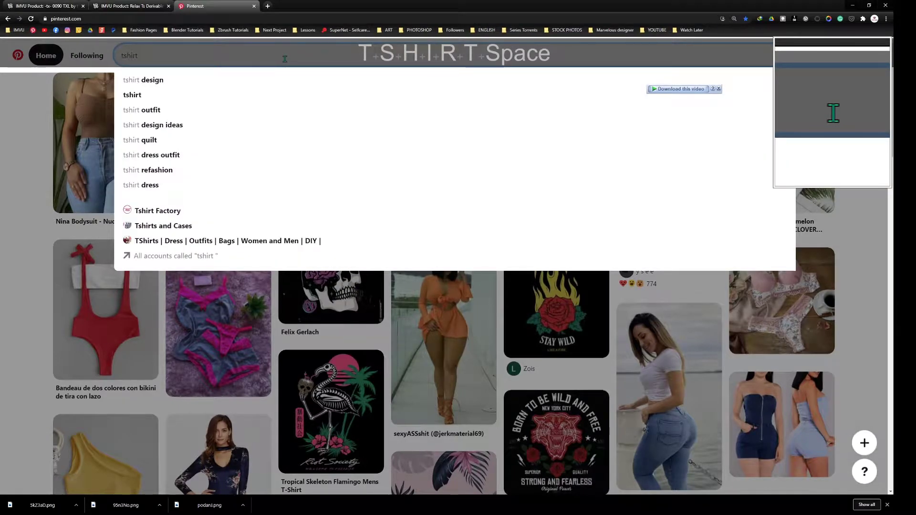
click(212, 82)
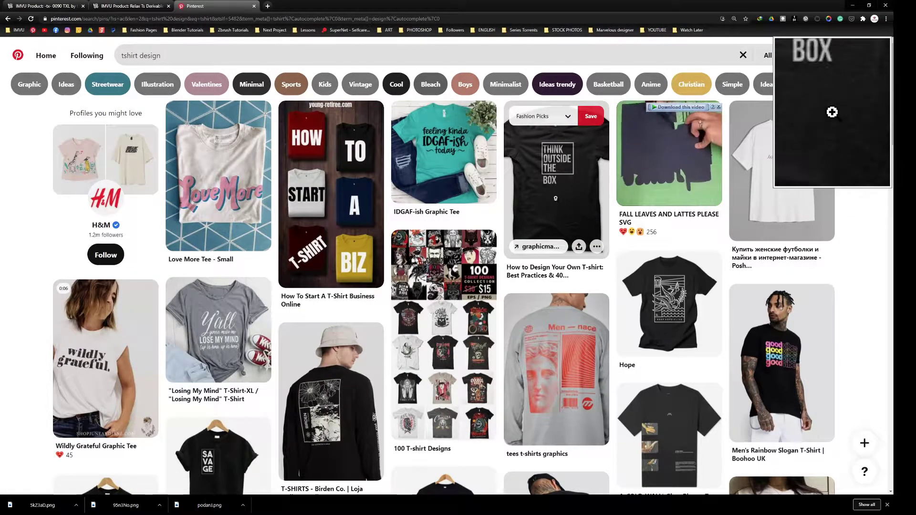
Browse pins related to the "Think Outside the Box" T-shirt and open the "DON'T QUIT" graphic's pin
click(575, 210)
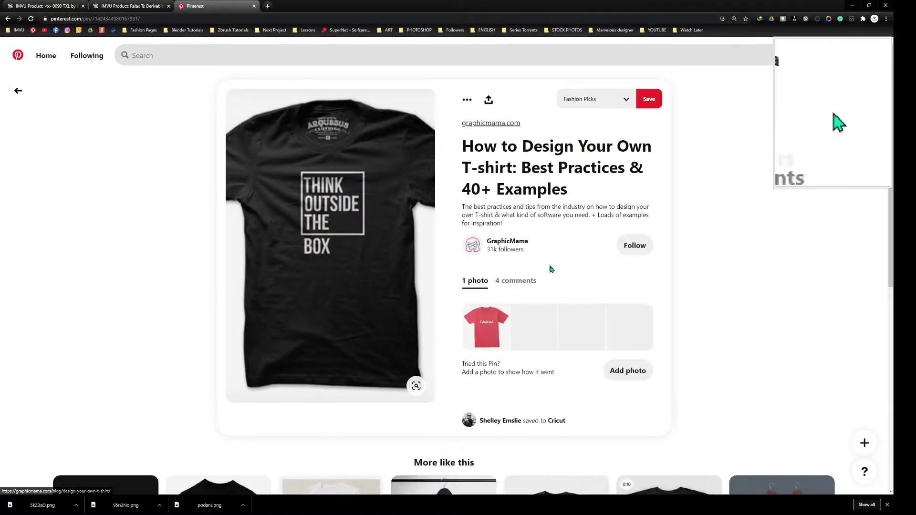
scroll(513, 267, down, 2)
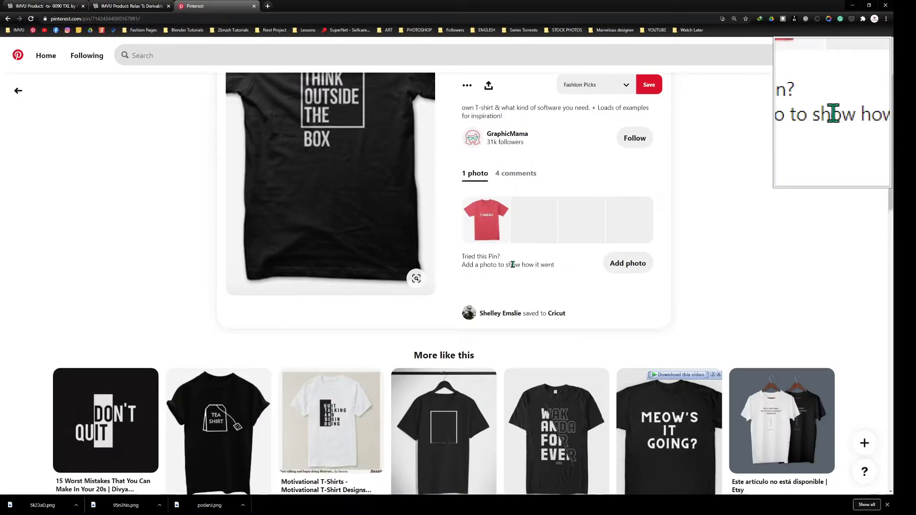
scroll(512, 264, down, 3)
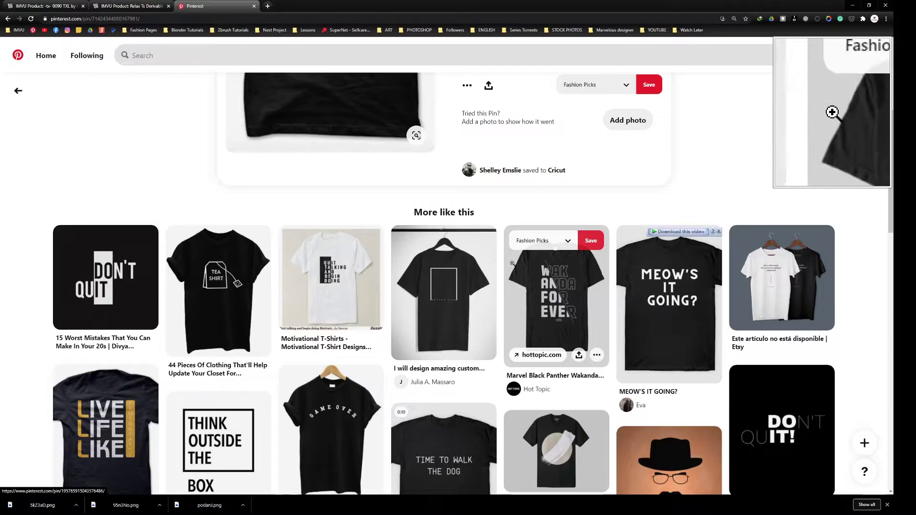
scroll(512, 263, down, 2)
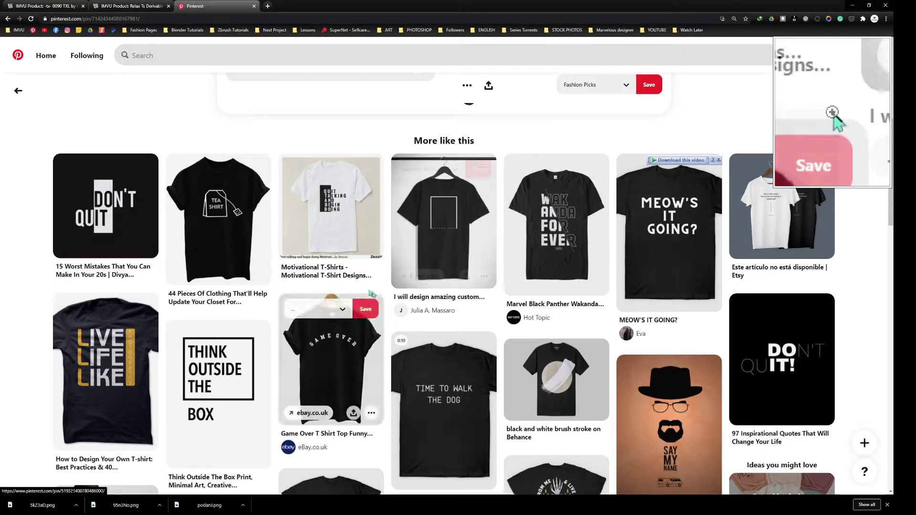
scroll(403, 250, up, 6)
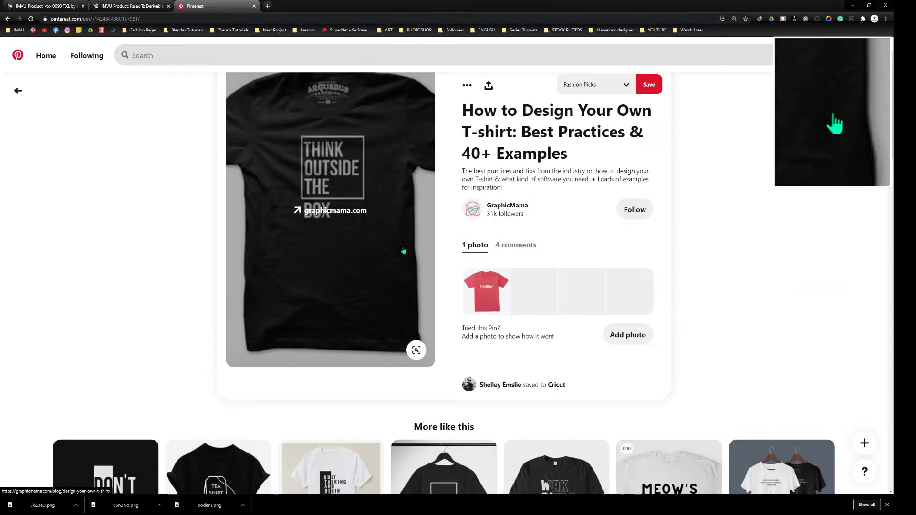
scroll(403, 250, down, 3)
click(102, 348)
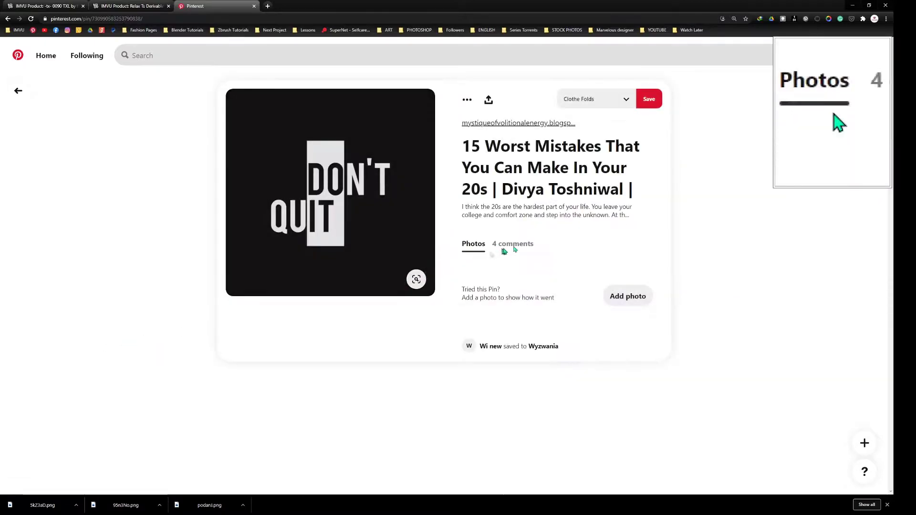
Capture the area around the "DON'T QUIT" graphic as a screenshot of about 514 x 405 pixels and copy it
key(Print)
drag(240, 120, 424, 264)
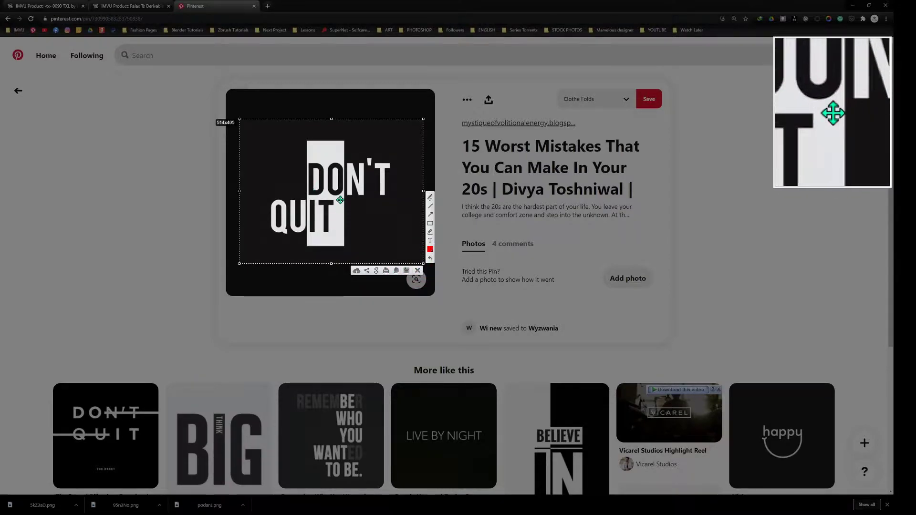
click(397, 271)
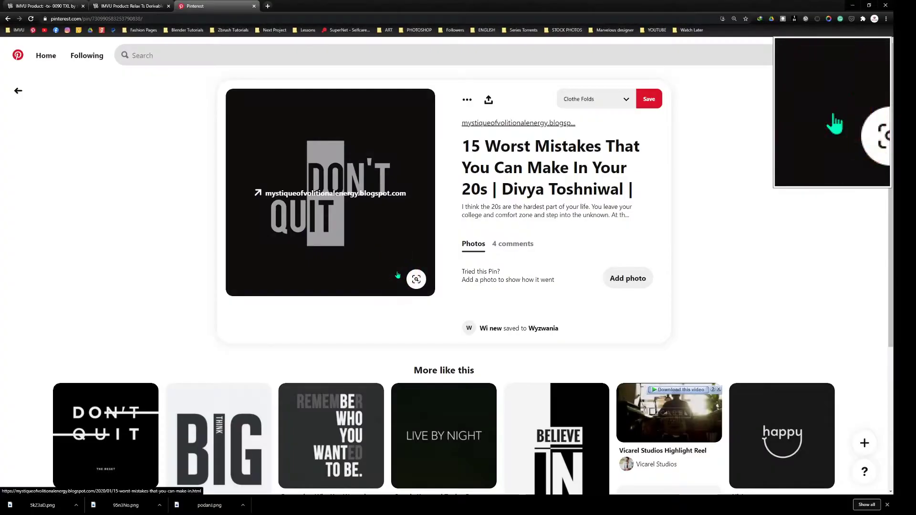
Switch to Photoshop, paste the captured graphic into 95n3No.png as a new layer, and set its blend mode to Lighten
key(alt+Tab)
key(ctrl)
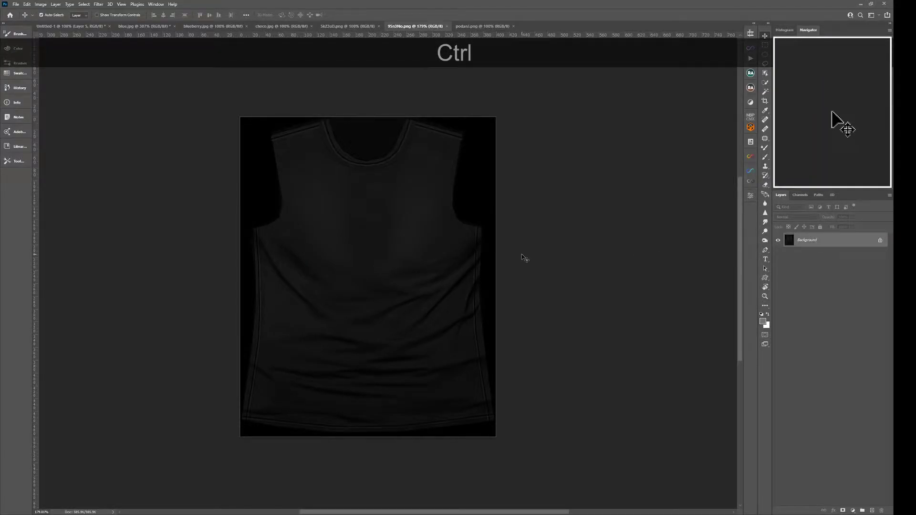
key(ctrl+v)
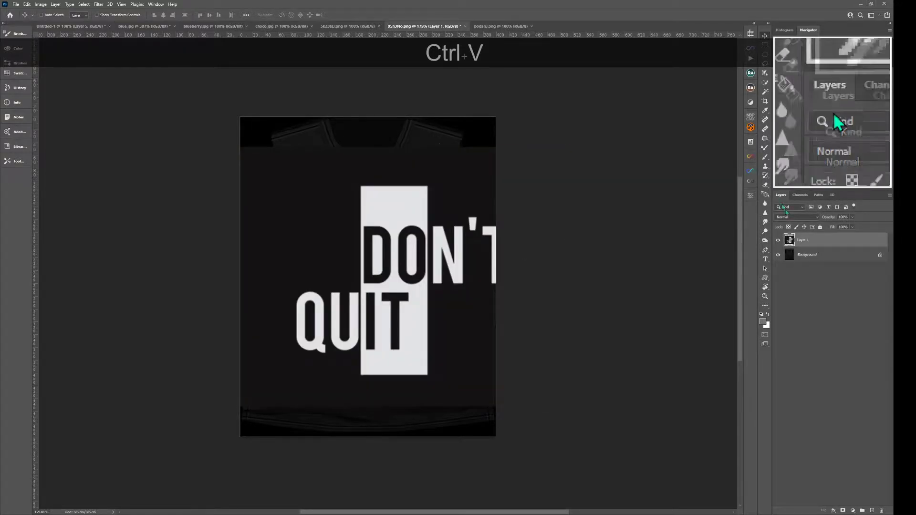
click(790, 217)
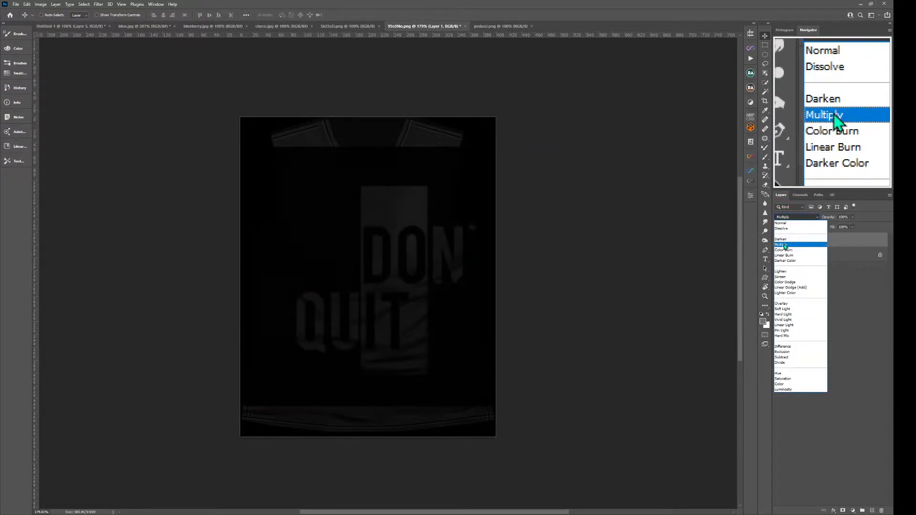
click(787, 271)
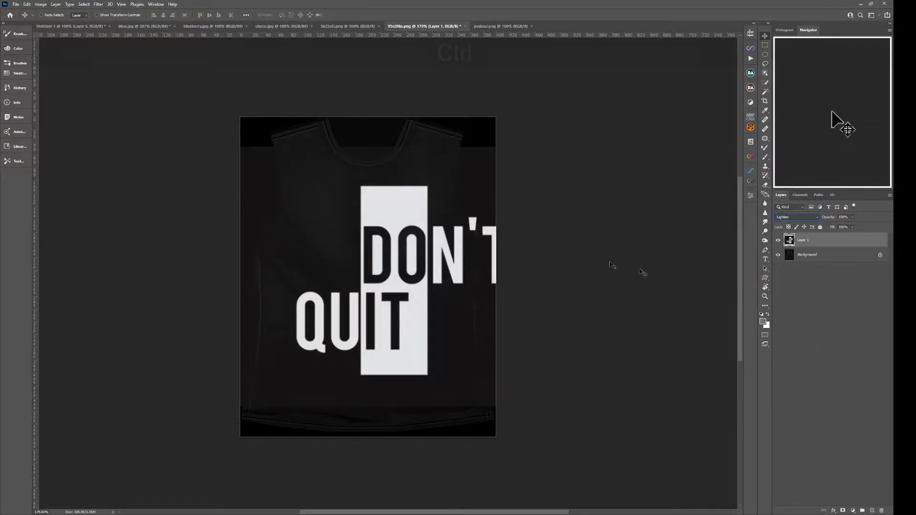
Darken the pasted graphic on Layer 1 with a Levels adjustment, raising the black input level to 33
key(ctrl)
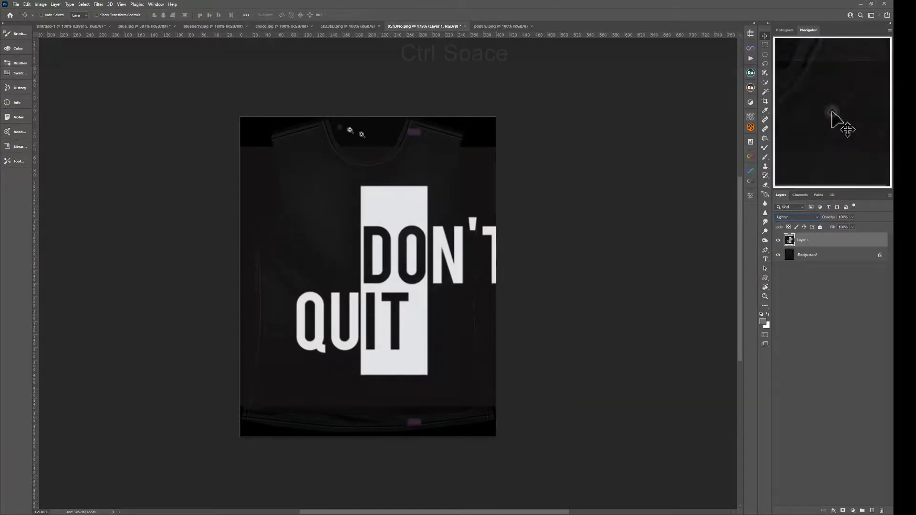
ctrl+click(342, 123)
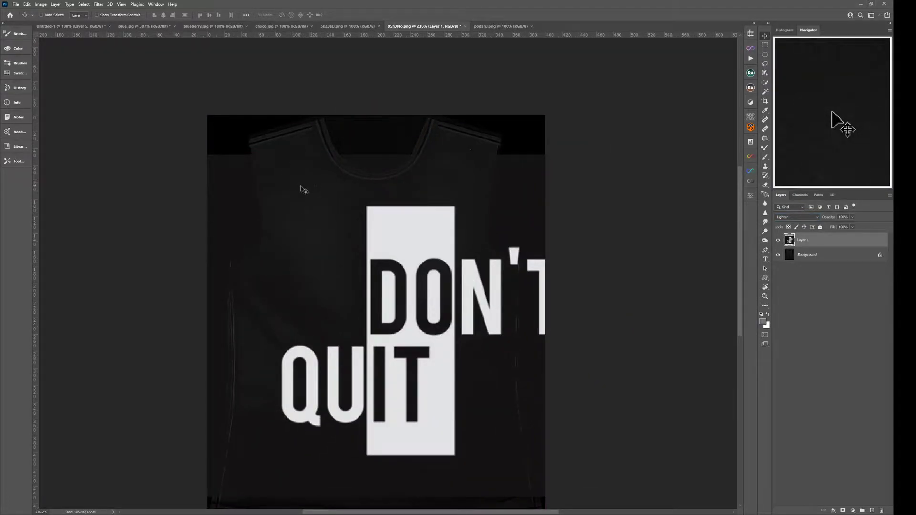
key(ctrl)
key(ctrl)
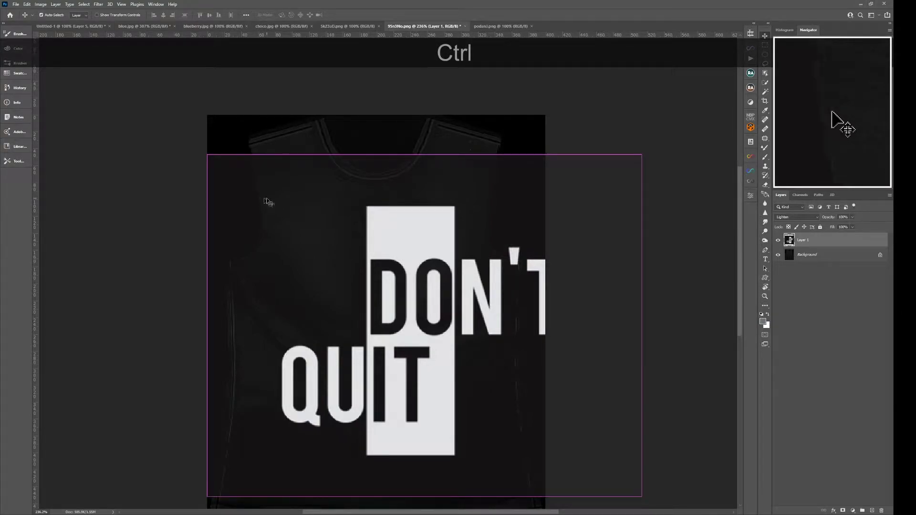
key(ctrl+l)
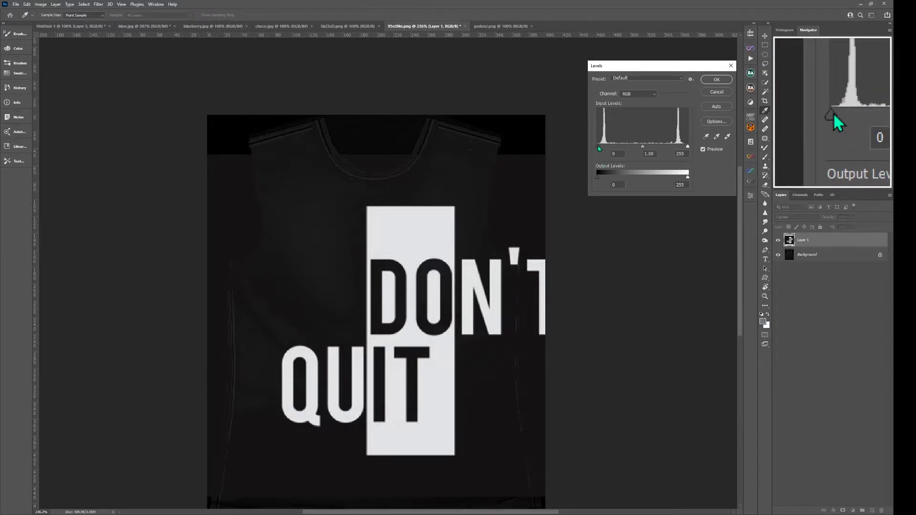
drag(598, 146, 606, 149)
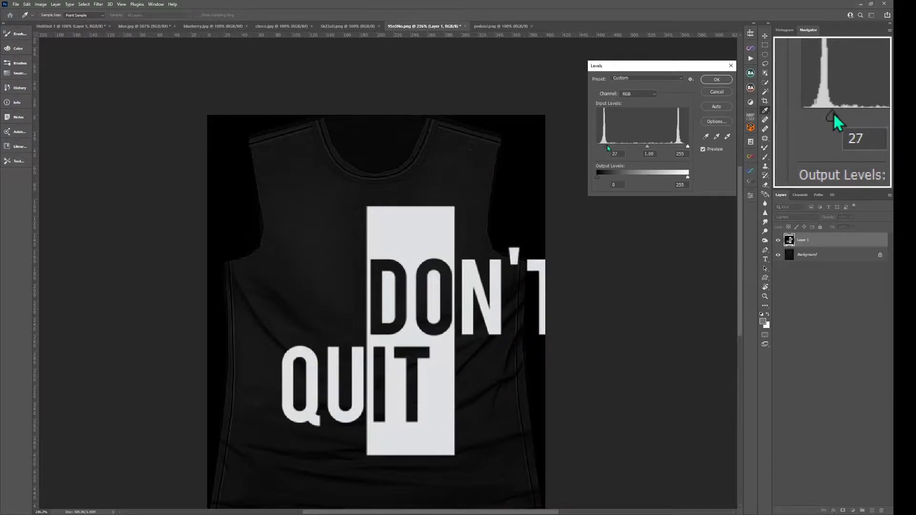
drag(610, 148, 610, 148)
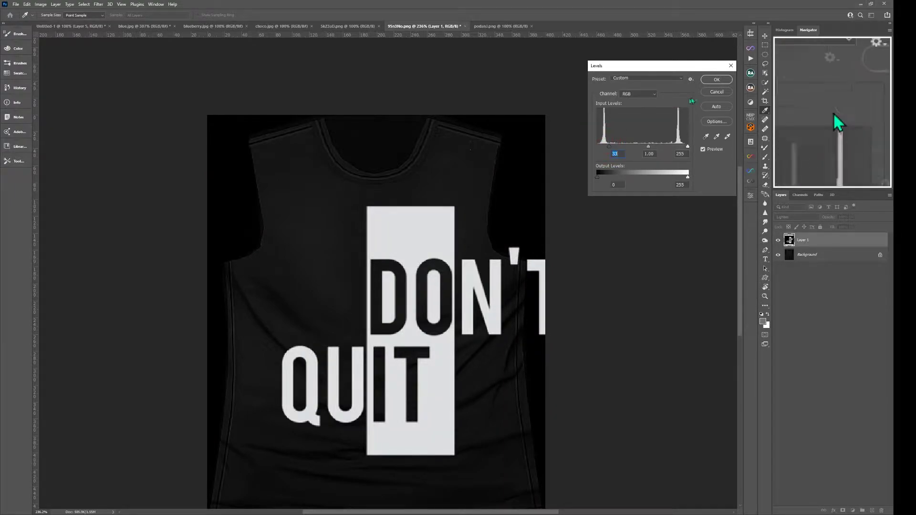
click(715, 80)
Scale the "DON'T QUIT" graphic down proportionally with Free Transform and position it on the middle of the shirt's chest
key(ctrl+t)
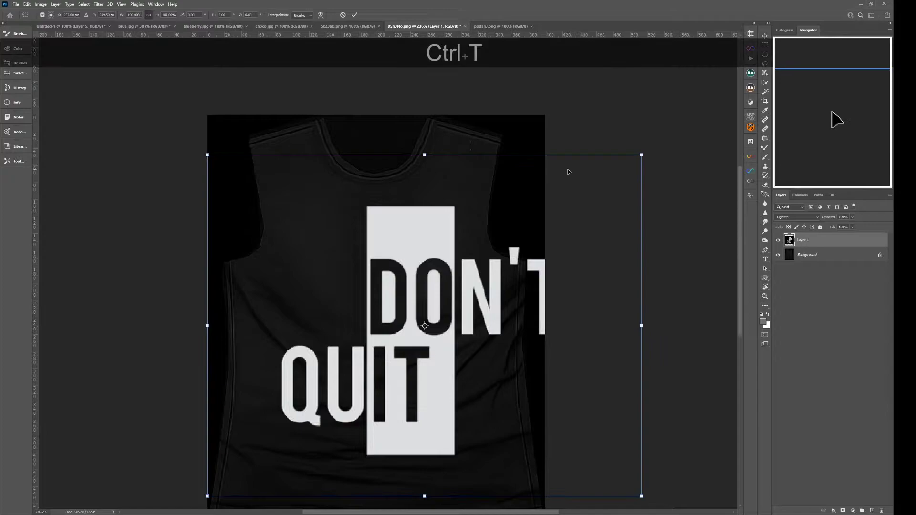
drag(641, 153, 562, 217)
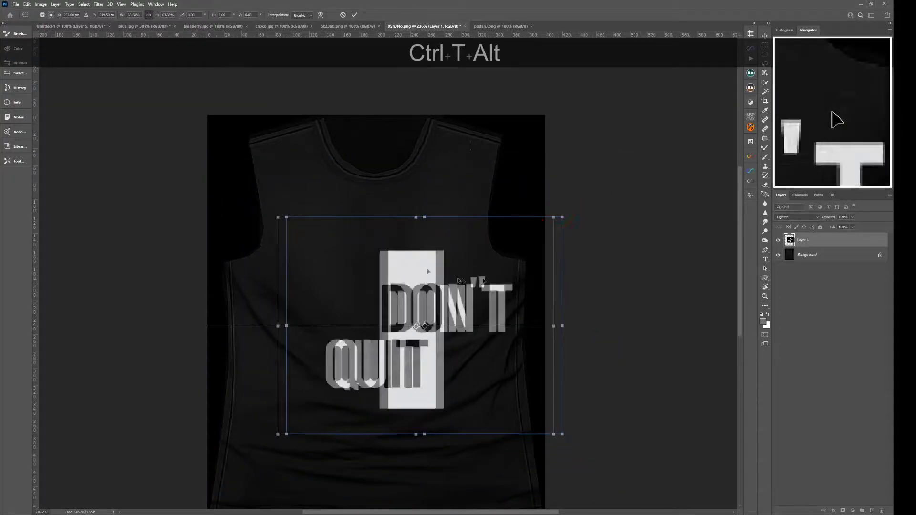
drag(473, 281, 422, 254)
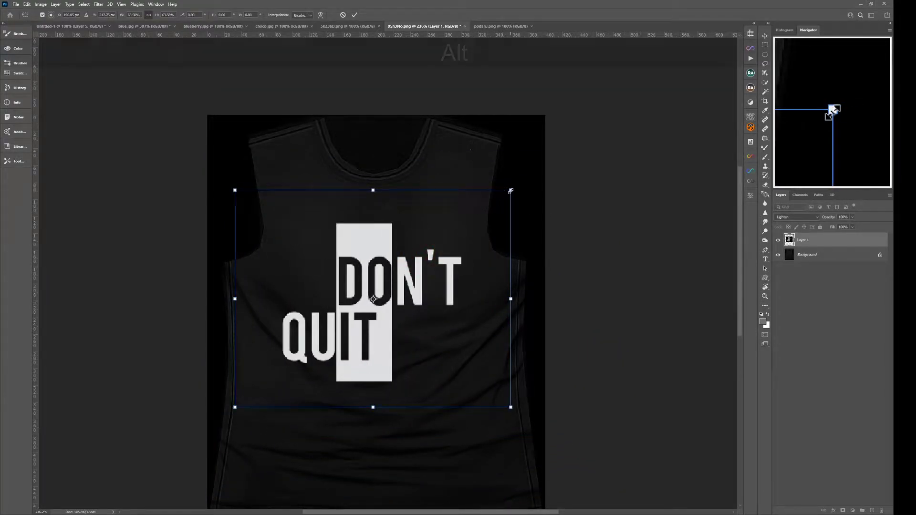
drag(510, 190, 504, 199)
drag(434, 238, 428, 268)
key(ctrl+Return)
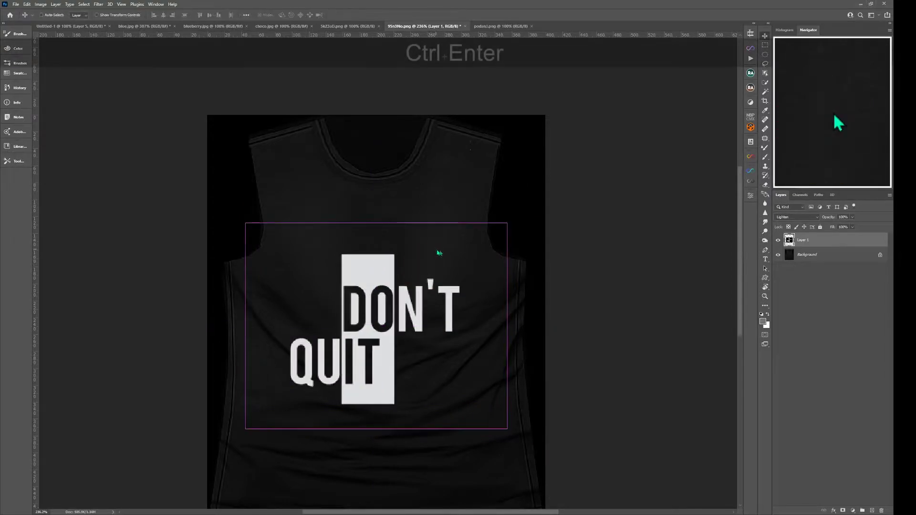
Hide Layer 1 and select the Background layer so only the plain shirt texture shows
key(ctrl+space)
drag(497, 405, 573, 323)
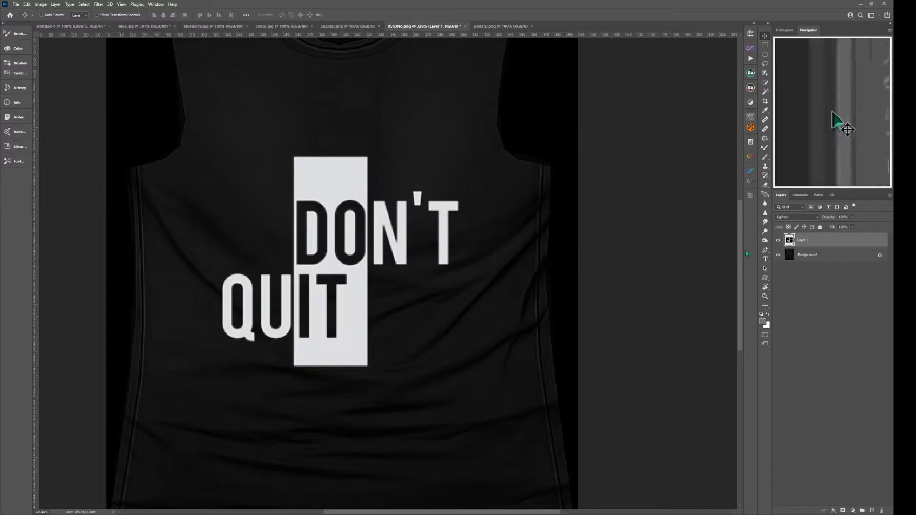
click(778, 241)
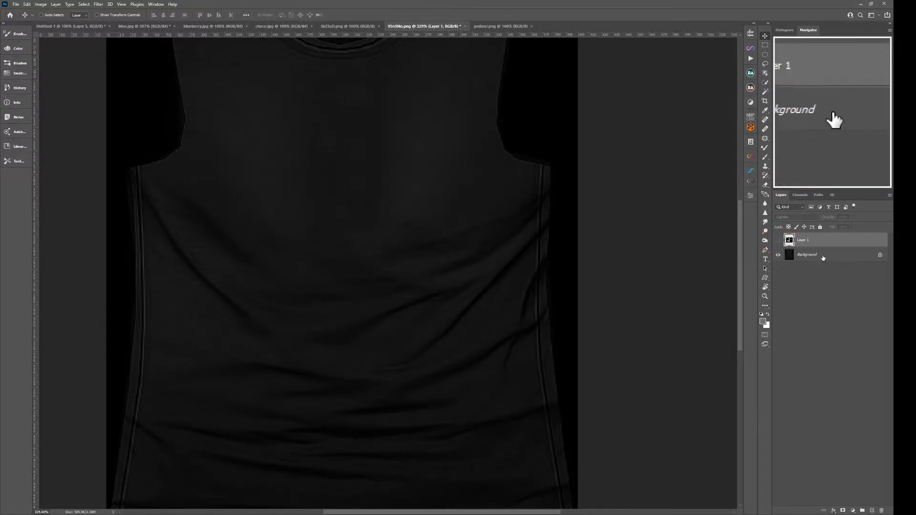
click(820, 256)
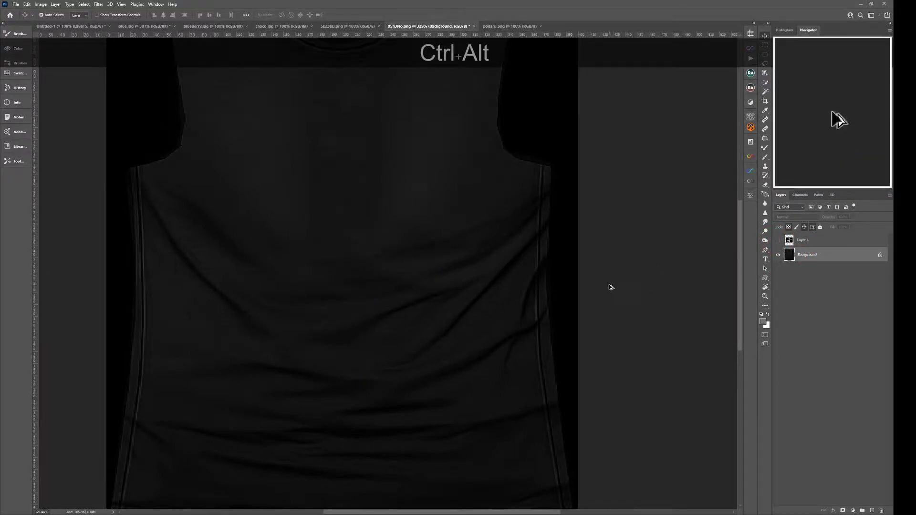
Save a Photoshop-format copy as 2.psd in the Back up folder inside Access Folder, replacing the existing file
key(ctrl+alt+s)
scroll(26, 76, up, 2)
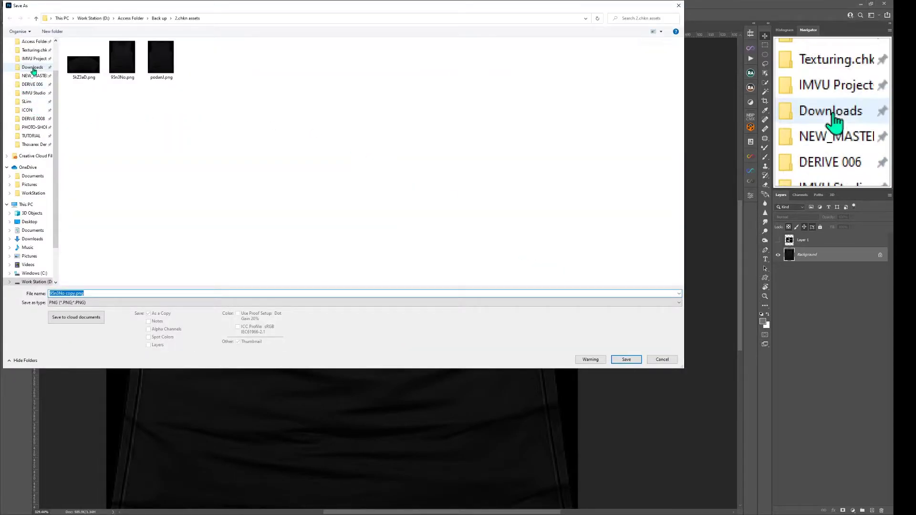
click(31, 67)
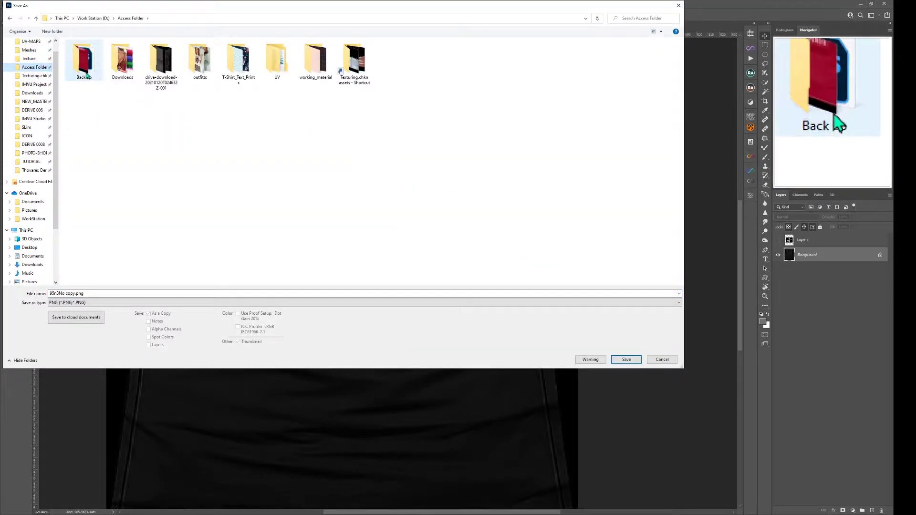
double_click(85, 71)
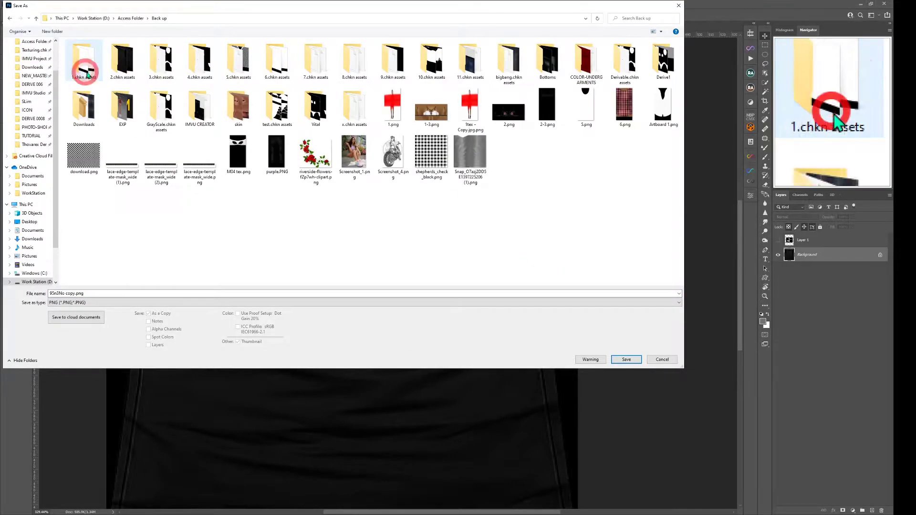
click(267, 304)
click(241, 309)
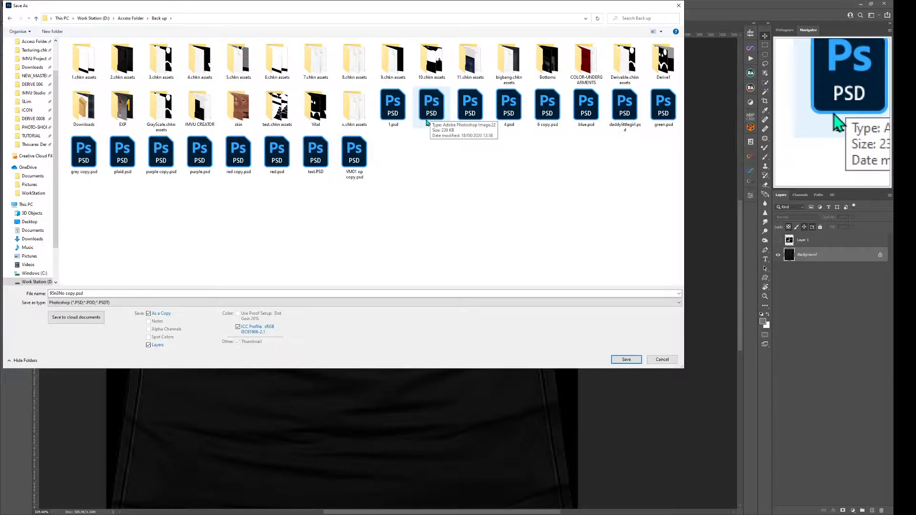
double_click(427, 120)
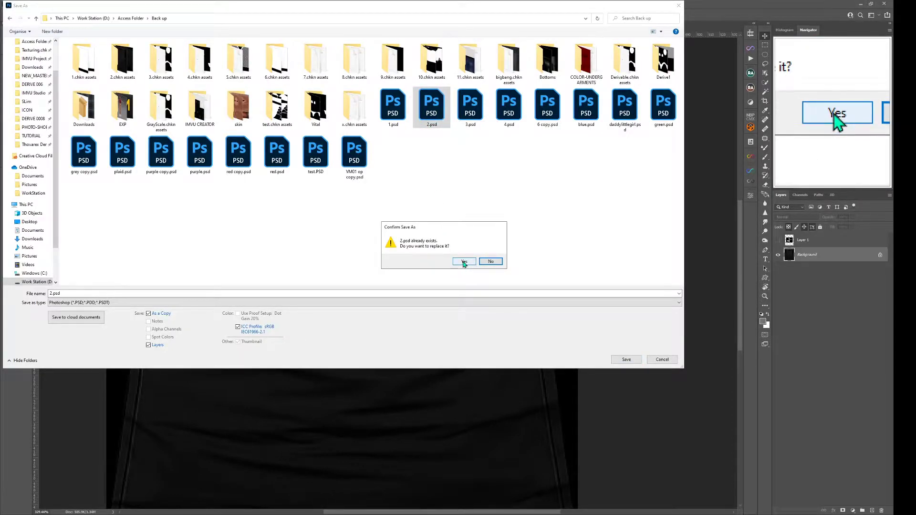
click(463, 263)
click(522, 155)
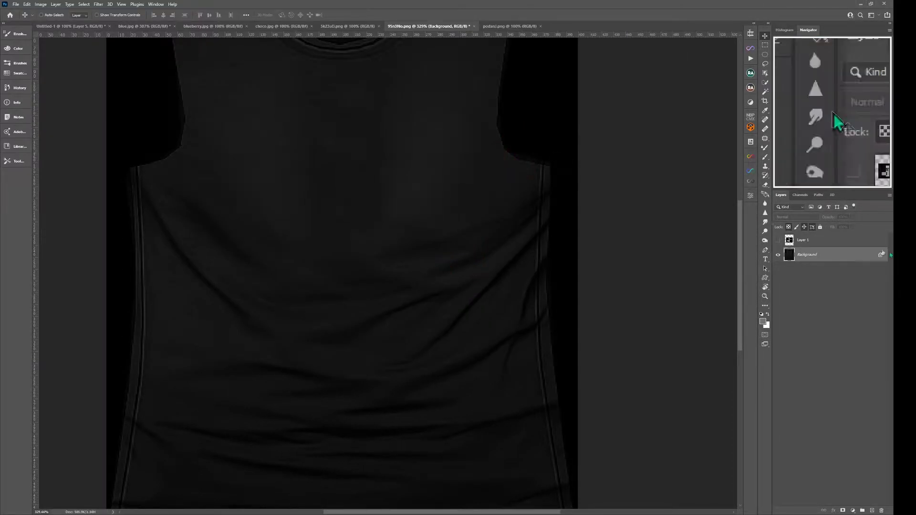
Show Layer 1 again and make it the active layer
click(778, 241)
click(797, 240)
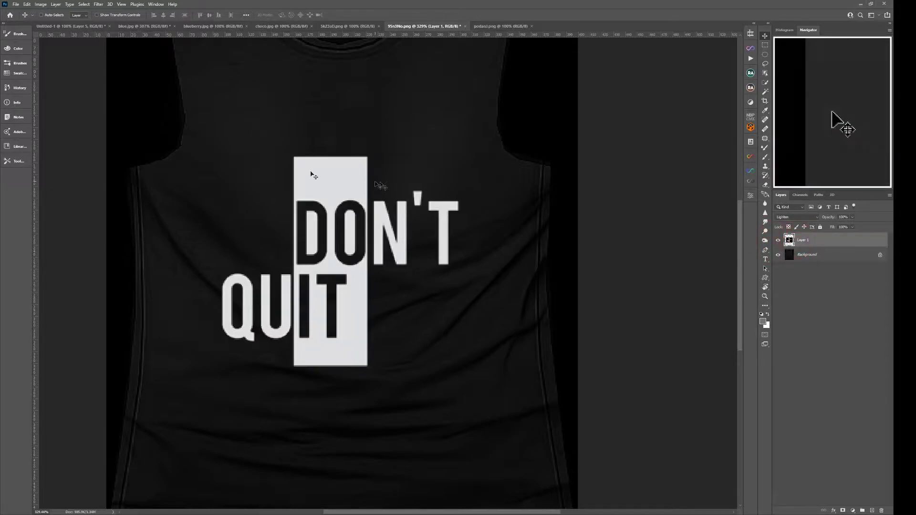
click(99, 4)
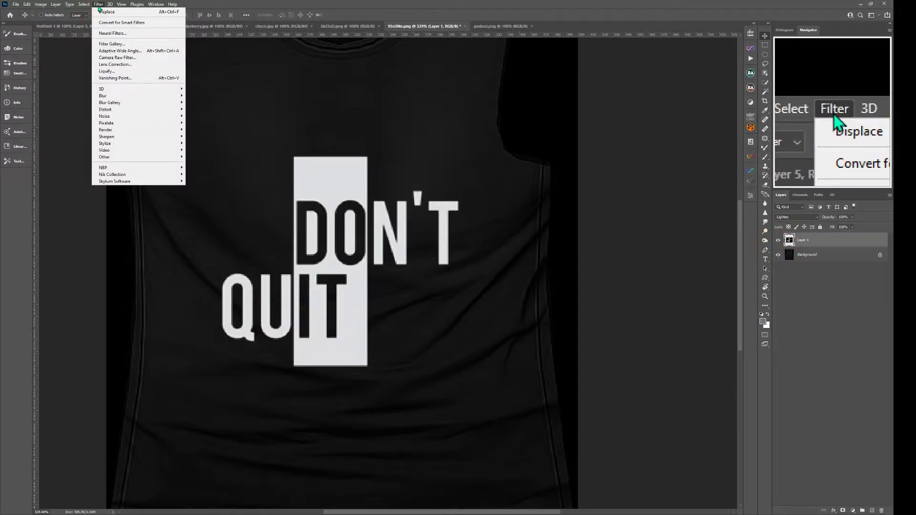
key(F4)
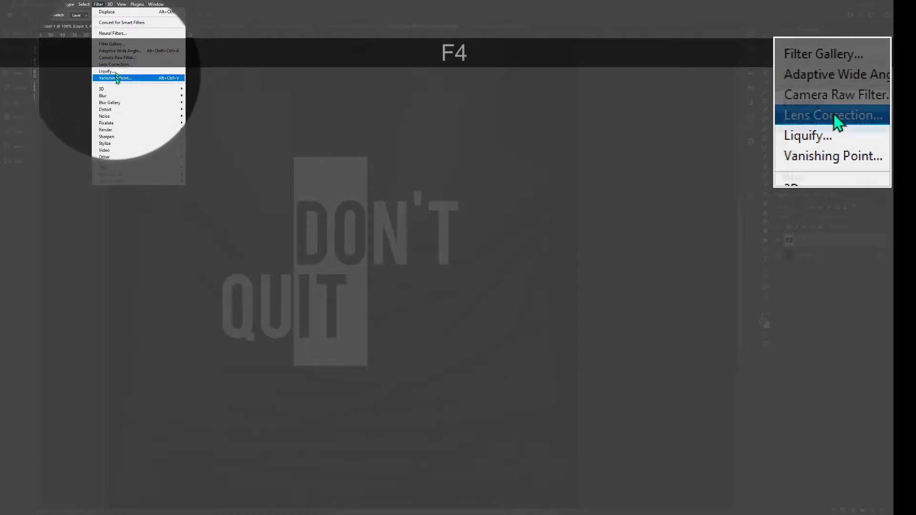
mouse_move(117, 97)
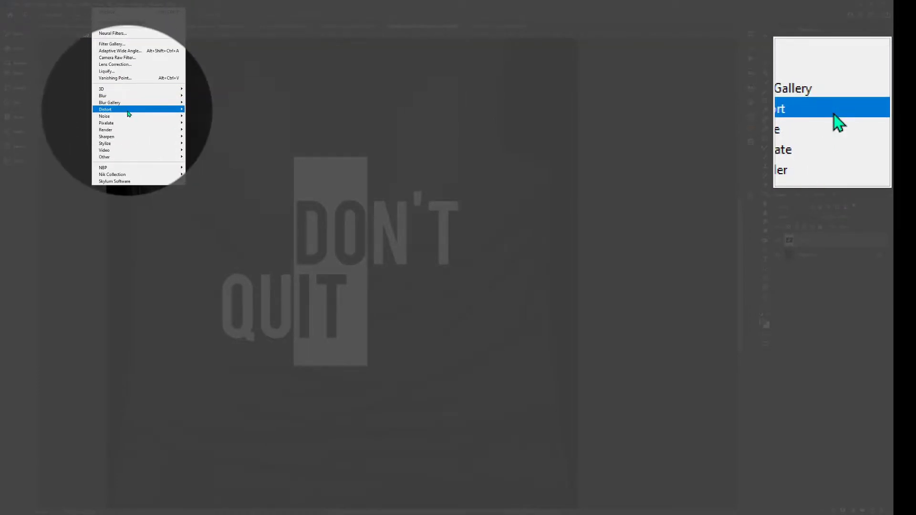
mouse_move(128, 114)
click(179, 113)
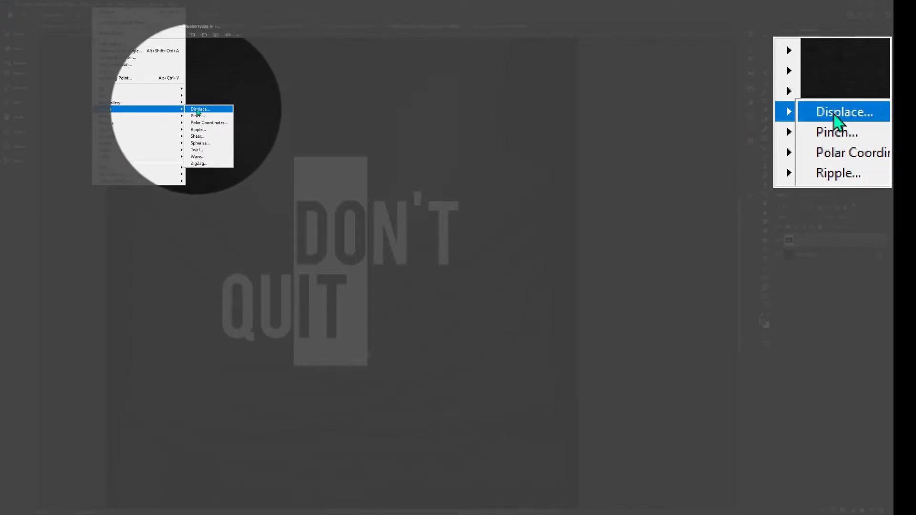
click(196, 110)
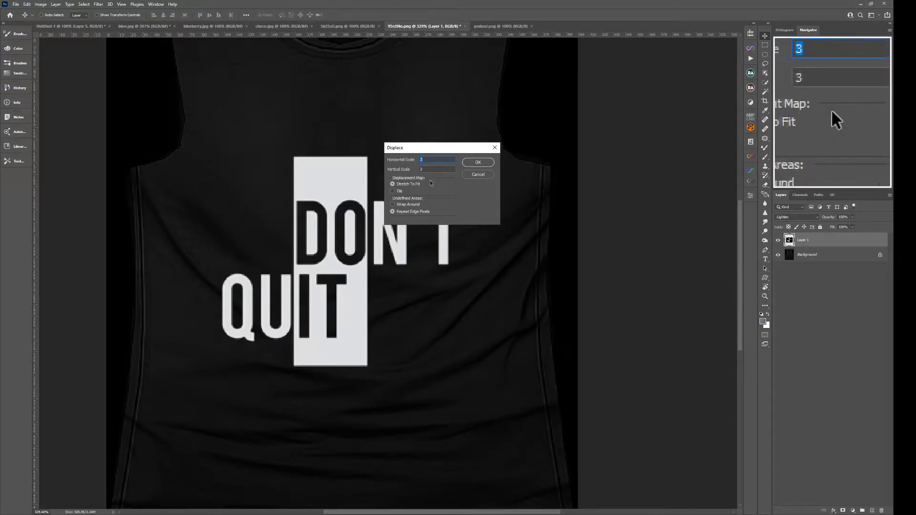
click(478, 162)
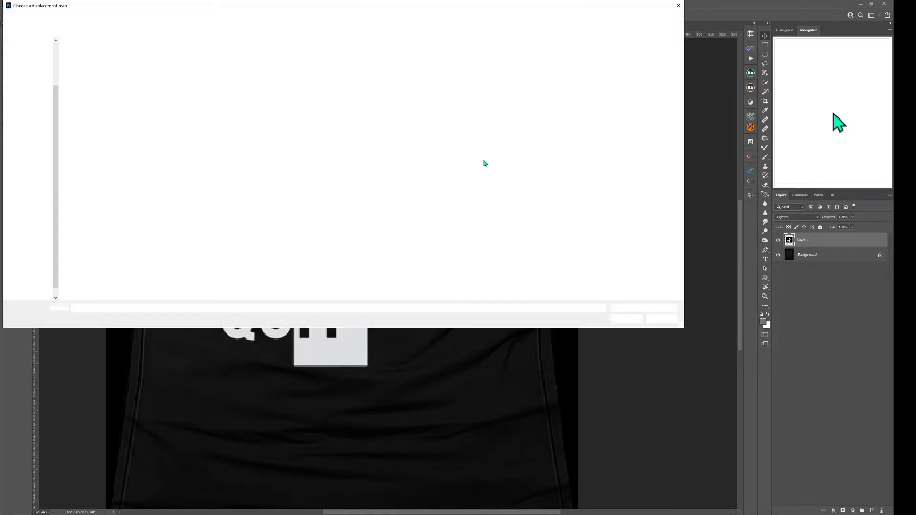
click(662, 321)
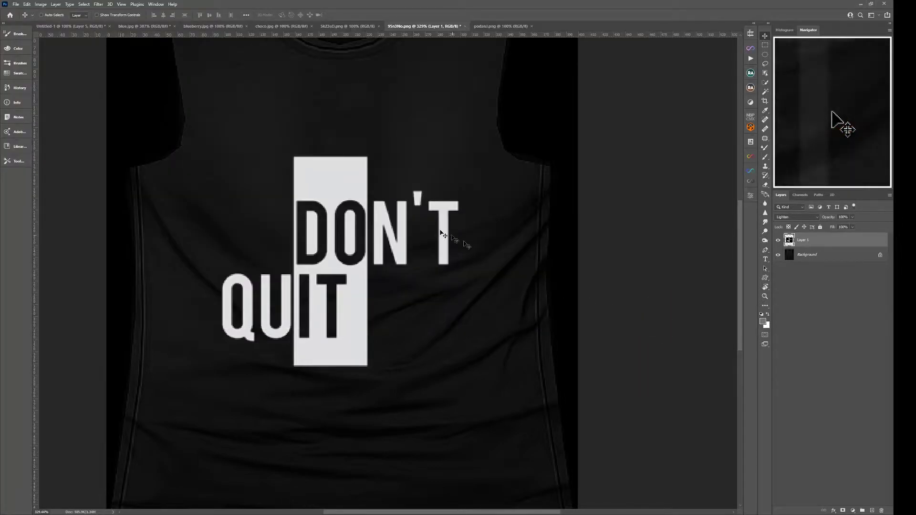
Try the Displace filter on Layer 1 with both scales at 3 and 2.psd as the displacement map, and undo it
ctrl+click(785, 241)
click(98, 5)
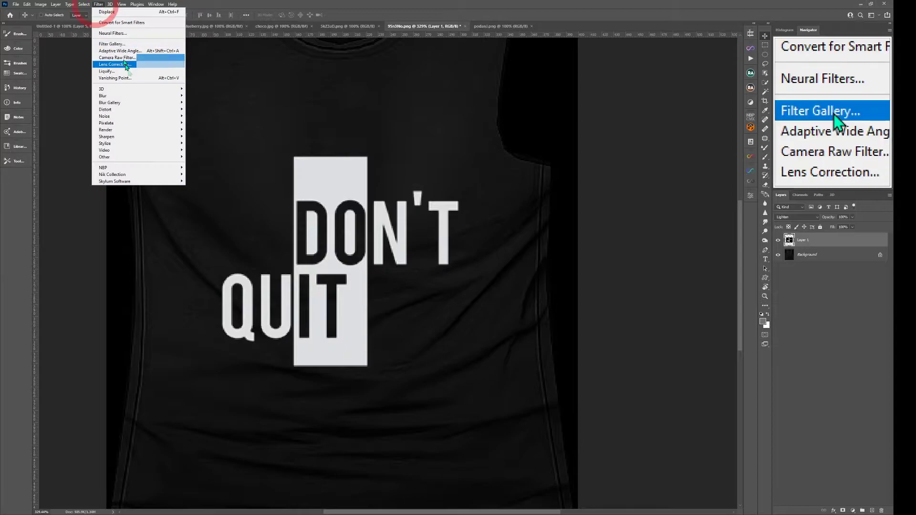
mouse_move(157, 113)
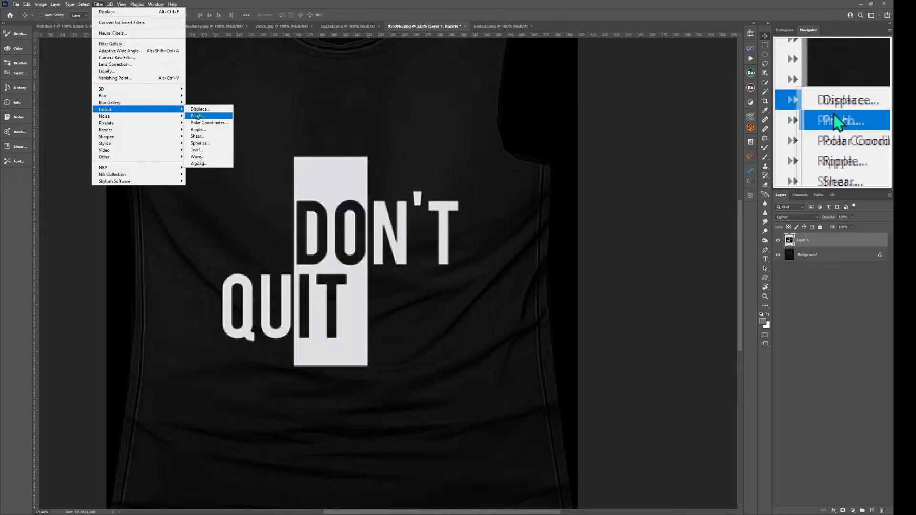
click(203, 111)
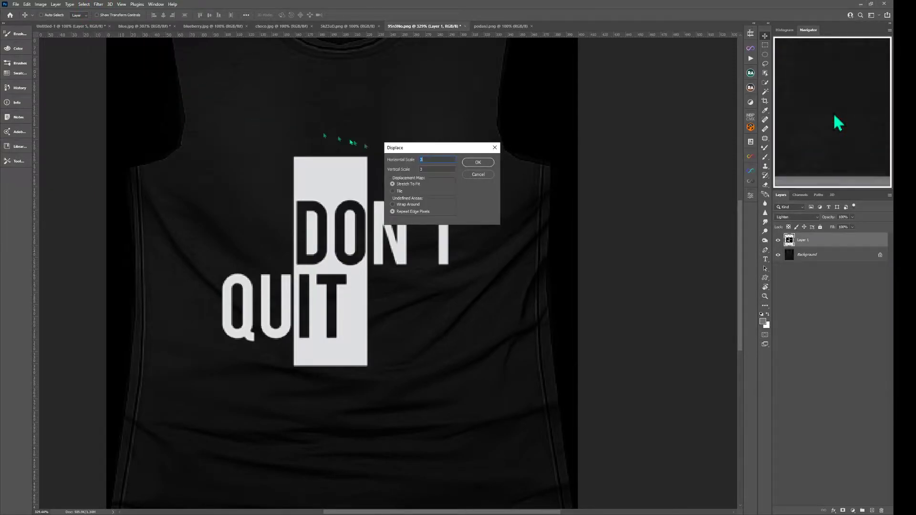
click(475, 163)
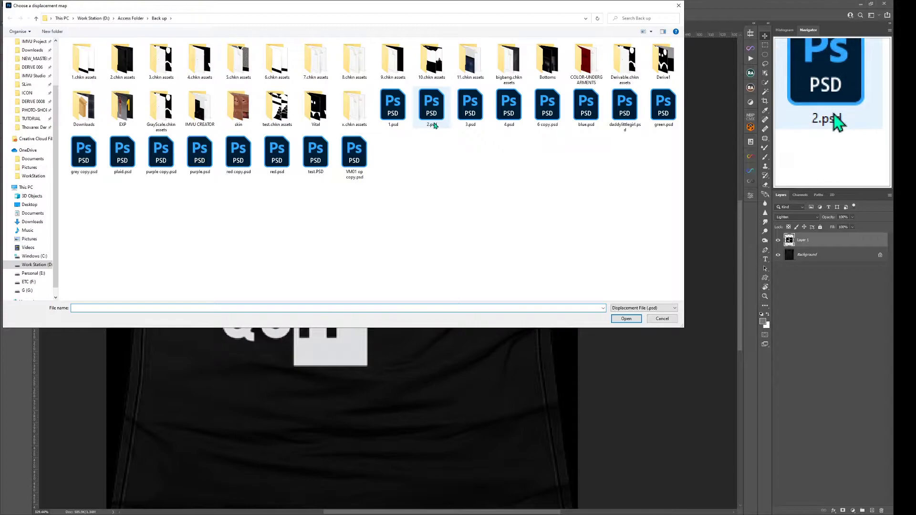
double_click(431, 115)
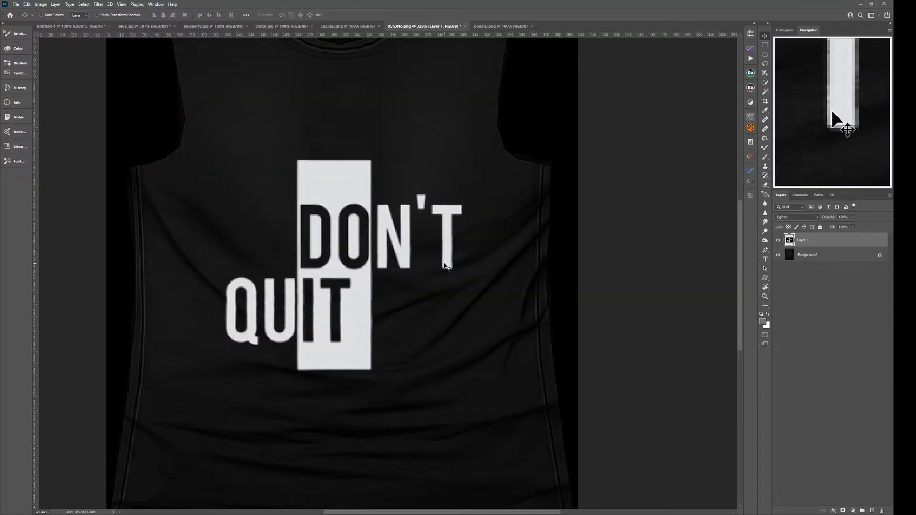
key(ctrl+z)
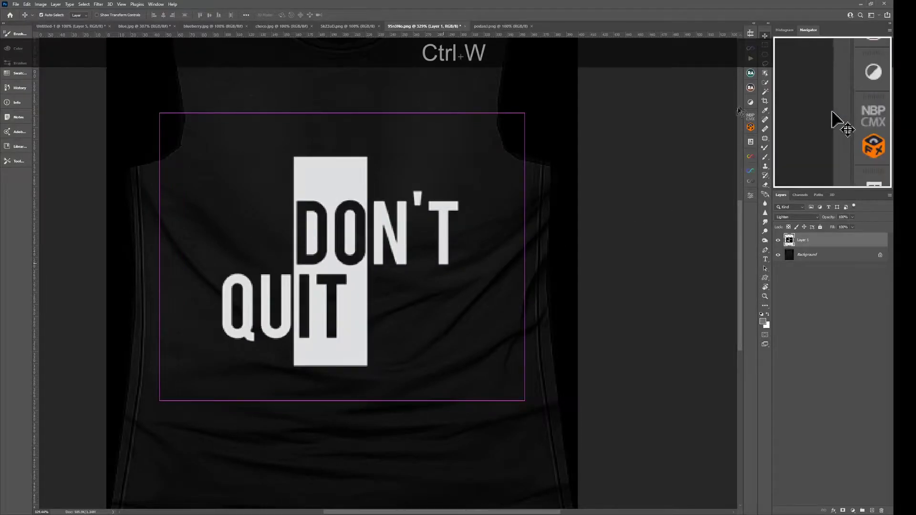
Copy a rectangular selection around the DON'T QUIT graphic onto a new layer and delete the original Layer 1
click(765, 46)
drag(198, 141, 468, 373)
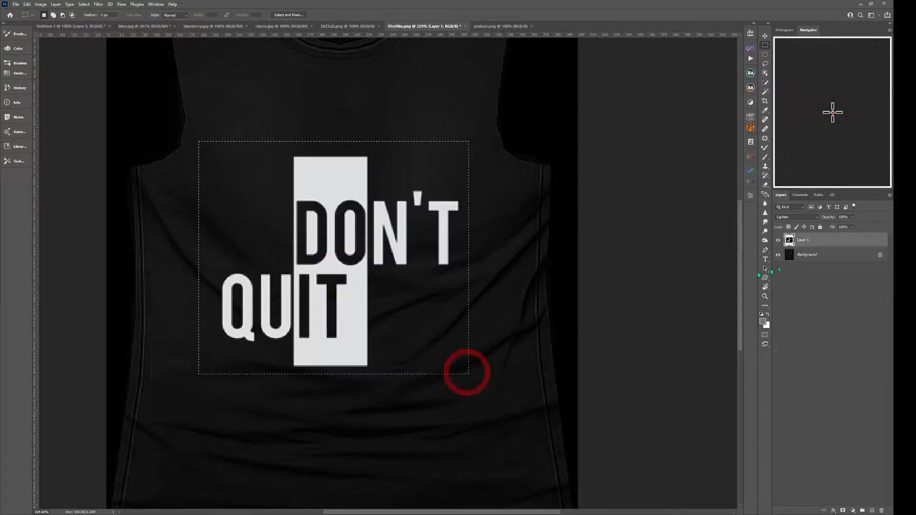
click(779, 240)
click(779, 240)
key(ctrl)
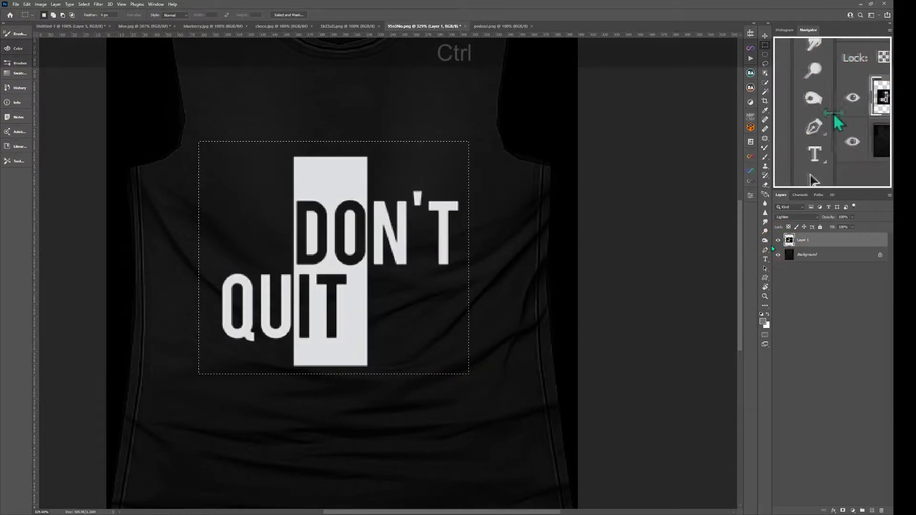
key(ctrl+j)
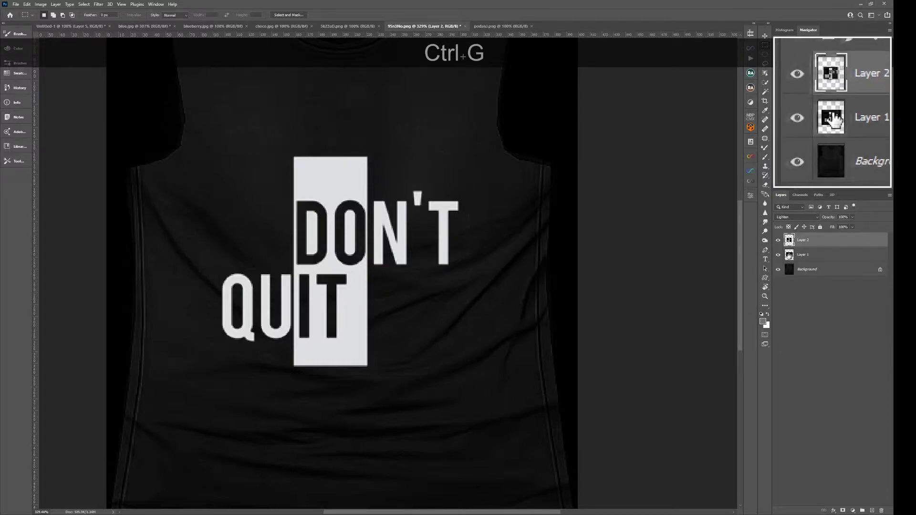
click(790, 256)
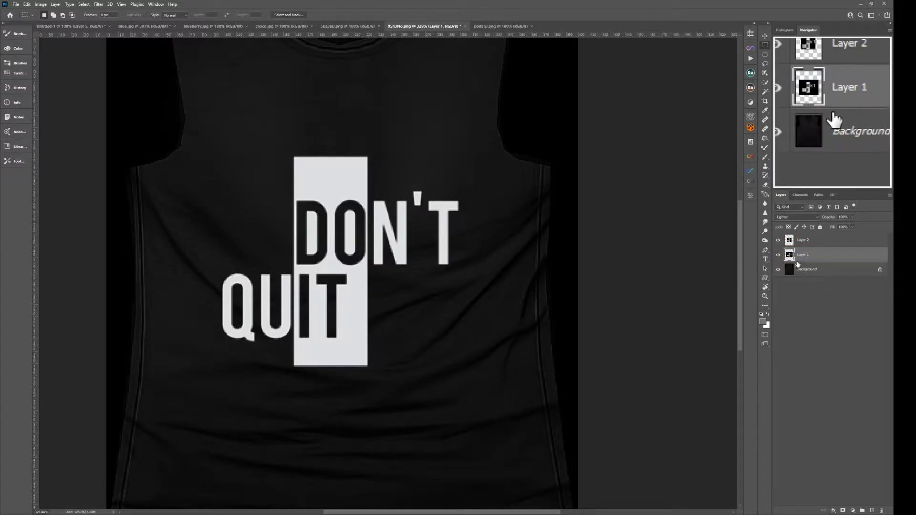
key(Delete)
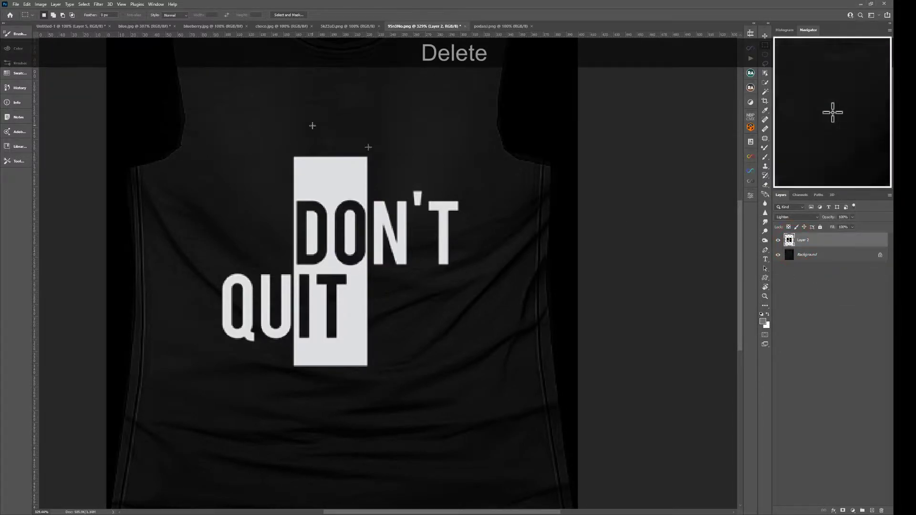
Try the Displace filter on Layer 2 with both scales at 6 and 2.psd as the displacement map, and undo it
click(99, 5)
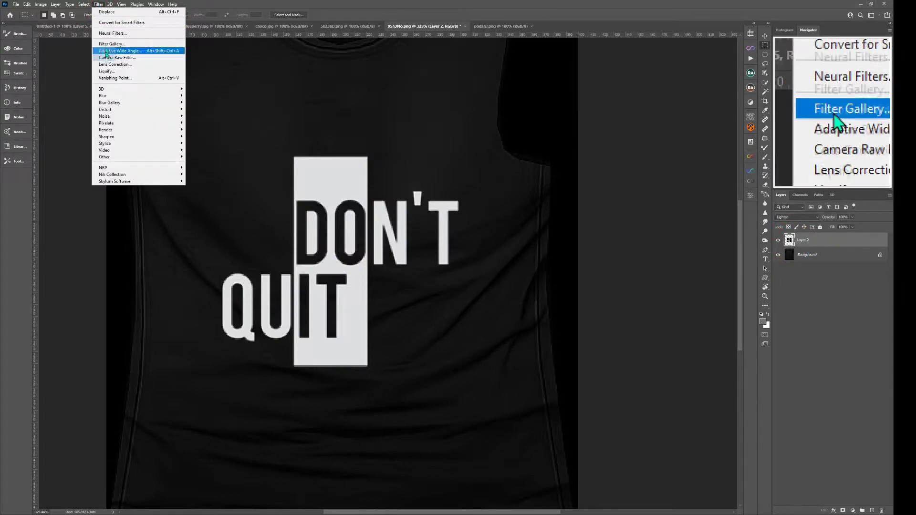
mouse_move(110, 111)
click(199, 110)
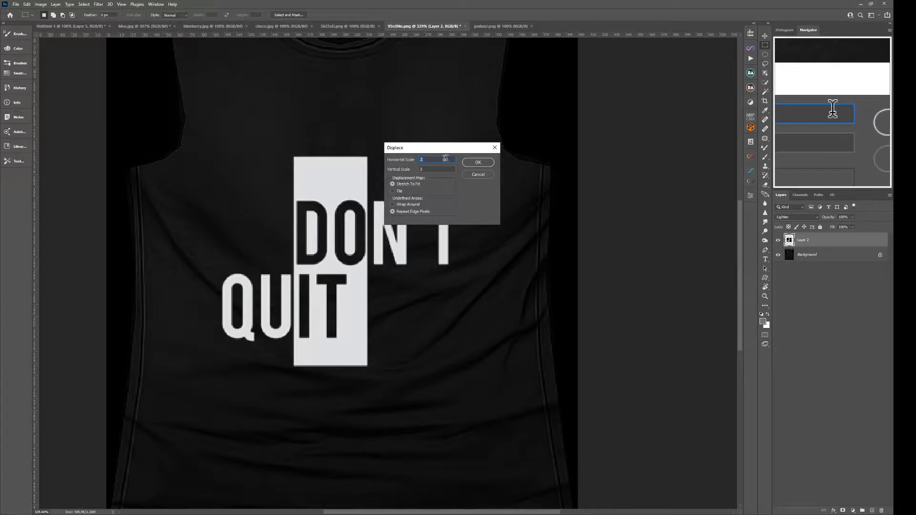
text(6)
double_click(432, 169)
text(6)
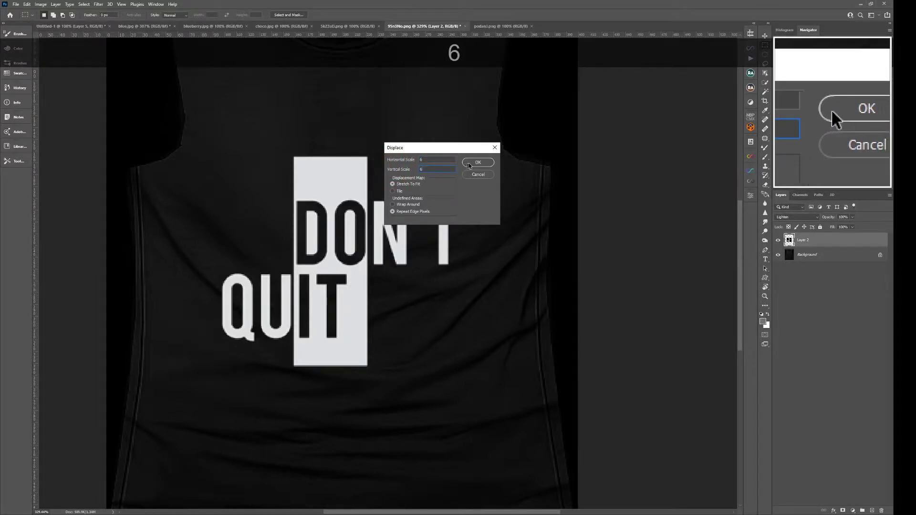
click(470, 165)
double_click(434, 106)
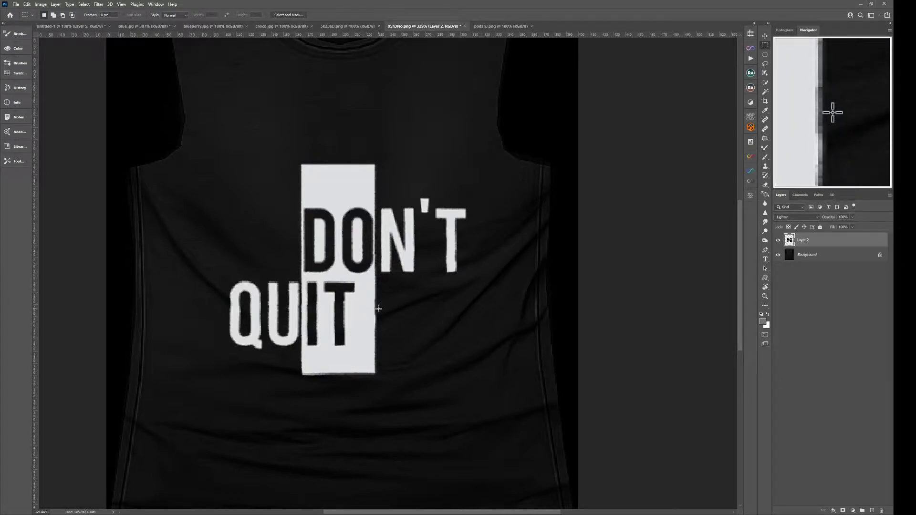
key(ctrl+w)
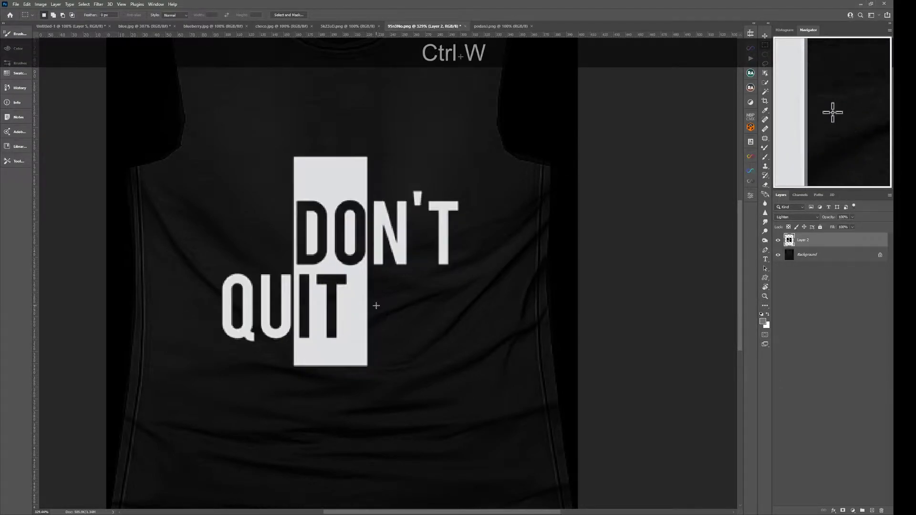
Hide Layer 2 and duplicate the Background layer
click(778, 240)
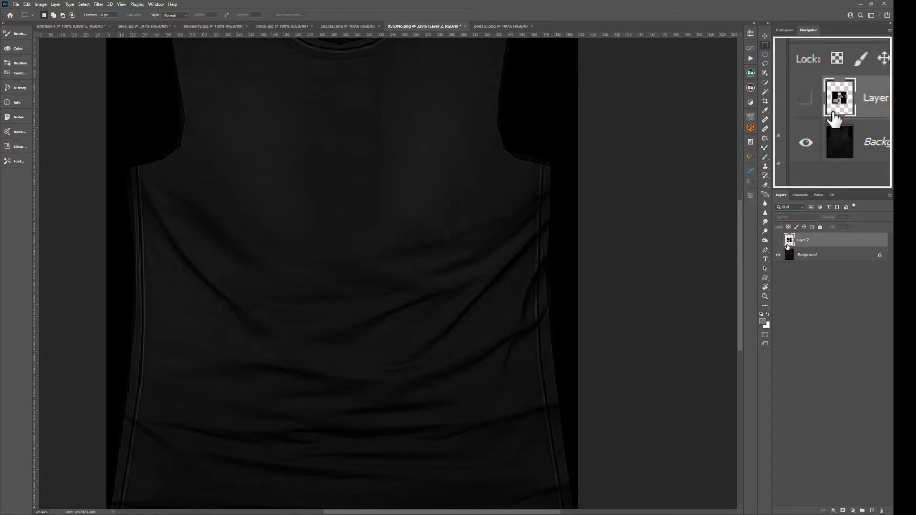
click(792, 255)
key(ctrl)
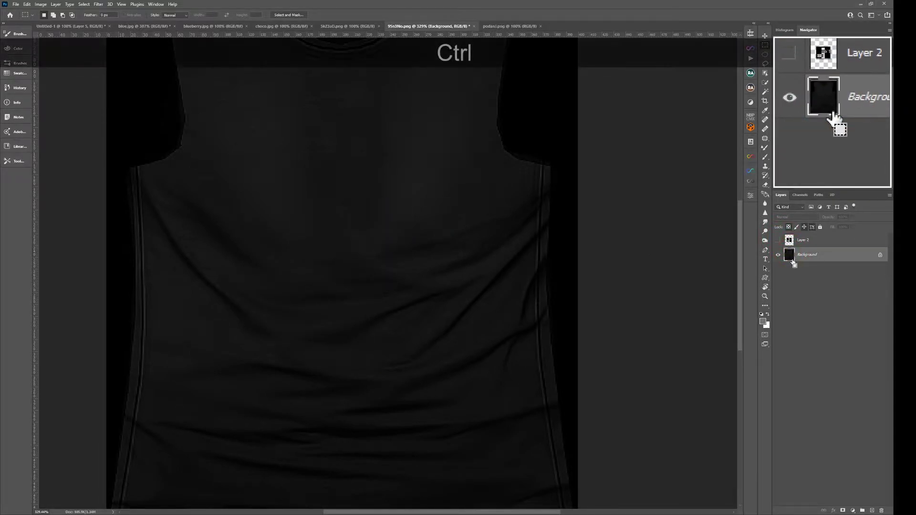
key(ctrl+g)
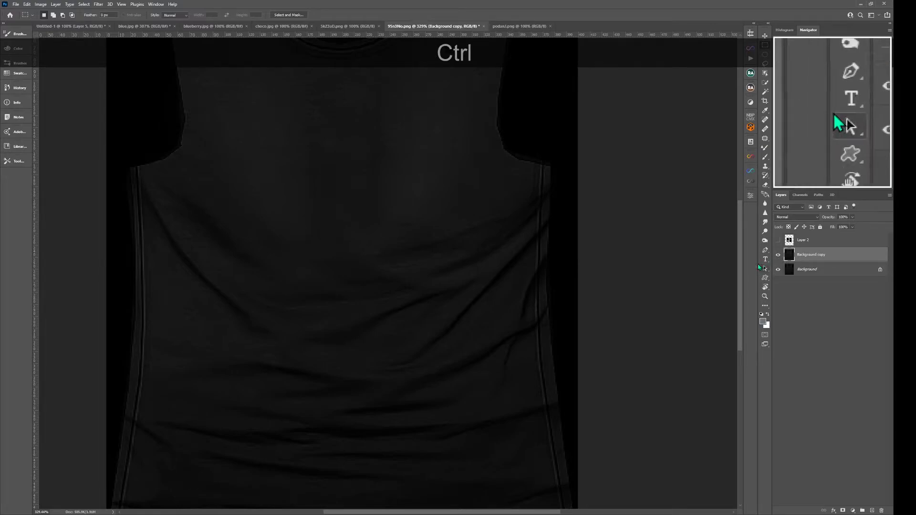
Strengthen the fold contrast of the Background copy with Levels, setting the black input to 10 and the white input to 100
key(ctrl+l)
drag(688, 146, 602, 149)
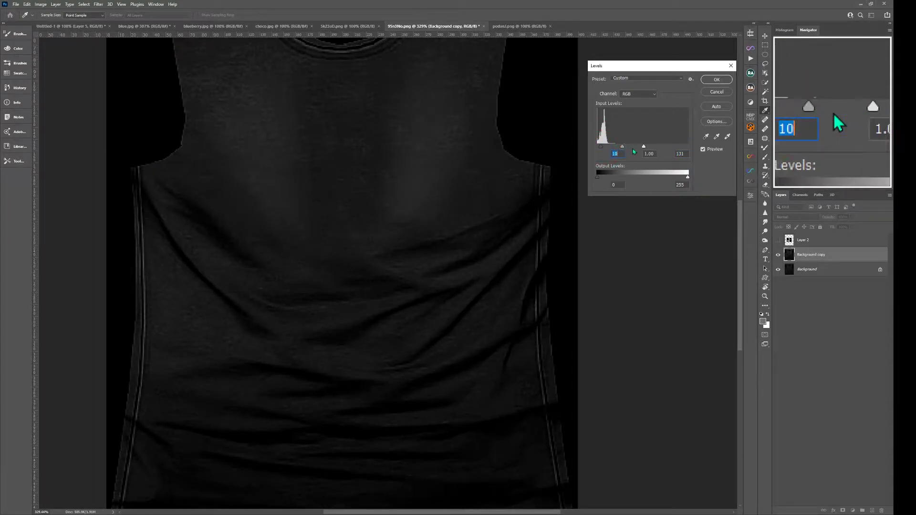
click(635, 148)
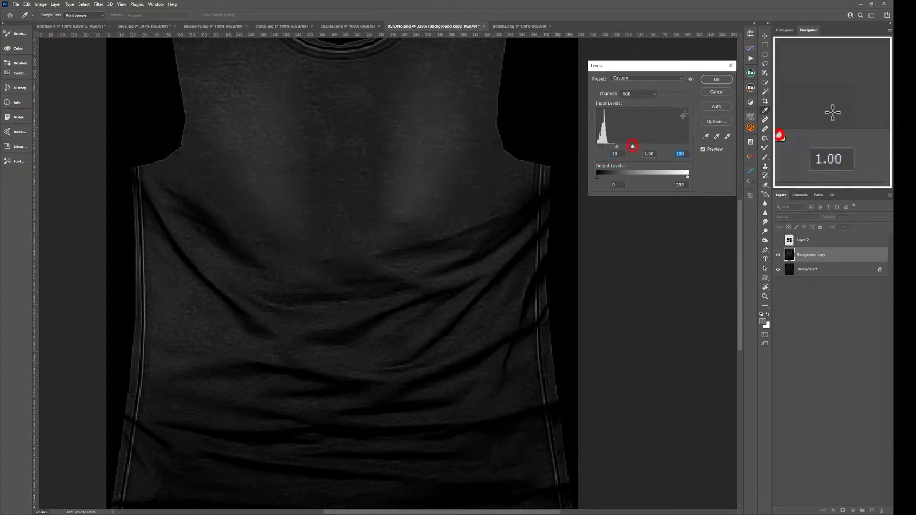
click(717, 79)
key(m)
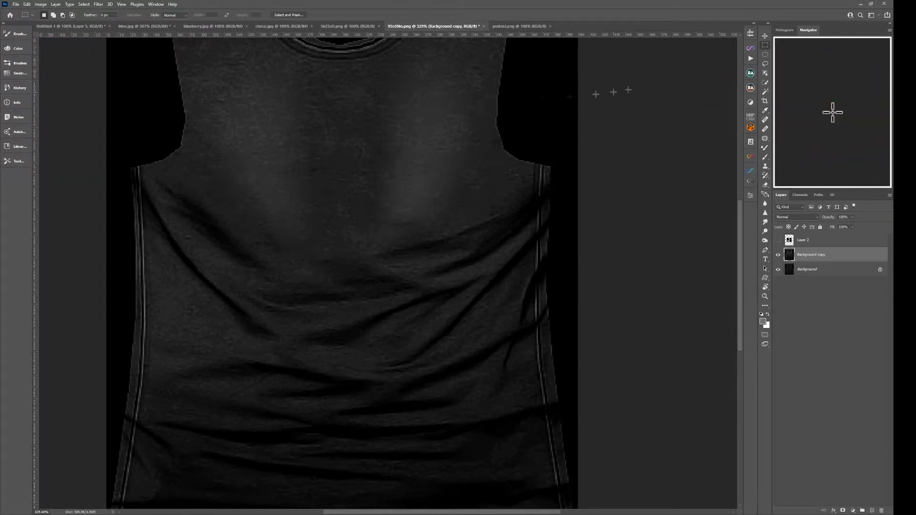
Smooth the fabric grain of the Background copy with the Camera Raw Filter at a Noise Reduction of 83
click(99, 4)
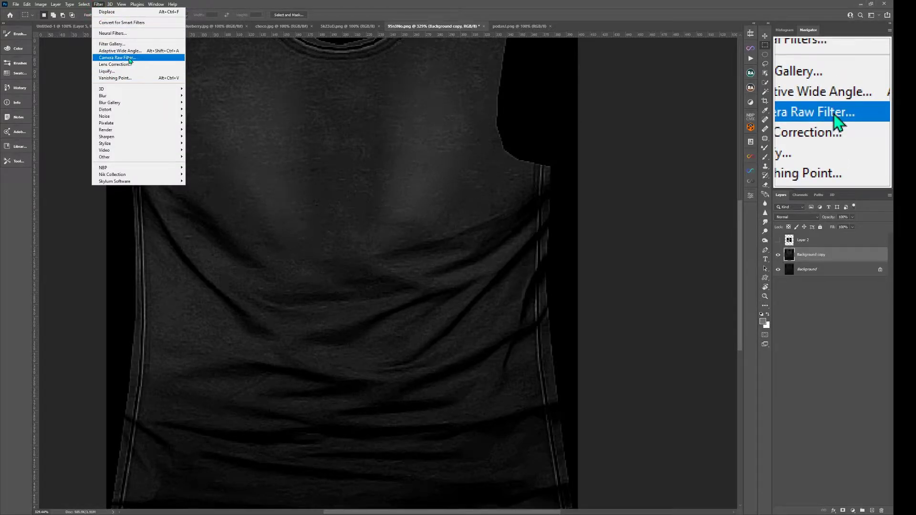
click(129, 58)
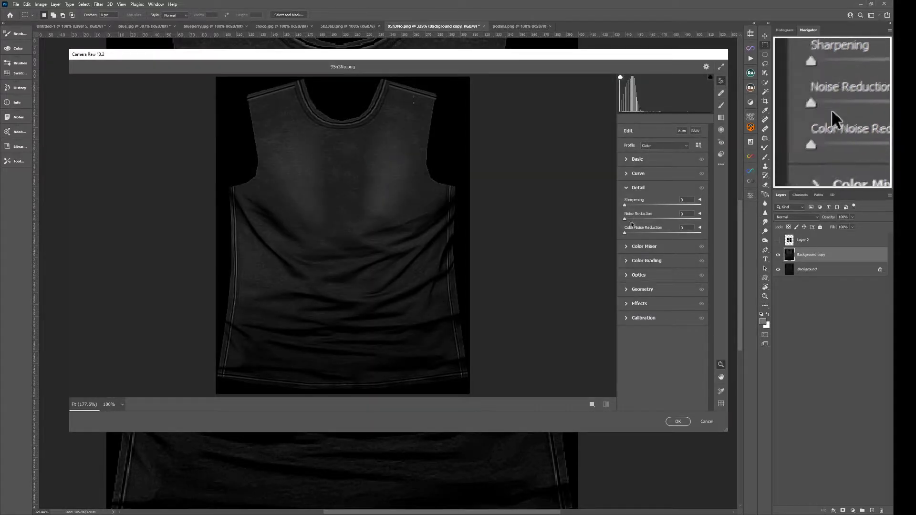
drag(642, 220, 694, 221)
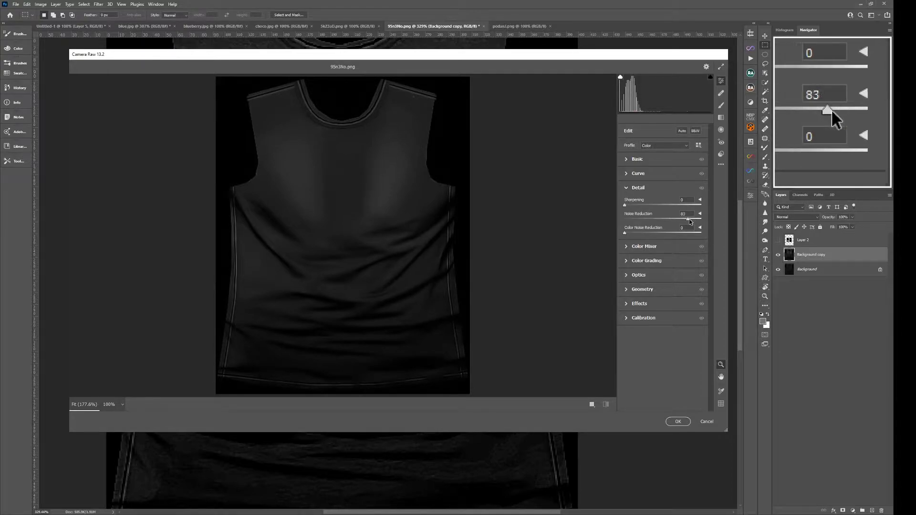
click(678, 421)
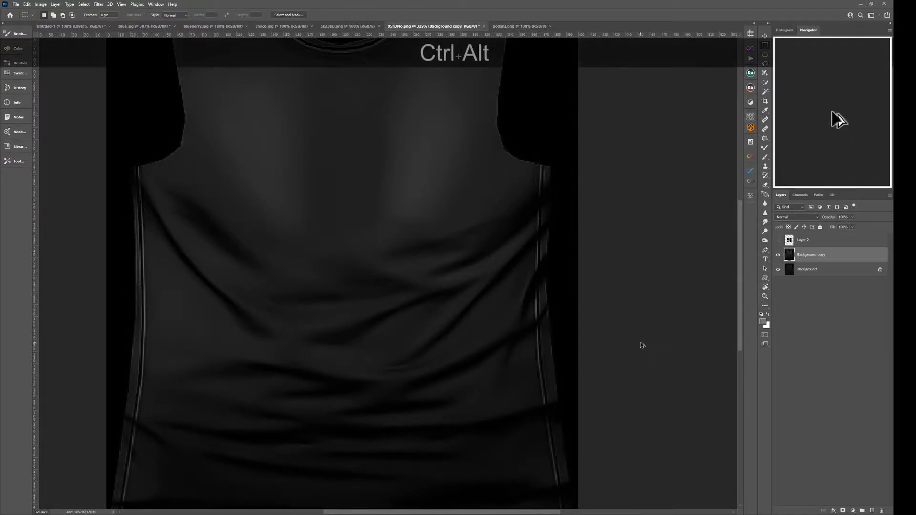
Save a Photoshop-format copy as 2.psd in the Back up folder inside Access Folder, replacing the existing file, with maximum compatibility kept on
key(ctrl+alt+s)
click(211, 303)
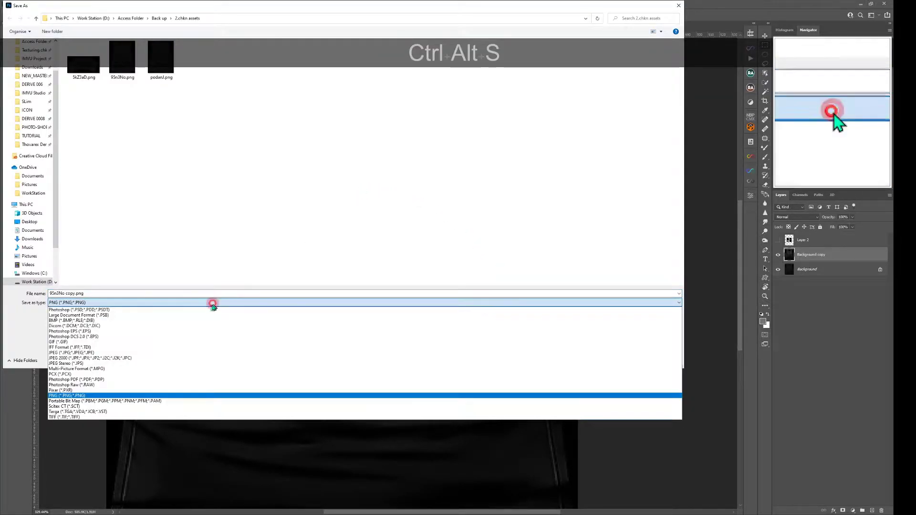
click(117, 308)
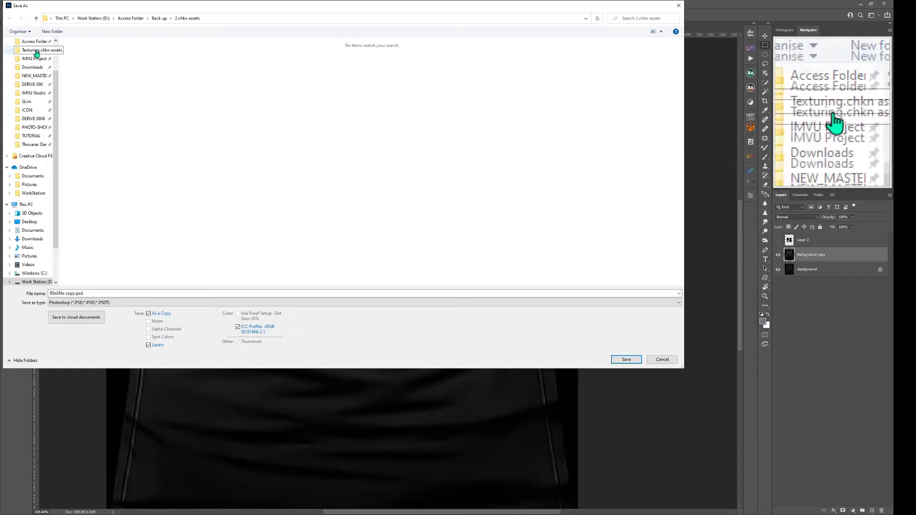
scroll(34, 66, up, 1)
click(34, 67)
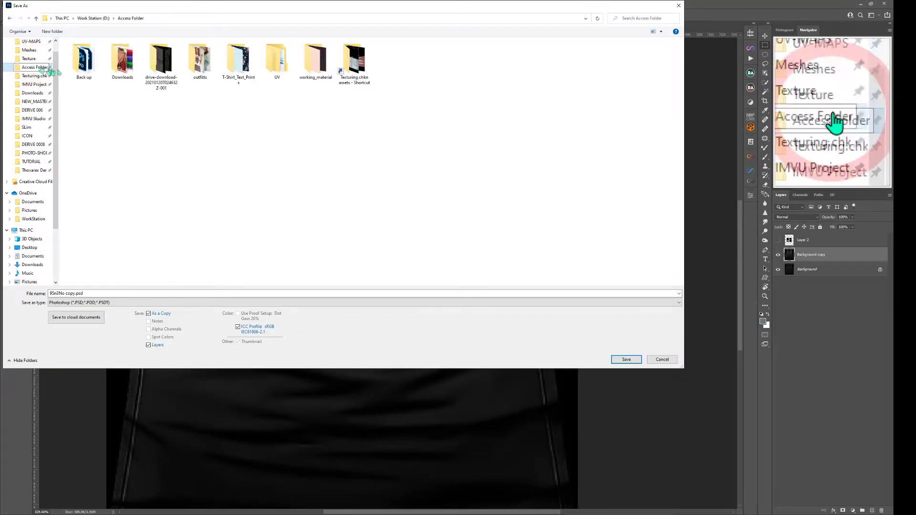
double_click(88, 63)
double_click(432, 106)
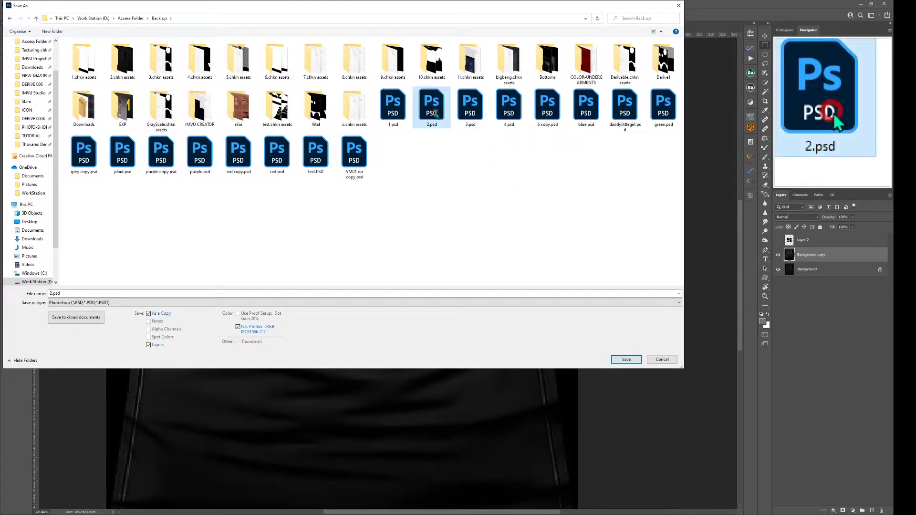
click(463, 262)
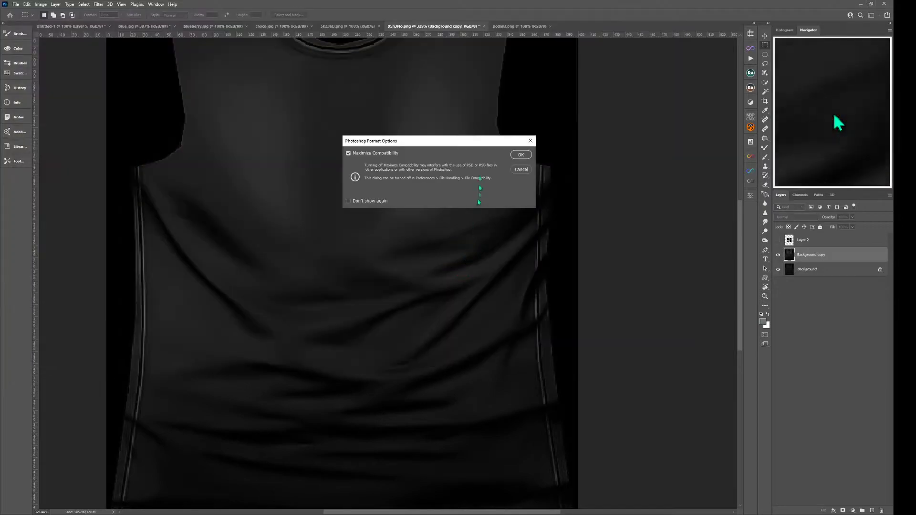
click(521, 156)
Show Layer 2 again and apply the Displace filter to it with the current scales and the updated 2.psd as the displacement map
click(778, 241)
click(793, 241)
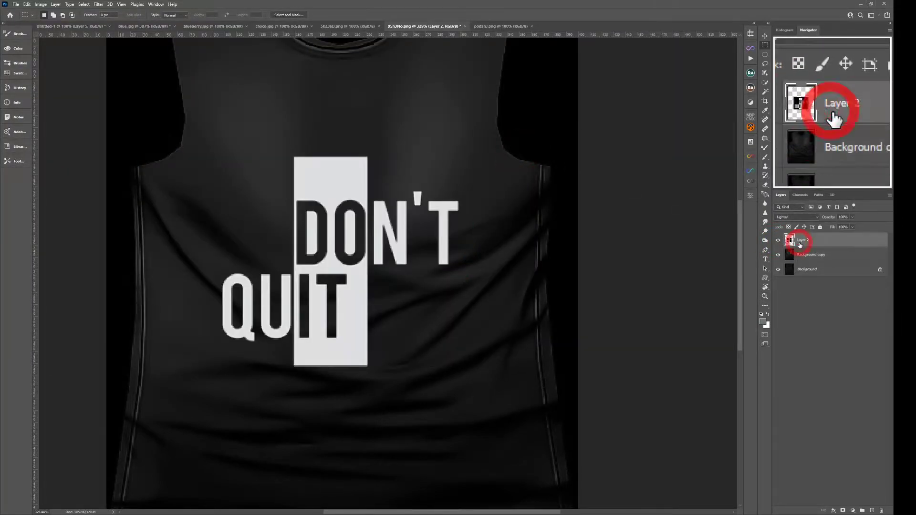
click(99, 5)
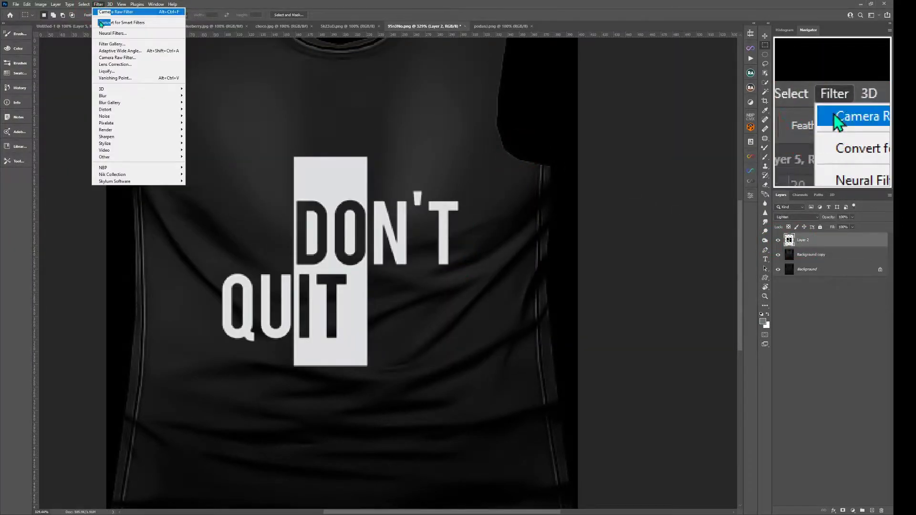
mouse_move(133, 109)
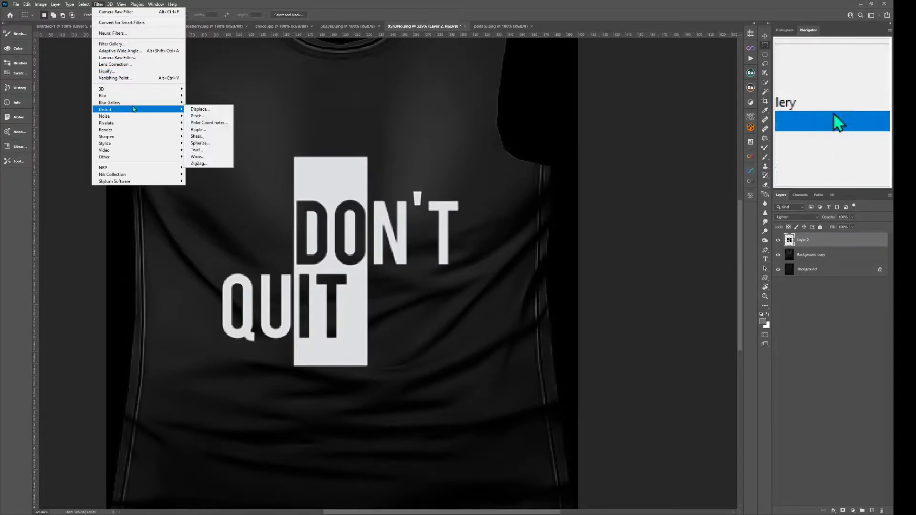
click(200, 109)
click(477, 162)
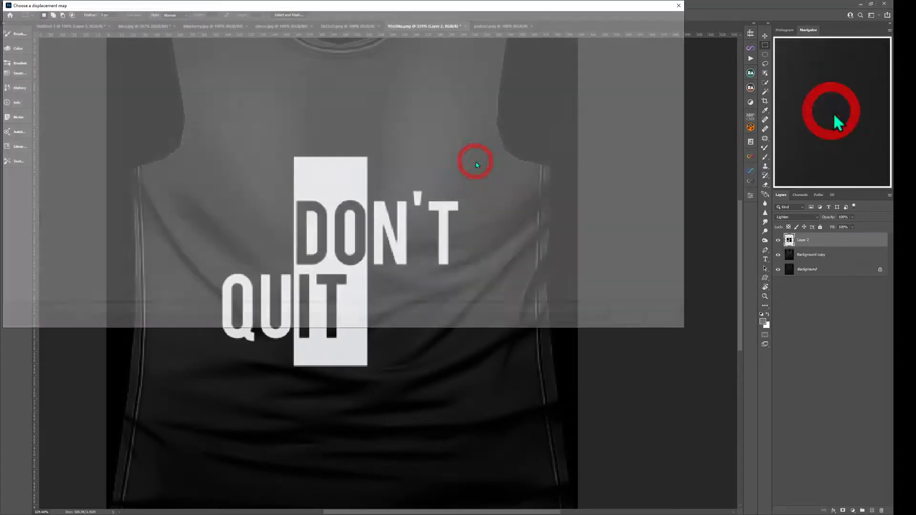
double_click(436, 109)
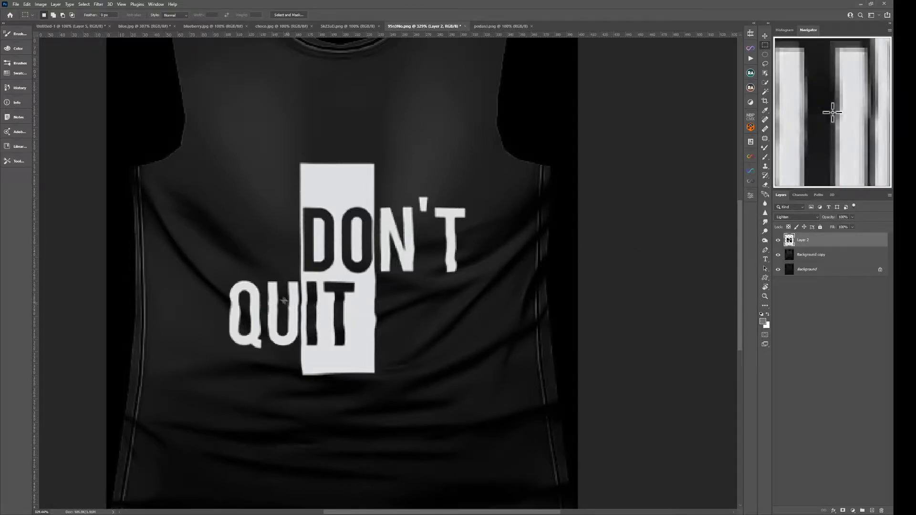
Move the Background copy above Layer 2 and toggle its visibility to compare, leaving it shown
click(818, 255)
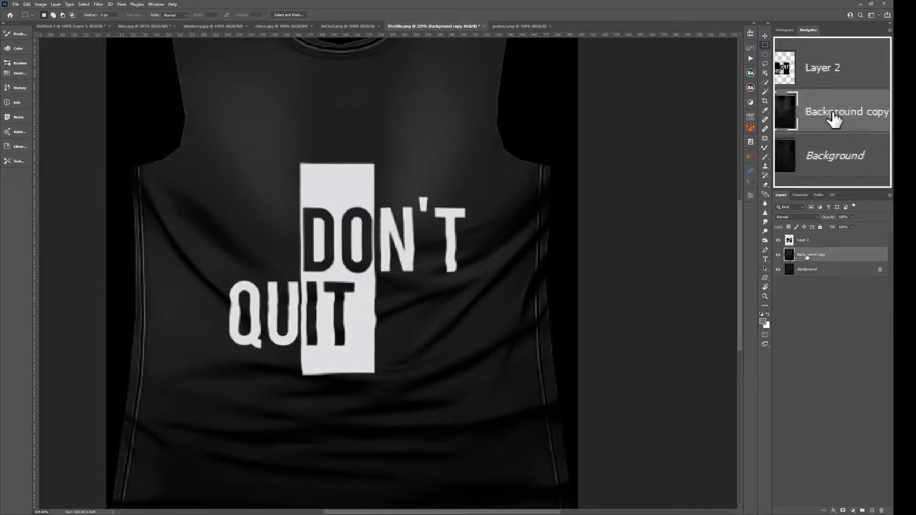
drag(800, 256, 802, 239)
click(778, 241)
click(777, 241)
click(778, 242)
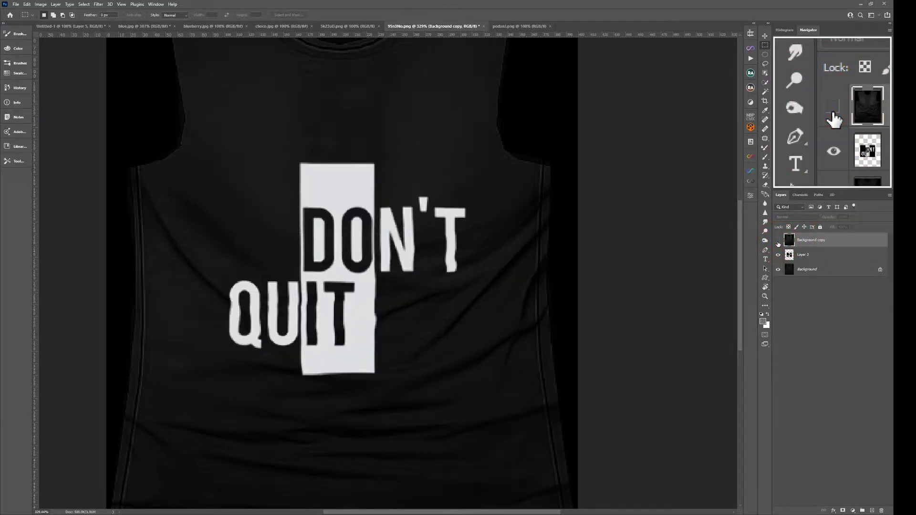
click(778, 242)
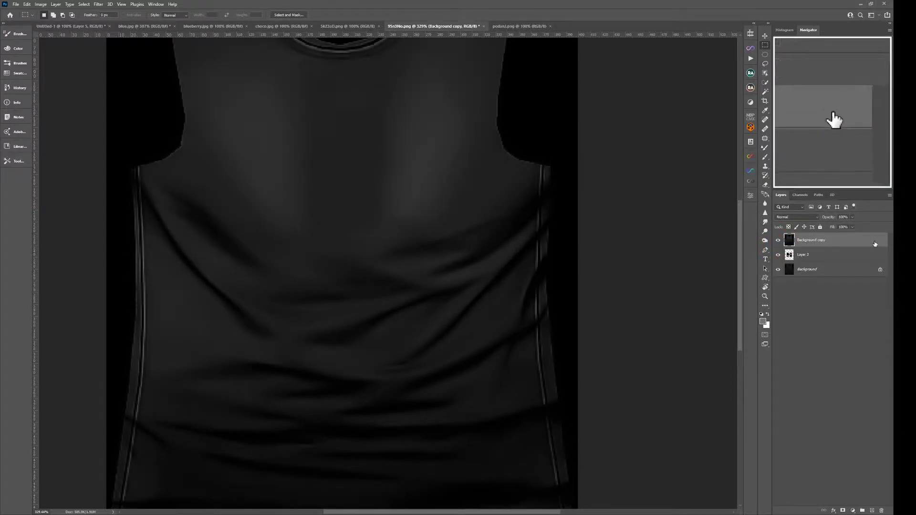
Open the Background copy's blending options and raise the Underlying Layer black point of Blend If to 31
double_click(882, 244)
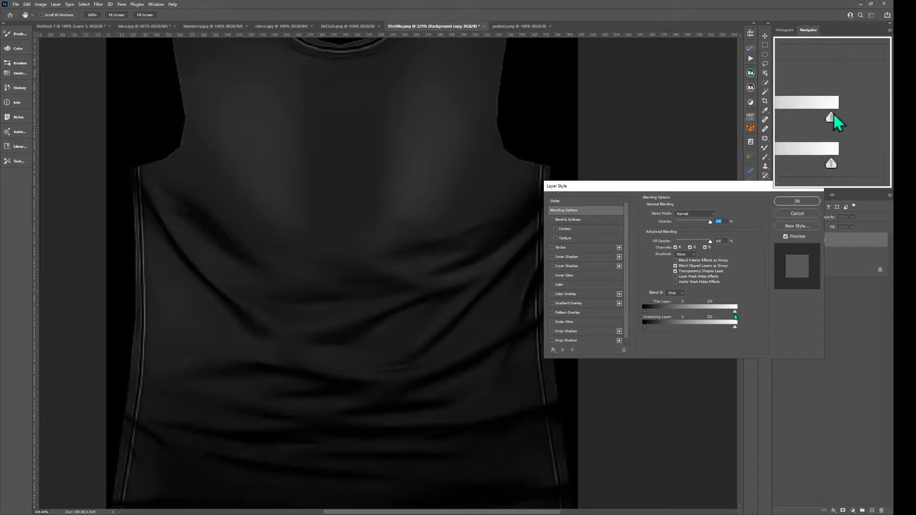
drag(736, 315, 766, 322)
key(alt)
drag(644, 327, 656, 329)
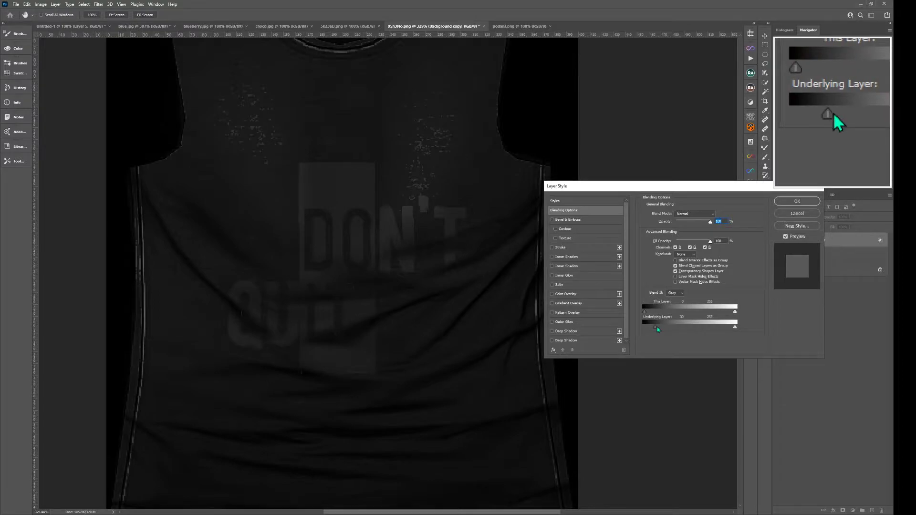
drag(656, 329, 655, 328)
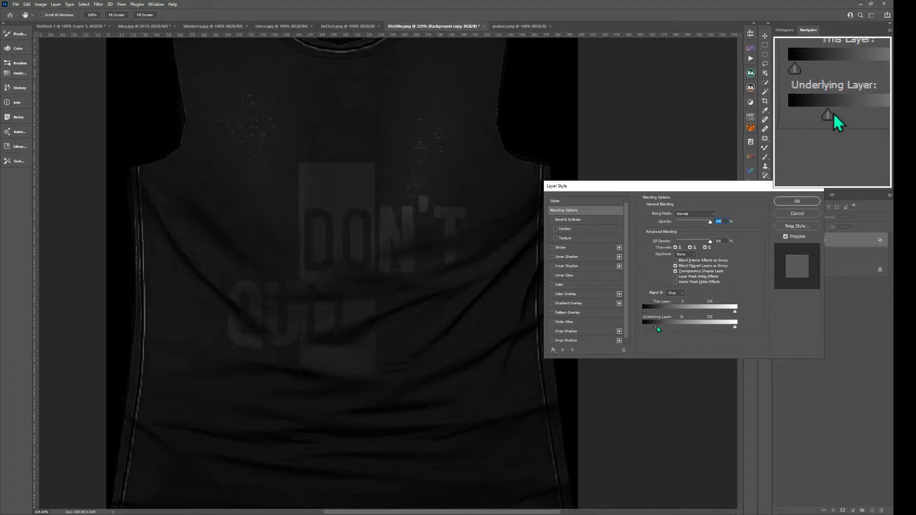
Split the Underlying Layer black slider, moving its upper half close to the white end while keeping the lower half at 31, and apply the blending
drag(658, 328, 671, 330)
key(alt)
key(alt)
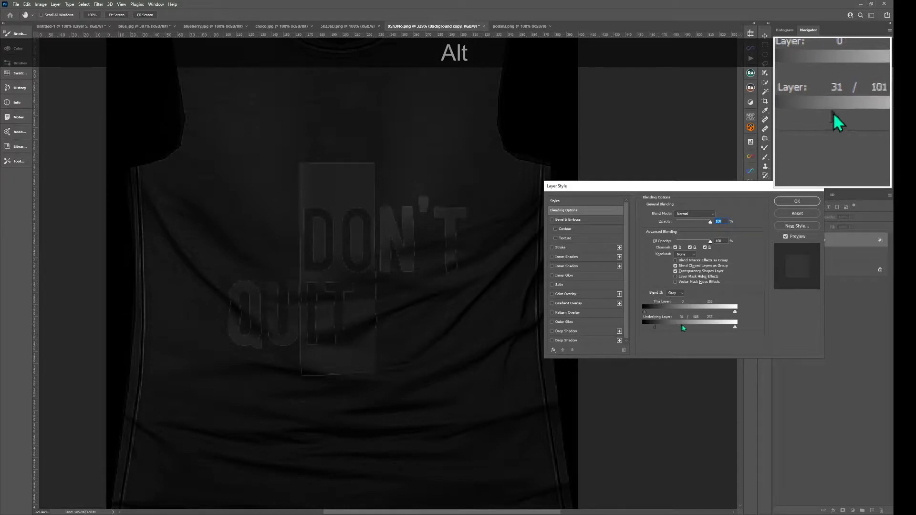
drag(700, 325, 728, 325)
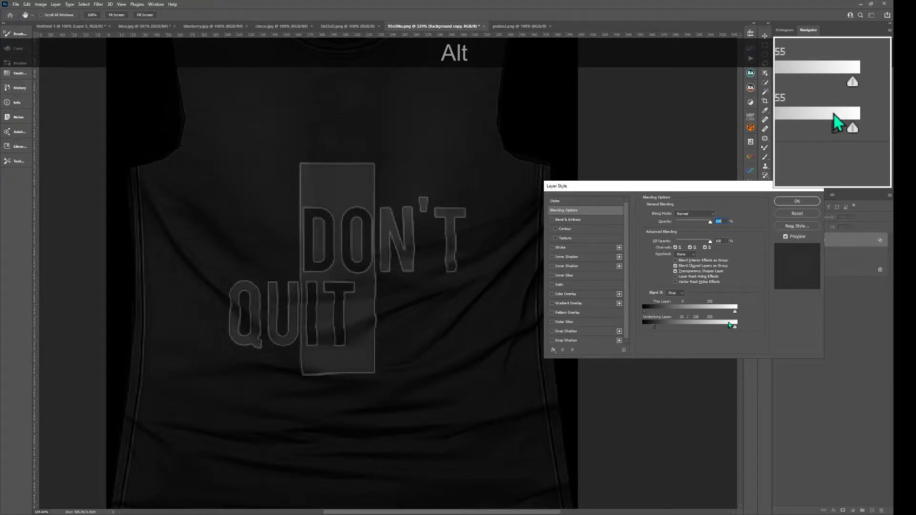
click(797, 201)
Toggle the Background copy's visibility to compare the blend, and try lowering its opacity to about 57%
click(778, 243)
click(778, 243)
click(778, 243)
click(778, 242)
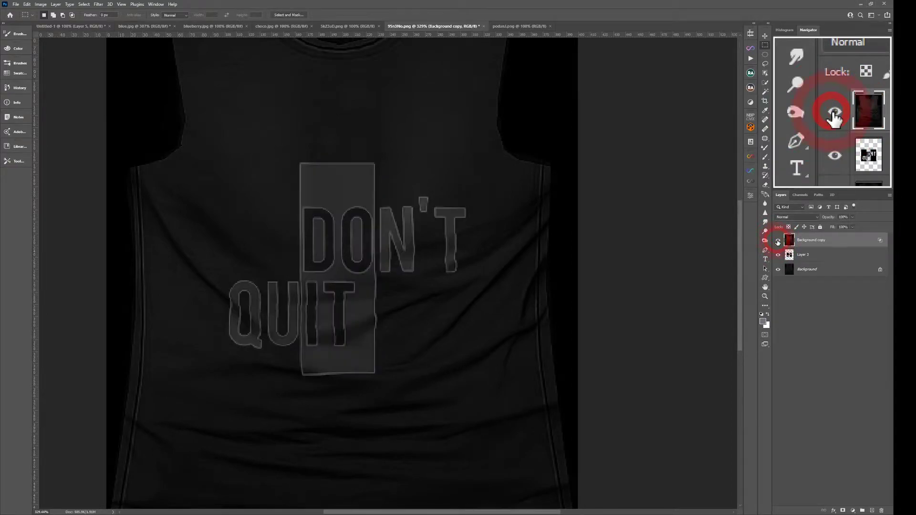
click(852, 217)
drag(853, 228, 840, 228)
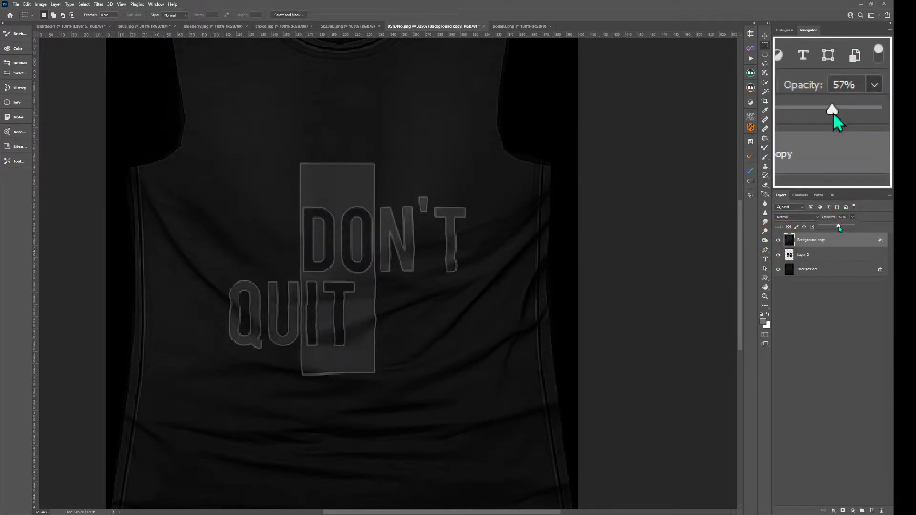
Hide the Background copy and select Layer 2's white graphic areas using Color Range with sampled colors and a Fuzziness of 200
click(779, 240)
click(799, 258)
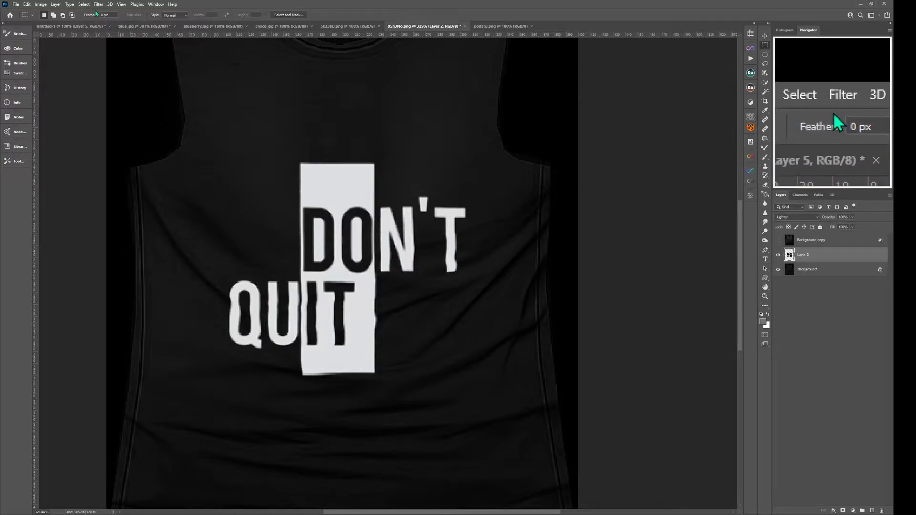
key(F4)
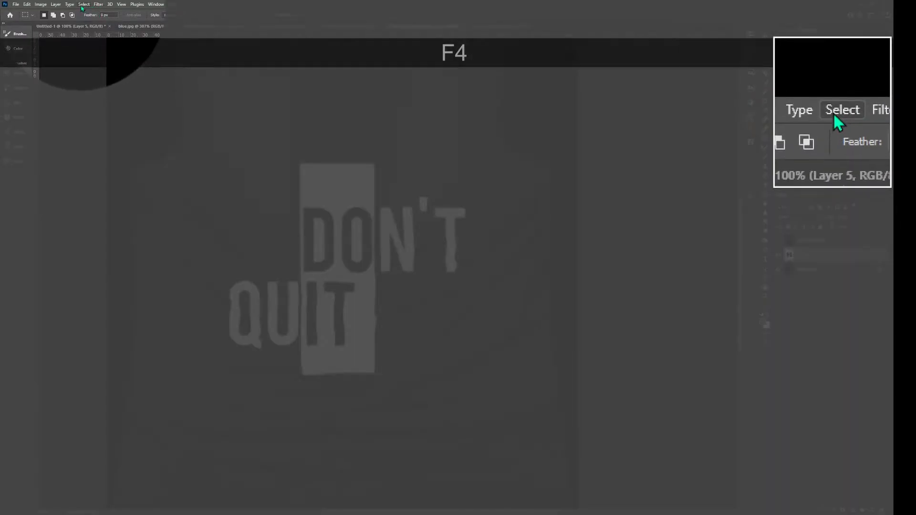
click(83, 5)
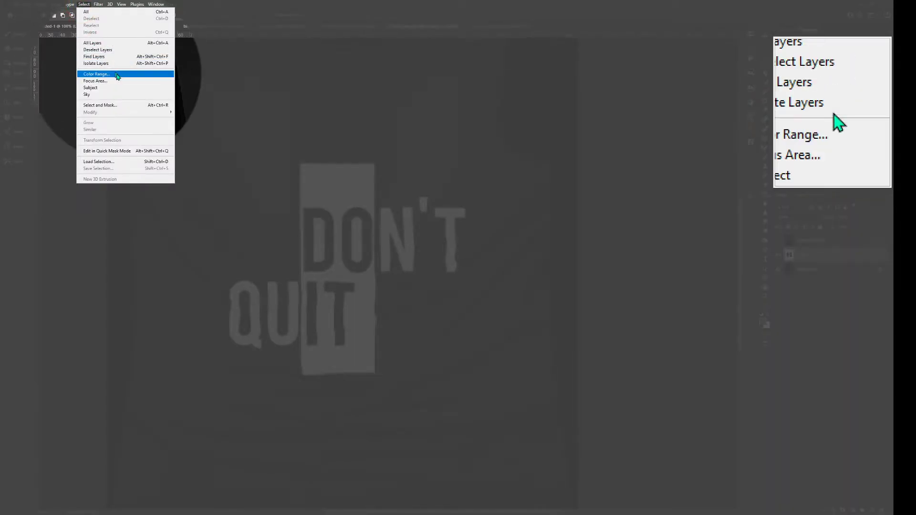
click(119, 77)
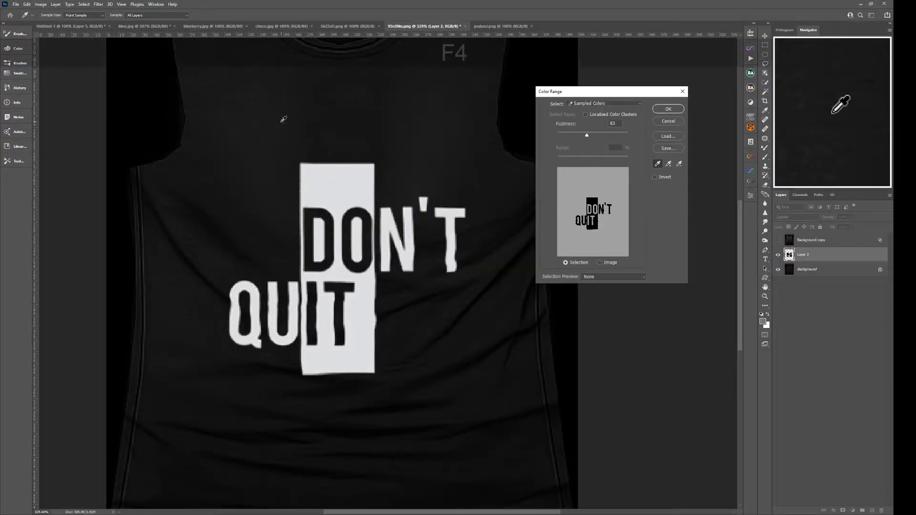
click(336, 184)
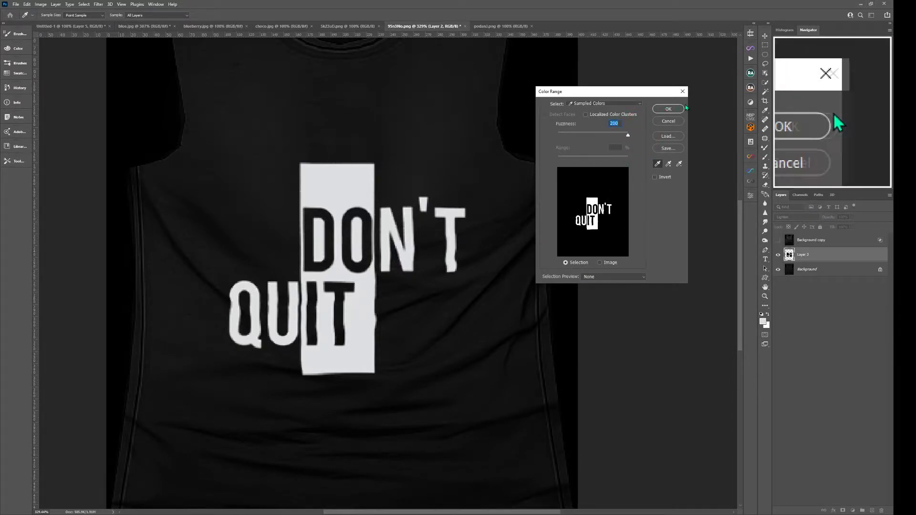
click(668, 108)
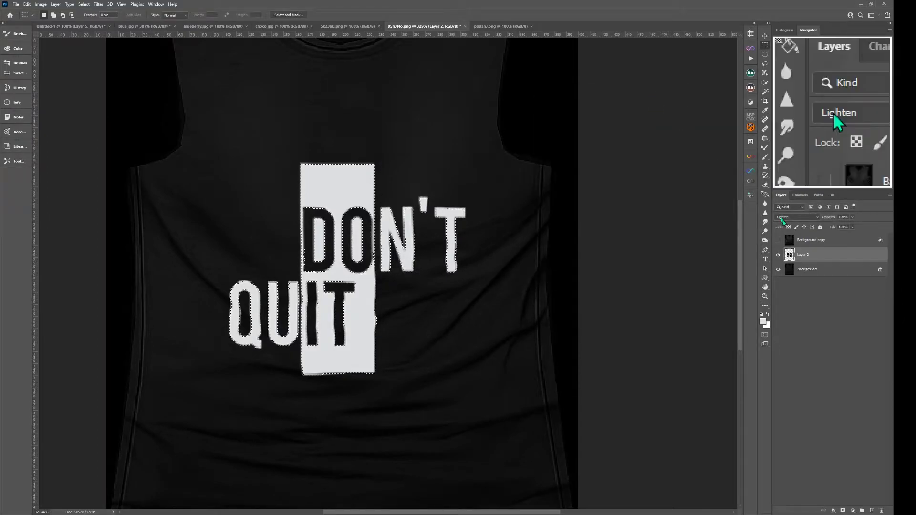
Show the Background copy, copy its selected area to a new layer, and delete the Background copy
click(778, 240)
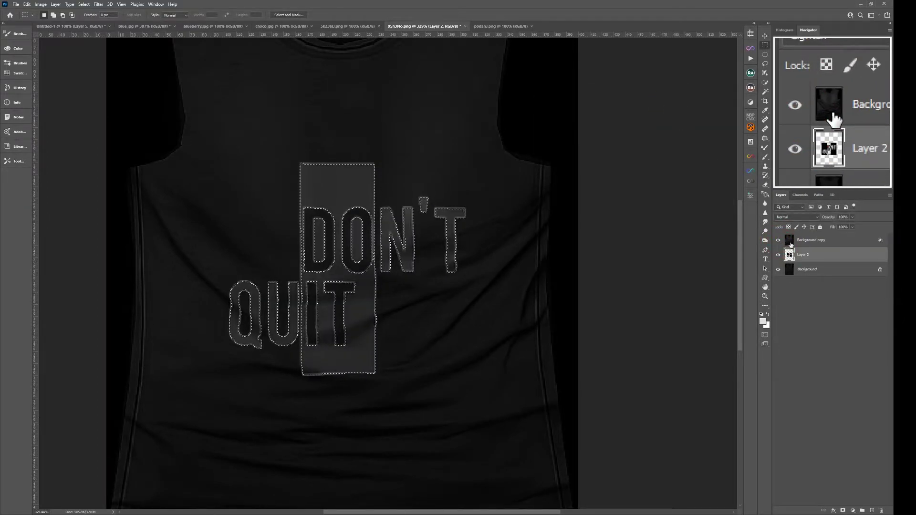
key(alt+bracketright)
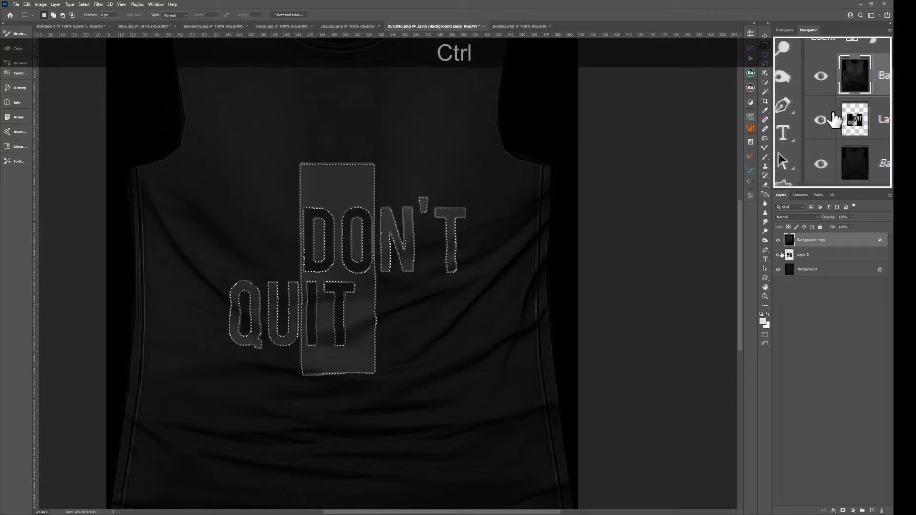
key(ctrl+j)
click(778, 255)
click(791, 255)
key(Delete)
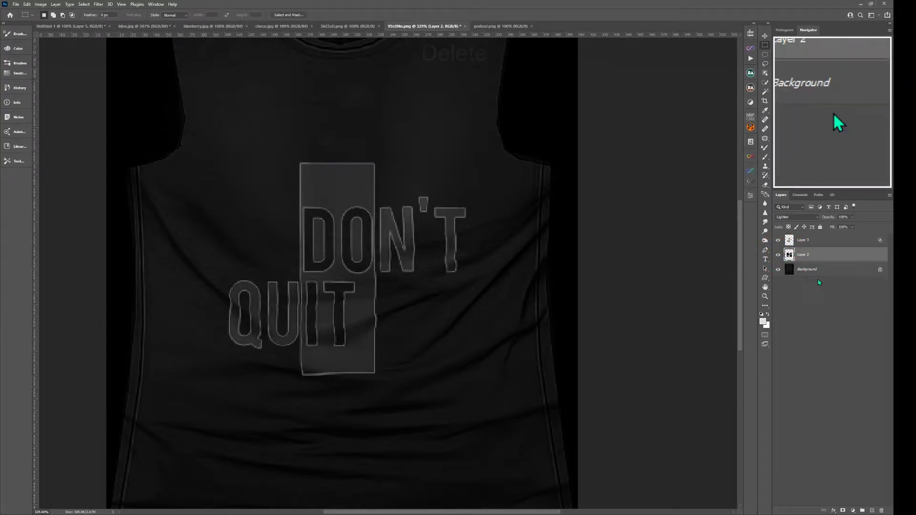
Brighten Layer 3's folds with Levels by strongly lowering the input white point, and set the layer's opacity to 72%
click(789, 243)
click(778, 240)
click(778, 240)
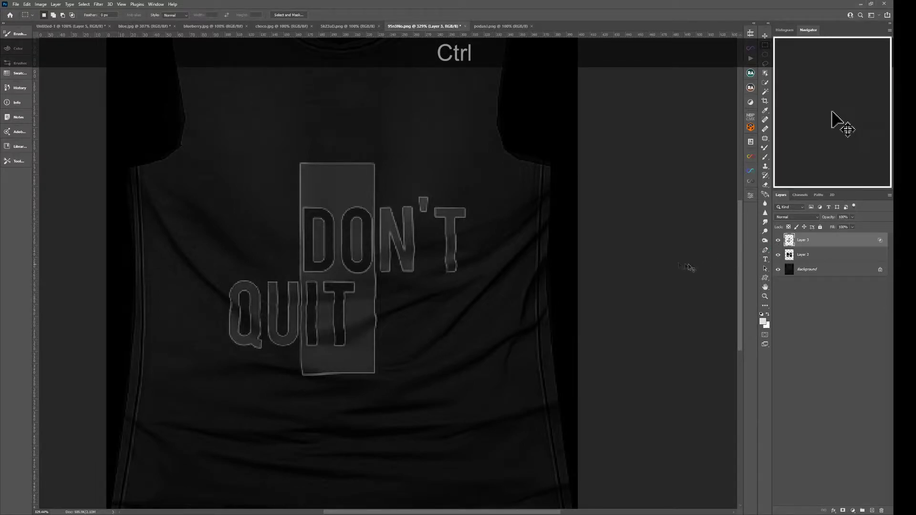
key(ctrl+l)
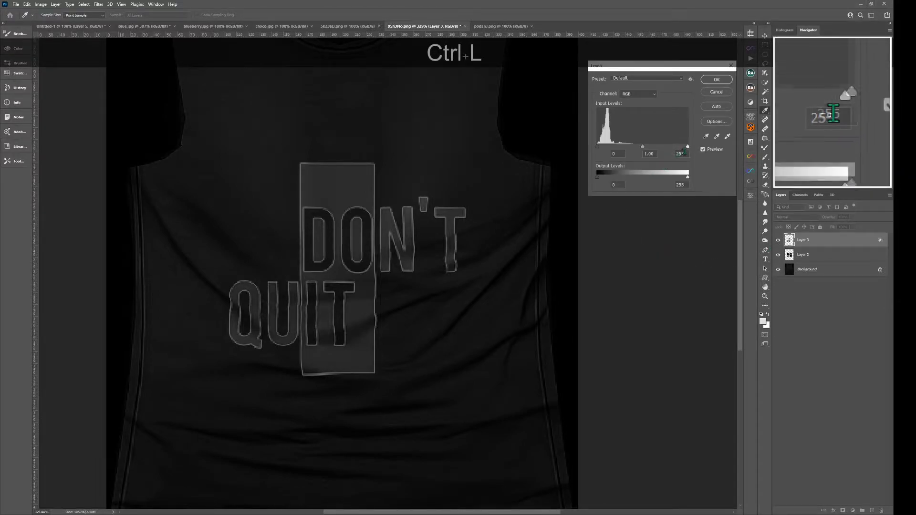
drag(688, 147, 610, 160)
click(706, 79)
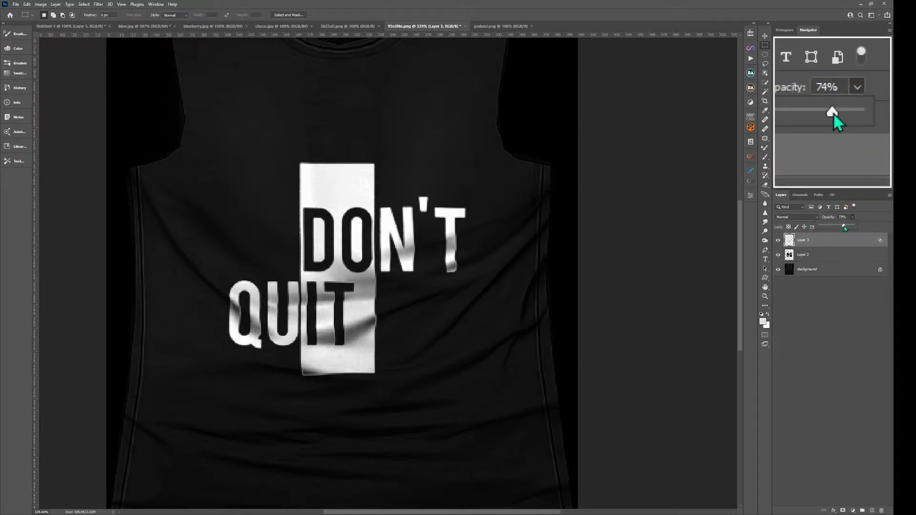
drag(845, 228, 845, 228)
Save a PNG copy over 95n3No.png in the 2.chkn assets folder with the large file size option
key(ctrl+space)
drag(487, 300, 419, 372)
key(ctrl+alt+s)
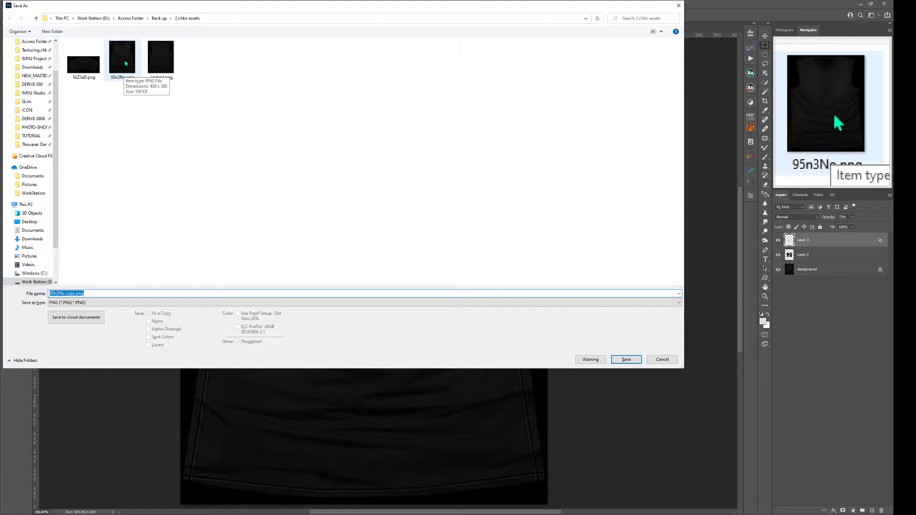
double_click(122, 60)
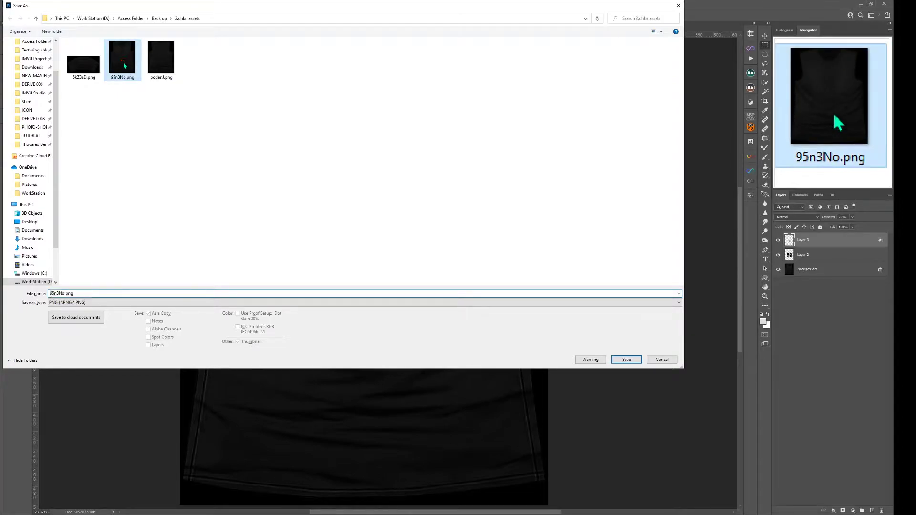
click(465, 262)
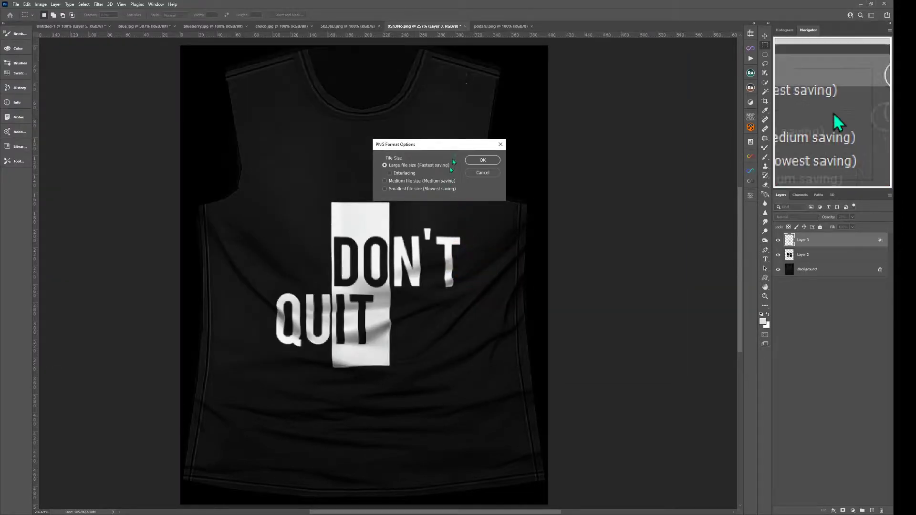
click(483, 160)
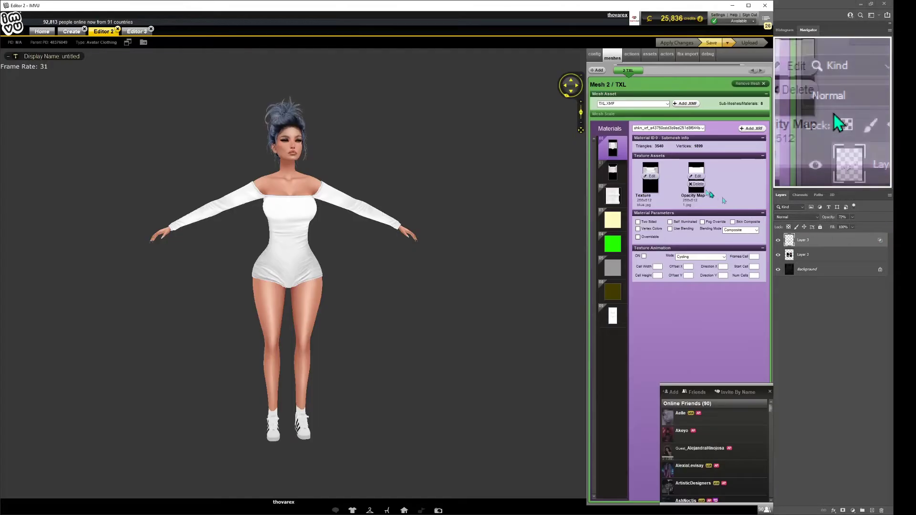
In the IMVU editor's Editor 3 project, replace the T-shirt front material's texture with 95n3No.png from Back up > 2.chkn assets
click(136, 31)
click(613, 220)
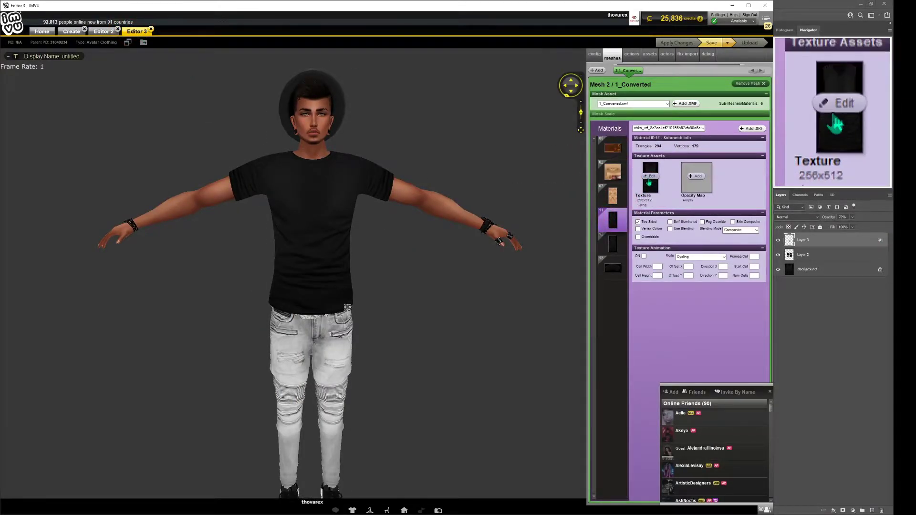
click(651, 177)
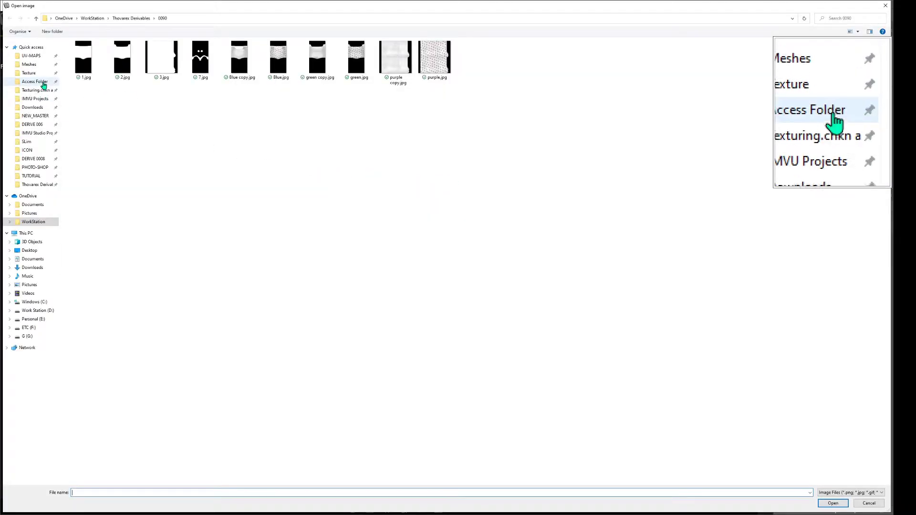
click(34, 83)
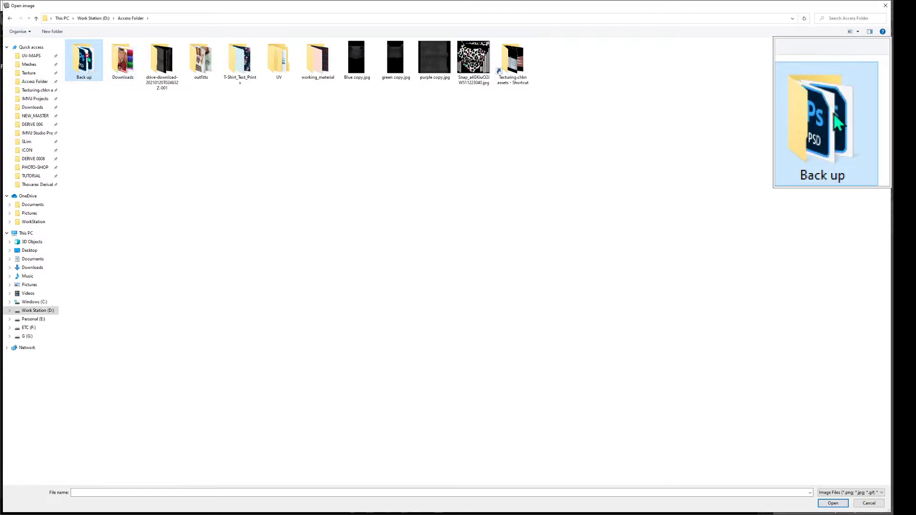
double_click(85, 59)
double_click(116, 56)
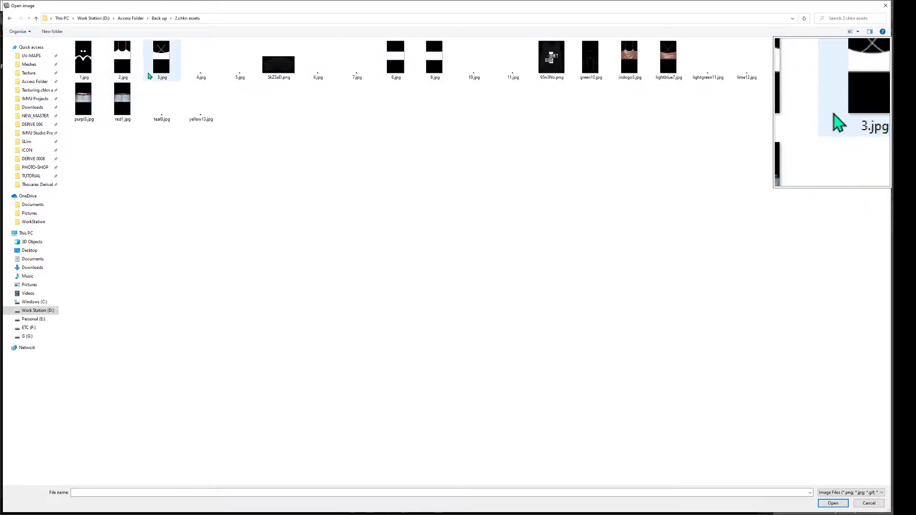
double_click(554, 59)
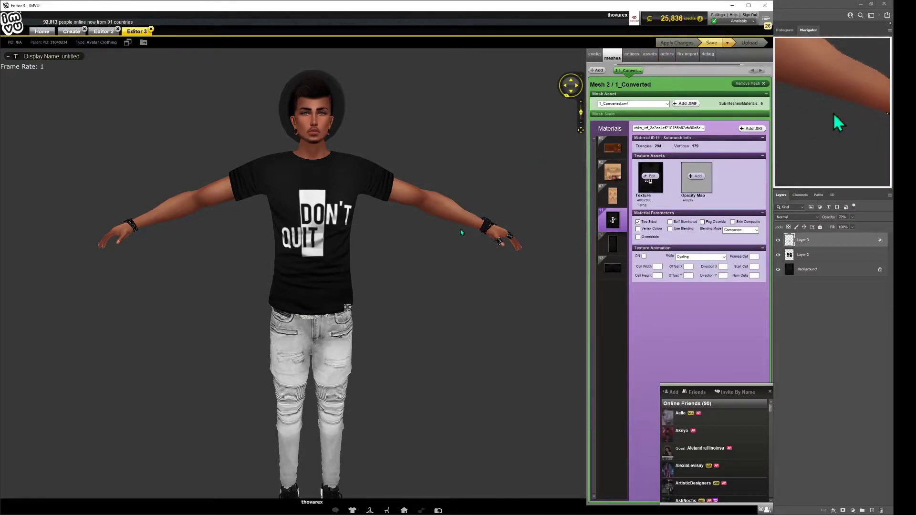
Examine the graphic on the avatar's T-shirt from several angles and distances
scroll(462, 229, up, 5)
scroll(458, 226, down, 5)
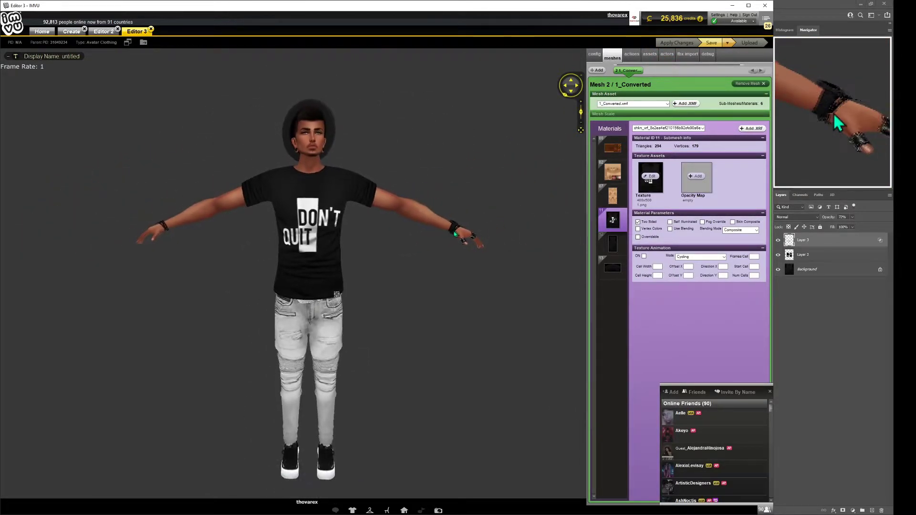
scroll(453, 225, up, 5)
drag(409, 299, 360, 332)
drag(308, 300, 366, 299)
scroll(366, 299, down, 5)
scroll(347, 307, up, 2)
scroll(334, 303, down, 2)
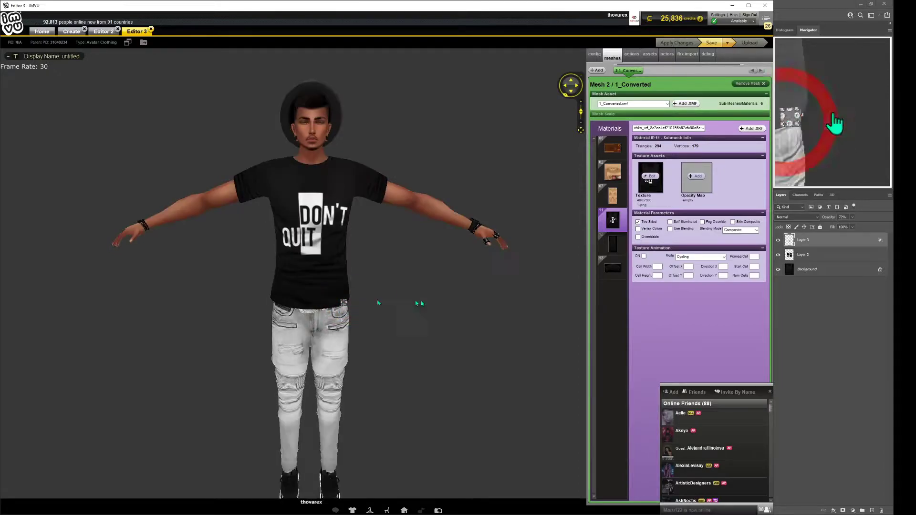
scroll(420, 256, up, 3)
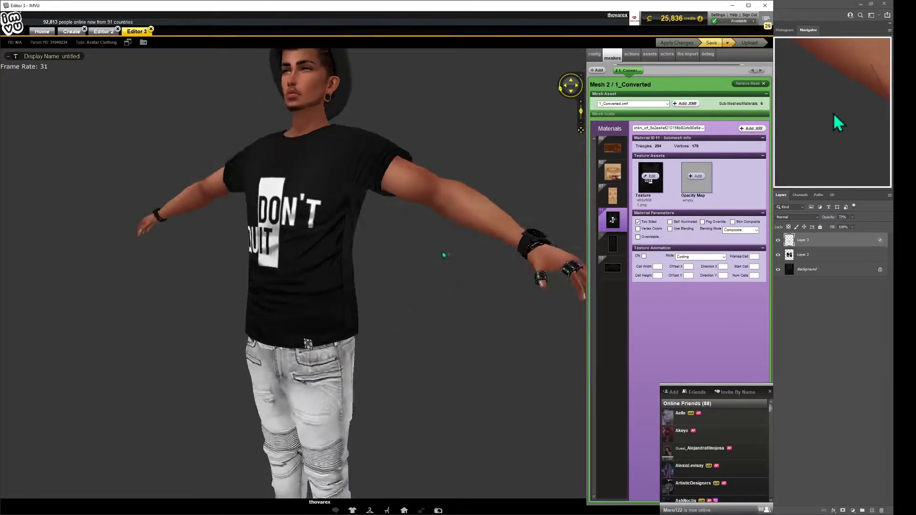
scroll(462, 256, down, 2)
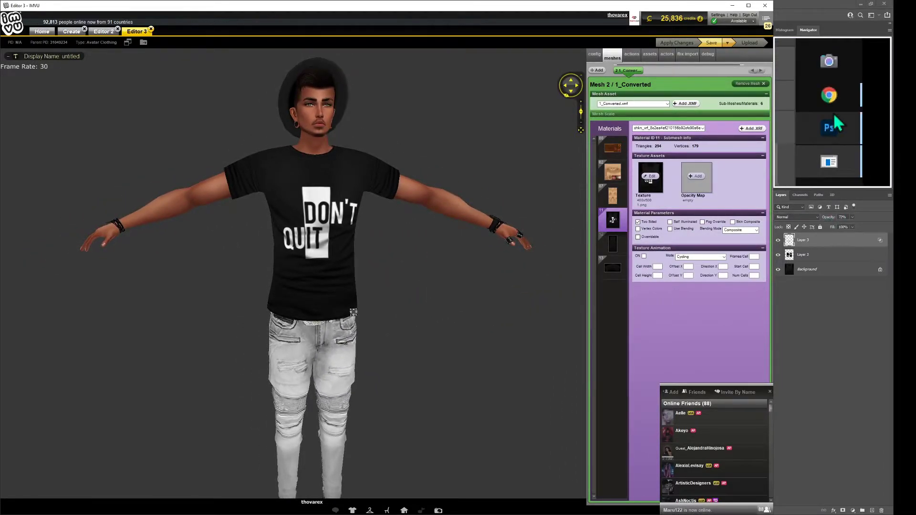
Switch back to Photoshop and toggle Layer 3's visibility to compare the fold effect on the graphic
click(835, 117)
click(780, 243)
click(780, 243)
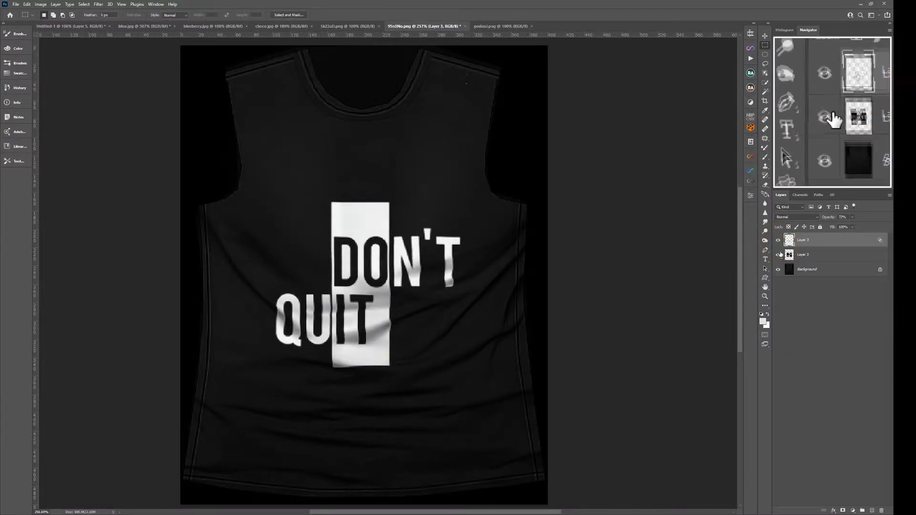
Undo the recent edits back to the point where the Background copy exists and the graphic is selected on Layer 2
key(ctrl+w)
key(ctrl+w)
key(ctrl+w)
key(ctrl+w)
key(ctrl+w)
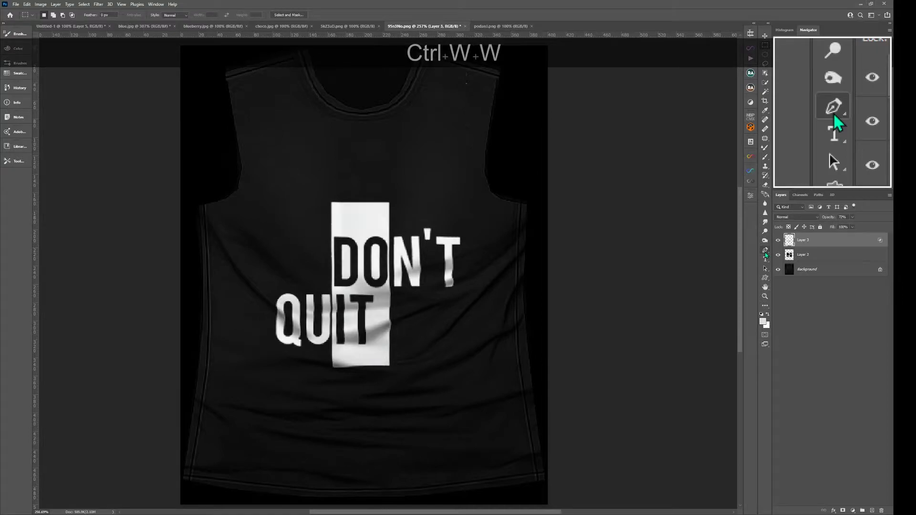
key(ctrl+w)
key(ctrl+w)
key(ctrl+w)
key(ctrl+w)
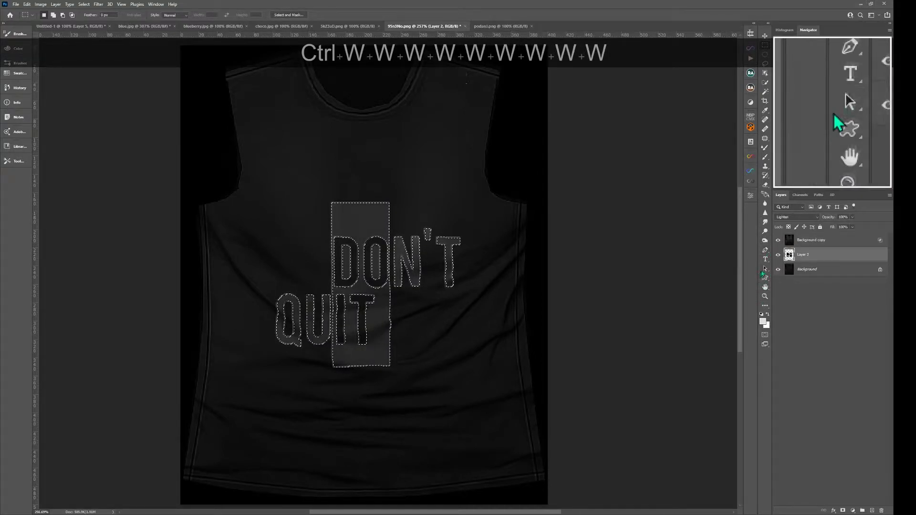
Clear the selected DON'T QUIT artwork, deselect it, and delete Layer 2
key(Delete)
key(ctrl+d)
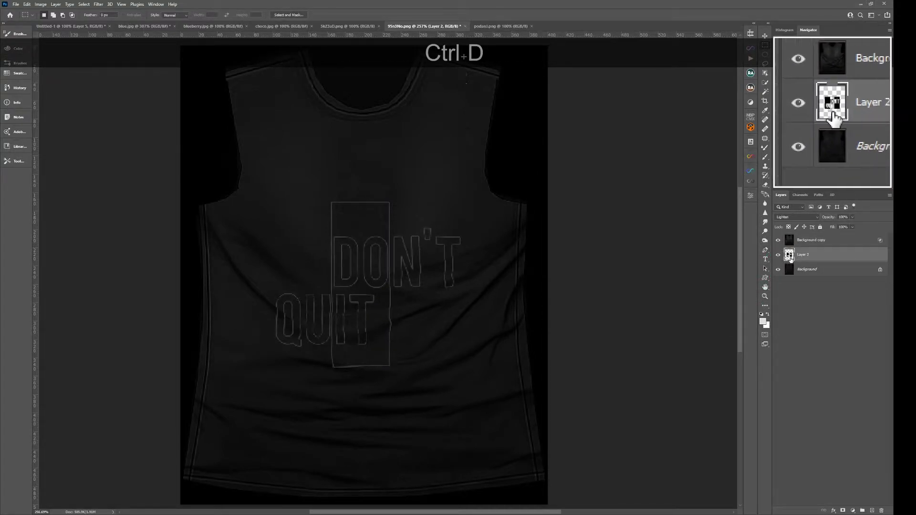
key(Delete)
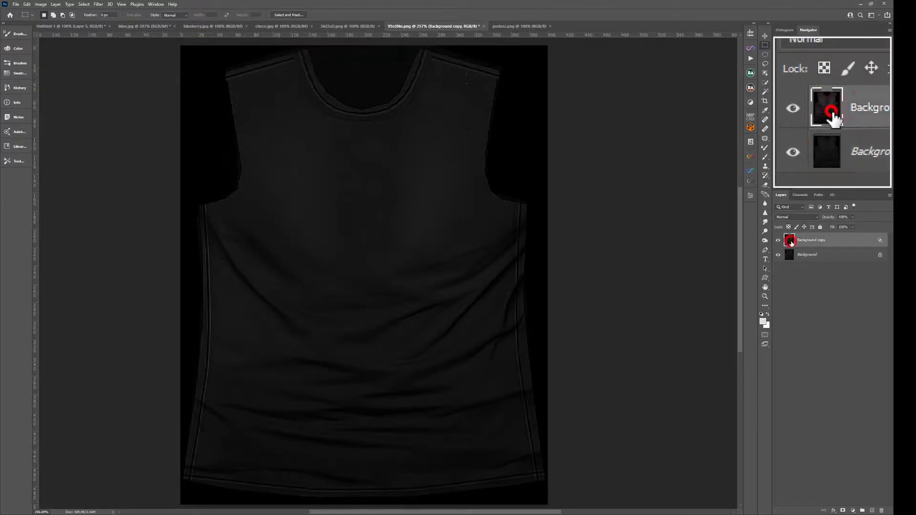
Clear the layer style from the Background copy layer and hide that layer
right_click(869, 241)
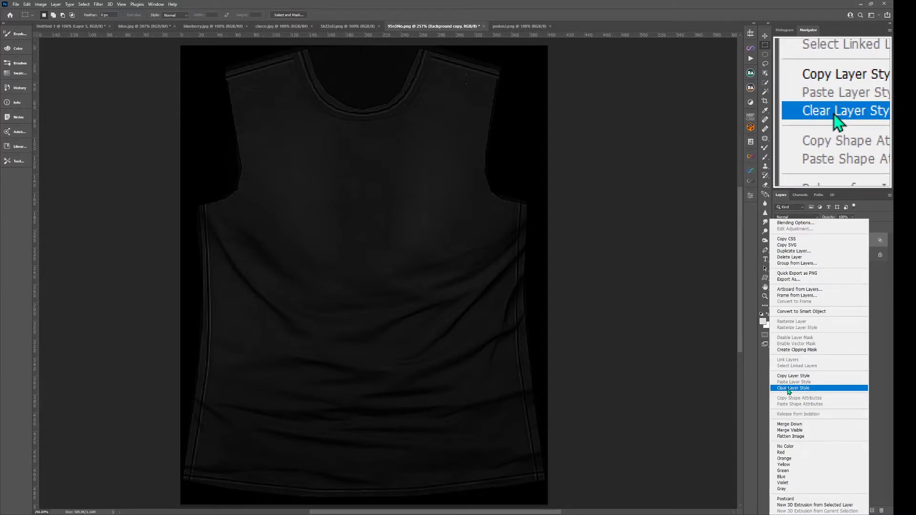
click(788, 388)
click(778, 240)
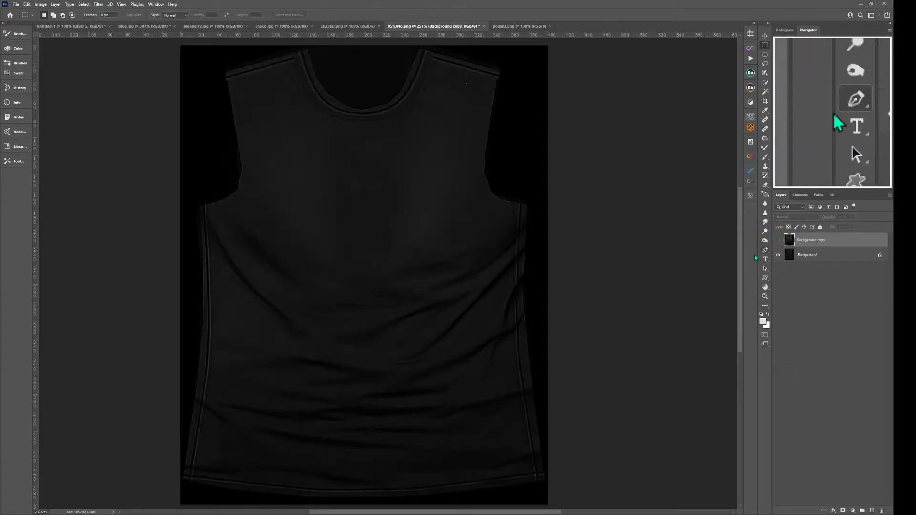
Switch to the browser and go back from the DON'T QUIT pin to Pinterest's "tshirt design" search results
click(901, 222)
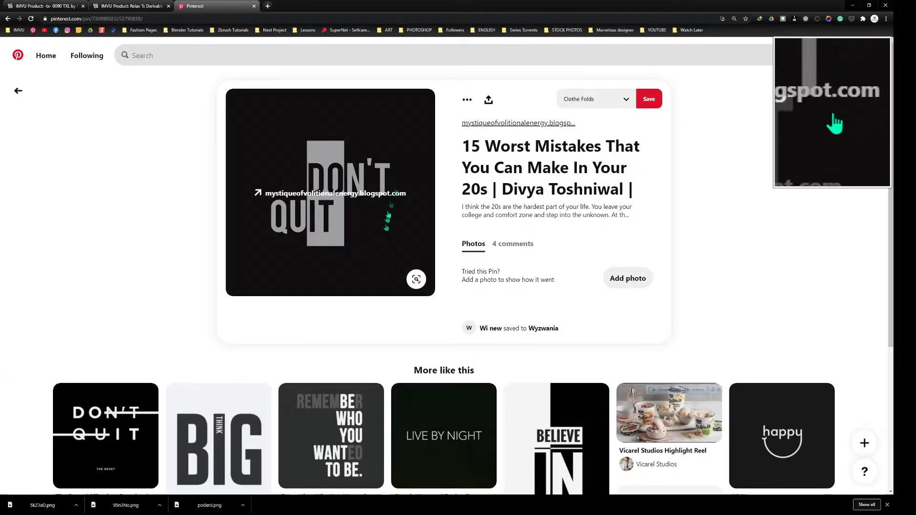
scroll(395, 191, down, 5)
scroll(430, 311, up, 5)
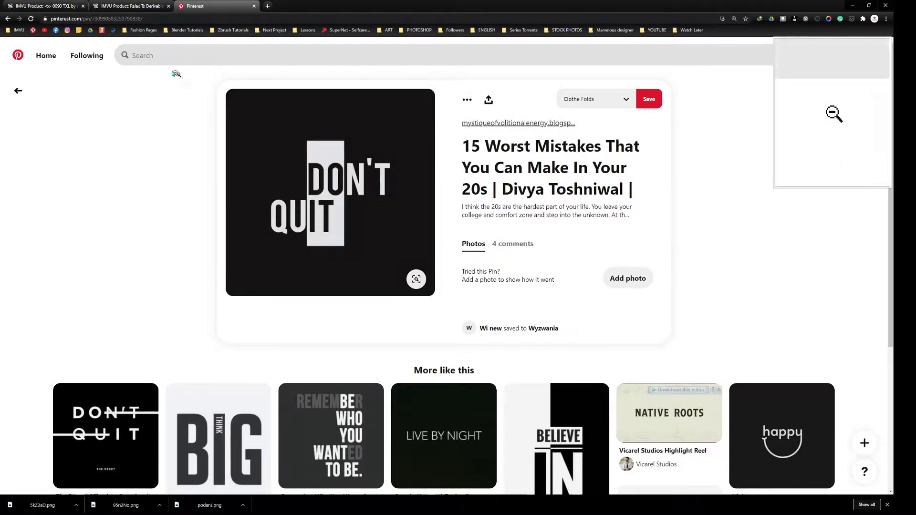
click(8, 19)
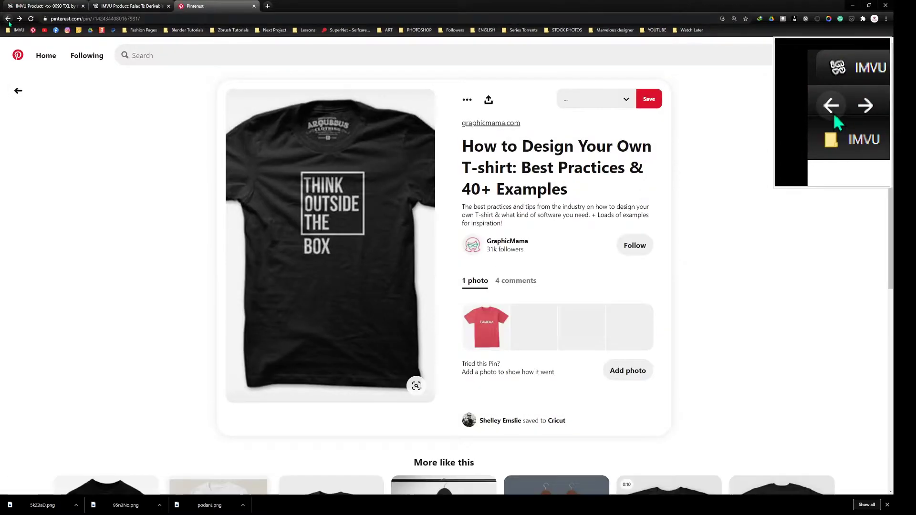
click(8, 20)
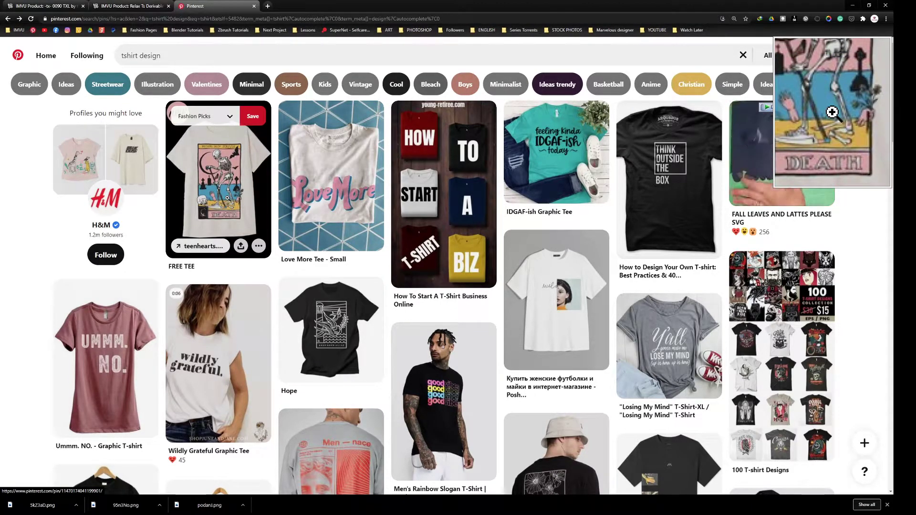
Browse the T-shirt design results and open the "Talk man and his wave Design T-Shirt NA" pin
scroll(244, 204, down, 2)
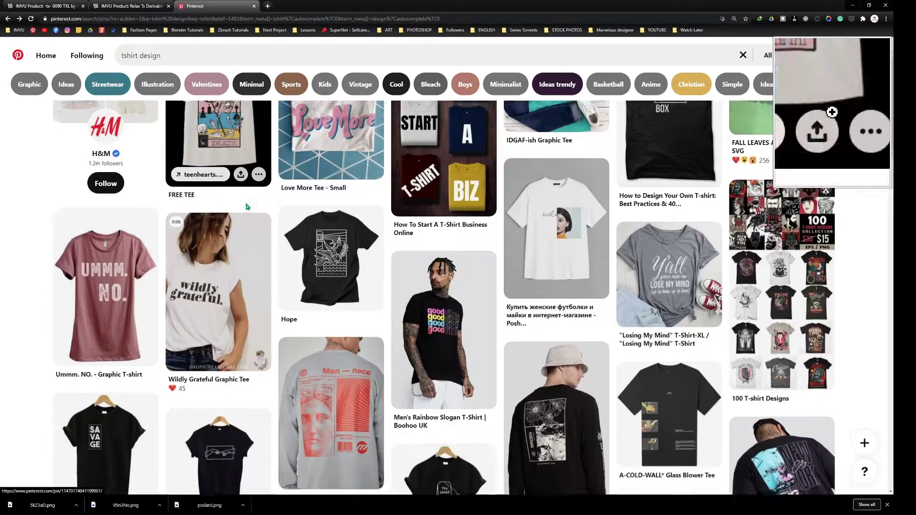
scroll(247, 206, down, 10)
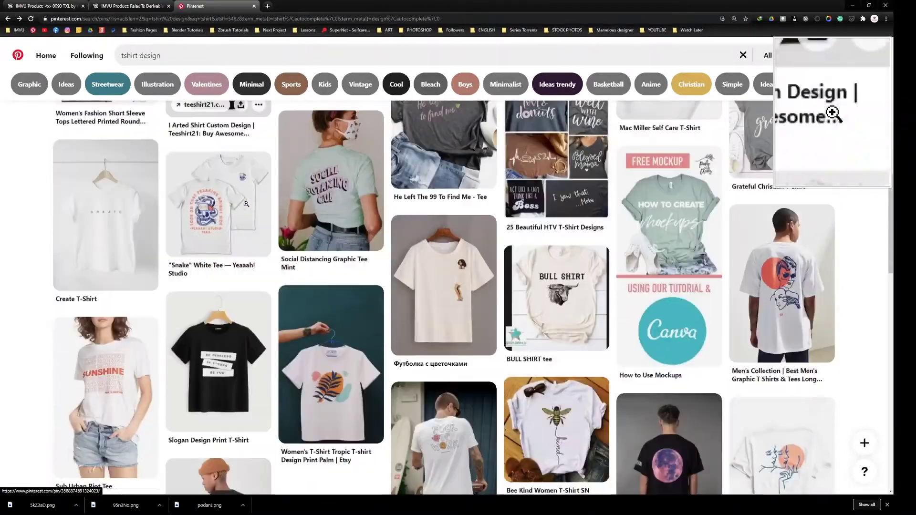
scroll(246, 204, down, 6)
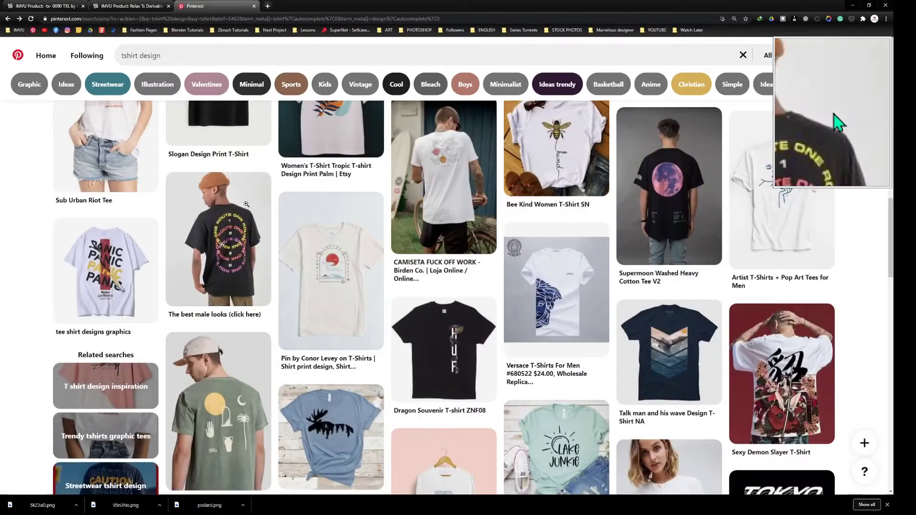
scroll(247, 204, down, 5)
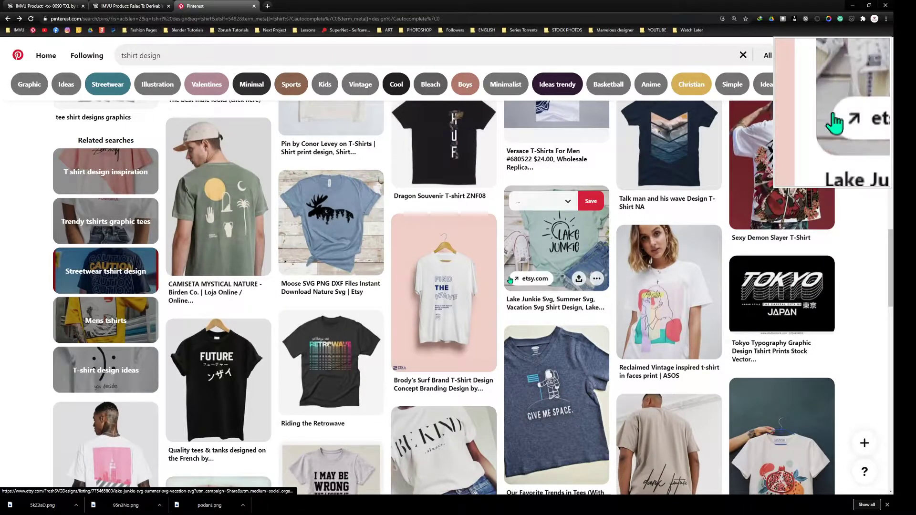
scroll(554, 296, up, 2)
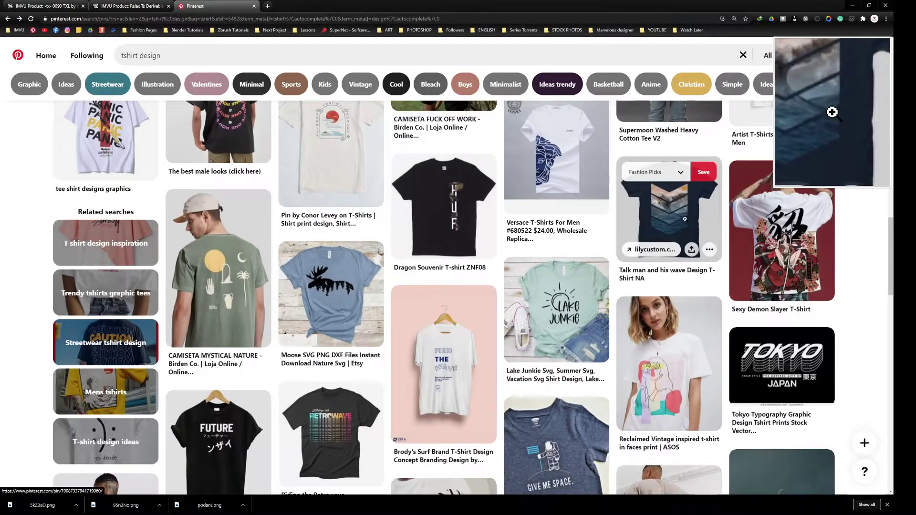
scroll(668, 248, down, 5)
scroll(663, 238, up, 5)
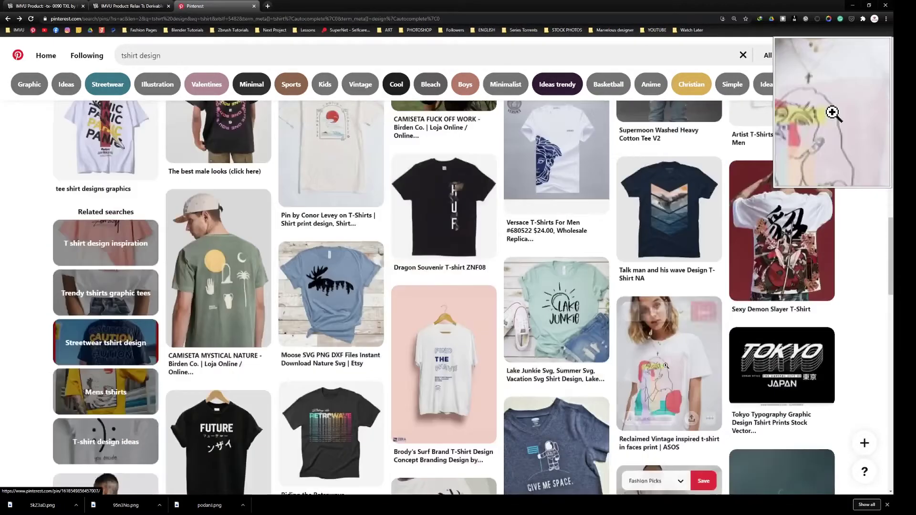
click(659, 222)
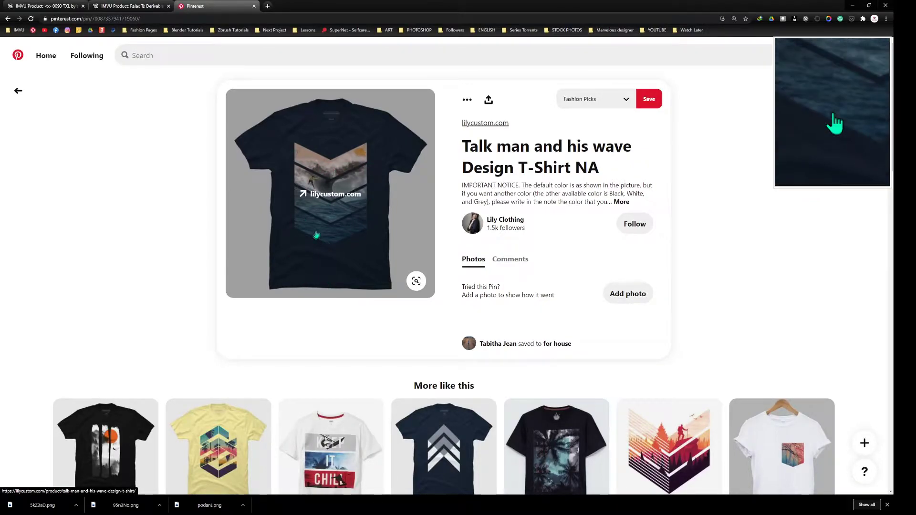
Look through the pins related to the wave shirt and open the one showing the black Paramore T-shirt
scroll(423, 283, down, 5)
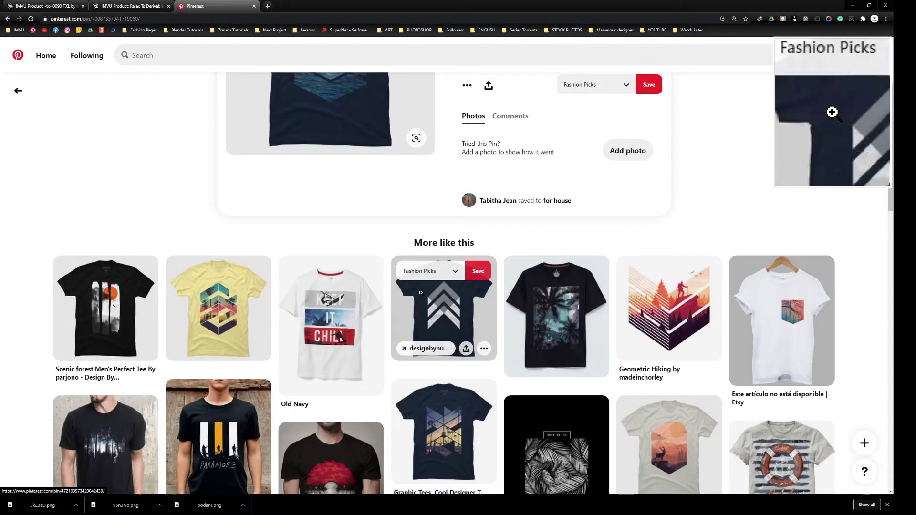
scroll(420, 294, down, 2)
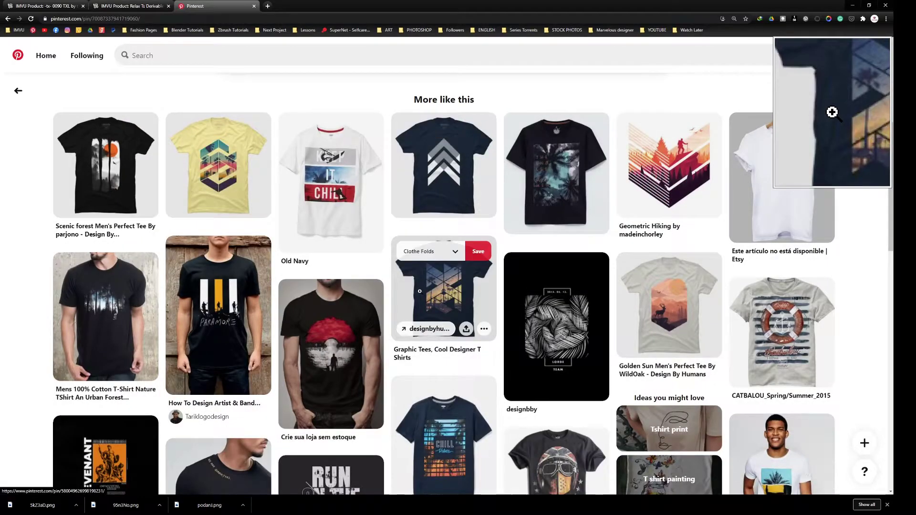
scroll(420, 291, down, 1)
click(218, 287)
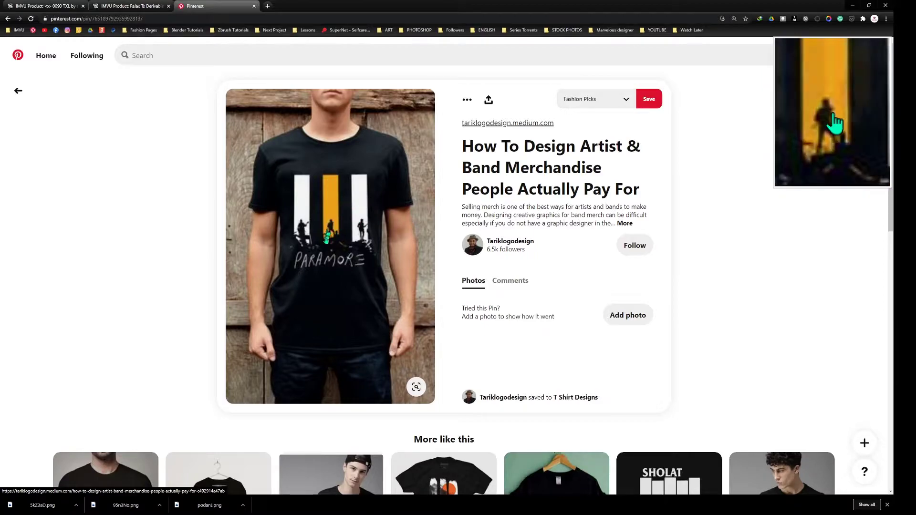
Browse the pins related to the Paramore T-shirt and open the KILLSTAR "Blind Mind T-Shirt [B]" pin
scroll(335, 216, down, 4)
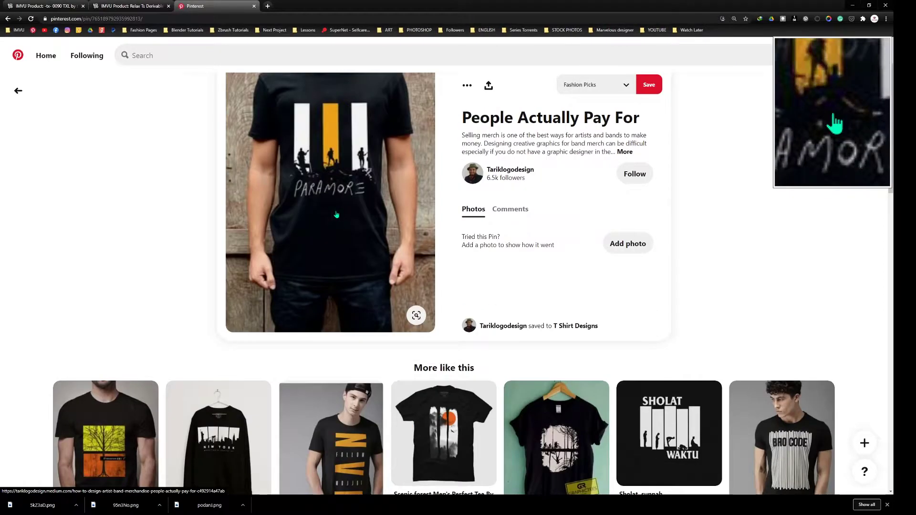
scroll(336, 215, down, 4)
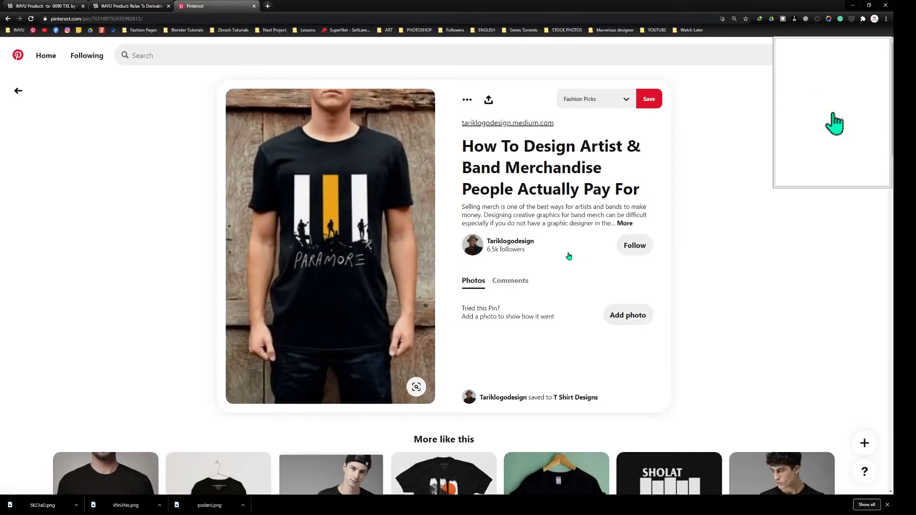
scroll(569, 256, down, 15)
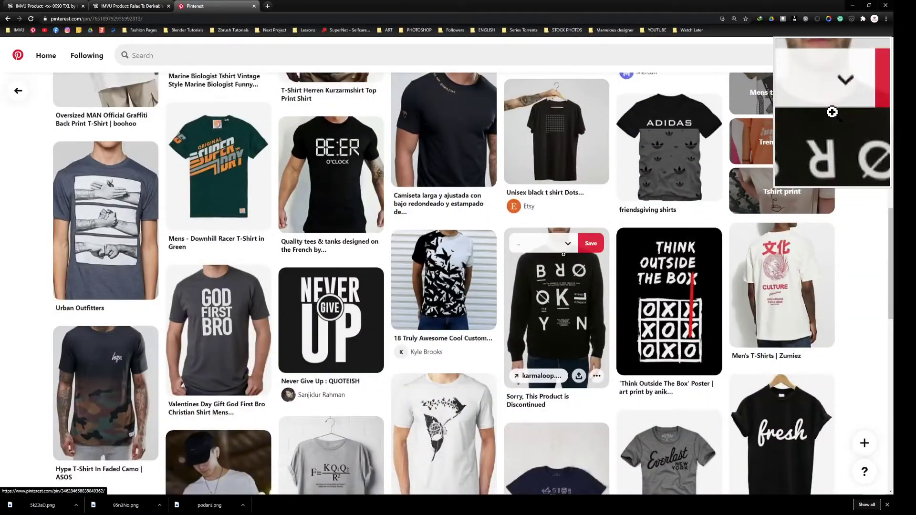
scroll(564, 254, down, 5)
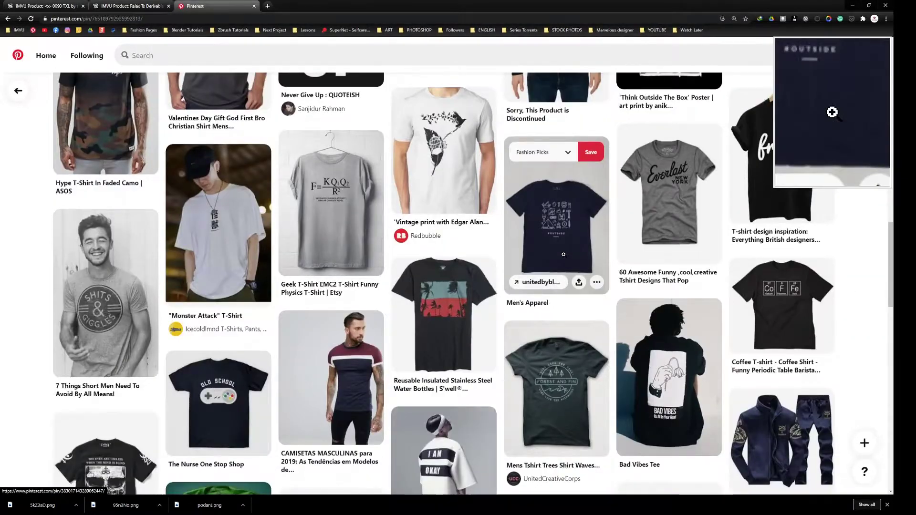
scroll(563, 254, down, 4)
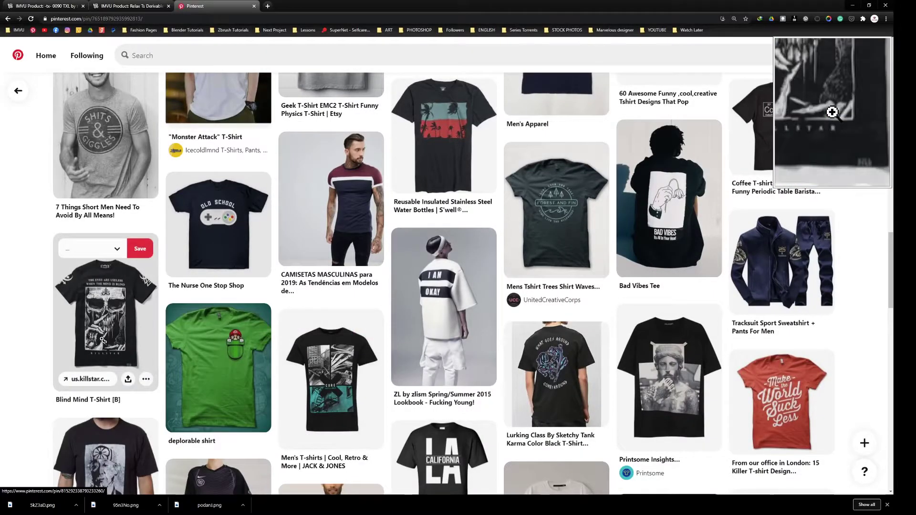
click(99, 326)
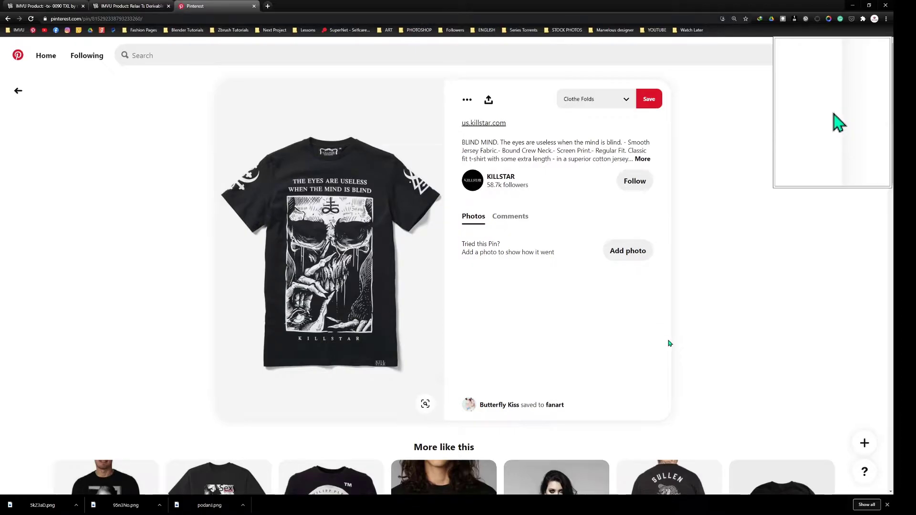
Copy a screen capture of the KILLSTAR shirt's skull print and lettering, and paste it into the 95n3No.png document in Photoshop
key(Print)
drag(276, 172, 383, 346)
click(356, 353)
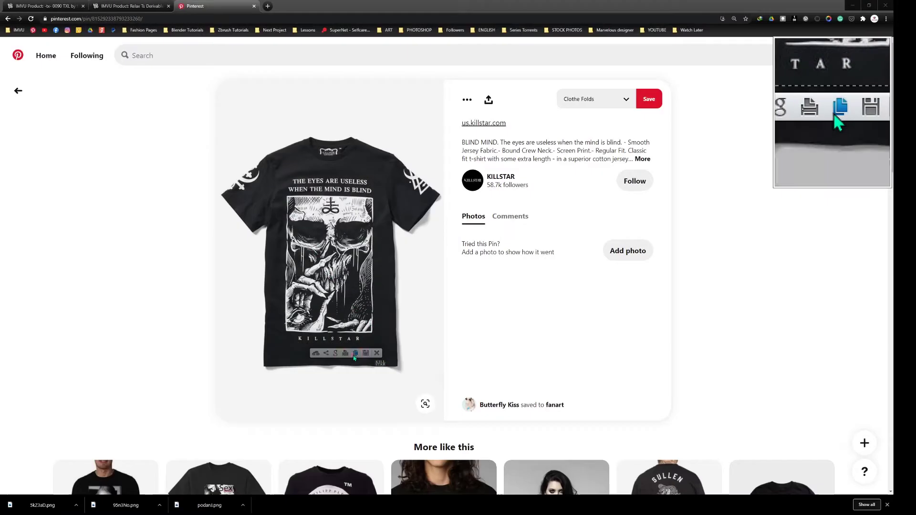
click(836, 124)
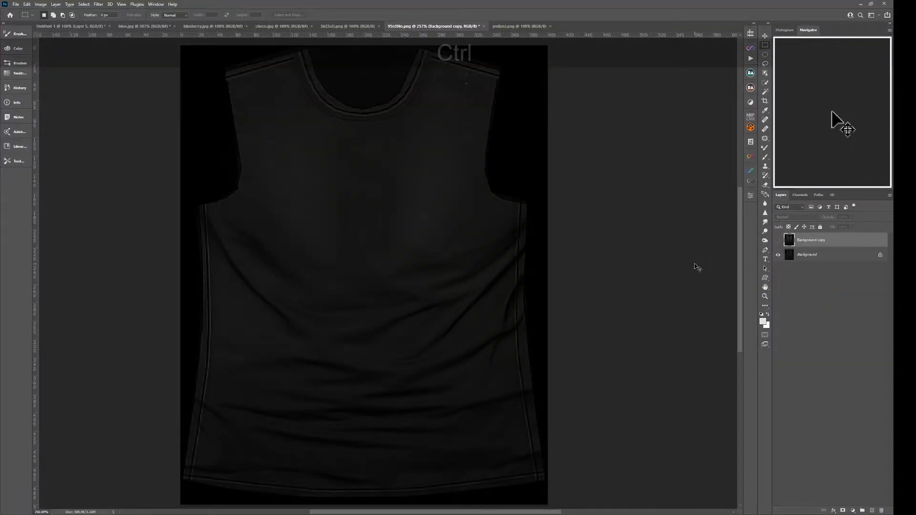
key(ctrl+v)
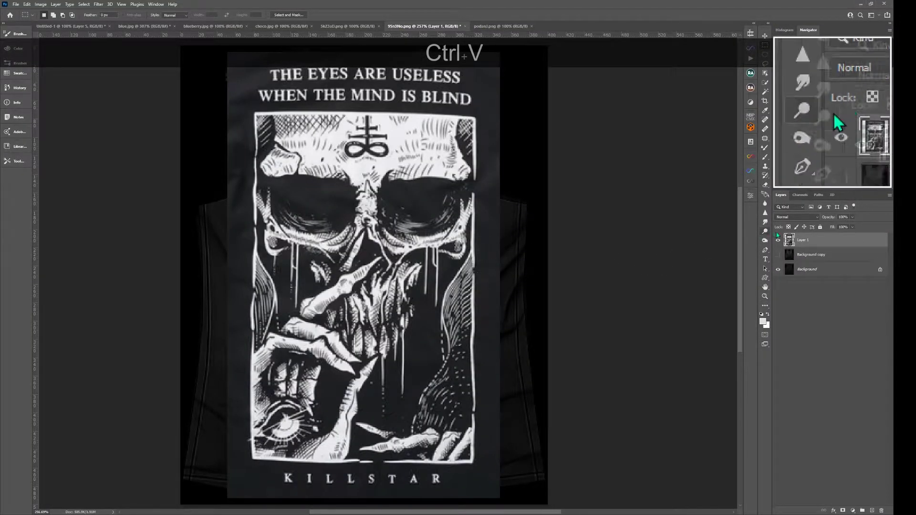
Set the skull graphic's layer to Lighten and raise its Levels black input to 30 to remove the dark background
click(793, 217)
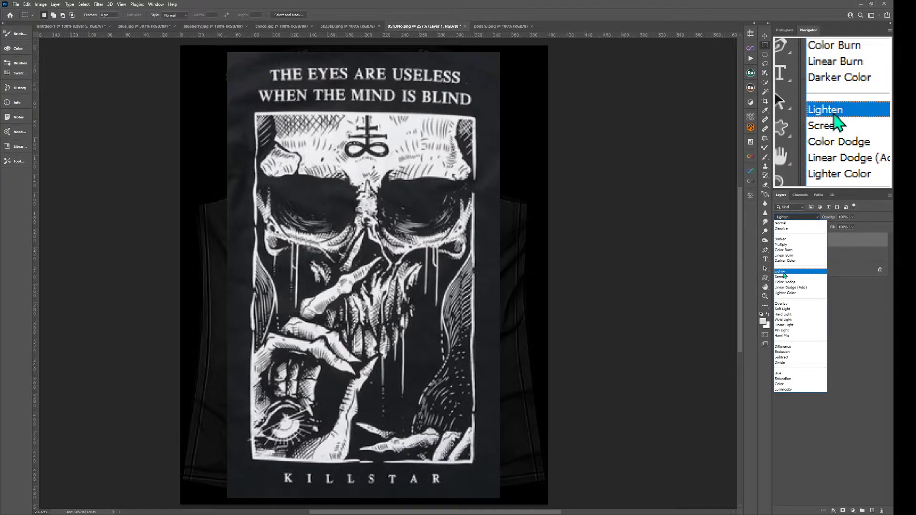
click(784, 272)
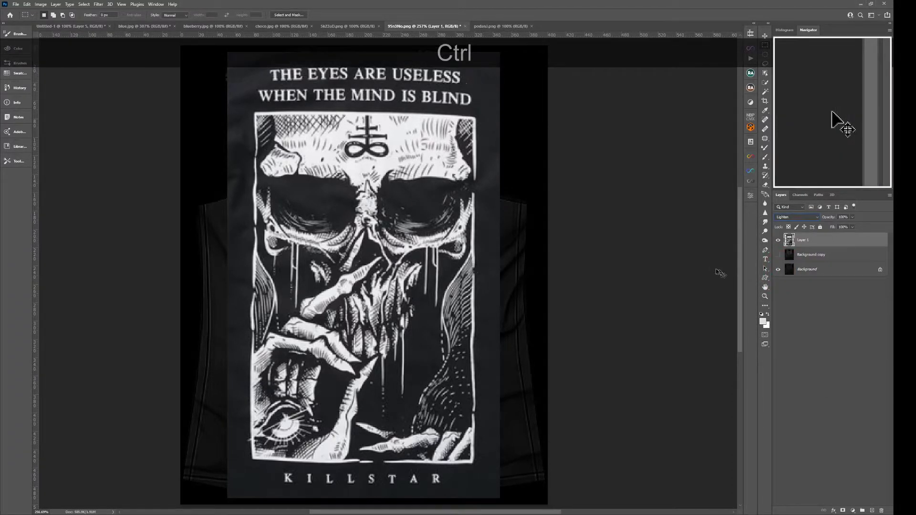
key(ctrl+l)
drag(599, 147, 601, 148)
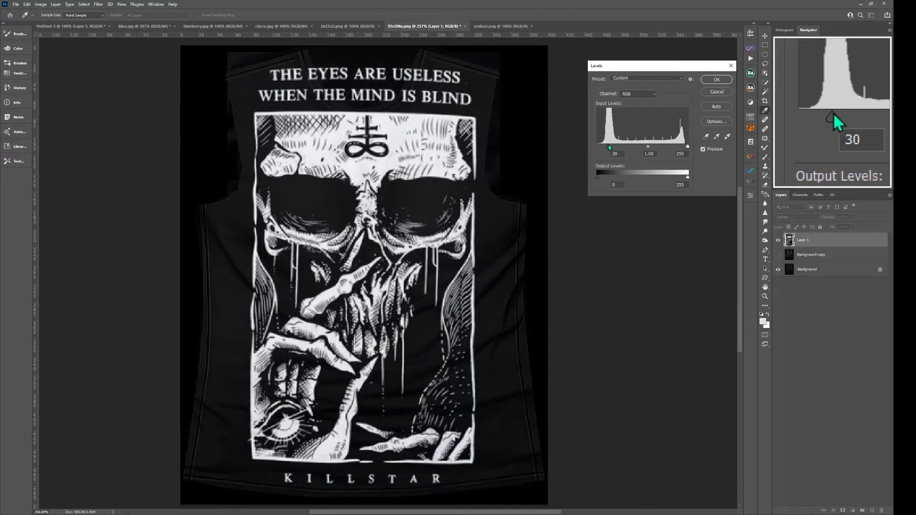
click(722, 83)
Compress the skull graphic downward so its lettering sits below the collar, and delete the graphic's layer
key(ctrl+t)
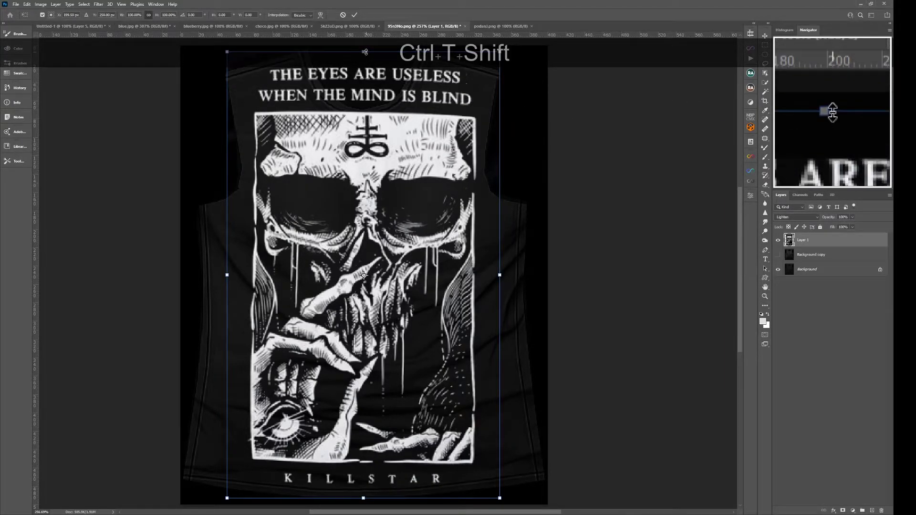
drag(380, 52, 380, 131)
key(ctrl+Return)
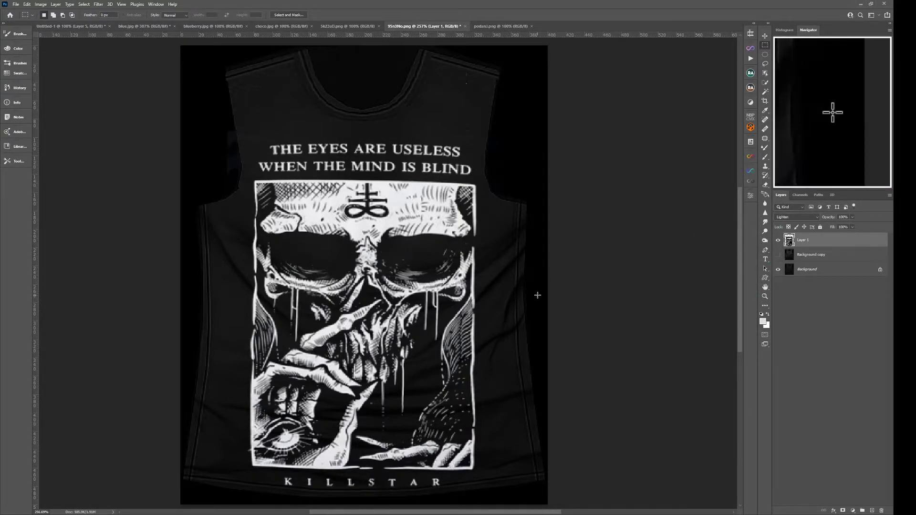
key(Delete)
Return to Pinterest, browse the pins related to the KILLSTAR shirt, and open the "Summer The 13th - Jason Voorhees T-Shirt" pin
click(905, 119)
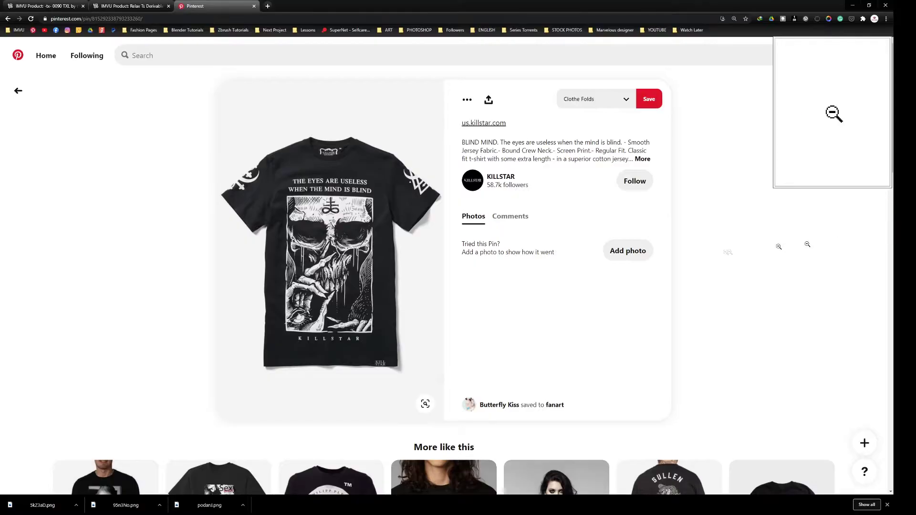
scroll(808, 245, down, 14)
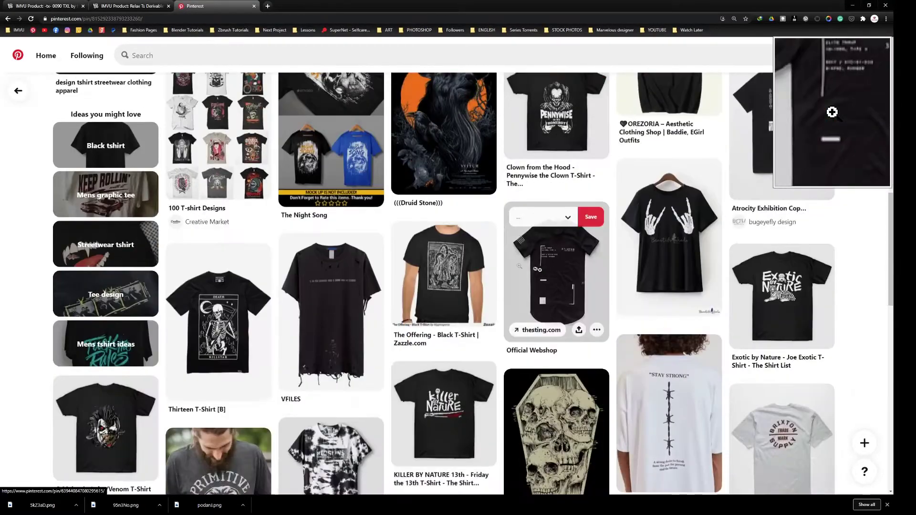
scroll(519, 266, down, 8)
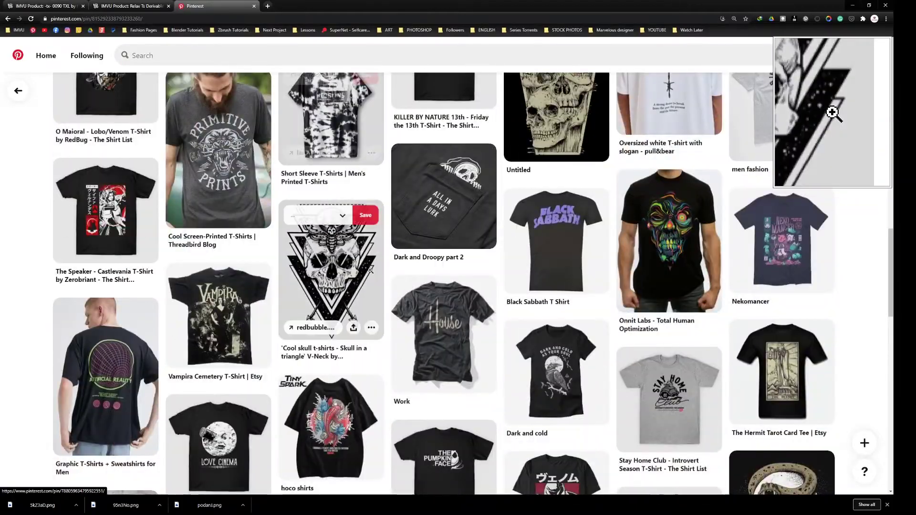
scroll(369, 271, down, 5)
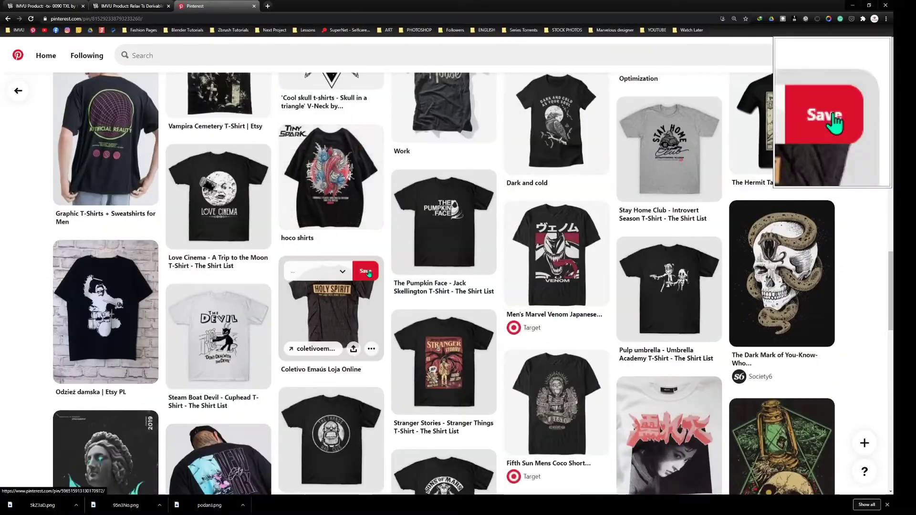
scroll(369, 272, down, 6)
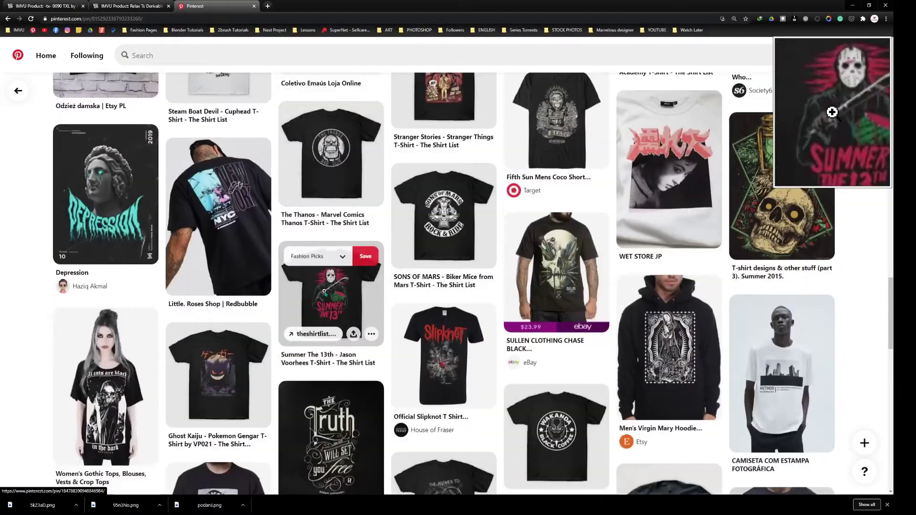
click(324, 291)
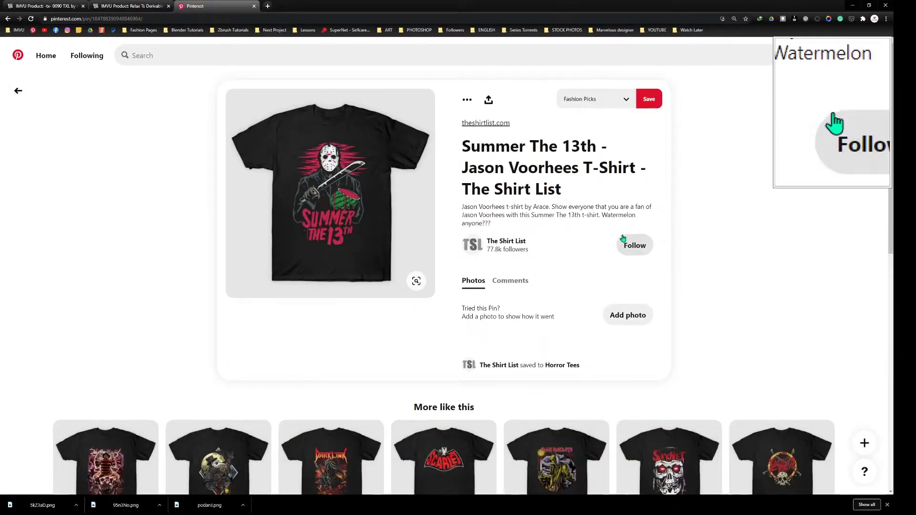
Copy a screen capture of the Summer The 13th shirt print and paste it into the 95n3No.png document in Photoshop
key(Print)
drag(287, 134, 377, 251)
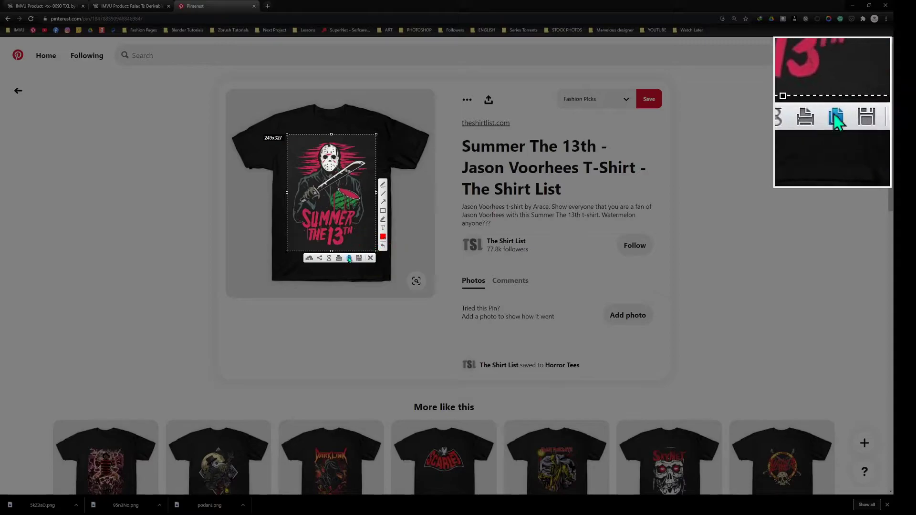
click(349, 259)
click(889, 231)
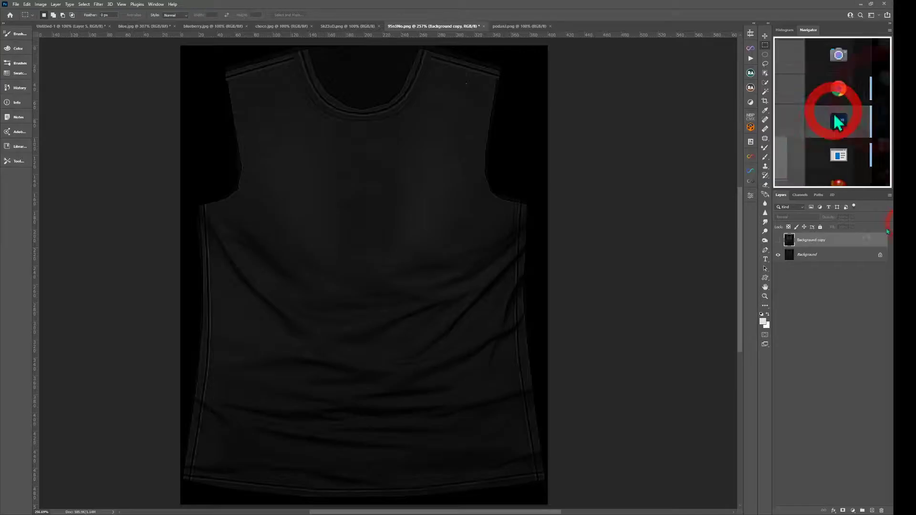
key(ctrl+v)
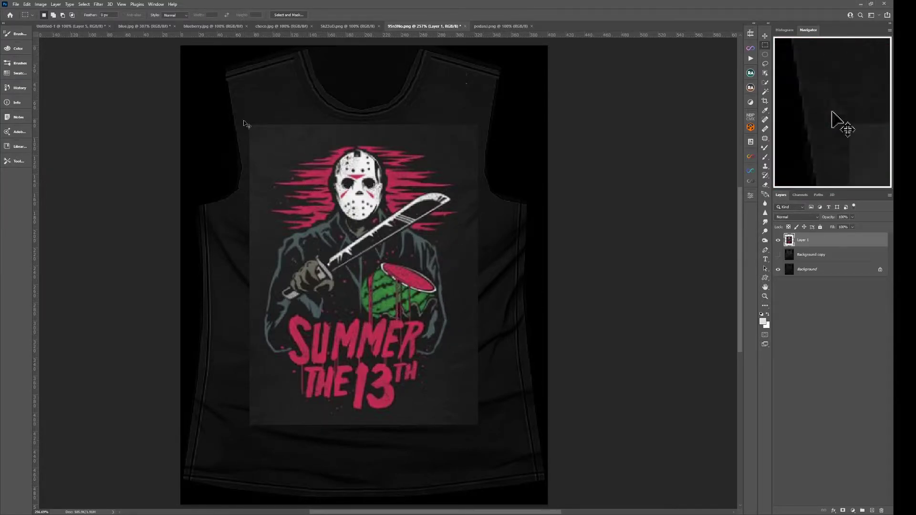
key(ctrl+shift+F6)
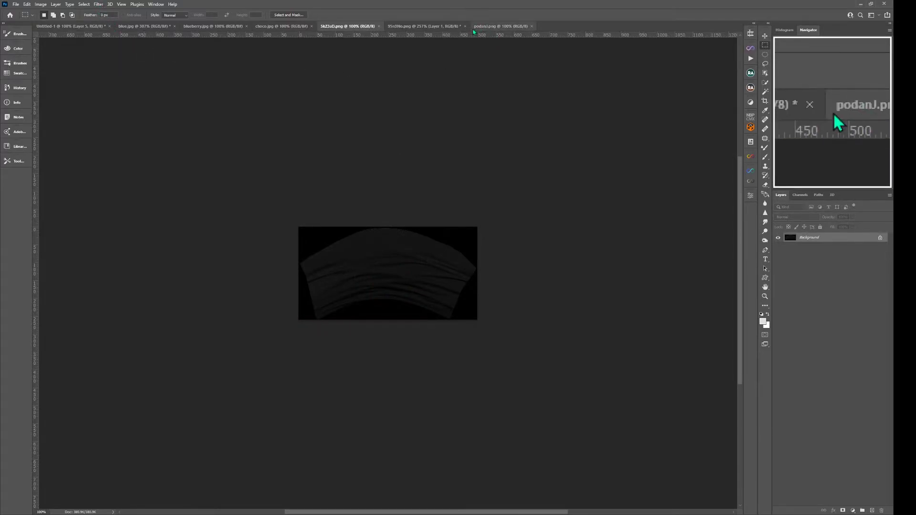
click(437, 32)
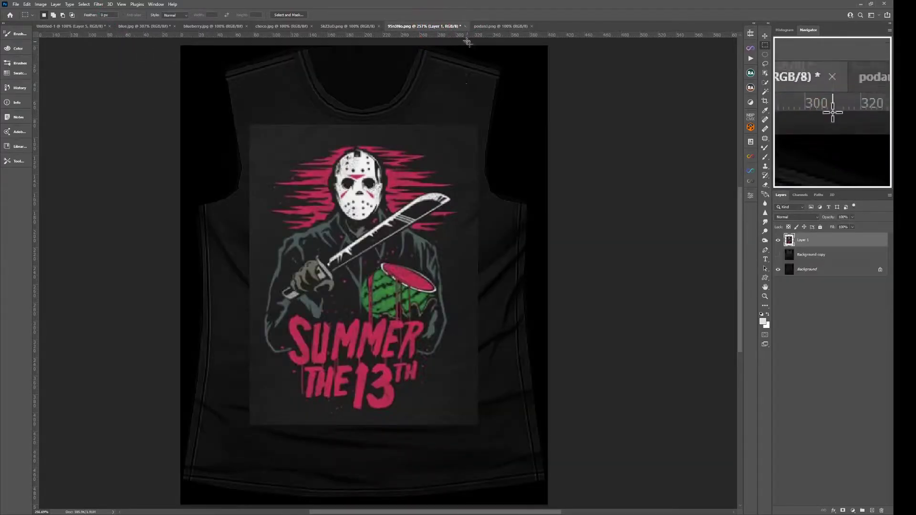
Select the graphic's dark background with Color Range, sampling the dark grey beside the figure at a fuzziness of 78
click(84, 5)
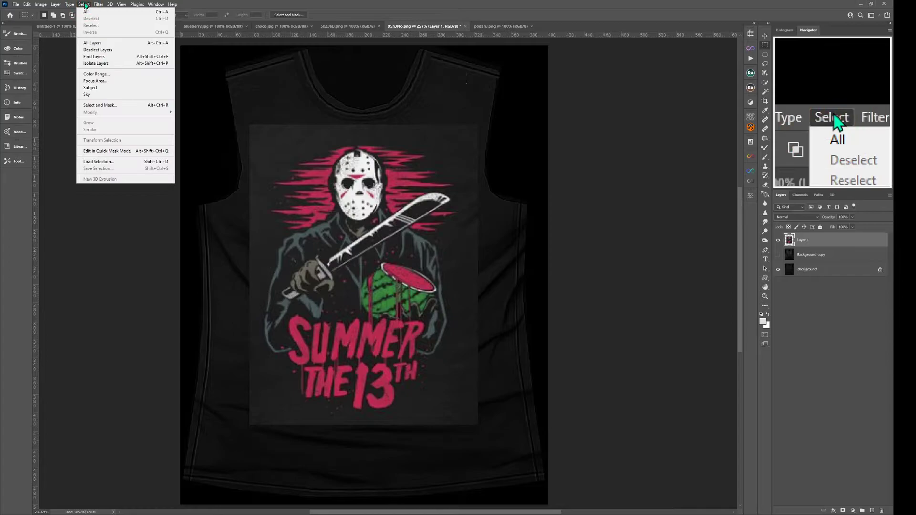
key(F4)
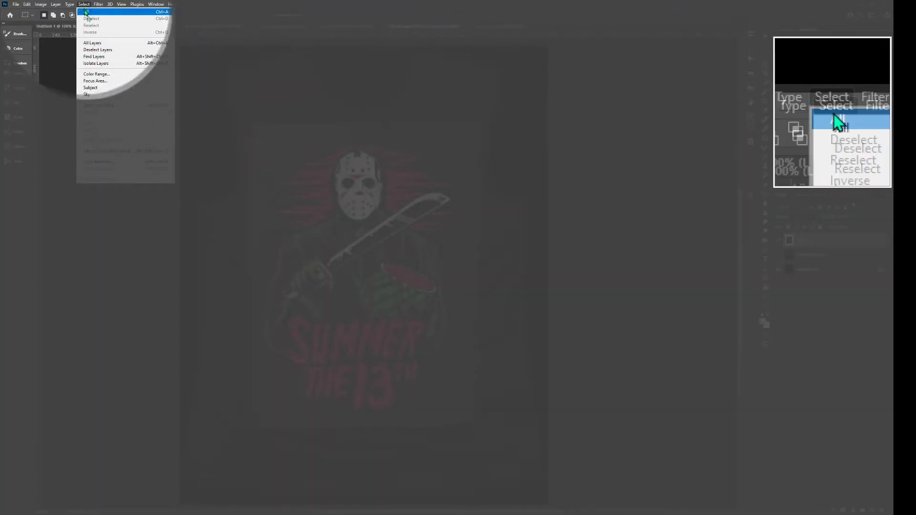
click(99, 75)
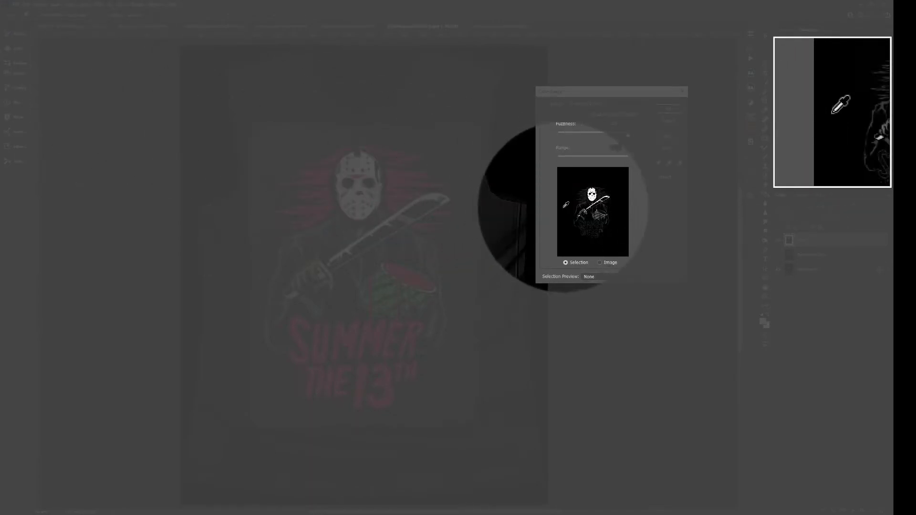
key(F4)
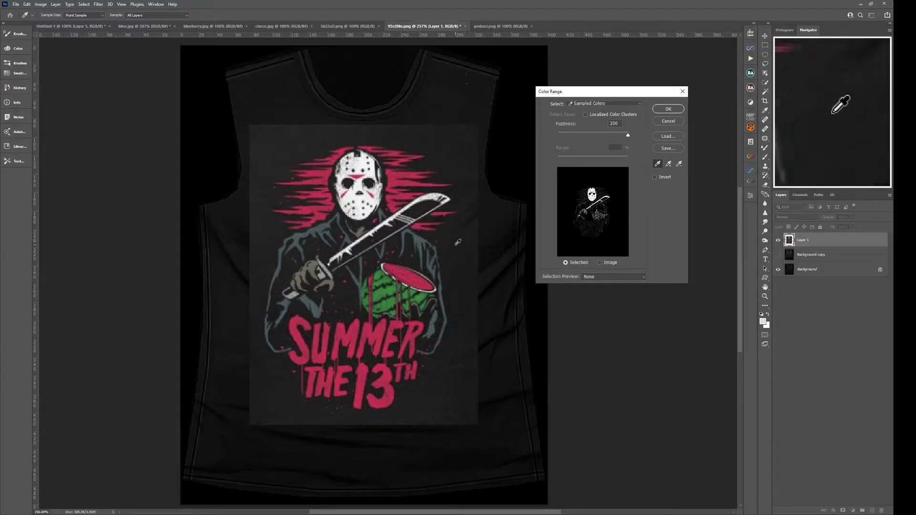
click(471, 212)
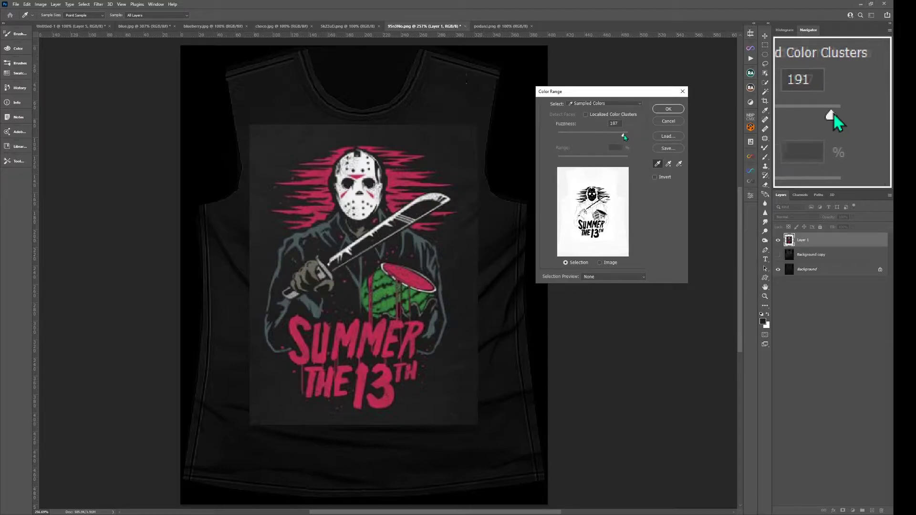
drag(593, 143, 582, 145)
click(585, 142)
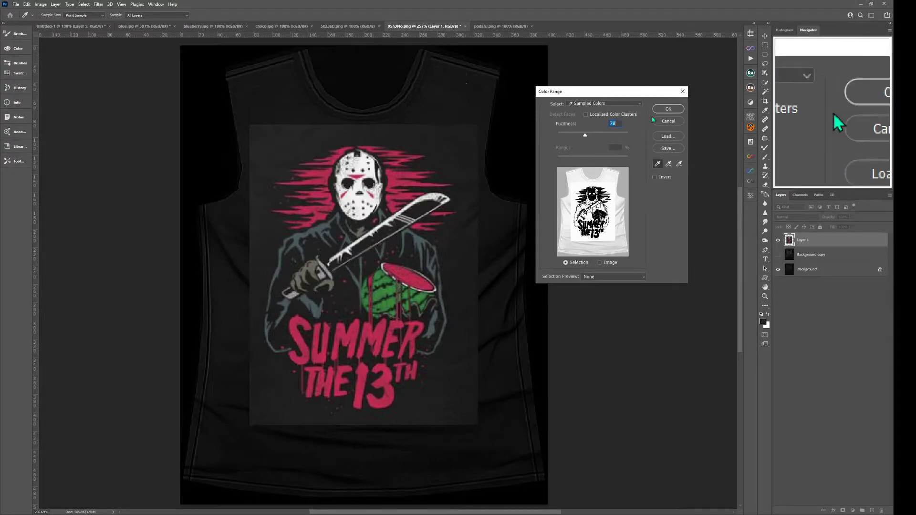
click(669, 109)
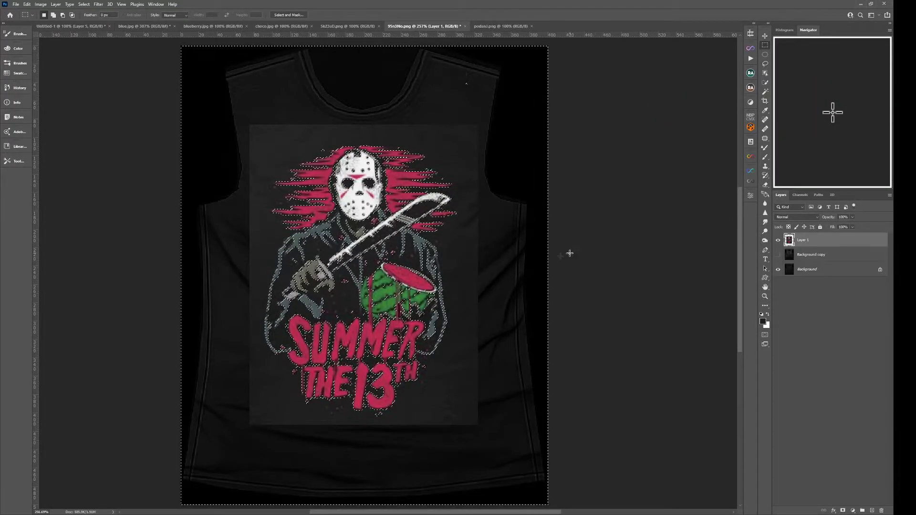
Duplicate the graphic's layer, hide the duplicate, and delete the selected dark background from the original graphic layer
drag(792, 241, 876, 507)
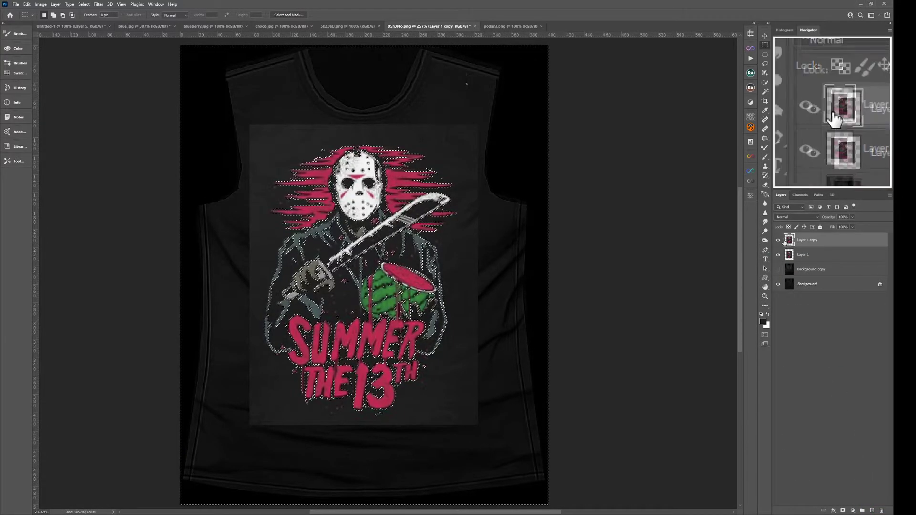
click(779, 240)
click(789, 256)
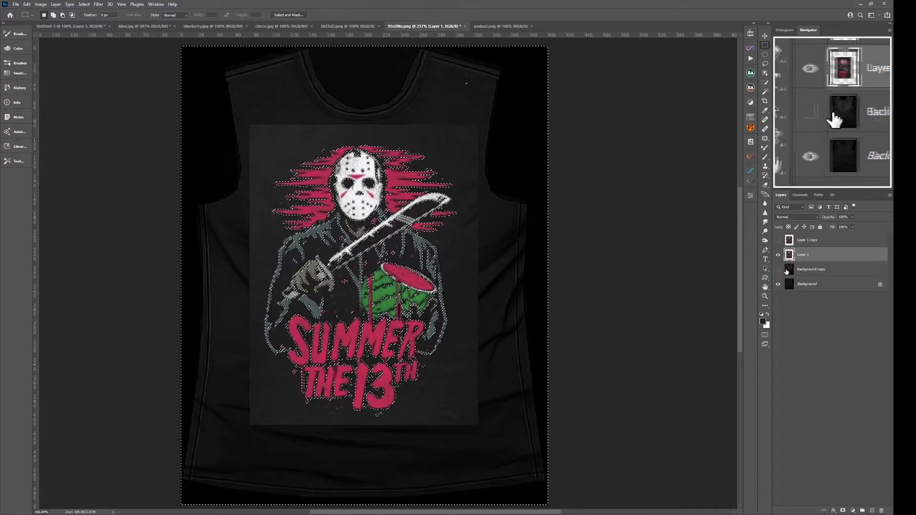
key(Delete)
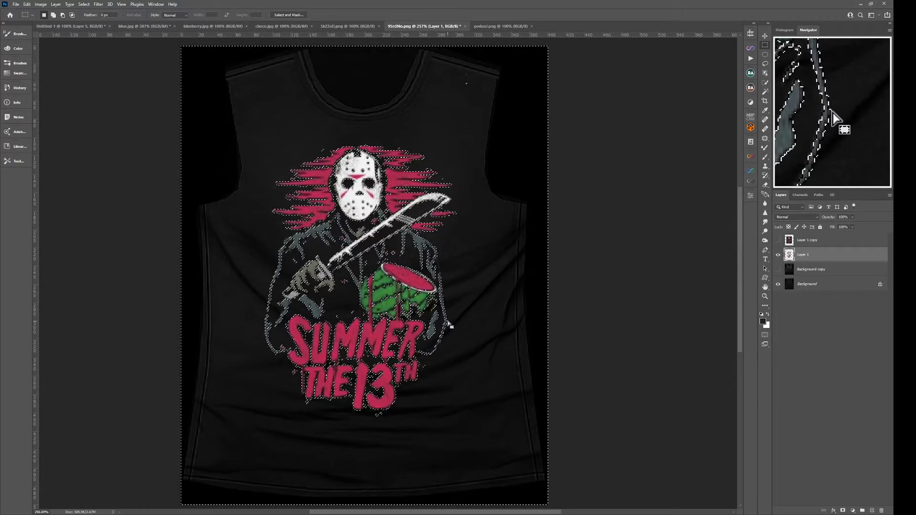
Clear the selection and move the graphic slightly lower and to the right on the shirt
key(ctrl+d)
key(v)
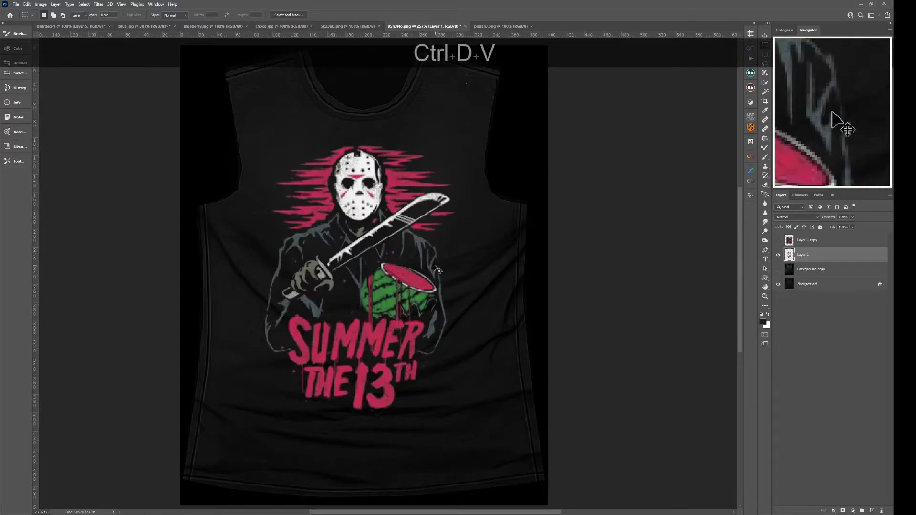
drag(393, 261, 402, 276)
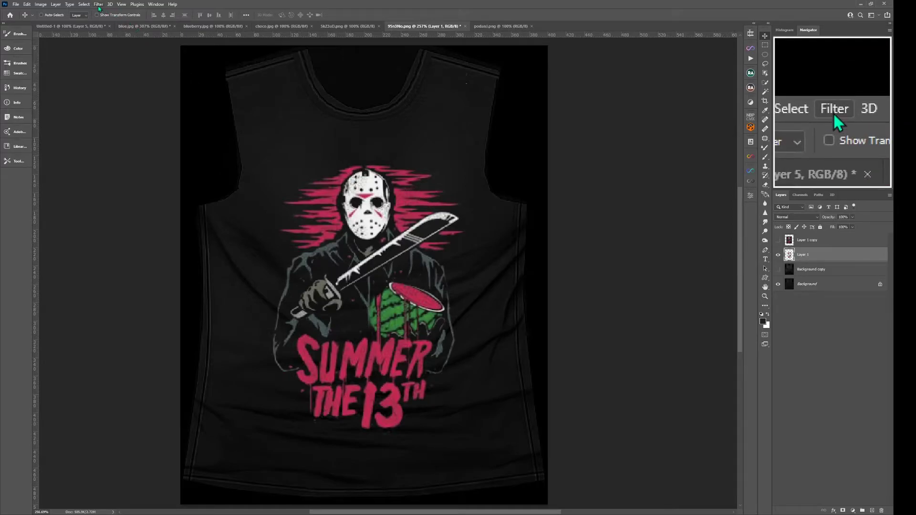
Apply the Displace filter to the graphic with horizontal and vertical scales of 6, using 2.psd from the Back up folder as displacement map
key(F4)
click(99, 5)
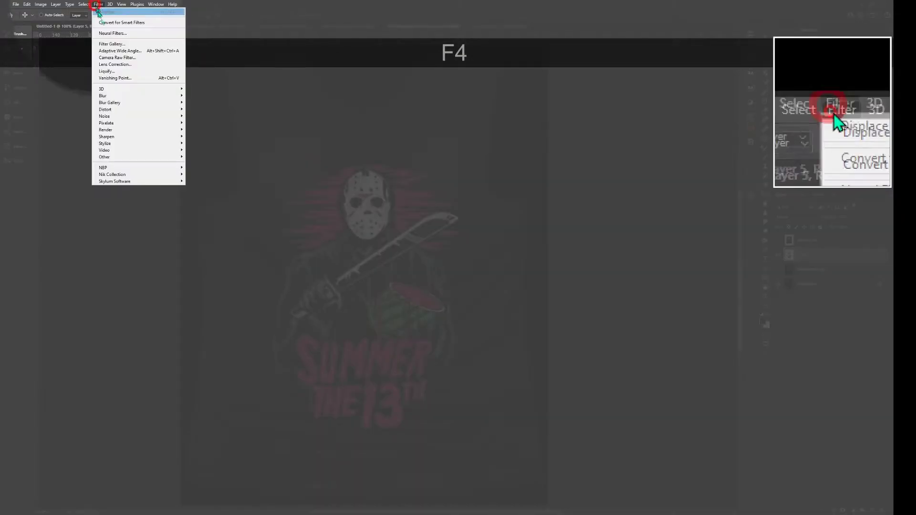
mouse_move(151, 111)
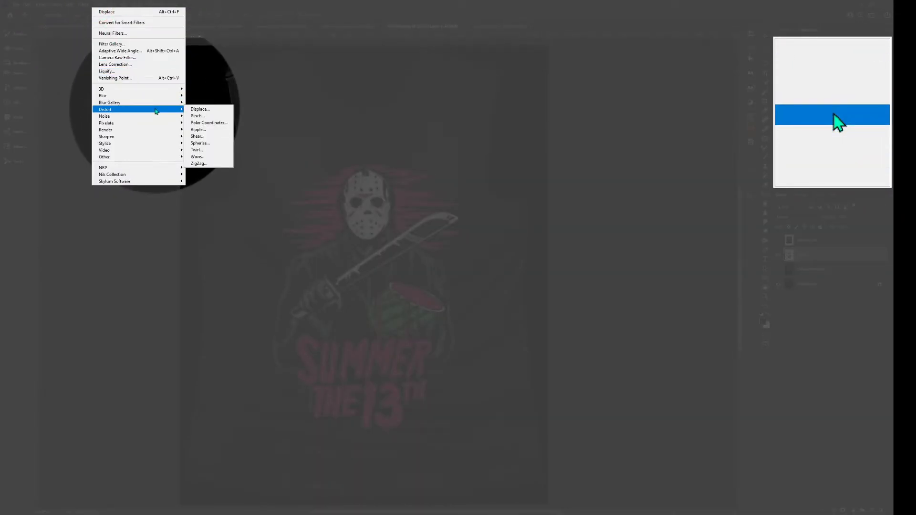
click(208, 110)
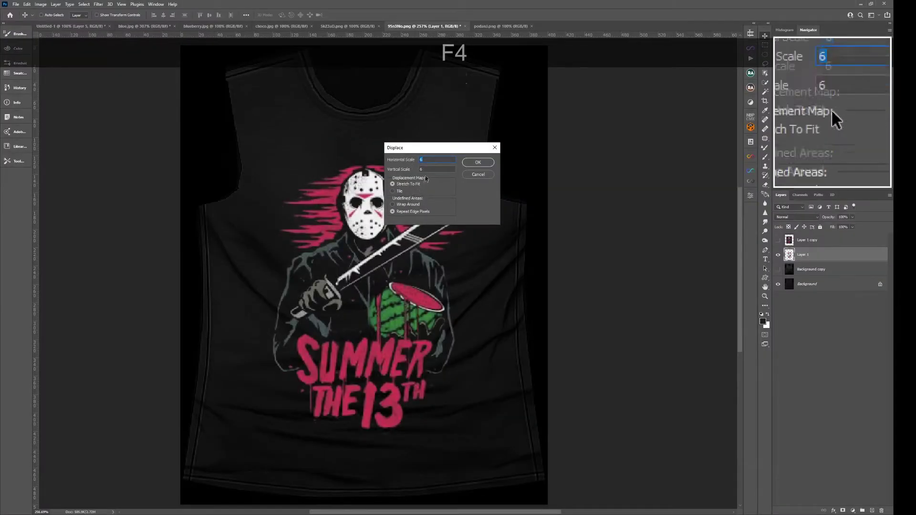
click(491, 163)
scroll(37, 64, up, 3)
click(35, 81)
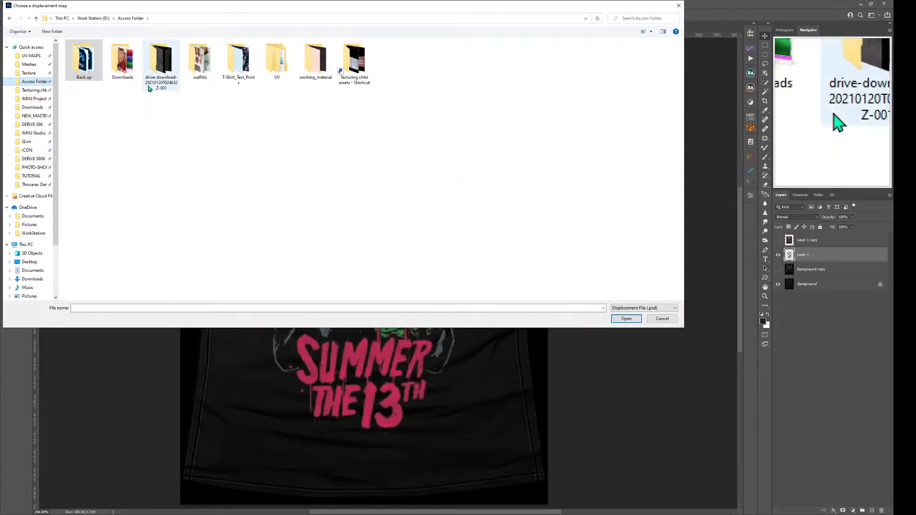
double_click(84, 60)
click(430, 110)
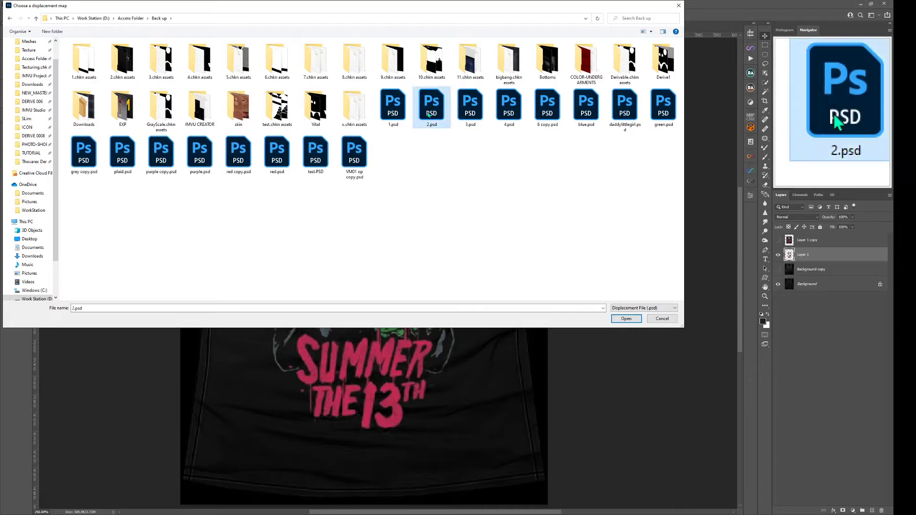
double_click(429, 114)
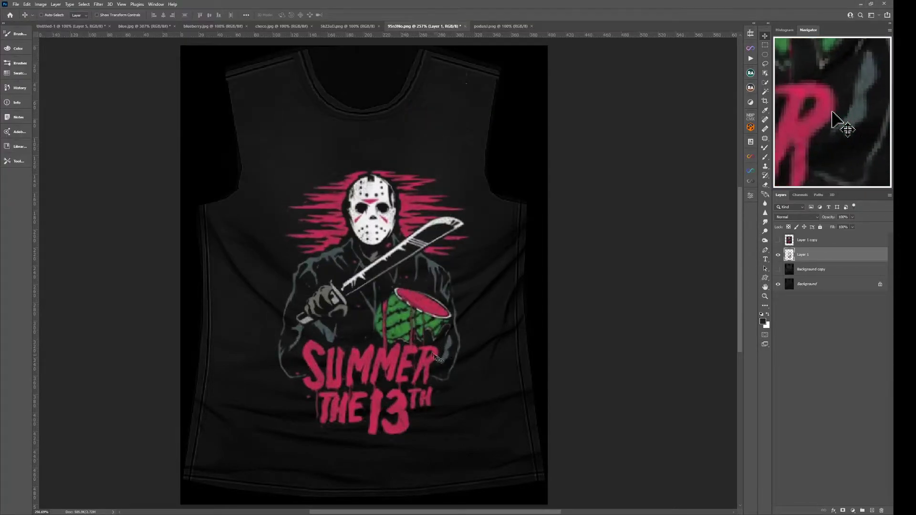
Load the displaced graphic's outline as a selection, then move the Background copy layer directly above the graphic's layer and make it visible
key(ctrl+space)
drag(454, 388, 476, 380)
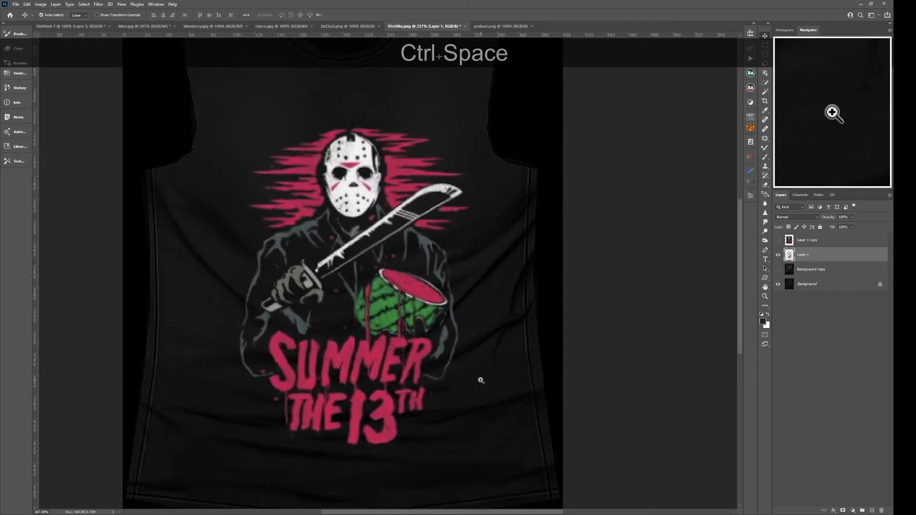
ctrl+click(789, 257)
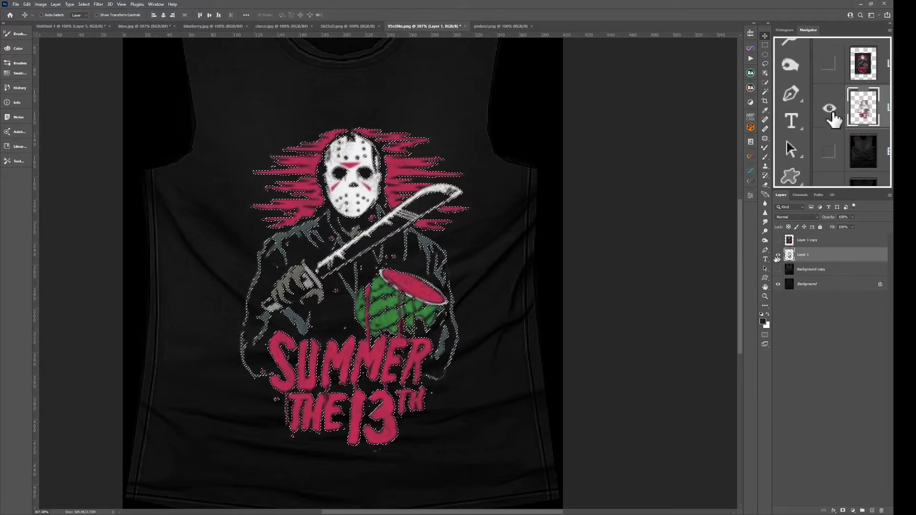
key(ctrl+d)
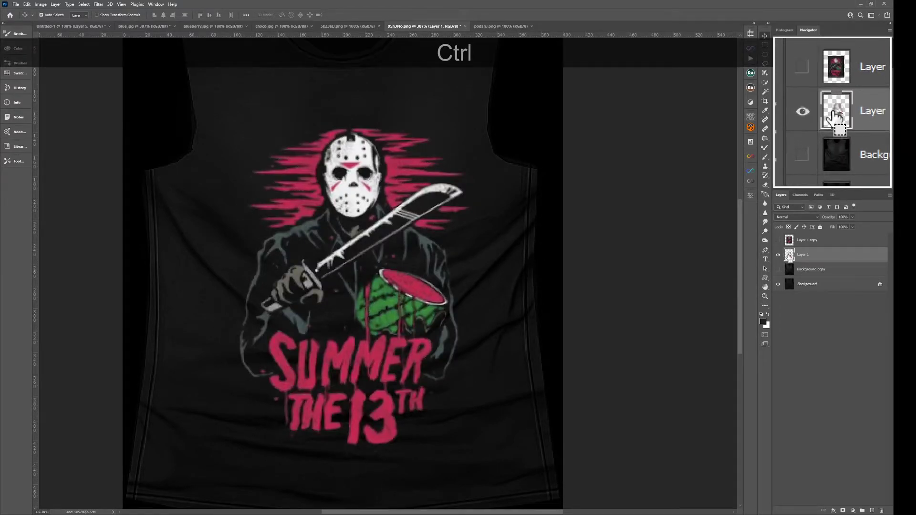
ctrl+click(790, 257)
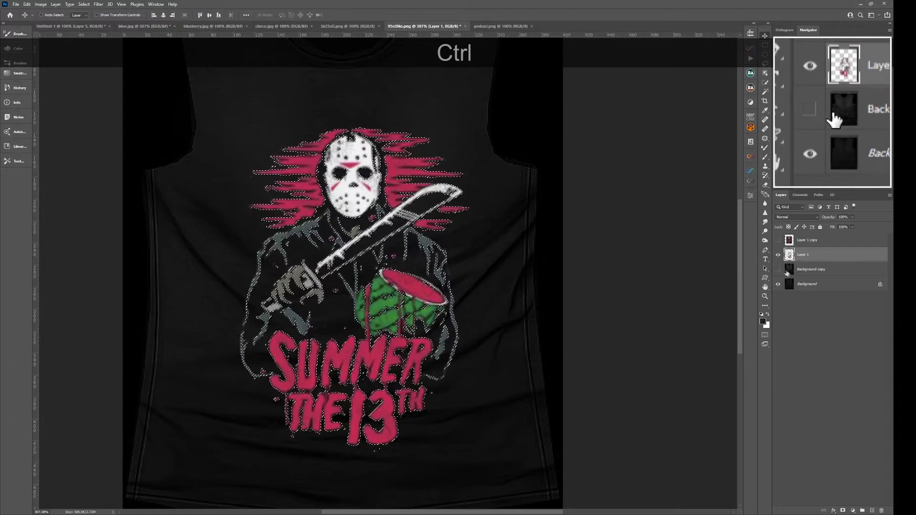
click(799, 269)
drag(799, 269, 802, 248)
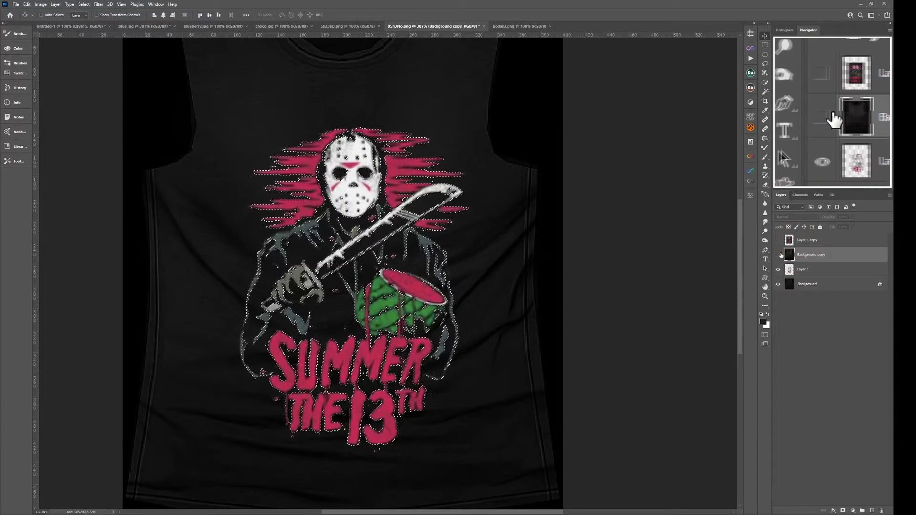
click(779, 255)
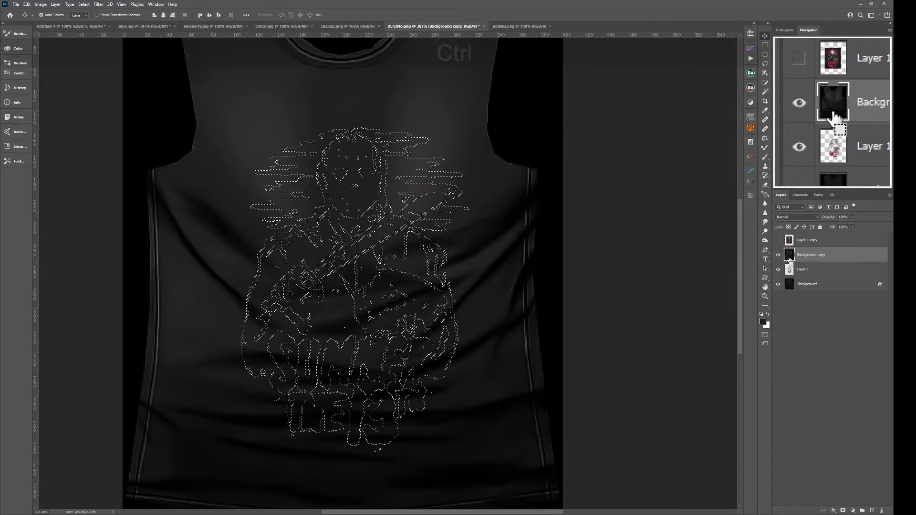
Copy the selected graphic-shaped area of the Background copy layer onto a new layer, then hide the Background copy layer
key(ctrl+g)
click(779, 269)
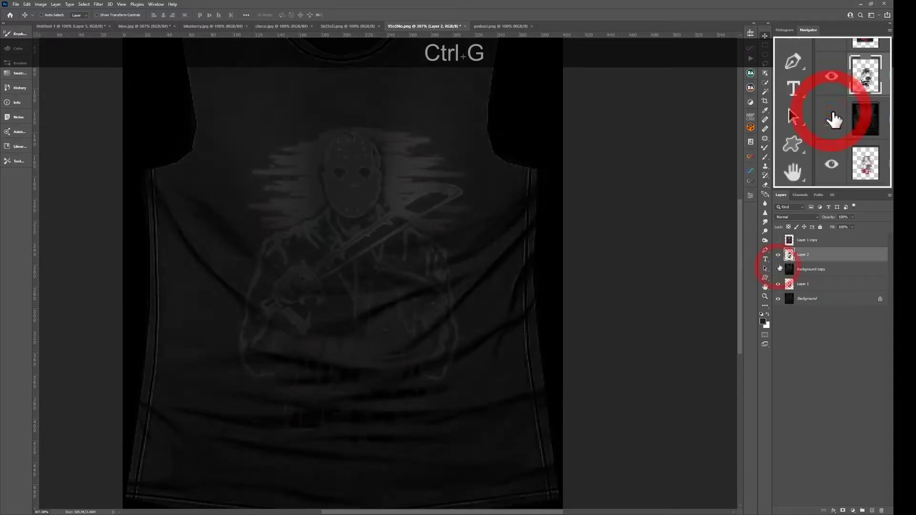
click(779, 255)
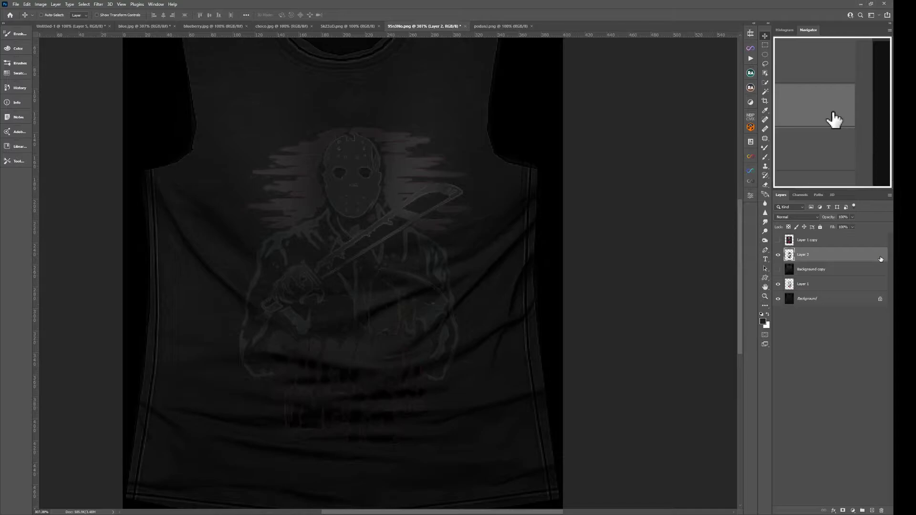
In Layer 2's blending options, split the Underlying Layer's black Blend If slider to 0 / about 129, then compare the layer hidden and shown
double_click(881, 259)
drag(737, 328, 788, 311)
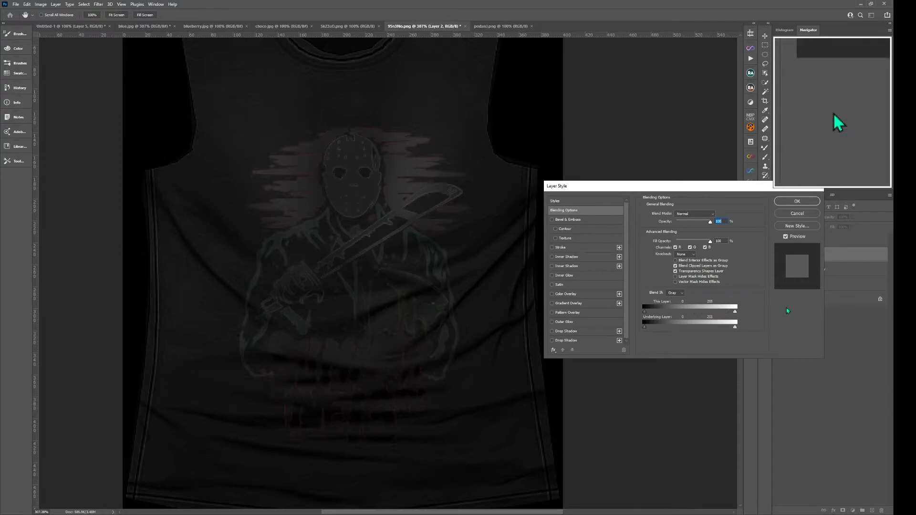
drag(645, 328, 623, 326)
key(alt)
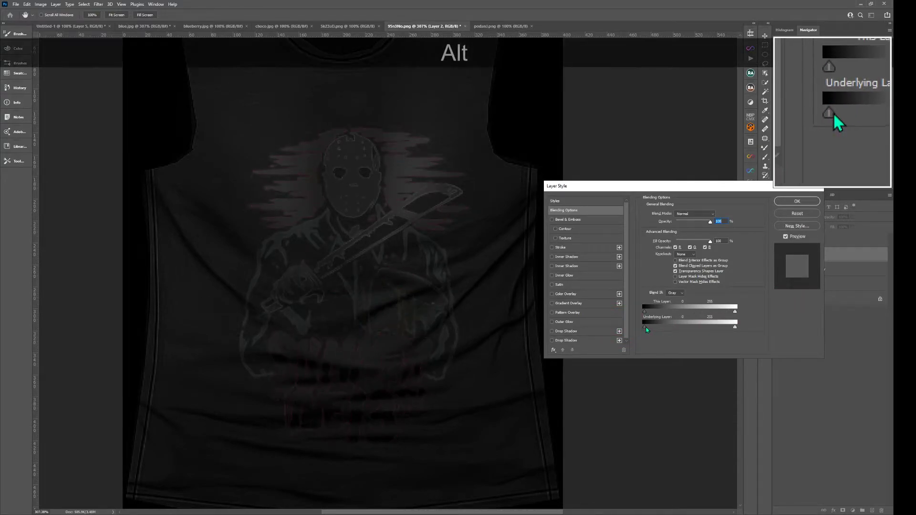
drag(652, 330, 696, 327)
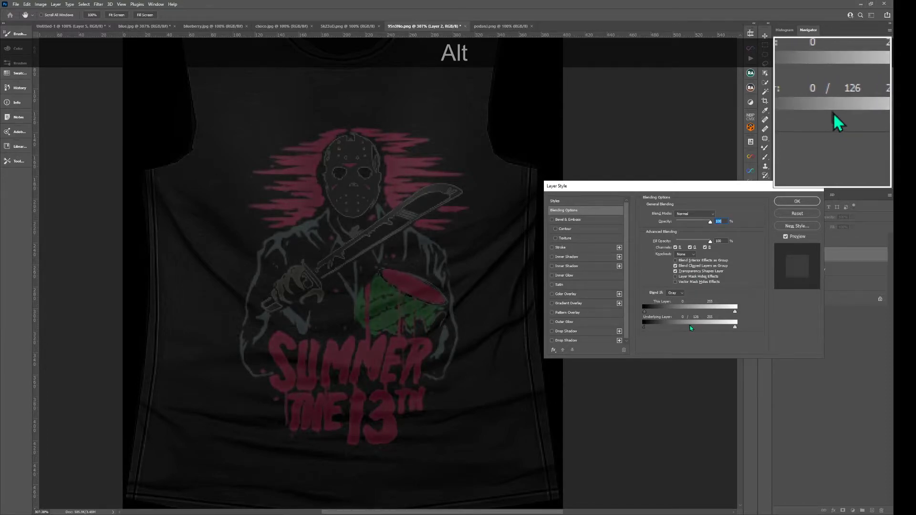
drag(691, 326, 691, 325)
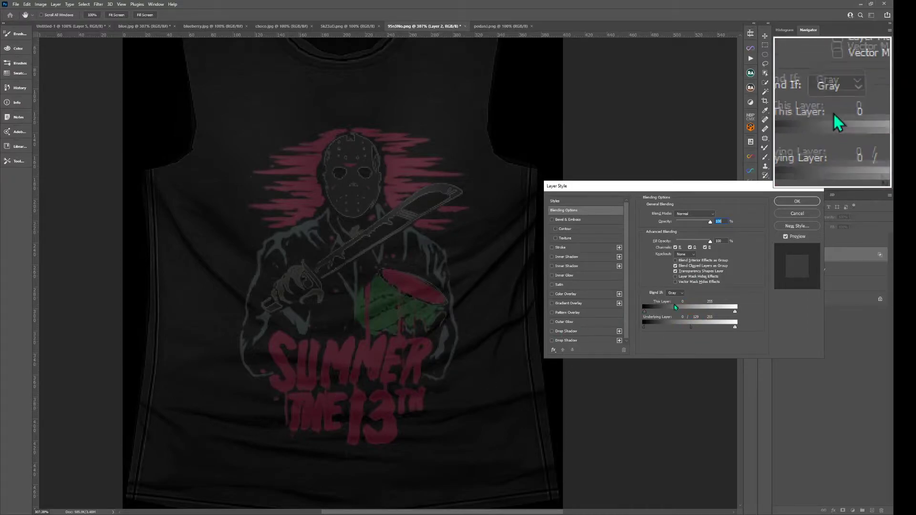
click(791, 204)
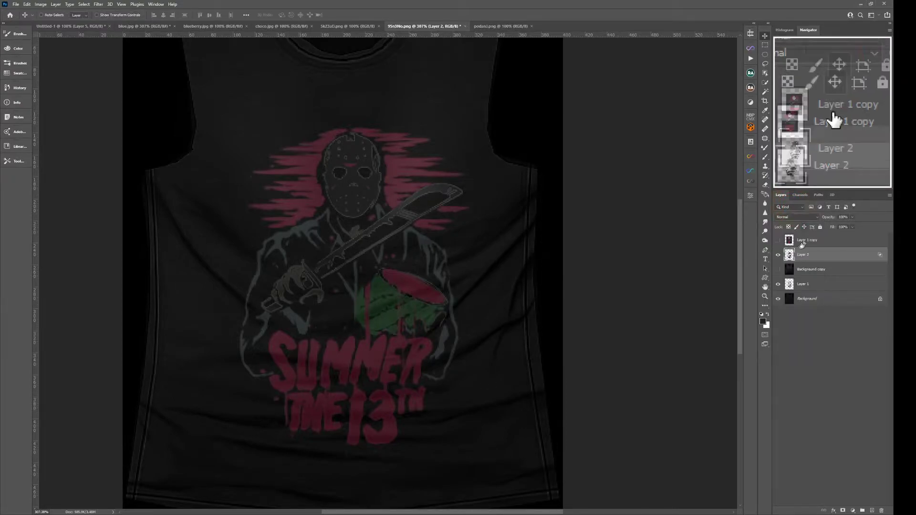
click(779, 255)
click(778, 255)
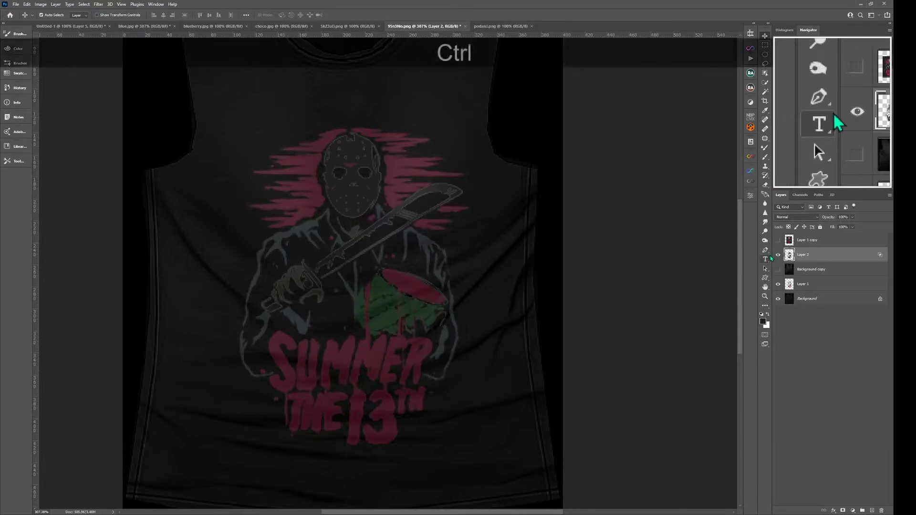
Apply Levels to Layer 2 with the white input level at 54, then compare the shirt with the layer hidden and shown
key(ctrl+l)
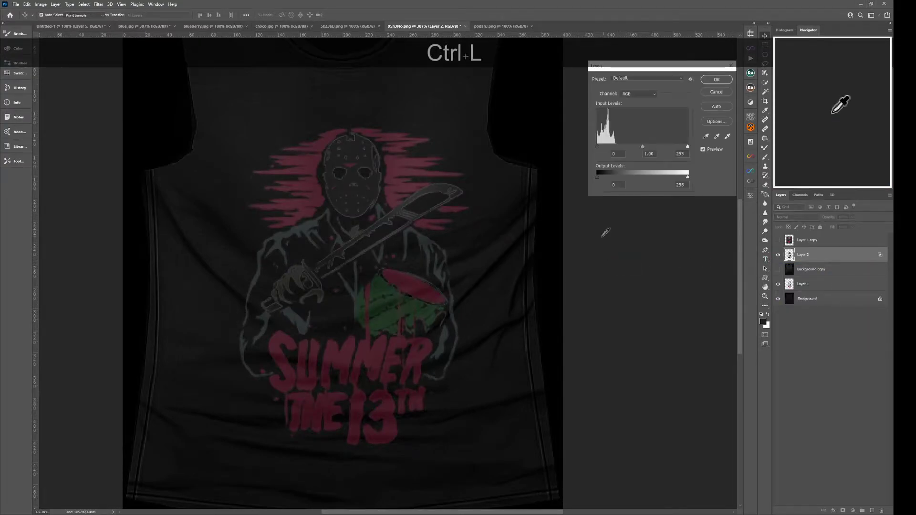
drag(687, 150, 617, 158)
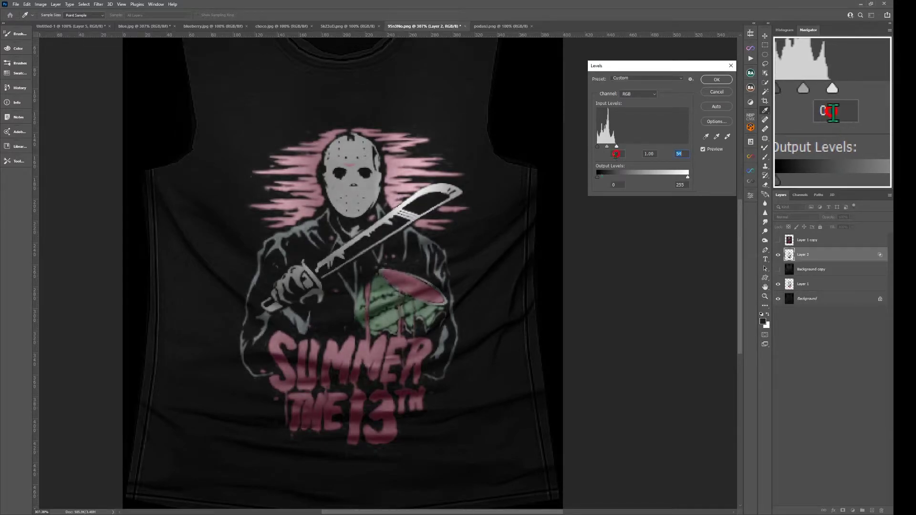
click(714, 79)
click(779, 254)
click(778, 255)
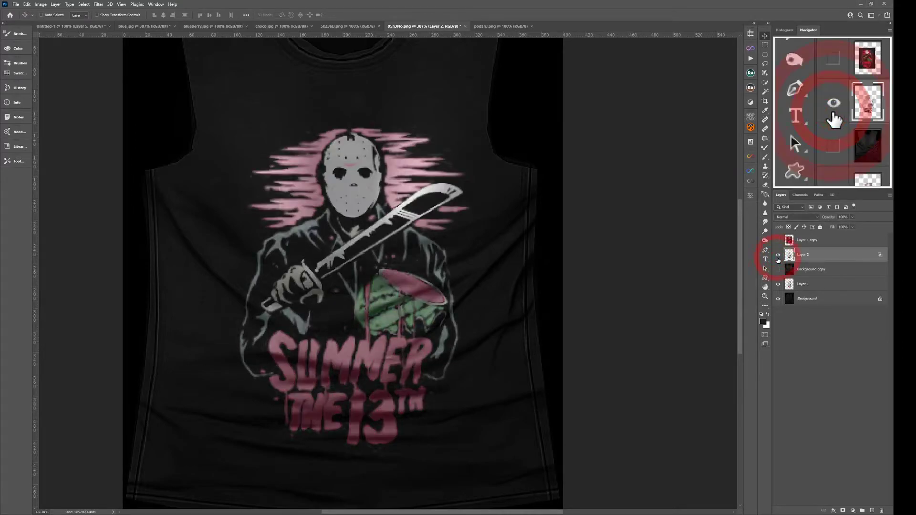
click(778, 255)
click(778, 255)
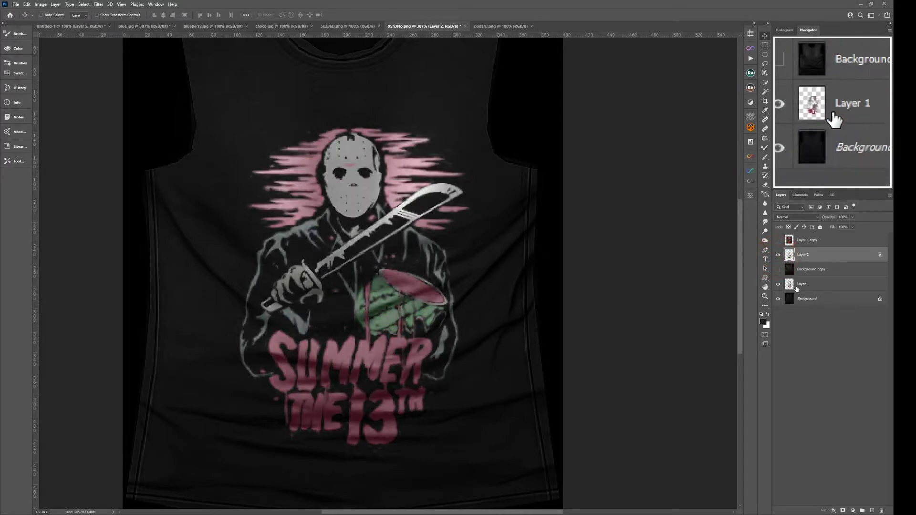
Duplicate Layer 1, place the copy directly above Layer 2, and set its blend mode to Color
click(798, 286)
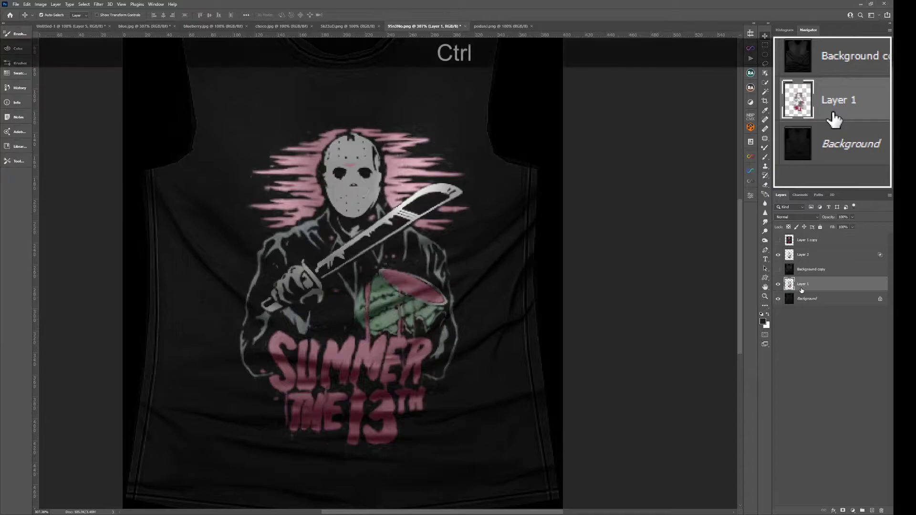
key(ctrl+g)
drag(801, 285, 790, 251)
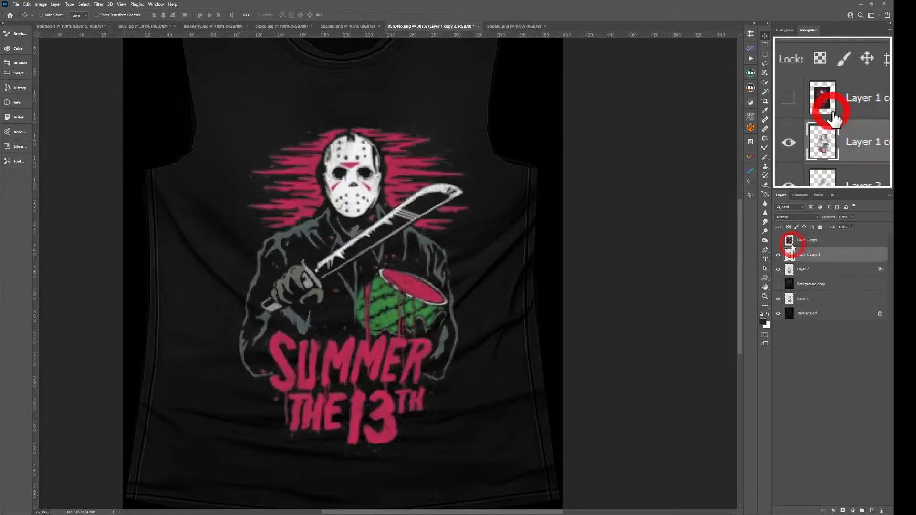
click(790, 217)
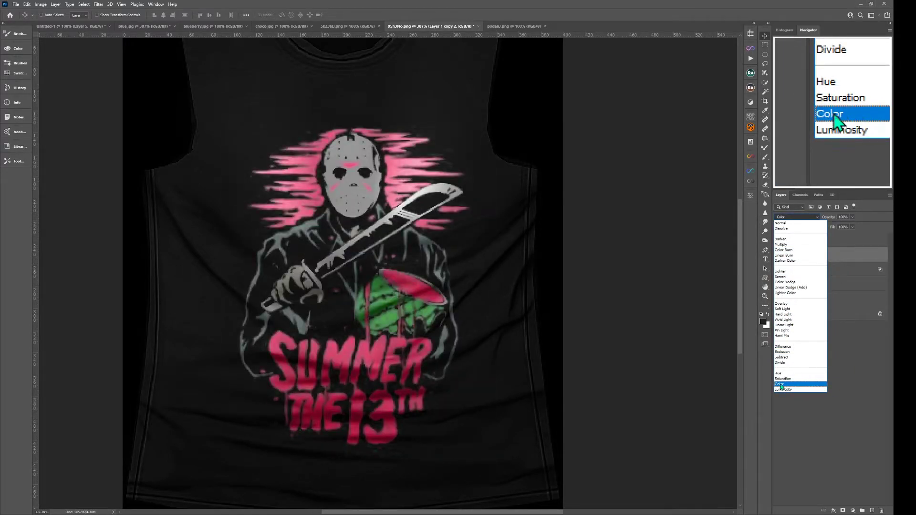
click(780, 385)
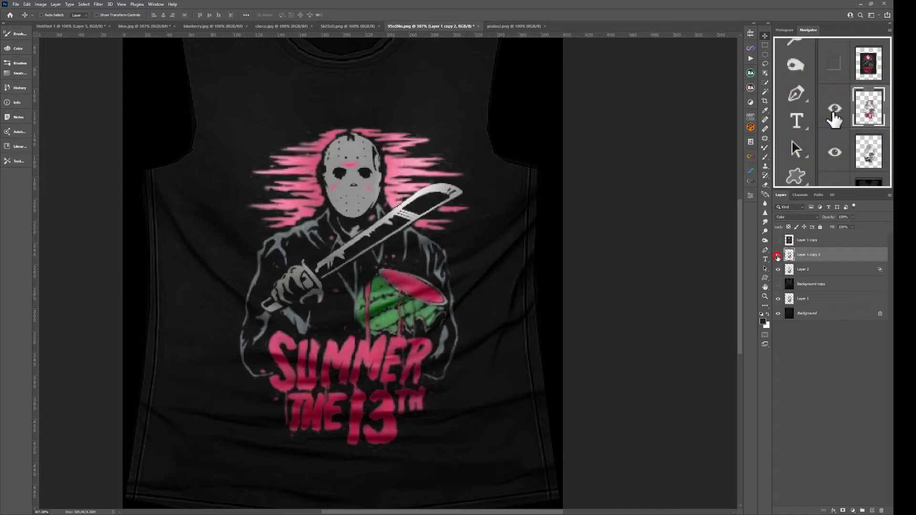
click(778, 257)
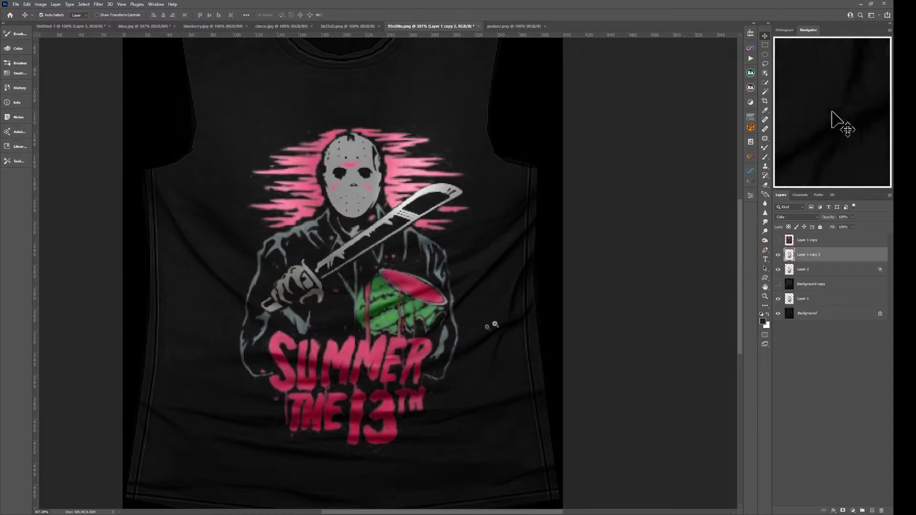
Save the Summer the 13th shirt design as a PNG, overwriting 95n3No.png in the 2.chkn assets folder
key(ctrl+space)
drag(464, 344, 497, 371)
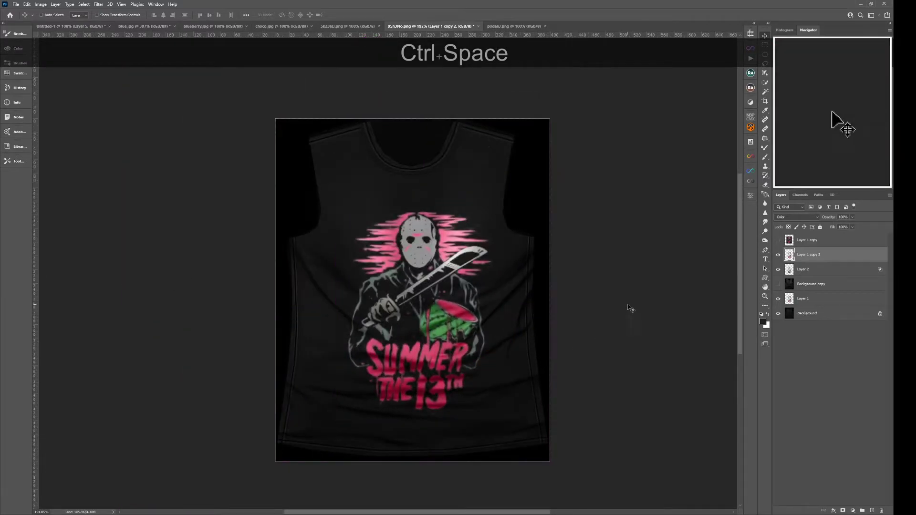
key(ctrl+alt+s)
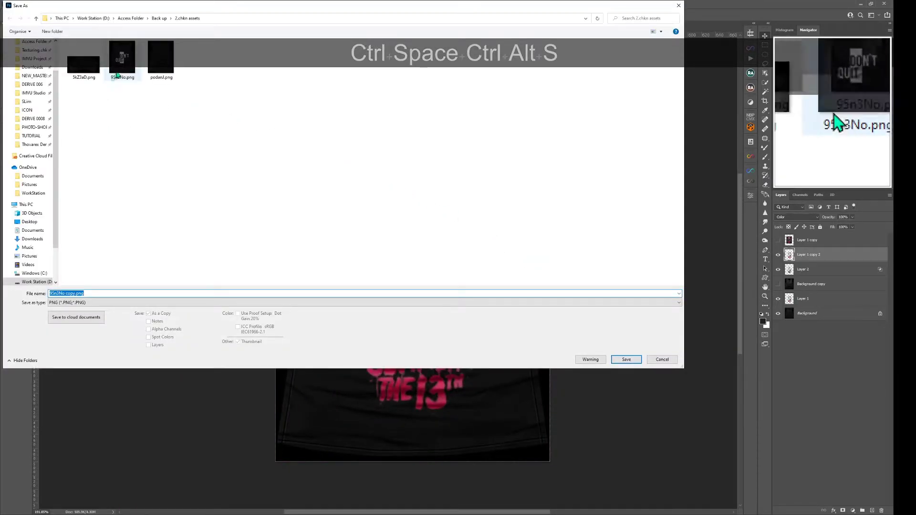
double_click(116, 71)
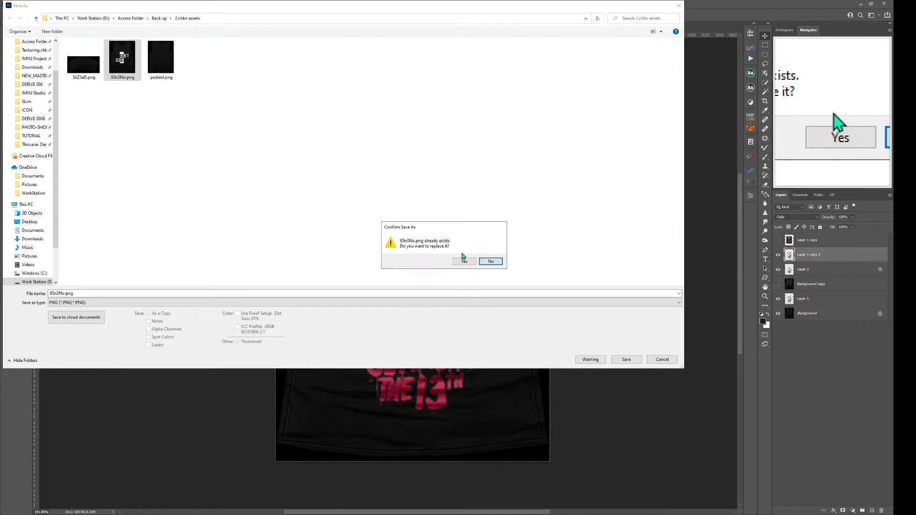
click(464, 261)
click(485, 158)
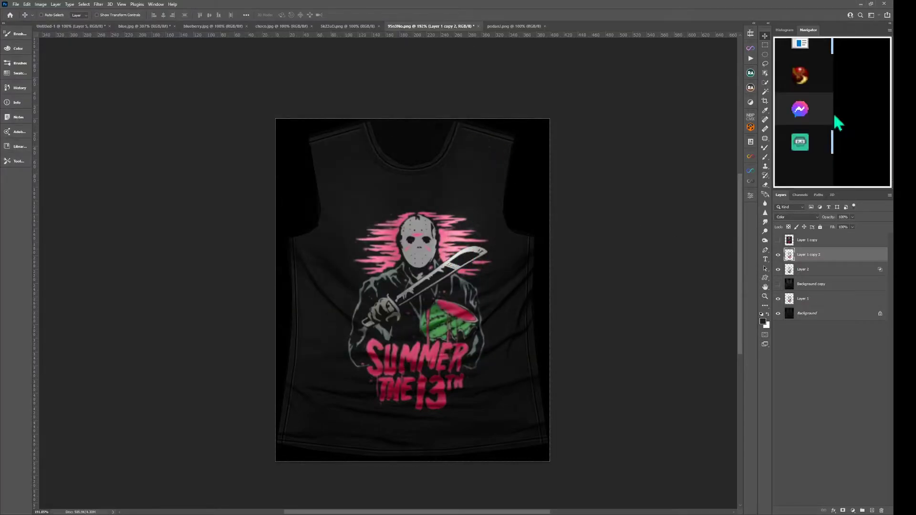
Switch to IMVU, replace the shirt material's texture with 95n3No.png and check the print on the male avatar
key(alt+Tab)
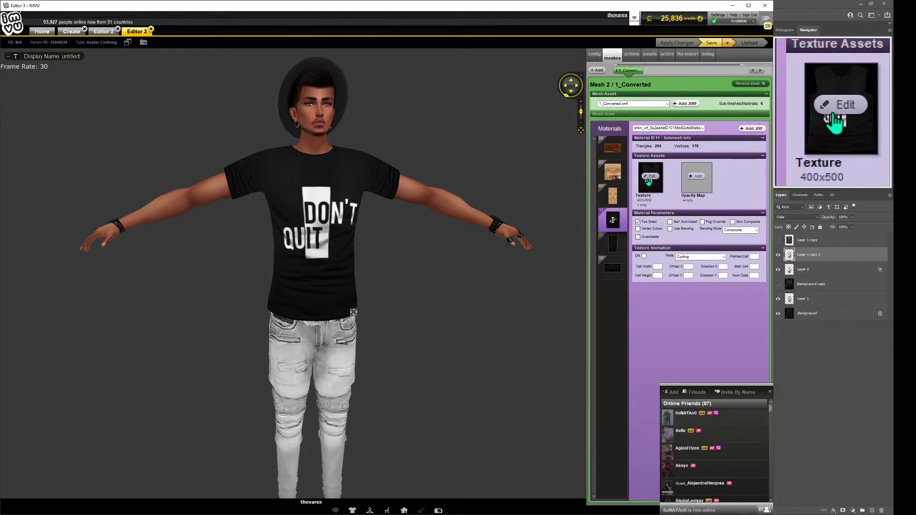
click(649, 177)
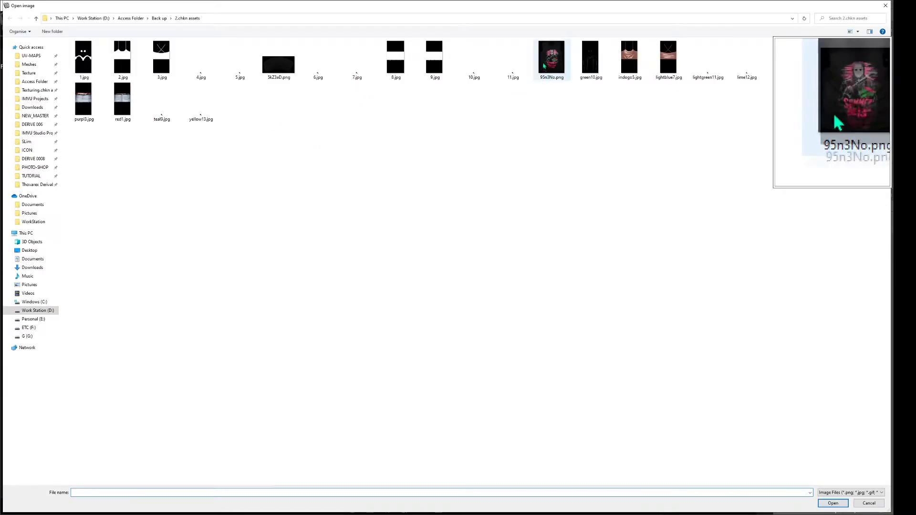
double_click(545, 66)
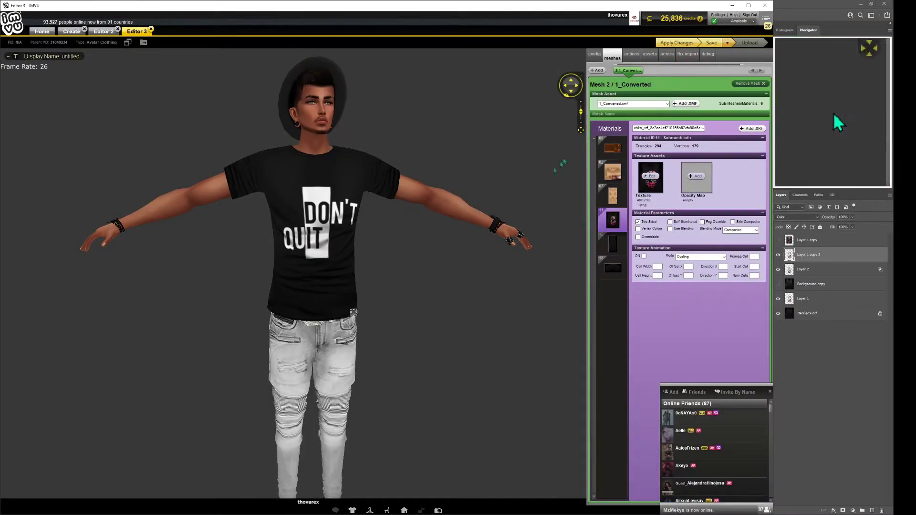
scroll(506, 186, up, 6)
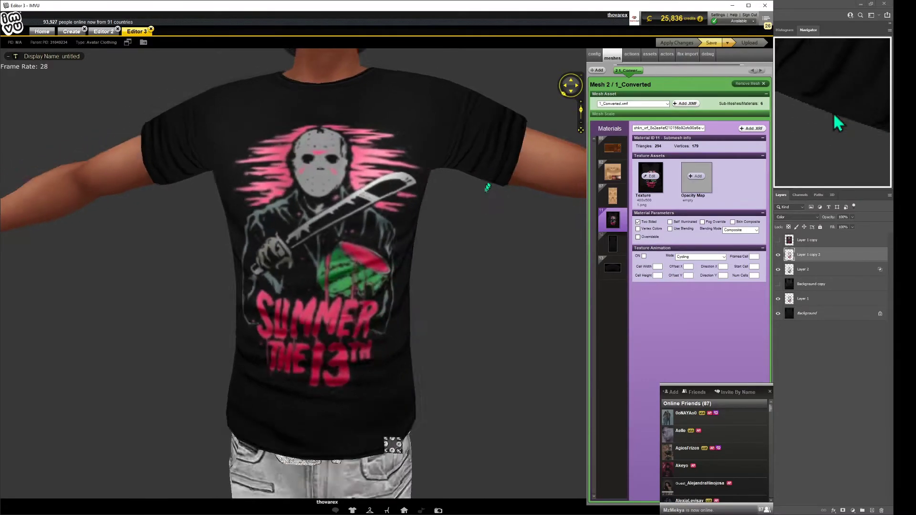
scroll(488, 186, down, 6)
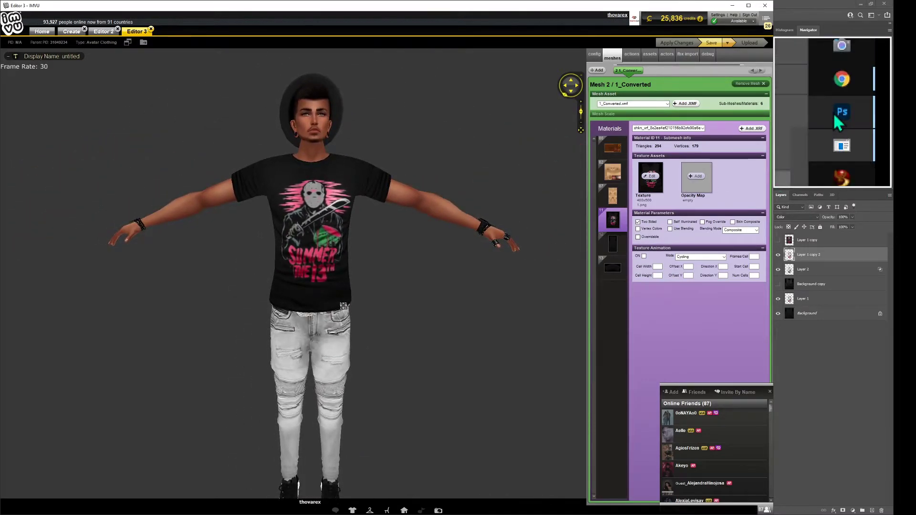
mouse_move(400, 279)
mouse_down()
mouse_move(373, 262)
mouse_move(506, 253)
mouse_move(471, 276)
mouse_move(411, 268)
mouse_up()
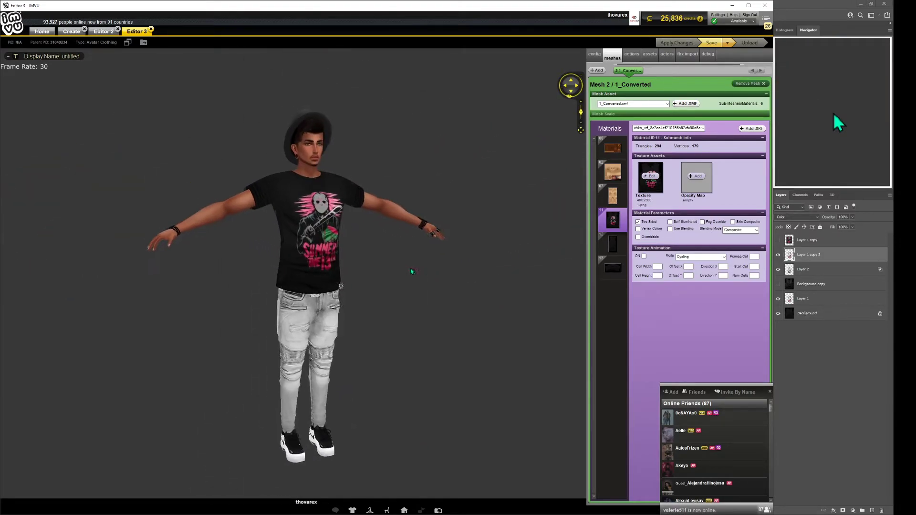
Switch to the Editor 2 project and inspect the white long-sleeved outfit on the female avatar
click(102, 33)
scroll(383, 199, up, 6)
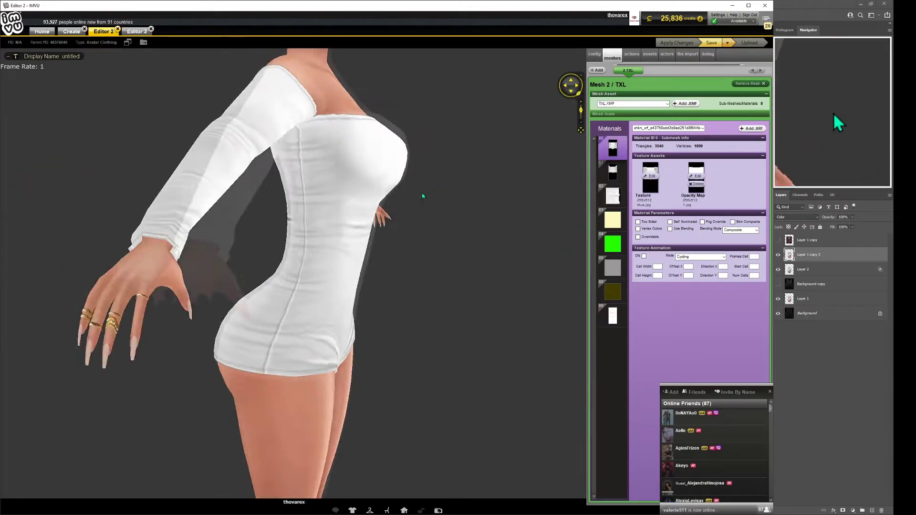
scroll(372, 197, down, 6)
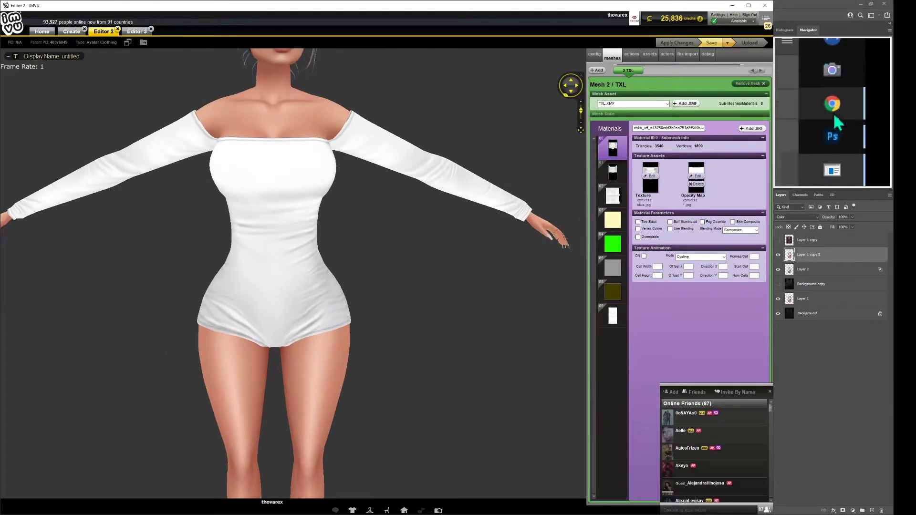
Switch to the Pinterest page in Chrome and start a new search
click(904, 218)
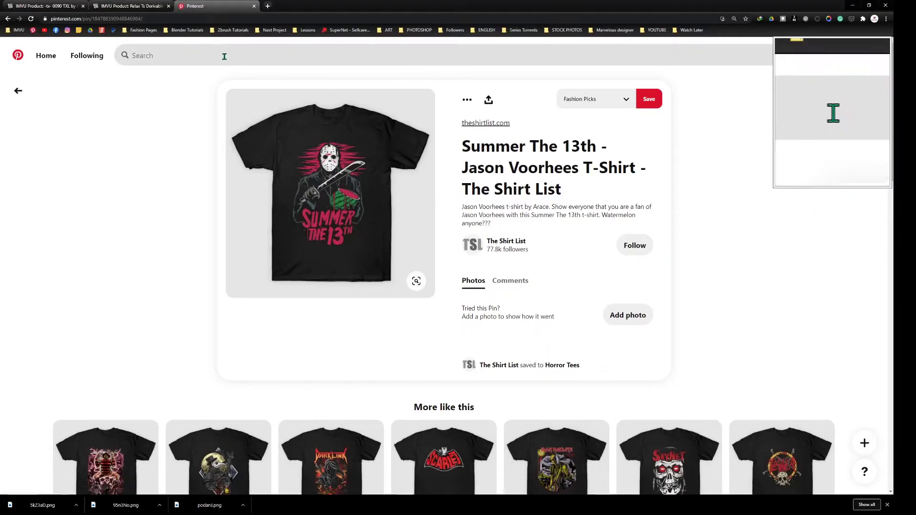
click(224, 57)
text(patt)
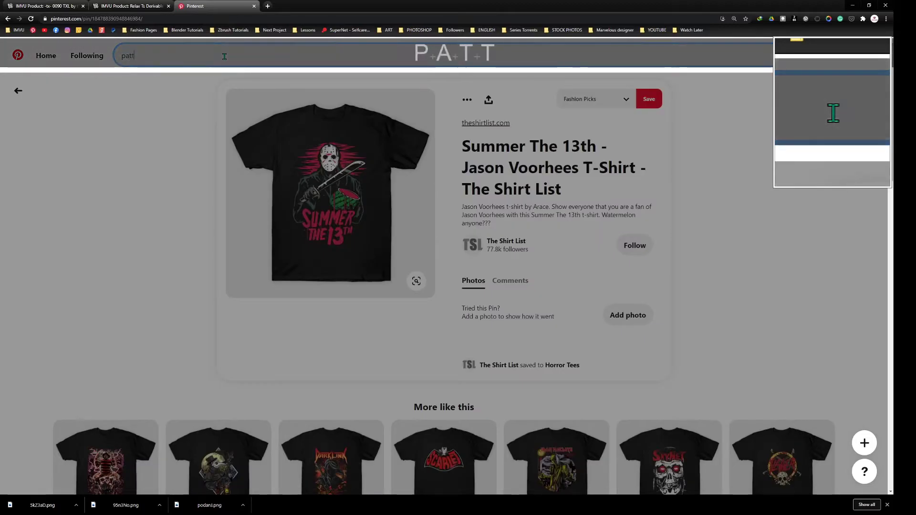
text(er==)
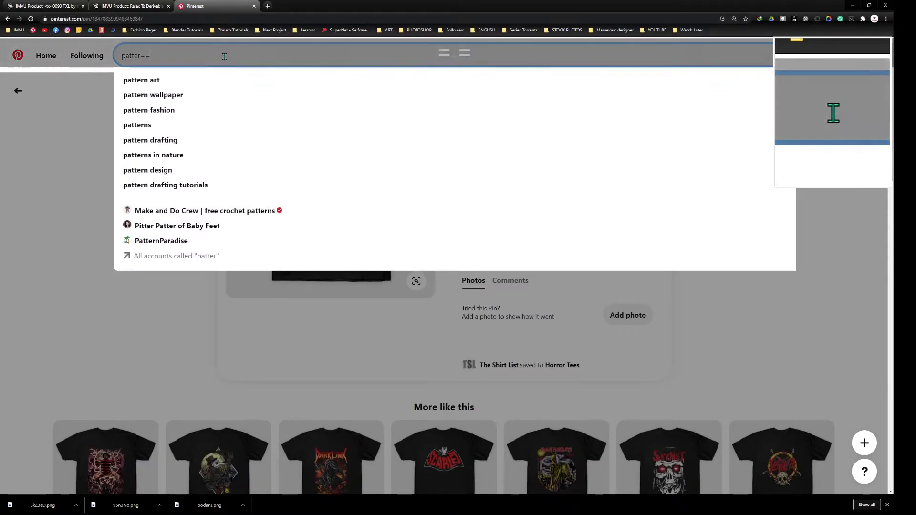
key(BackSpace)
key(BackSpace)
key(BackSpace)
key(BackSpace)
key(BackSpace)
key(BackSpace)
key(BackSpace)
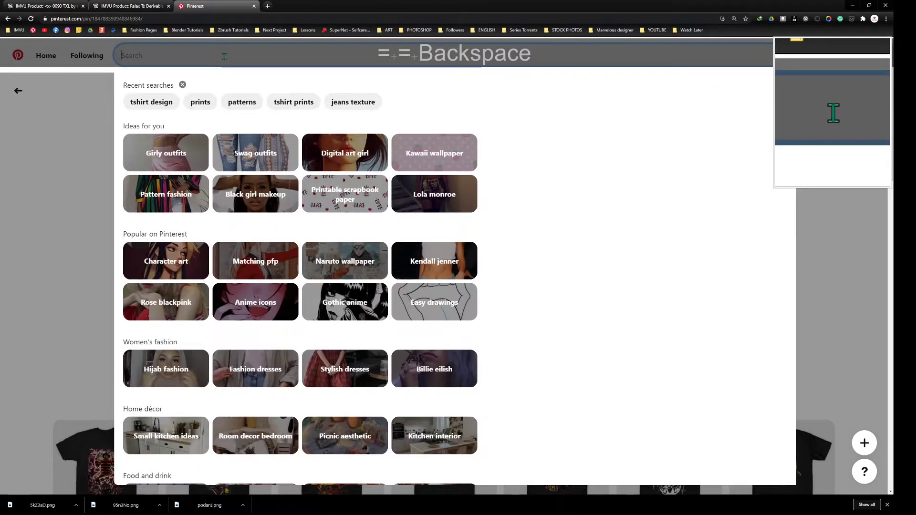
Search Pinterest for "cute patterns"
text(cute )
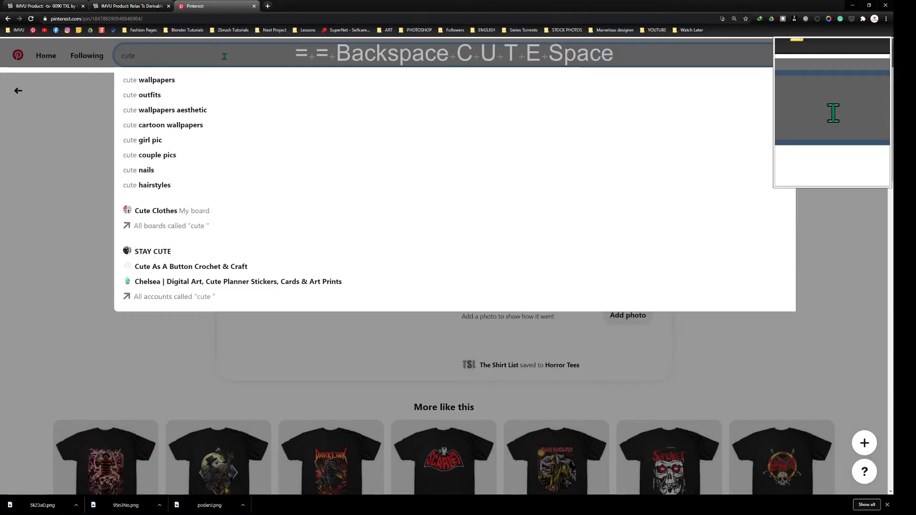
text(patterns)
key(Return)
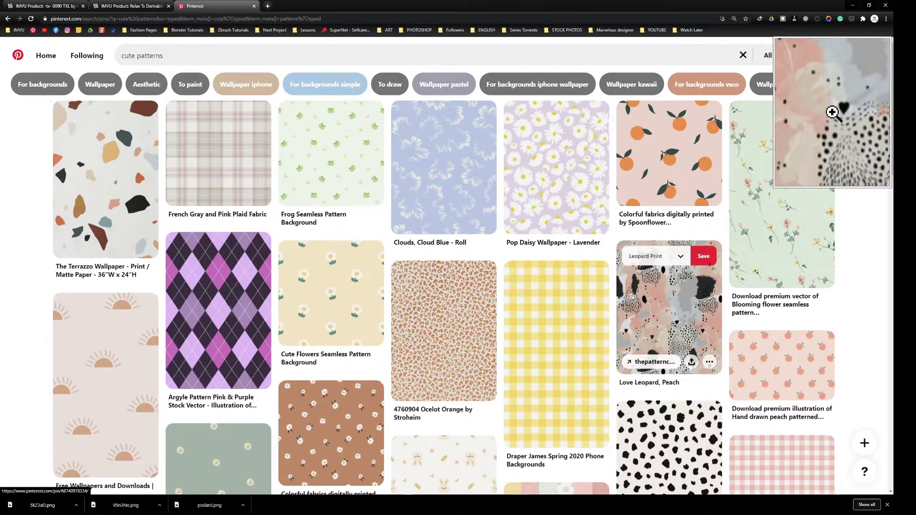
Browse the cute patterns results for prints that could be used on clothing
scroll(525, 363, down, 5)
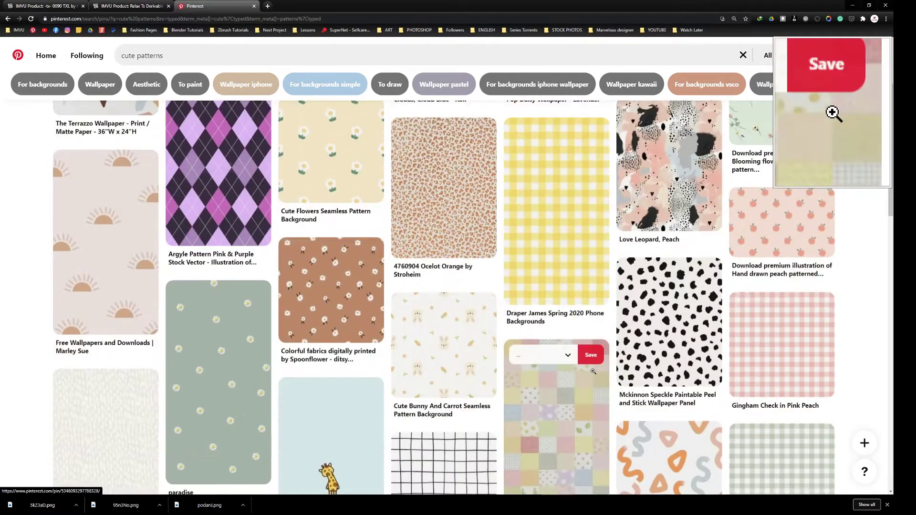
scroll(523, 367, down, 10)
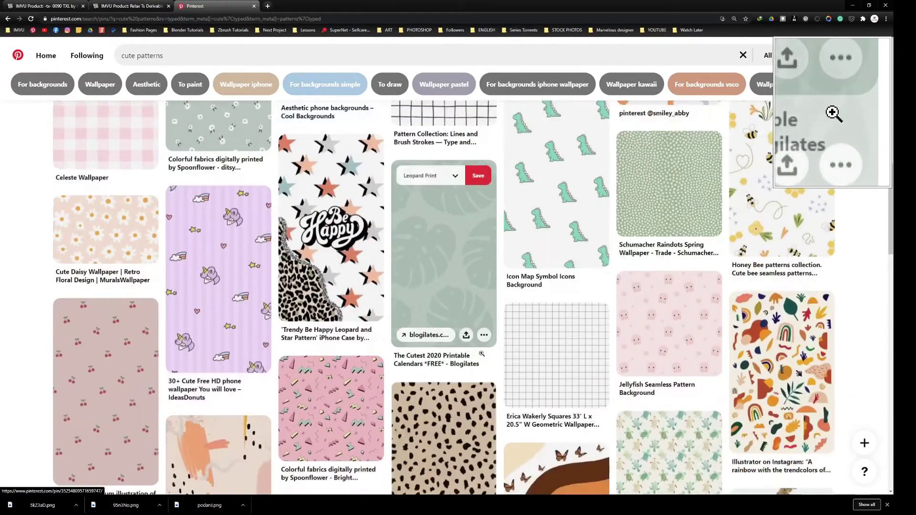
scroll(481, 354, down, 6)
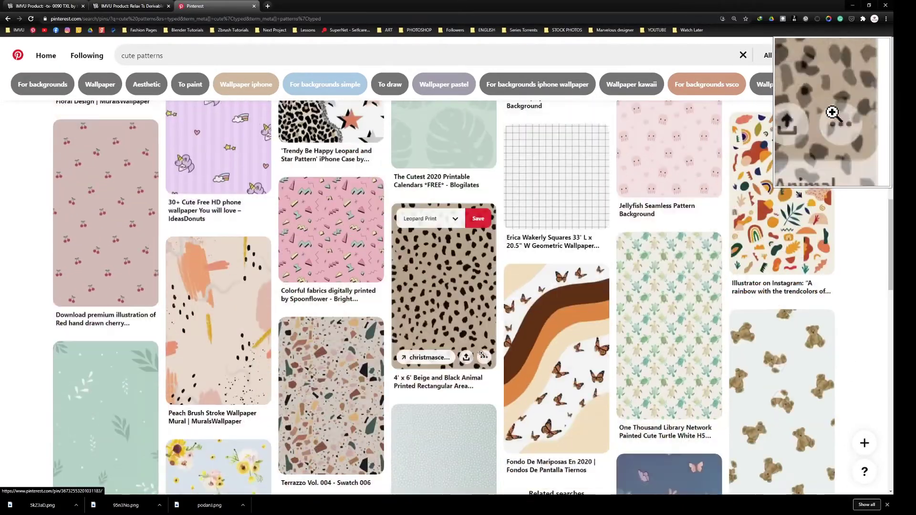
scroll(482, 357, down, 8)
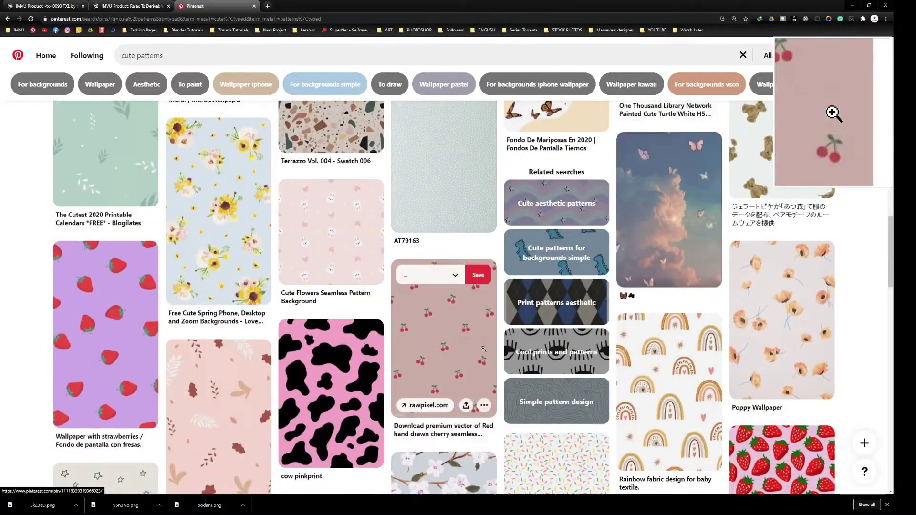
scroll(483, 350, down, 7)
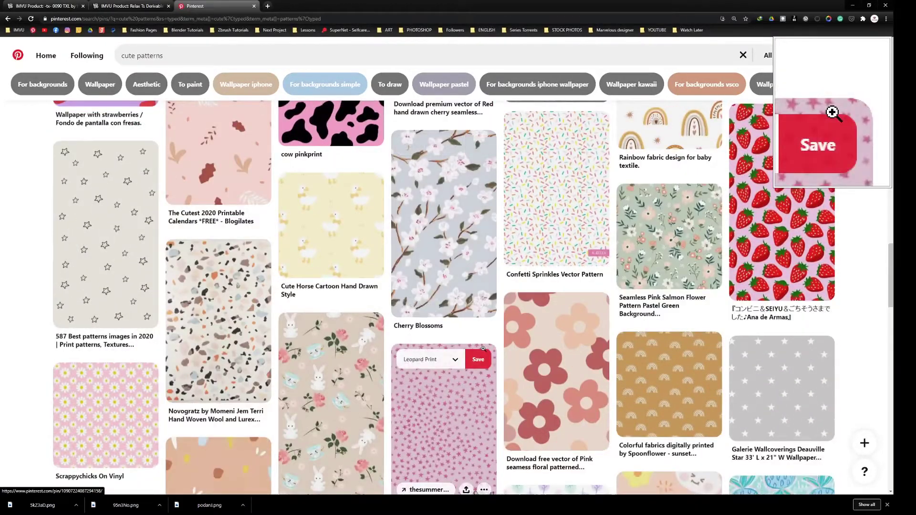
scroll(483, 351, down, 3)
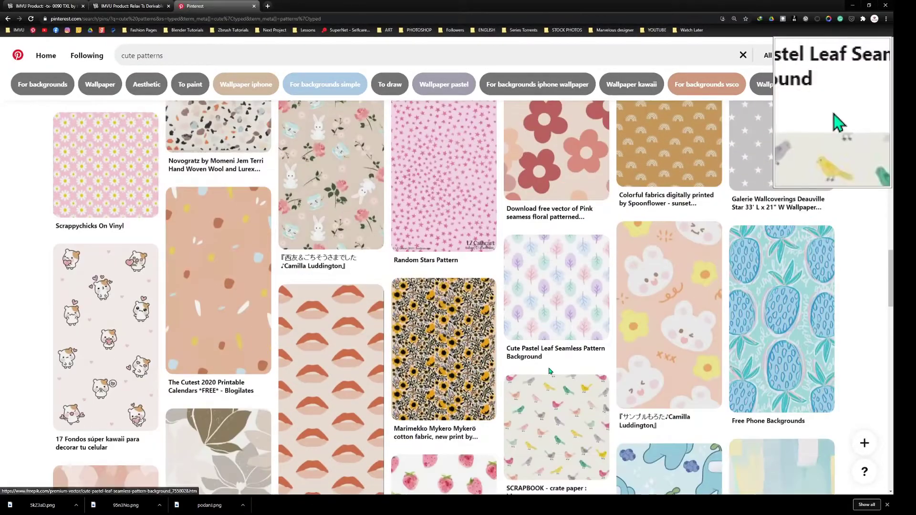
scroll(544, 371, down, 5)
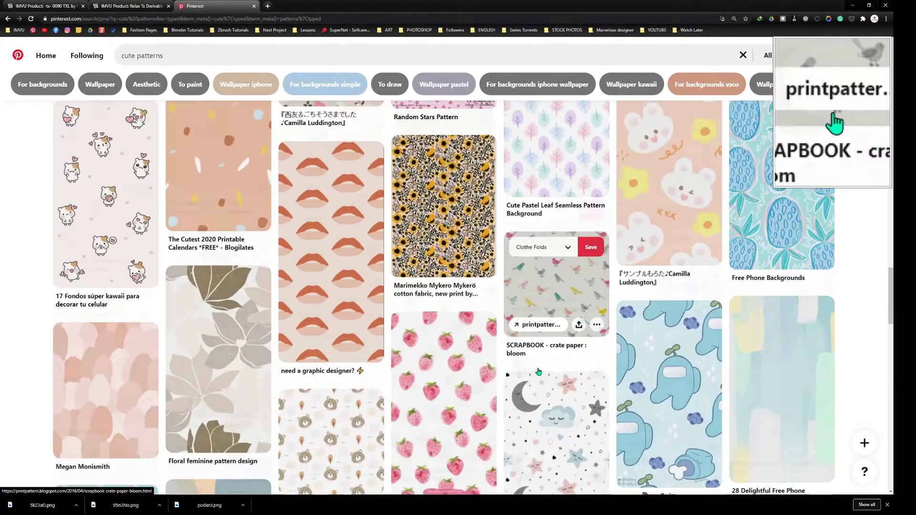
scroll(538, 369, up, 15)
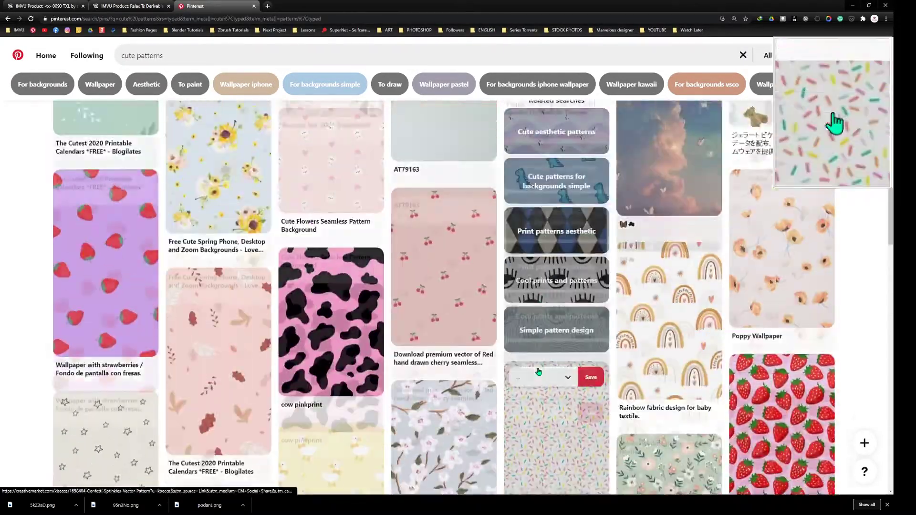
scroll(538, 371, up, 8)
scroll(536, 370, down, 4)
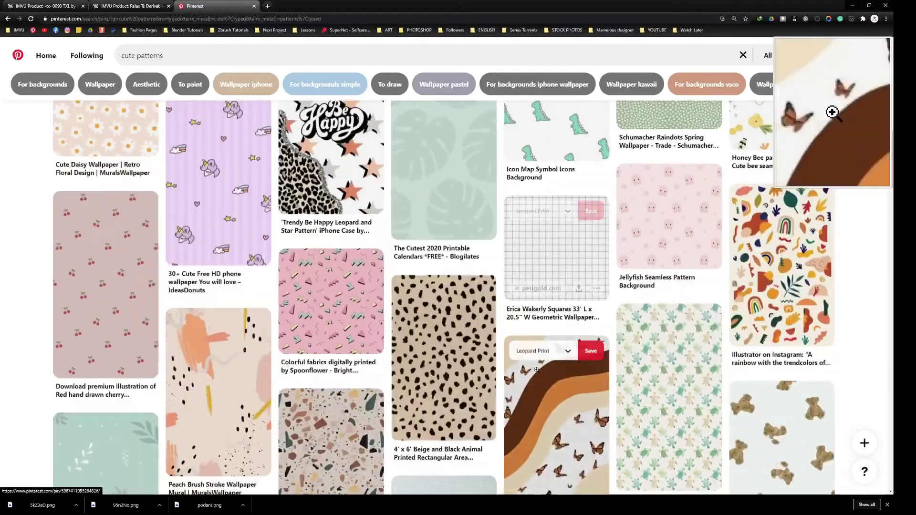
scroll(535, 370, up, 12)
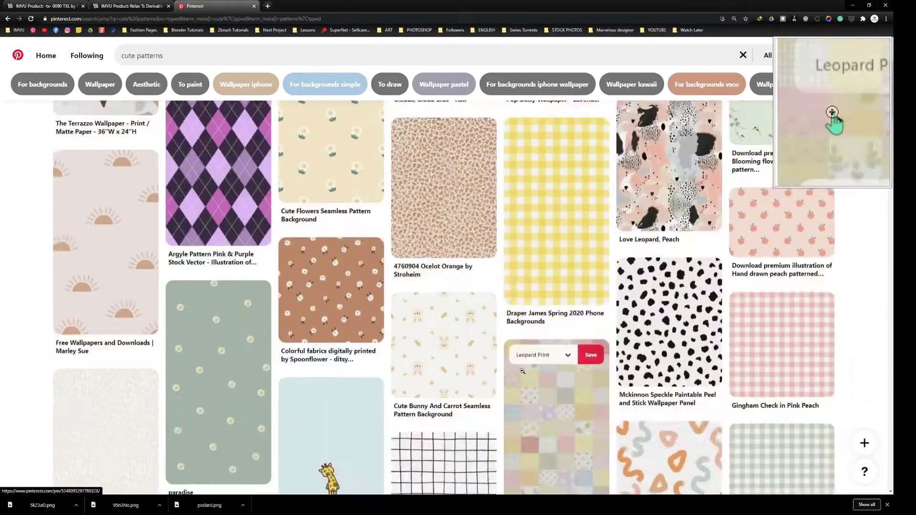
scroll(522, 373, up, 2)
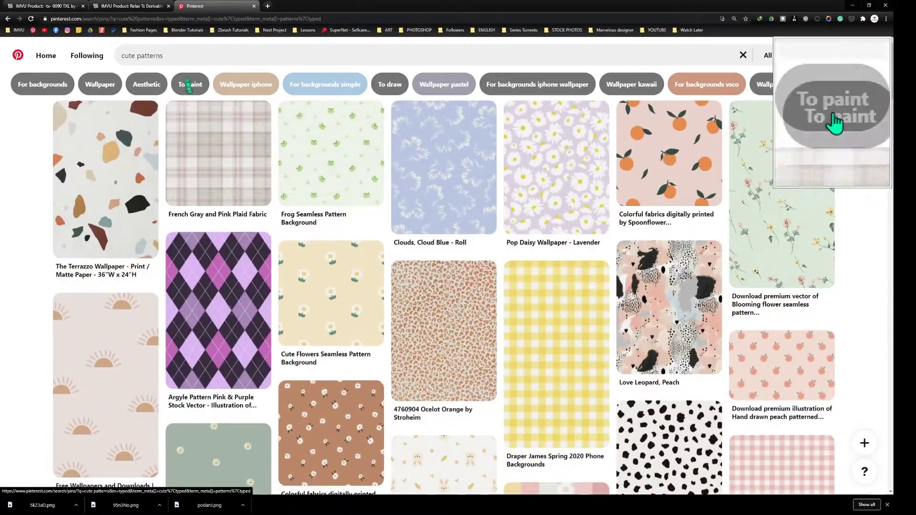
Replace the Pinterest query with "leopard prints" and run the search
click(143, 56)
text(leoparrd)
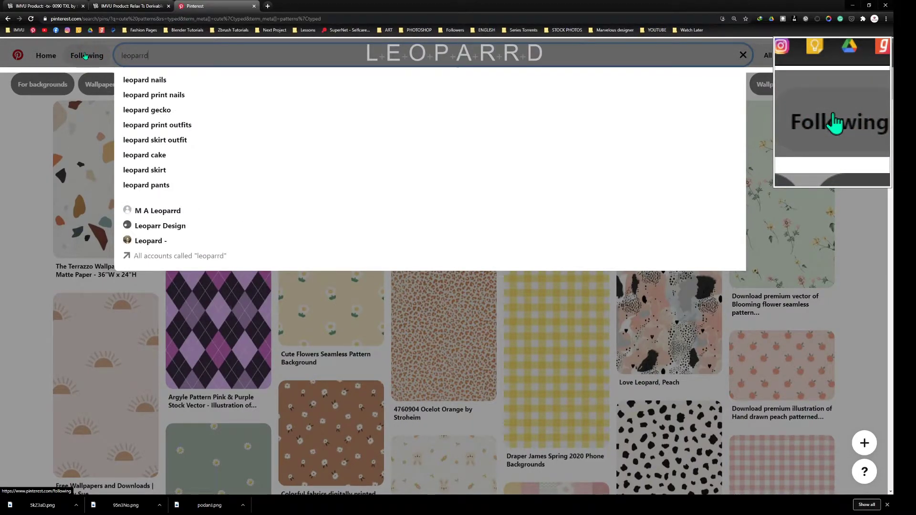
key(BackSpace)
key(BackSpace)
text(d pr)
key(BackSpace)
text(prints)
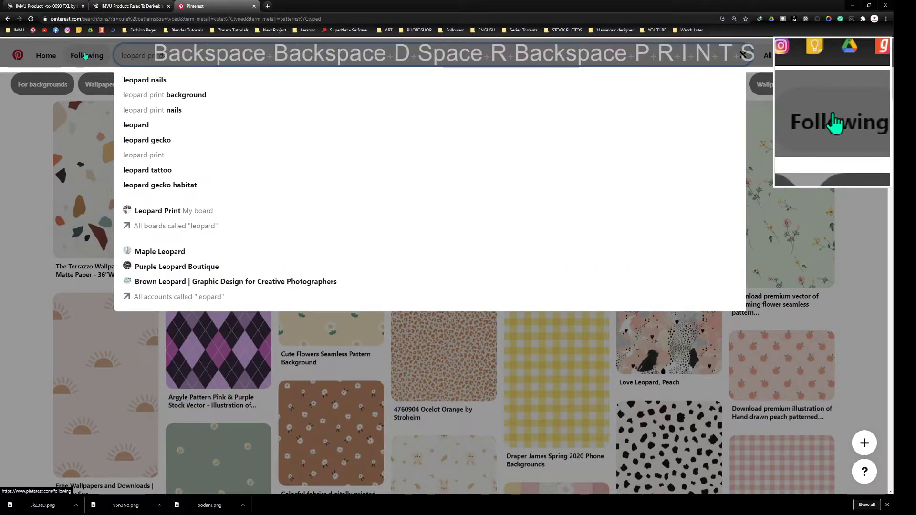
key(Return)
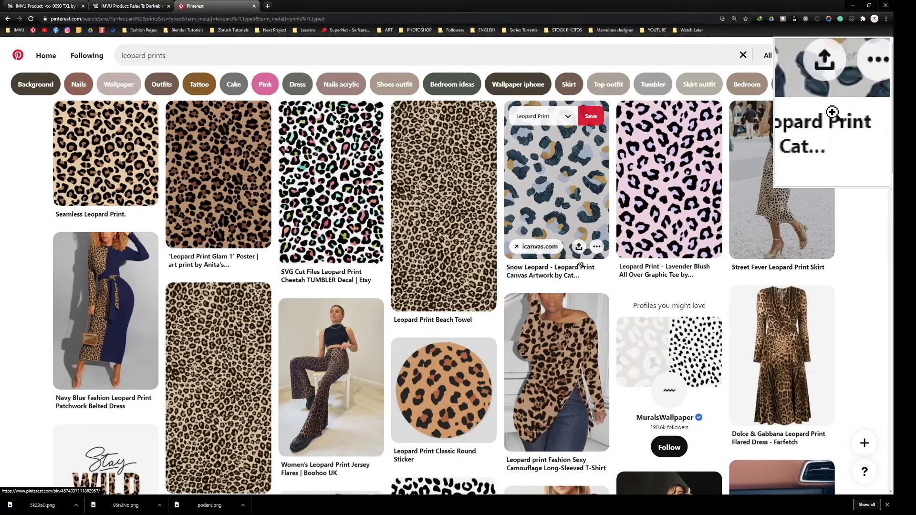
Look through patterns related to the Leopard Print Beach Towel pin and open the cream leopard wallpaper with large tan-centred spots
click(443, 221)
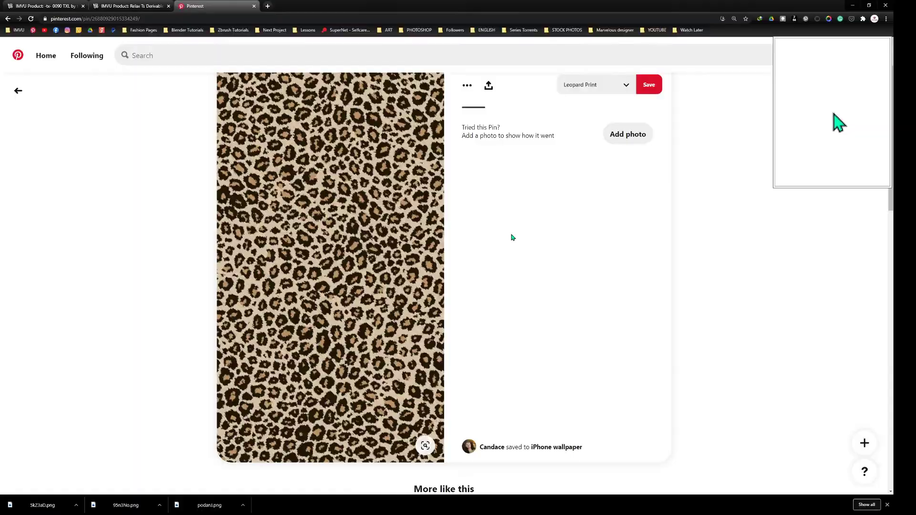
scroll(512, 237, down, 6)
scroll(510, 234, down, 4)
scroll(510, 234, down, 6)
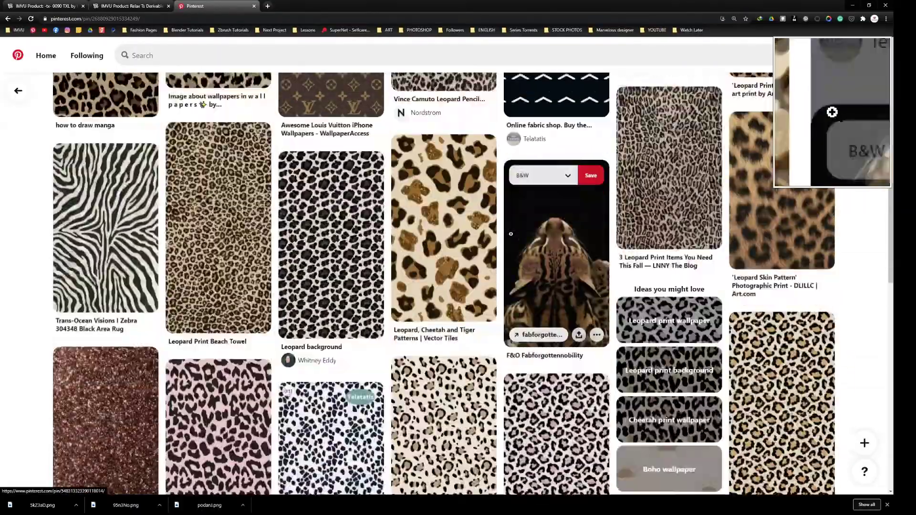
scroll(510, 233, up, 8)
scroll(510, 233, down, 4)
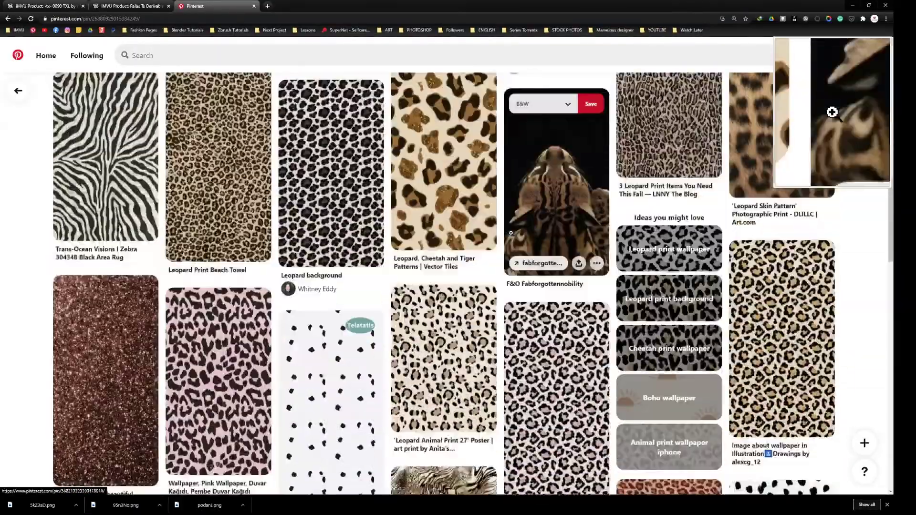
click(752, 308)
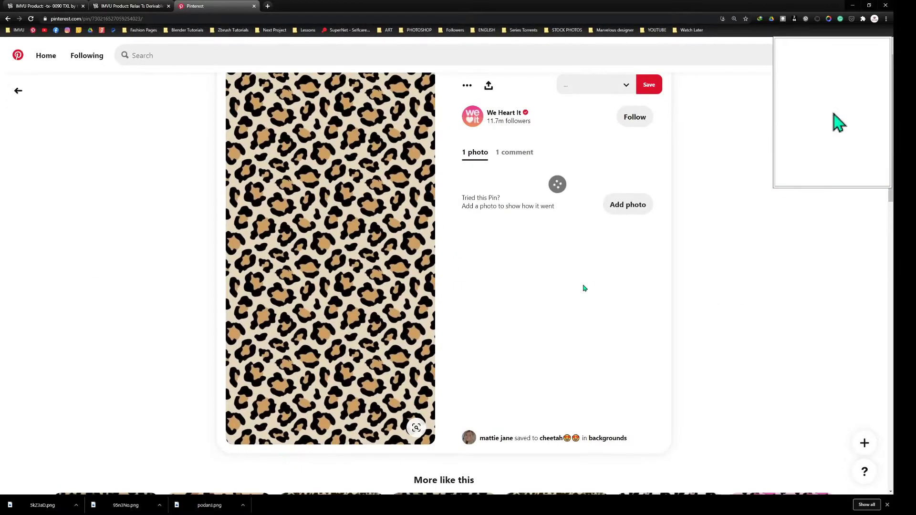
Capture the leopard pattern area of the opened pin as a screenshot and copy it to the clipboard
key(Print)
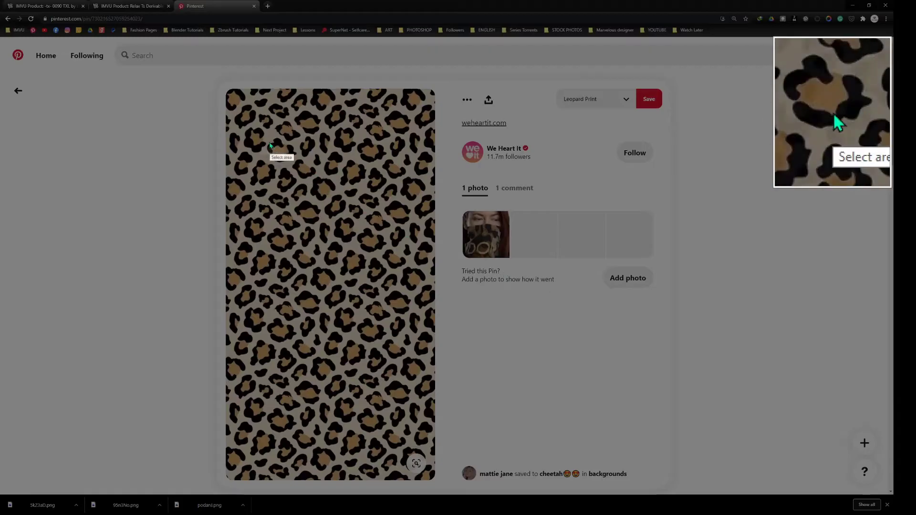
drag(228, 102, 433, 452)
click(428, 469)
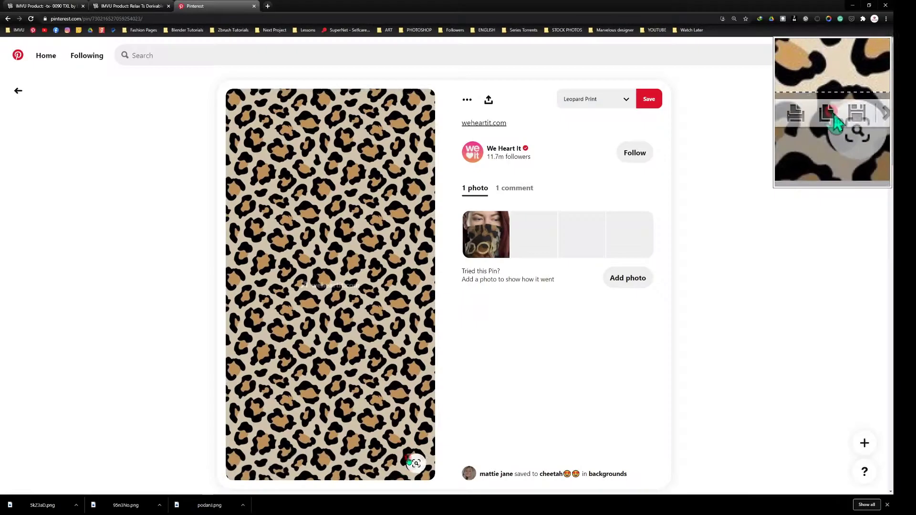
Switch to Photoshop and bring up the blue.jpg document with the white fabric texture
click(835, 117)
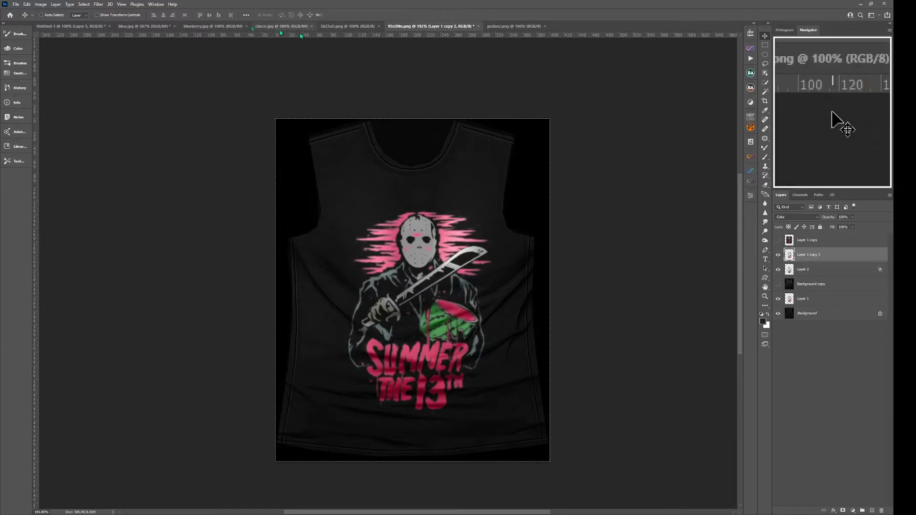
click(208, 26)
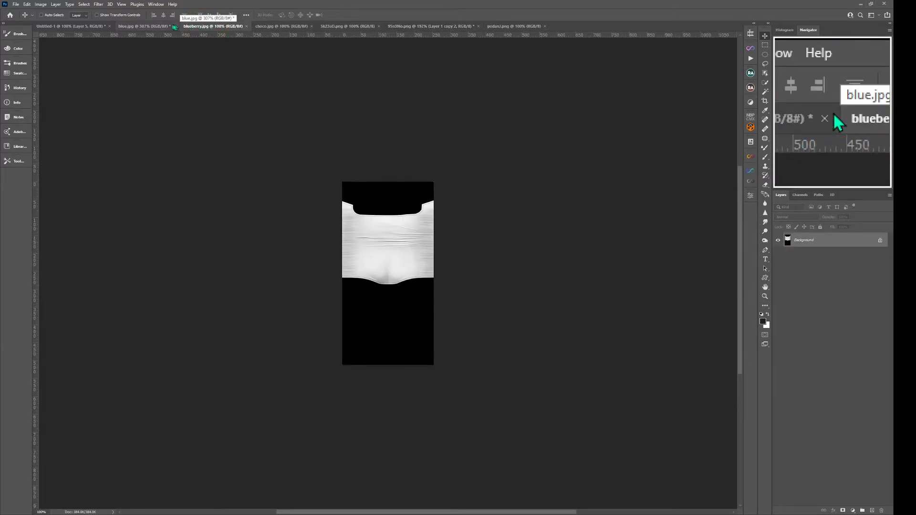
click(160, 27)
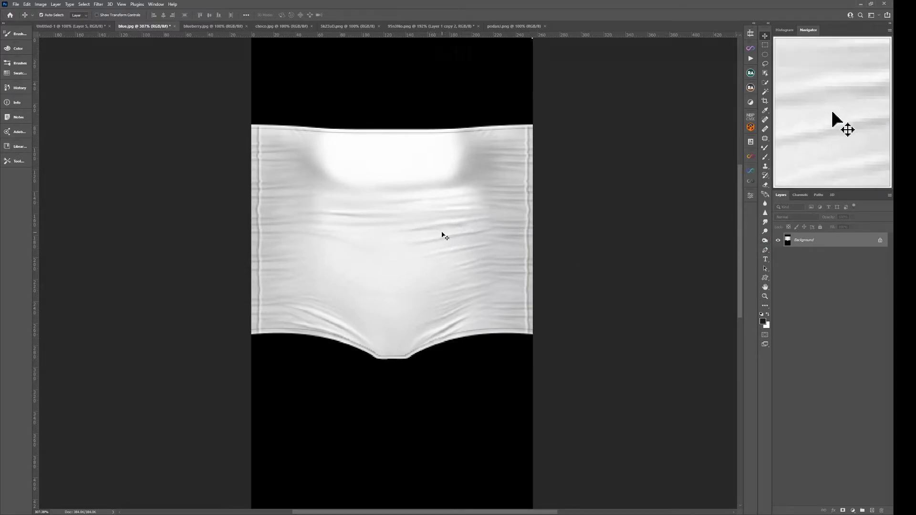
Duplicate the background, apply Paint Daubs to the copy with brush size 1, sharpness 0 and Wide Sharp, and compare before and after
key(ctrl+g)
ctrl+click(460, 291)
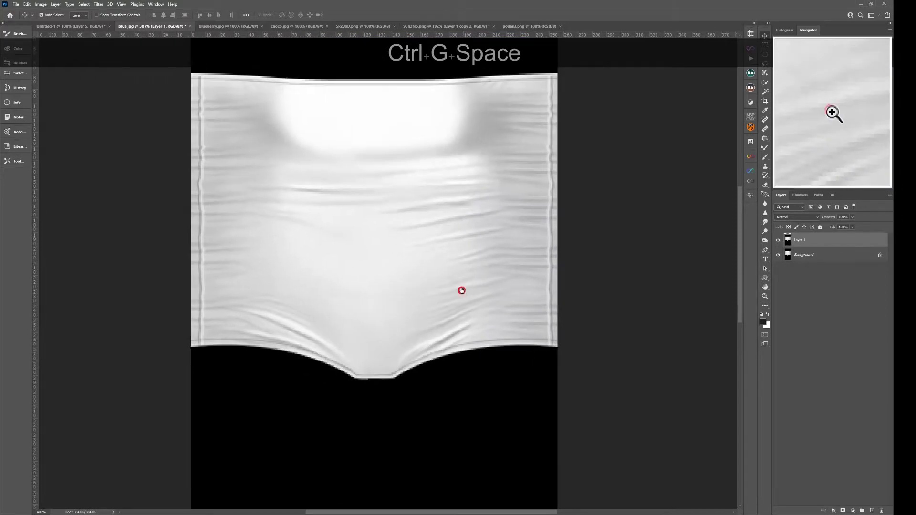
click(99, 5)
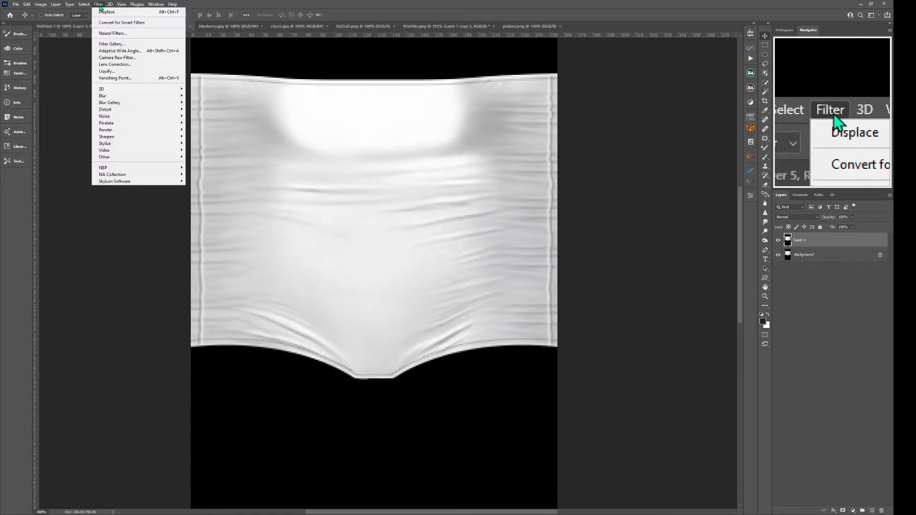
click(110, 44)
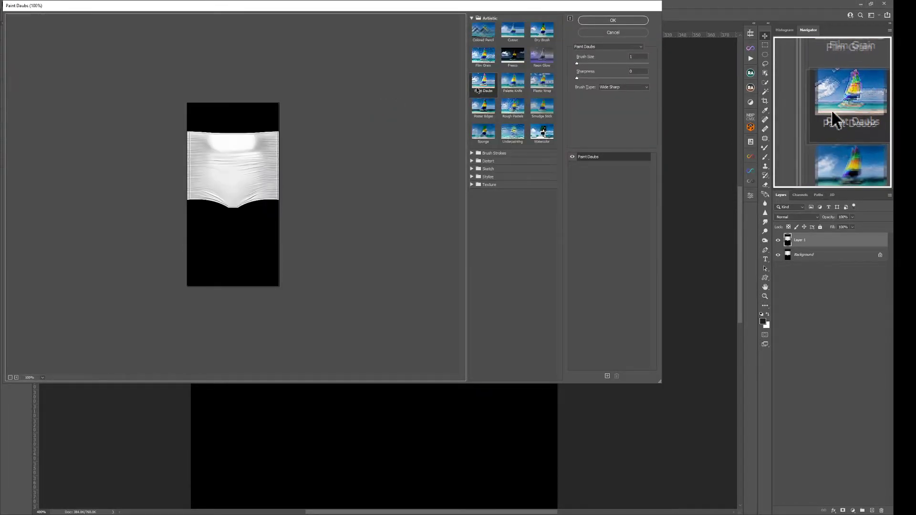
click(615, 20)
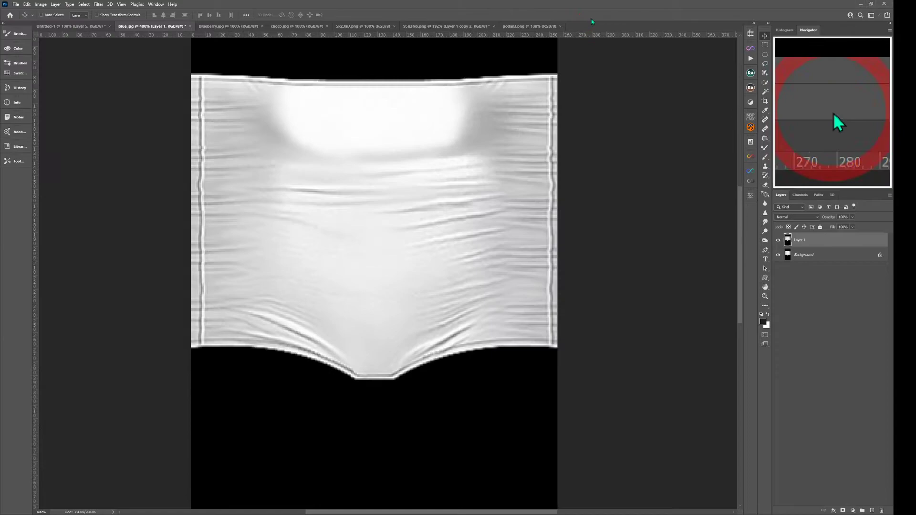
click(780, 242)
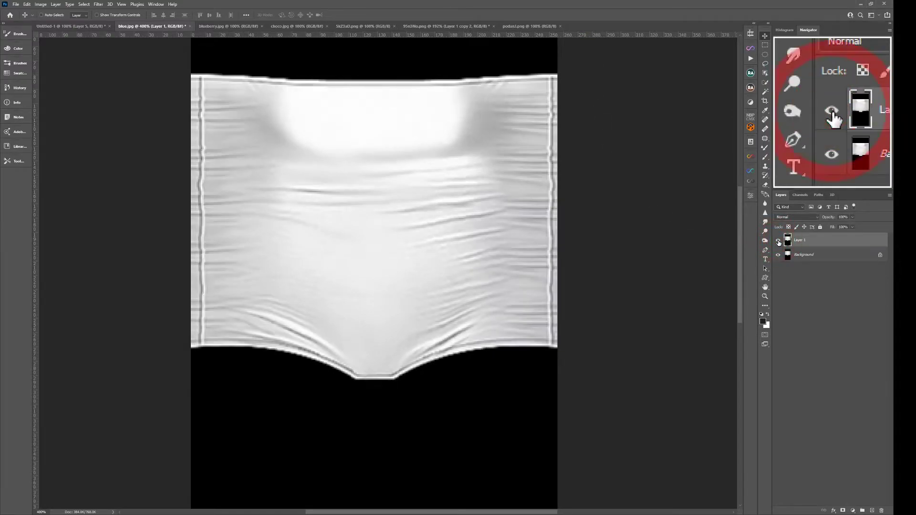
click(779, 243)
click(780, 243)
click(780, 242)
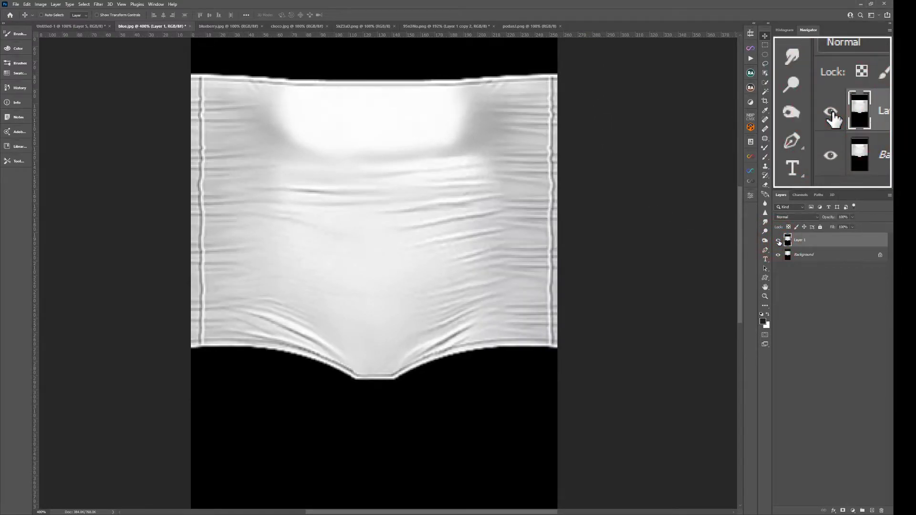
Paste the copied leopard pattern as a new layer over the white fabric and set its blend mode to Multiply
key(ctrl)
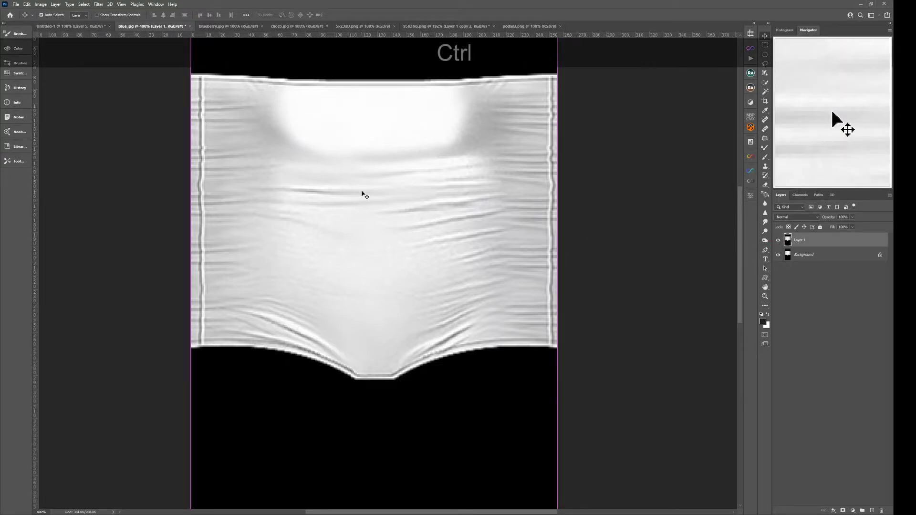
key(ctrl+v)
drag(660, 236, 595, 235)
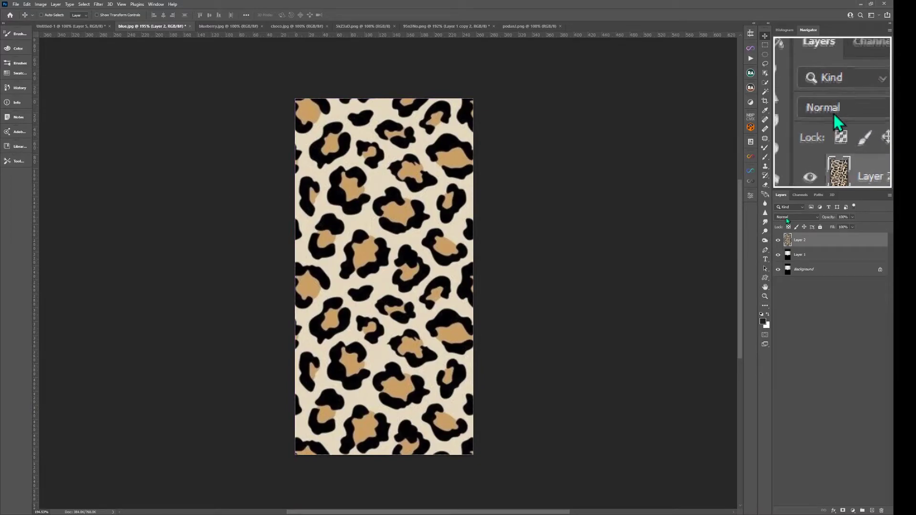
click(796, 217)
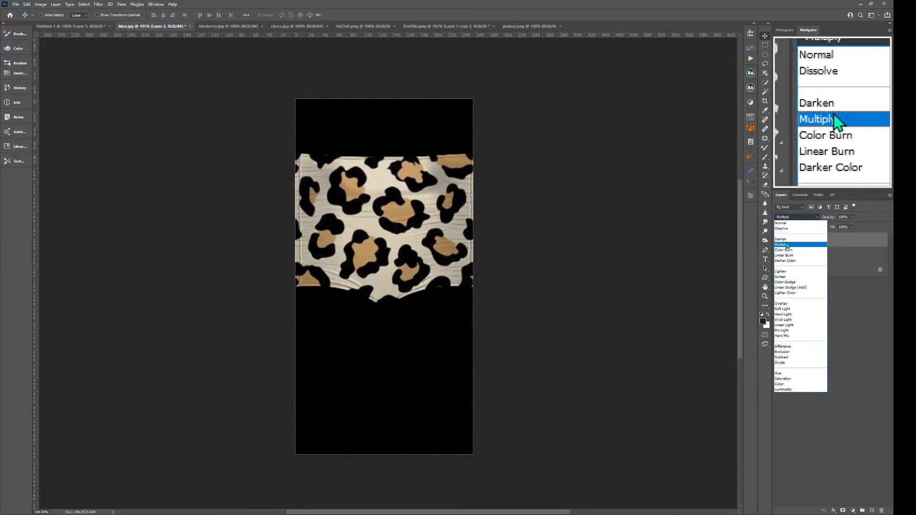
click(791, 246)
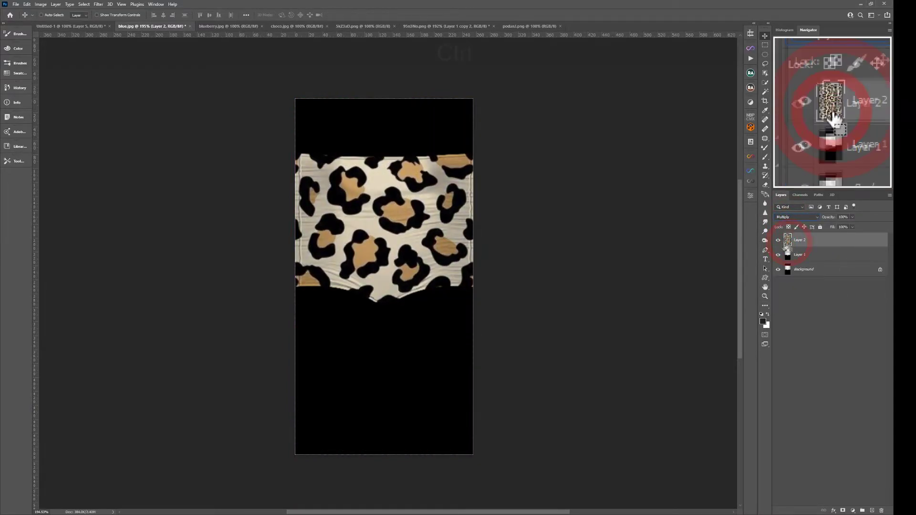
Scale the leopard layer down to about 256 by 395 px so it spans the canvas width and covers the garment
key(ctrl+t)
drag(695, 99, 596, 219)
drag(508, 289, 429, 139)
drag(540, 80, 495, 160)
drag(438, 190, 395, 139)
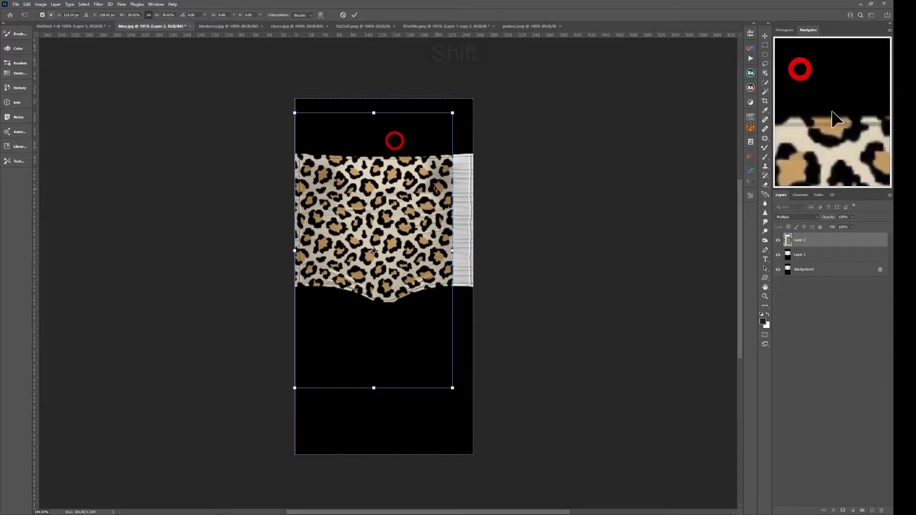
drag(452, 250, 481, 237)
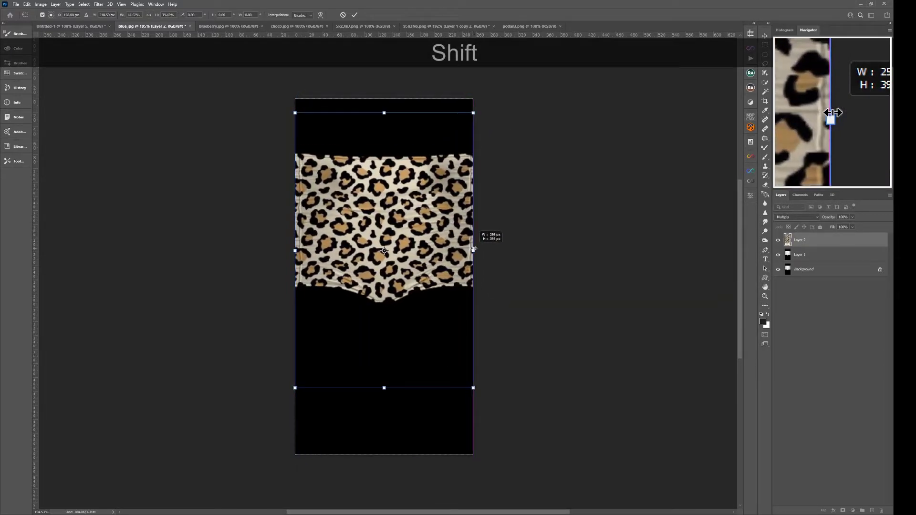
key(ctrl+shift+Return)
Compare the garment with and without the leopard layer and change that layer's blend mode to Linear Burn
ctrl+click(504, 231)
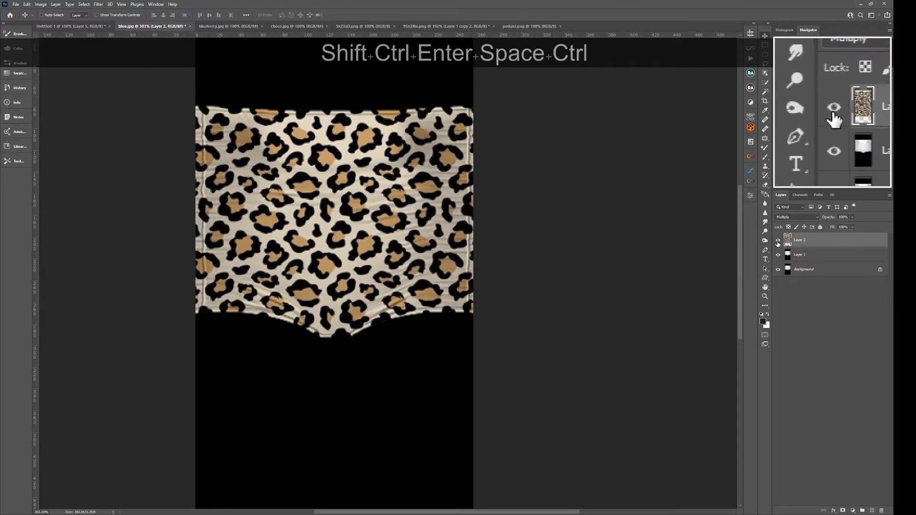
click(778, 241)
click(778, 242)
click(778, 241)
click(778, 242)
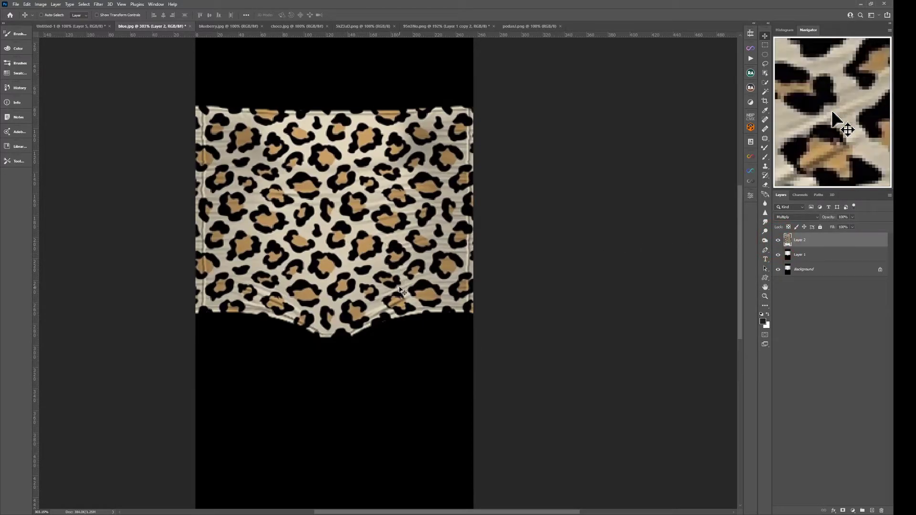
click(786, 219)
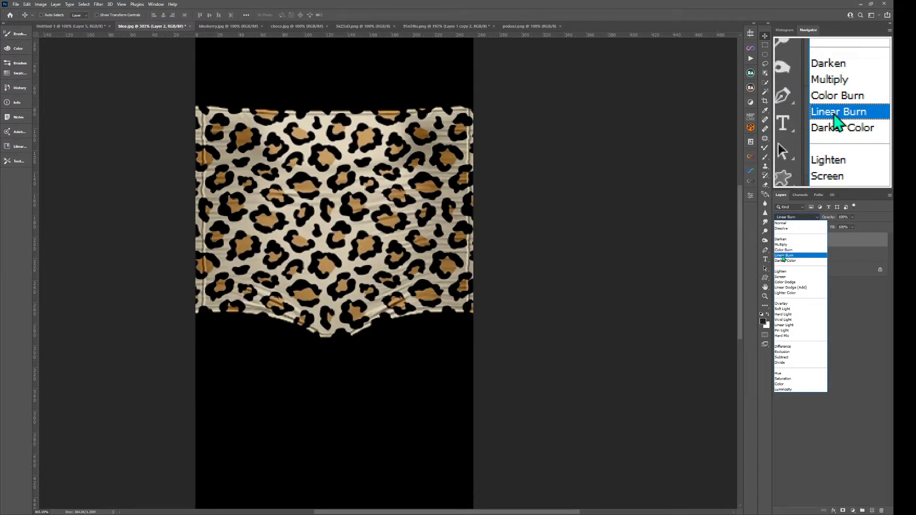
click(783, 257)
click(778, 255)
click(778, 254)
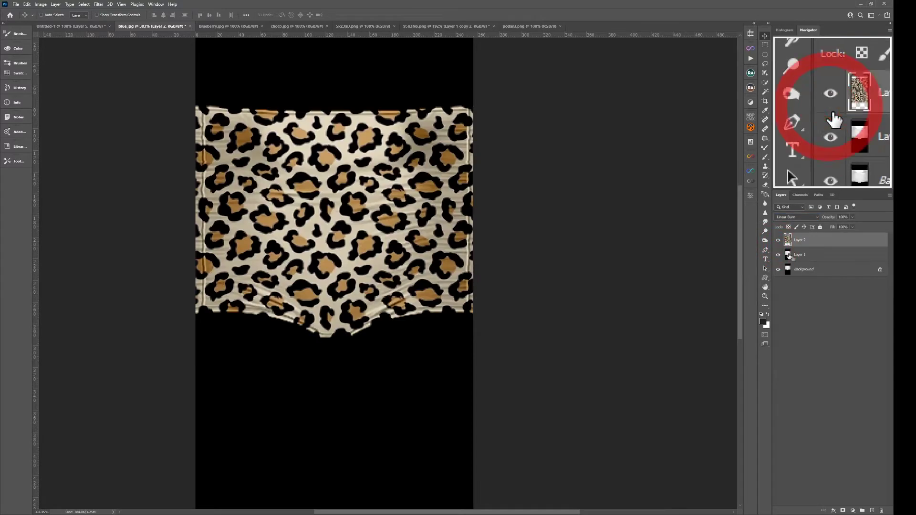
Duplicate the filtered fabric layer, Layer 1, and move the copy above the leopard pattern layer
click(797, 258)
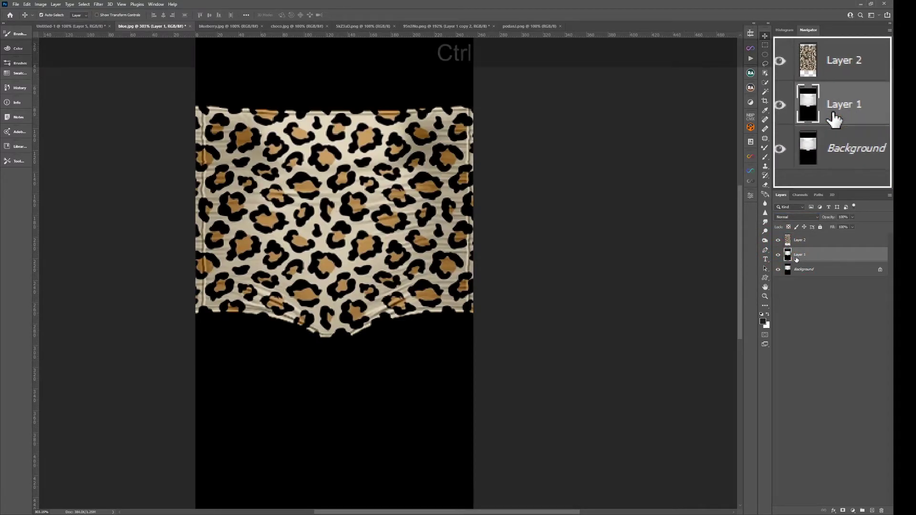
key(ctrl)
drag(802, 261, 873, 510)
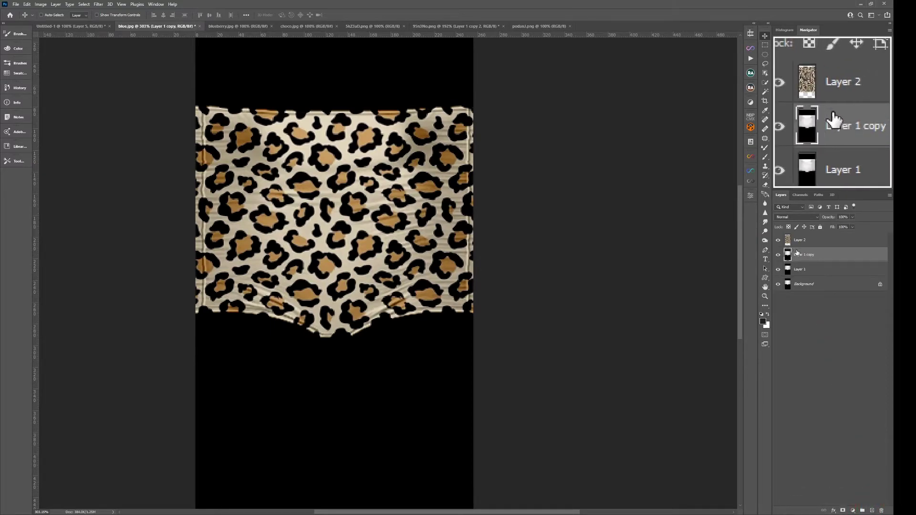
drag(794, 232, 797, 238)
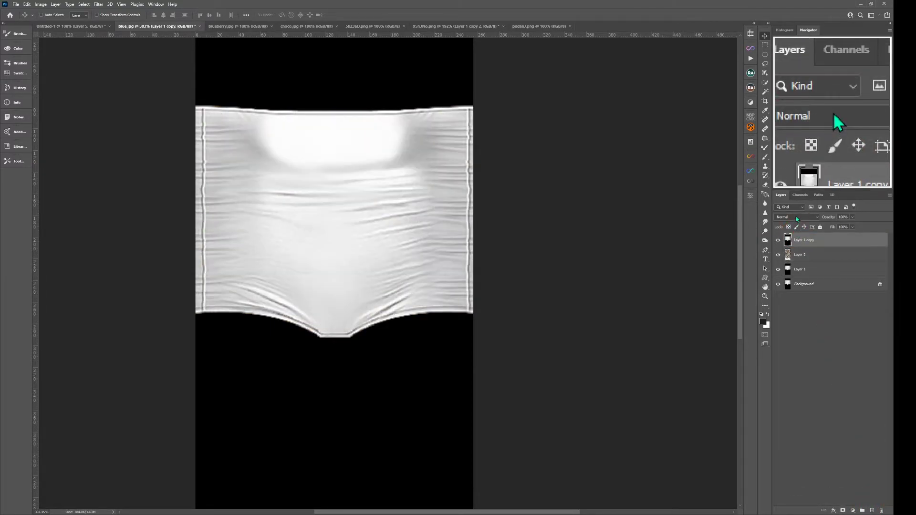
Set the blend mode of Layer 1 copy to Linear Burn and compare the garment with and without it
click(796, 218)
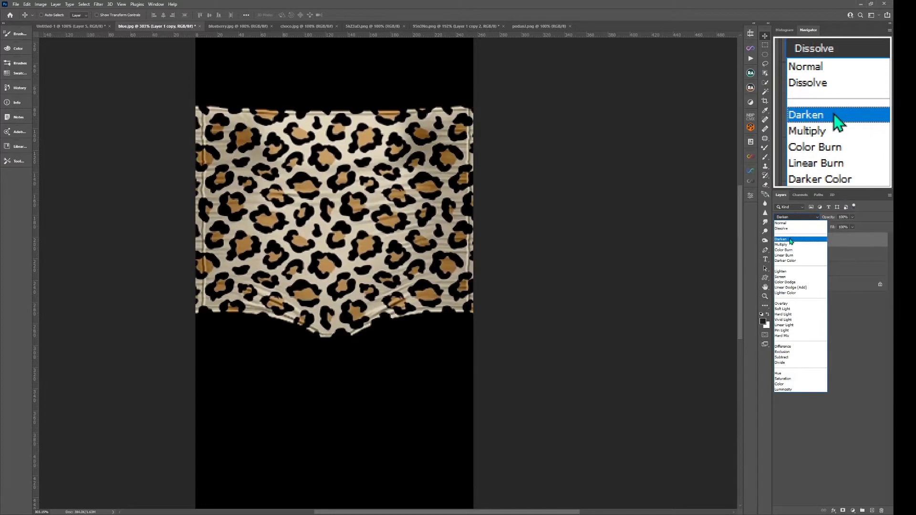
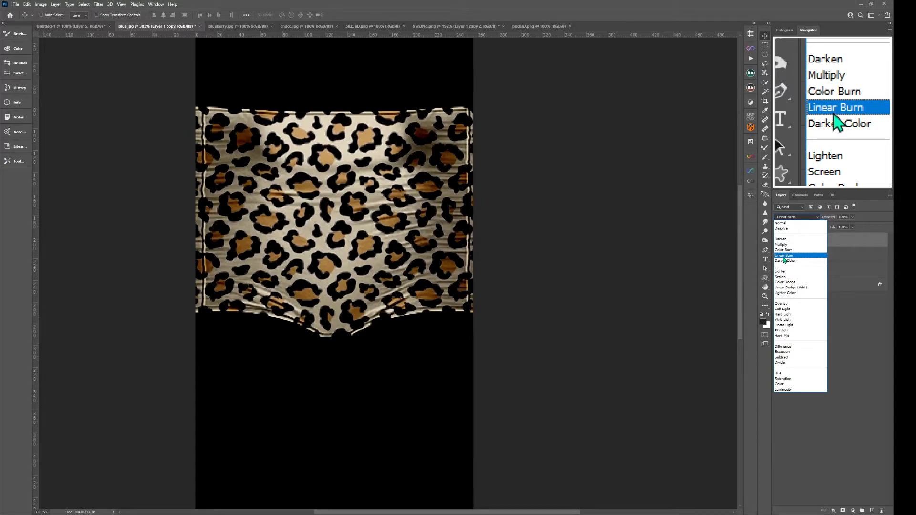
click(784, 257)
click(777, 247)
click(778, 248)
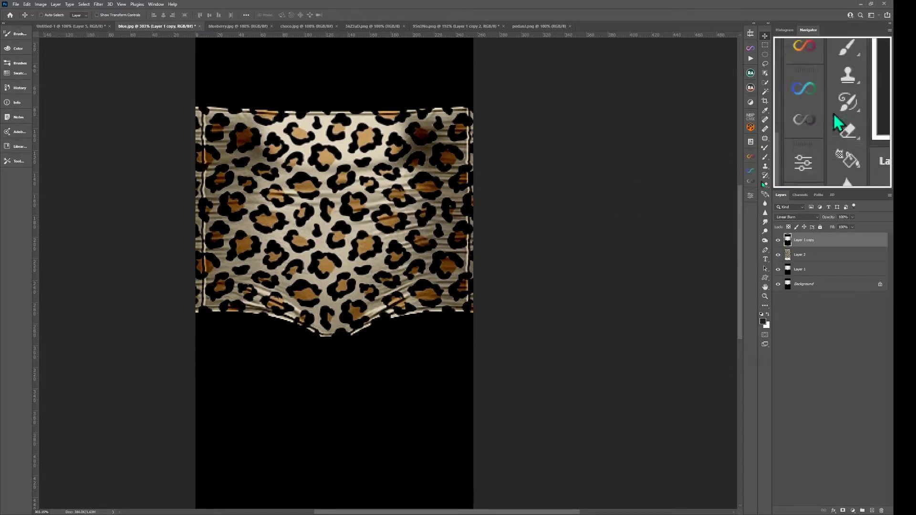
Soften the dark shading near the garment's upper sides on Layer 1 copy using a large Eraser at reduced opacity
key(bracketright)
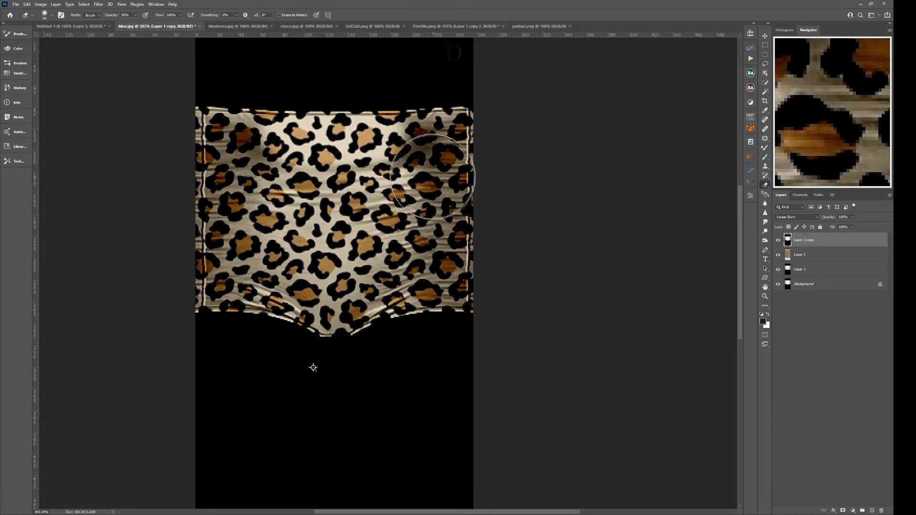
key(bracketright)
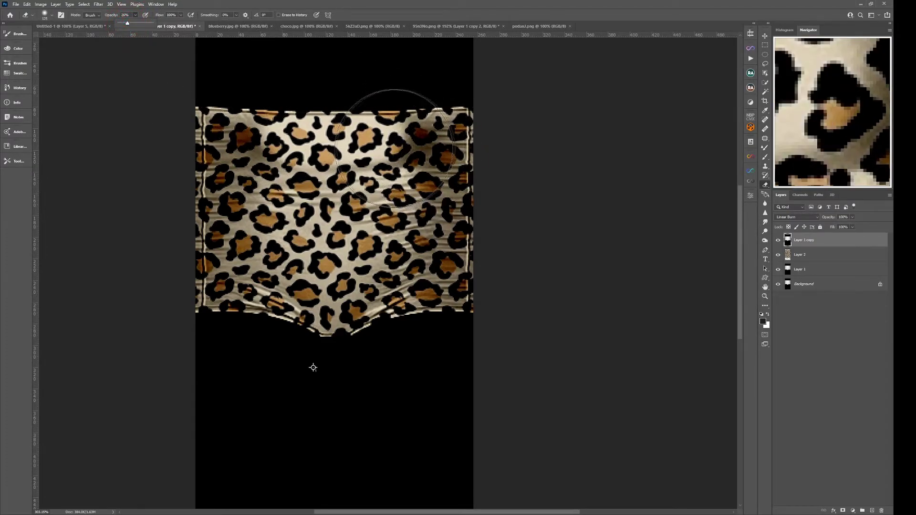
key(bracketleft)
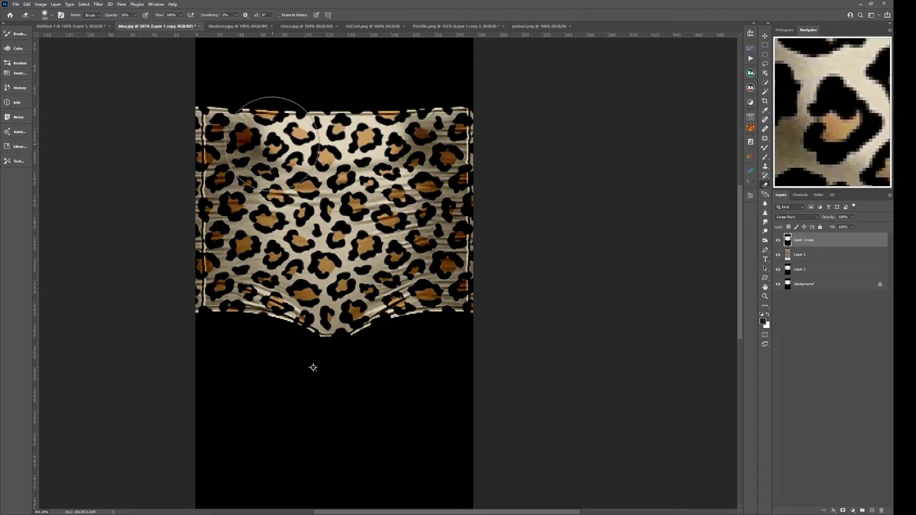
click(235, 149)
key(bracketright)
key(bracketright)
key(bracketright)
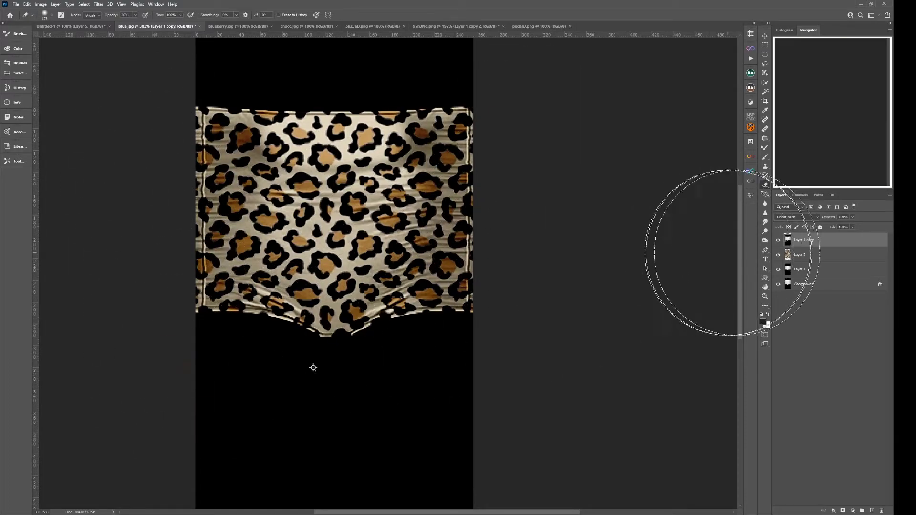
Compare the garment with and without the Layer 1 copy shading
click(779, 240)
click(779, 241)
click(779, 241)
click(779, 240)
click(779, 241)
click(779, 241)
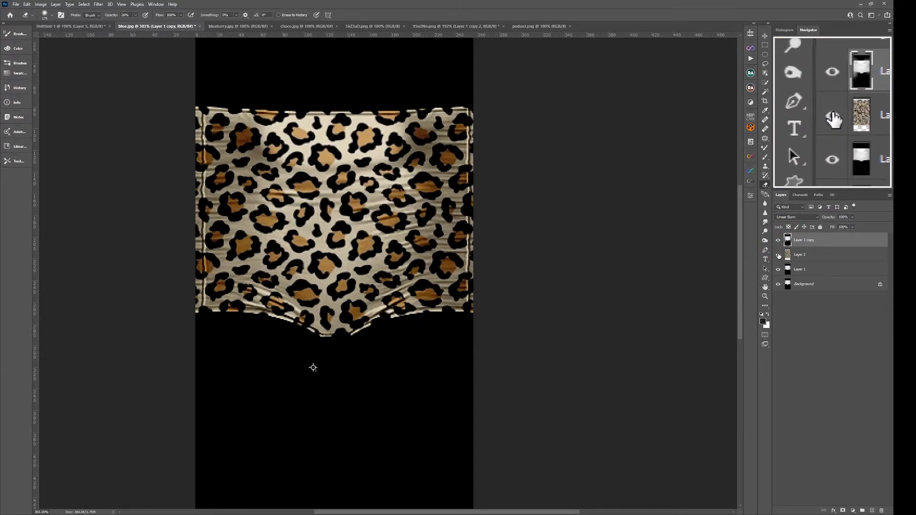
Hide the leopard layer and save a PSD copy of the plain garment as 1.psd in the Back up folder, replacing the existing file
click(779, 256)
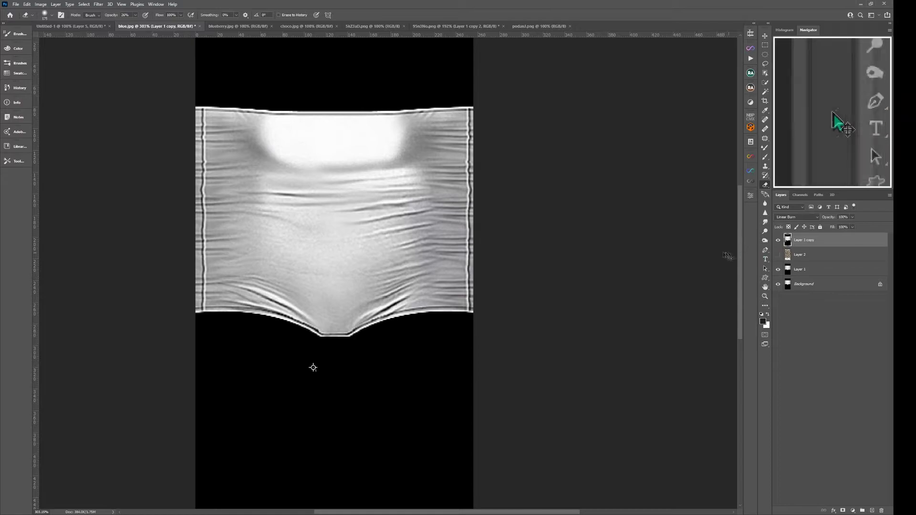
key(ctrl+alt+s)
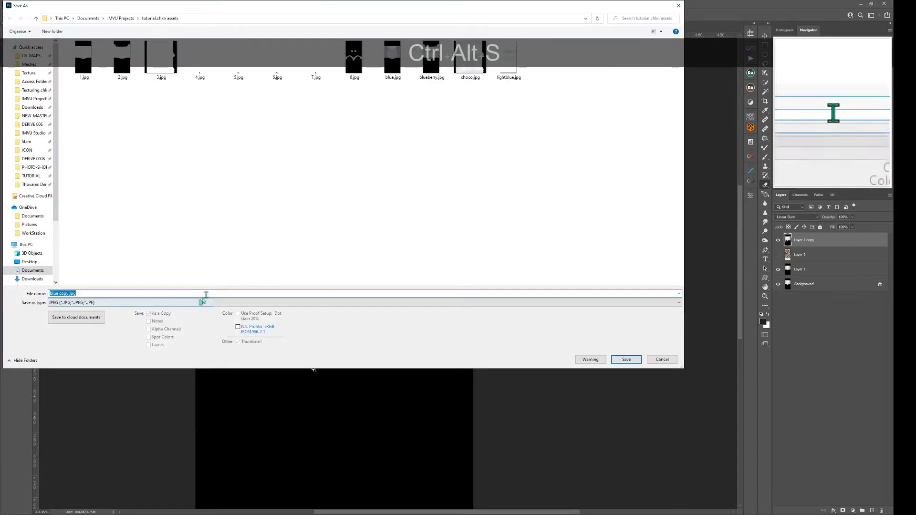
click(184, 303)
click(165, 310)
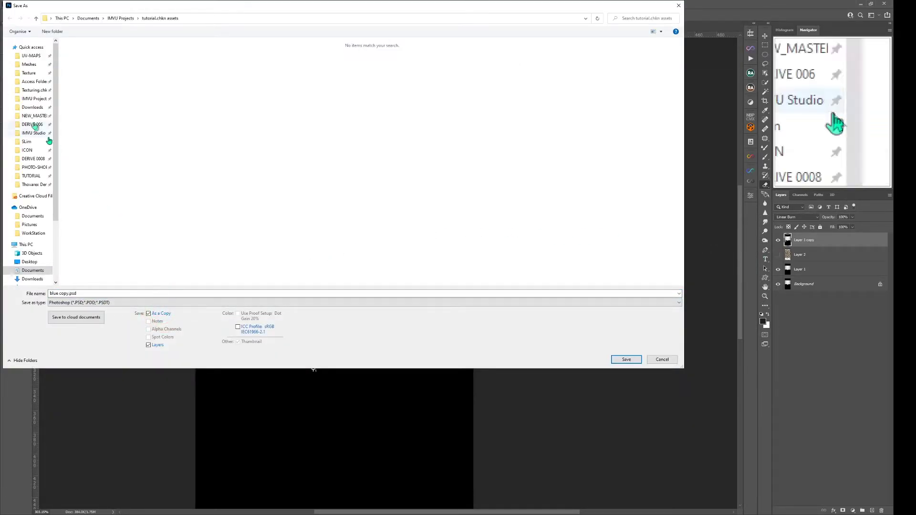
click(34, 82)
double_click(87, 64)
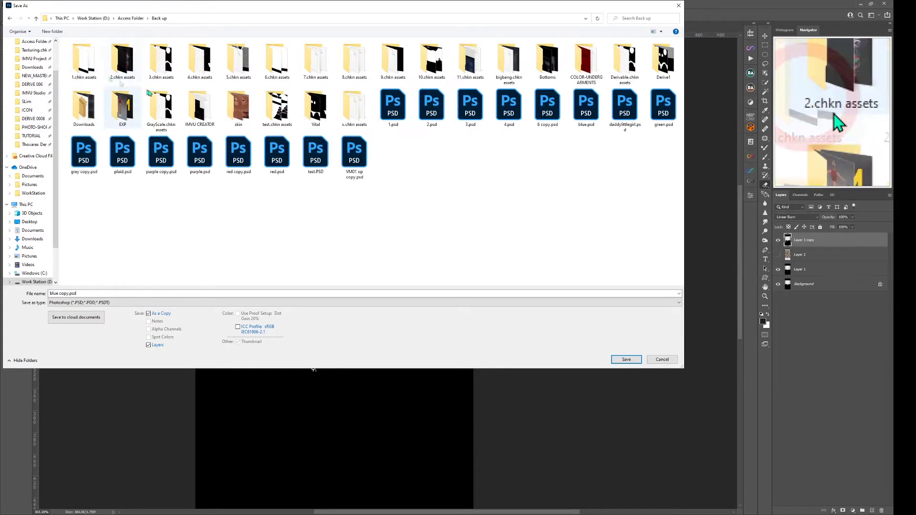
double_click(396, 113)
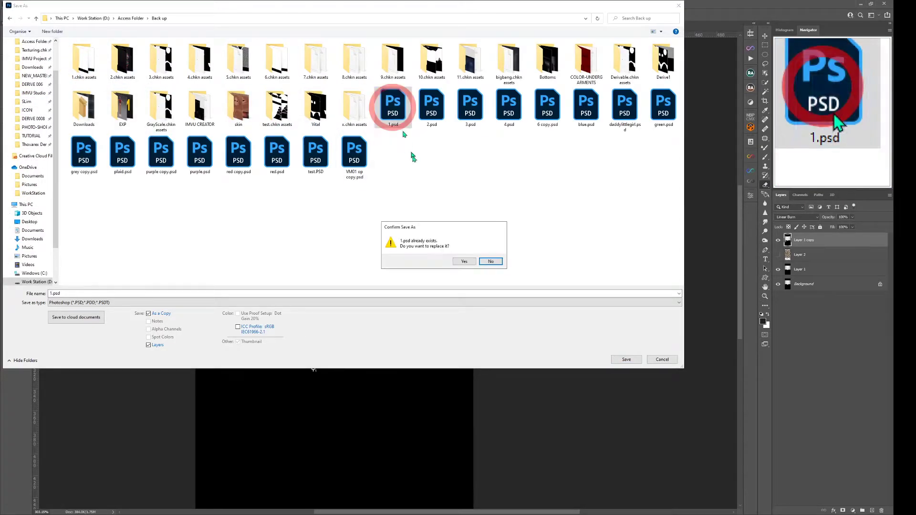
click(464, 261)
click(520, 152)
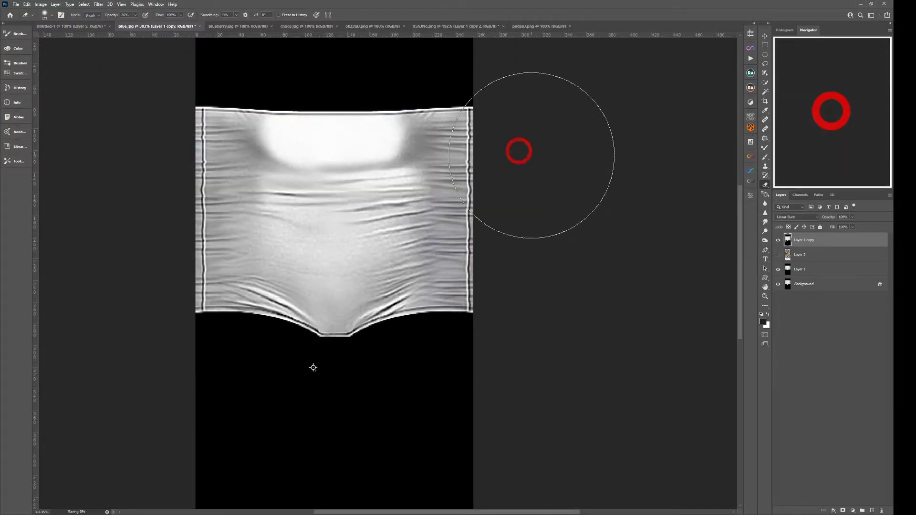
Show the leopard layer, Layer 2, again and crop the document to its existing canvas bounds with cropped pixels deleted
click(778, 255)
click(795, 255)
click(765, 101)
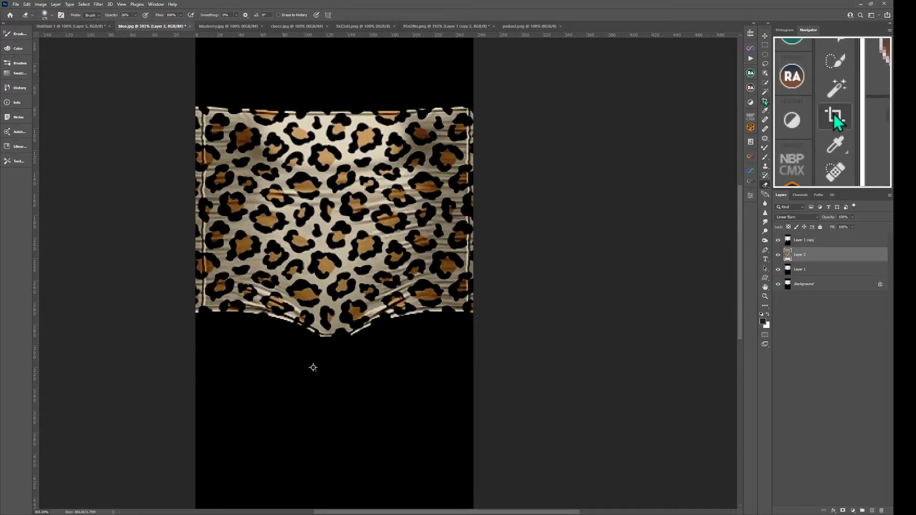
key(ctrl+space)
drag(517, 222, 498, 242)
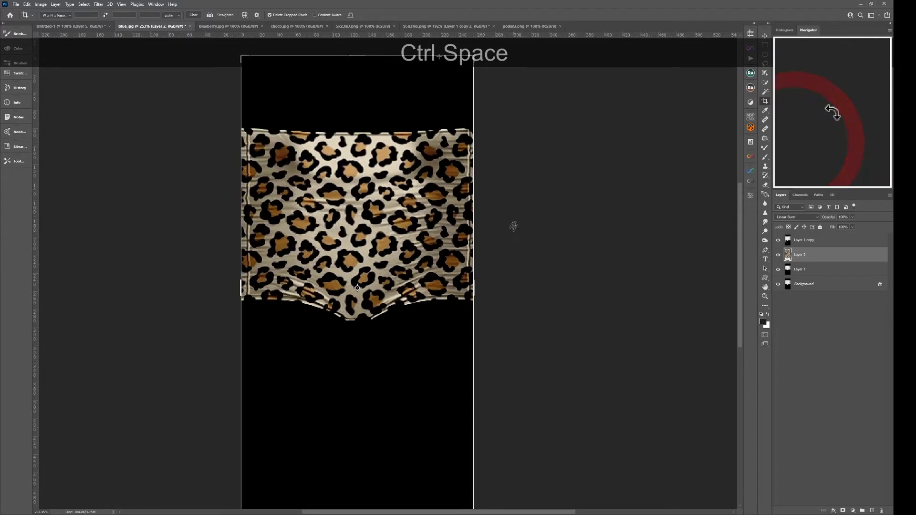
key(Return)
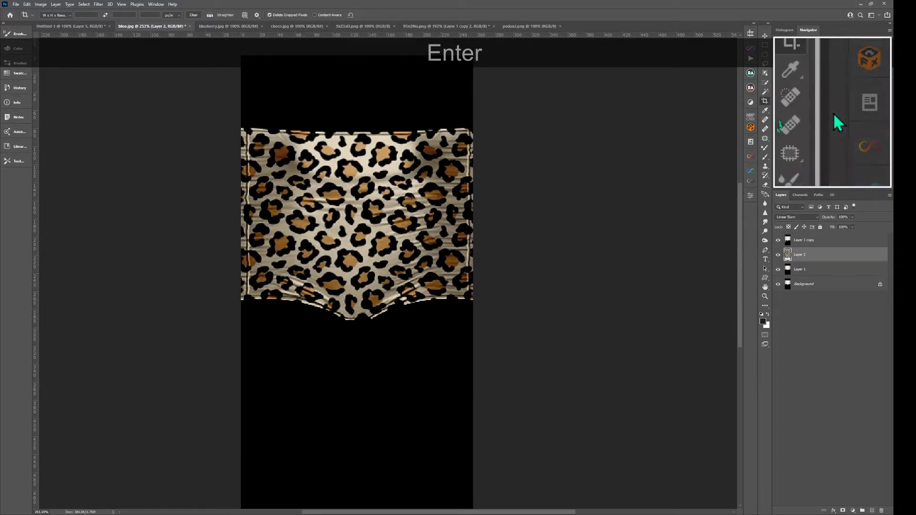
Duplicate Layer 2 as a spare, hide the duplicate and keep the original Layer 2 selected
click(765, 36)
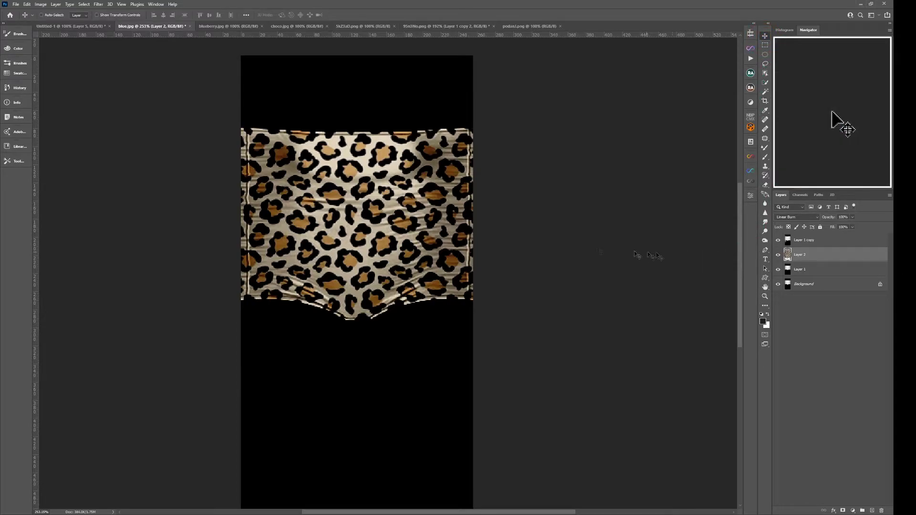
click(779, 255)
click(779, 256)
key(ctrl+j)
click(778, 255)
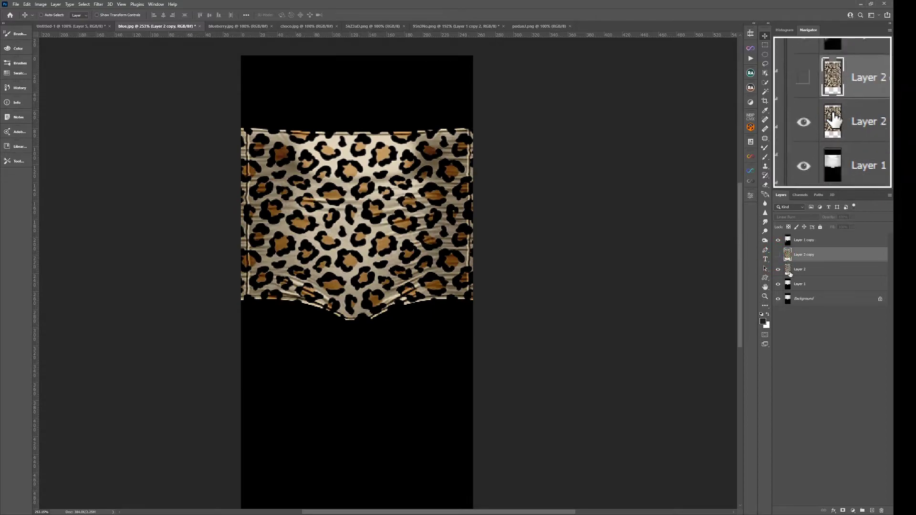
click(796, 270)
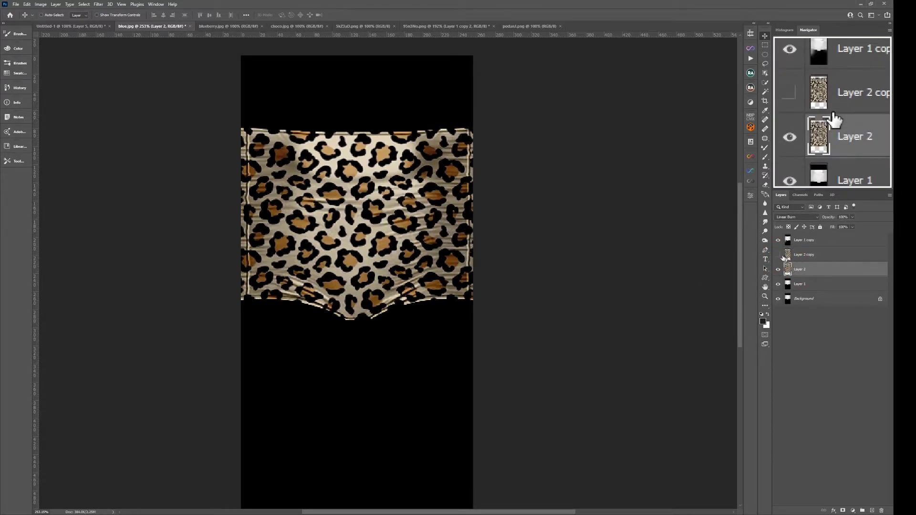
click(778, 255)
click(788, 258)
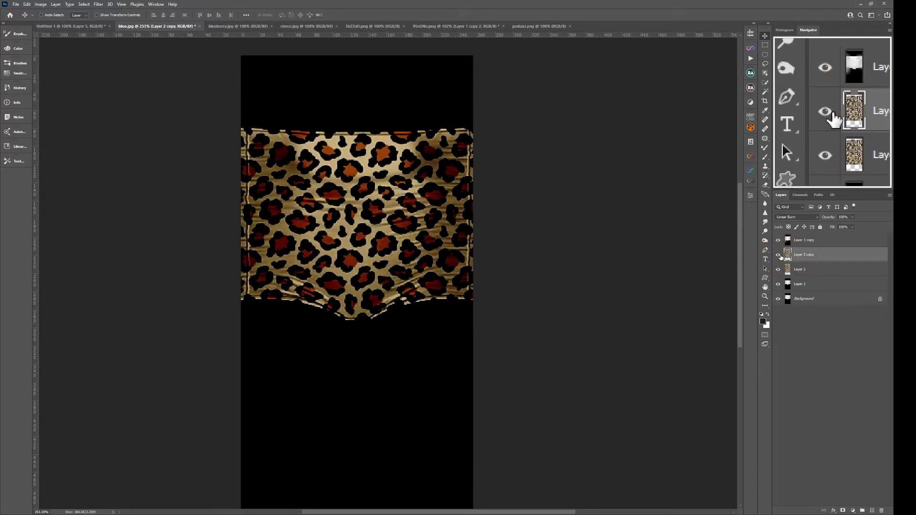
click(780, 256)
click(790, 269)
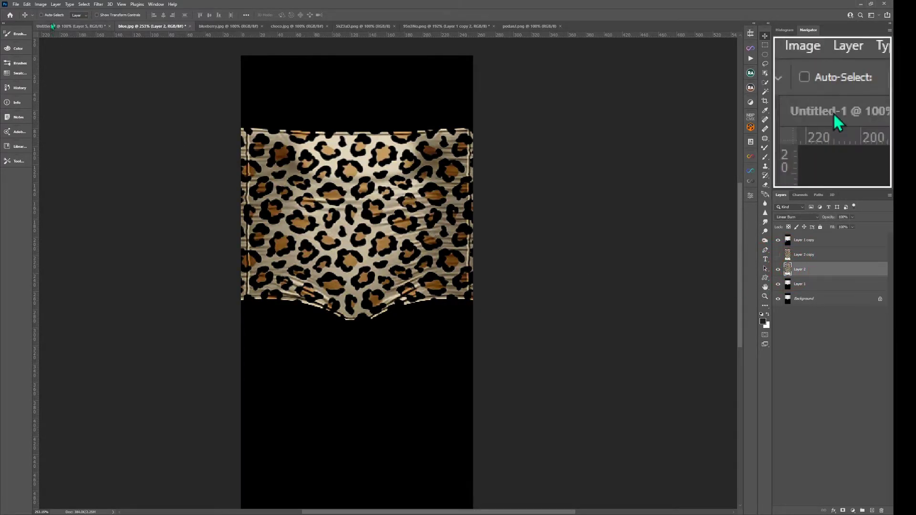
Apply the Displace filter to Layer 2 with a horizontal scale of 3, using 1.psd as the displacement map
click(99, 5)
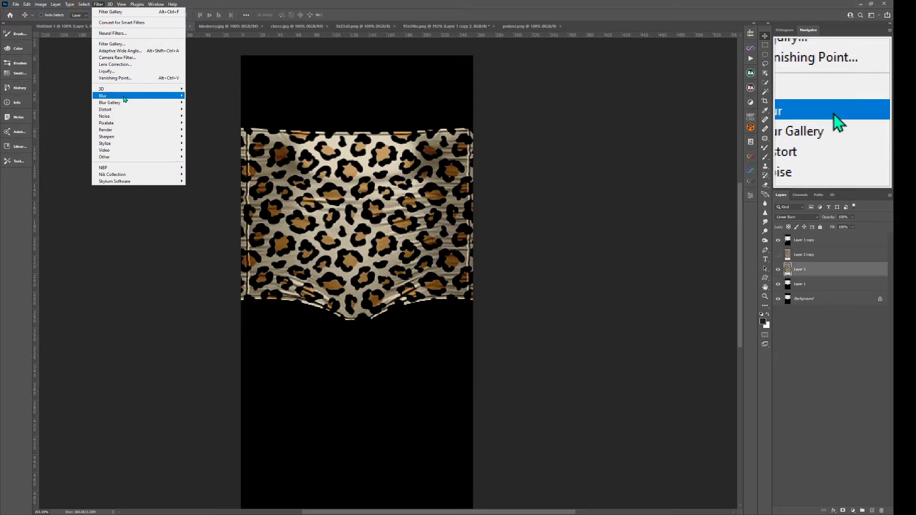
mouse_move(133, 109)
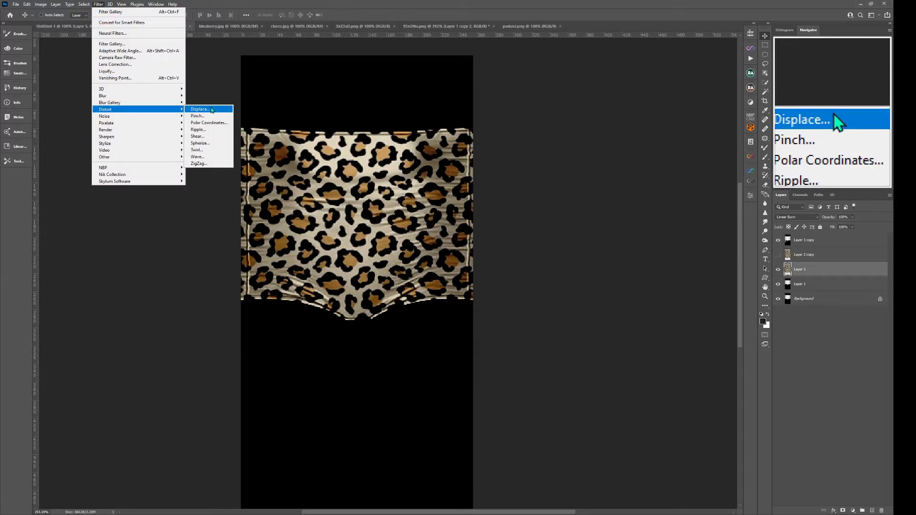
click(200, 110)
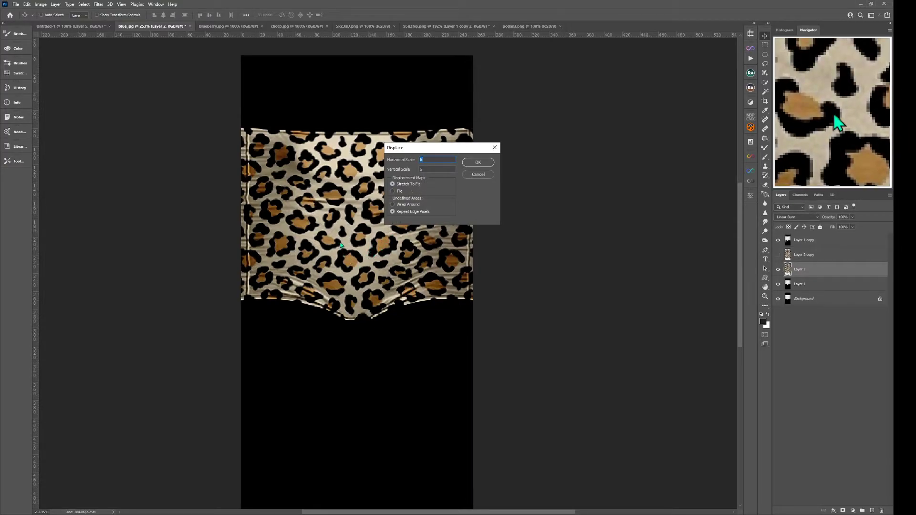
text(3)
click(478, 162)
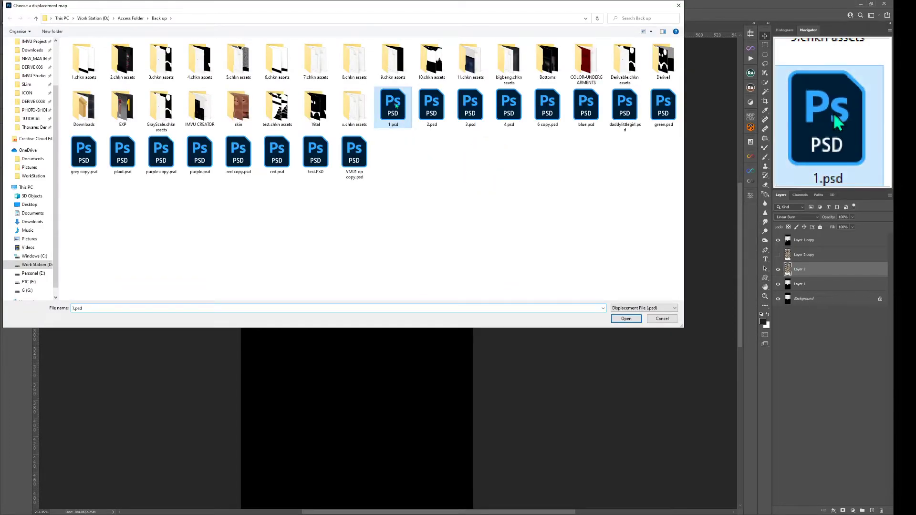
double_click(394, 105)
Nudge the displaced leopard layer slightly downward to line up with the garment's folds and edges, and compare the garment with and without it
key(ctrl+space)
click(470, 214)
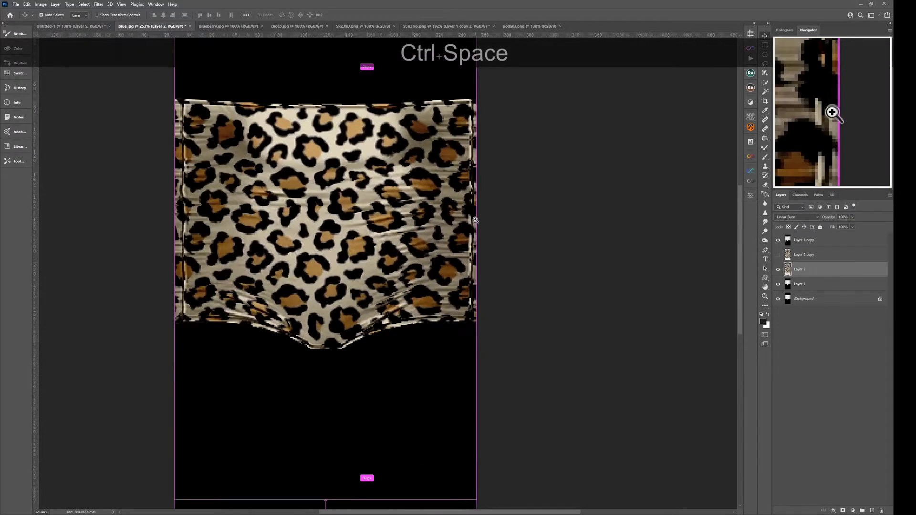
key(v)
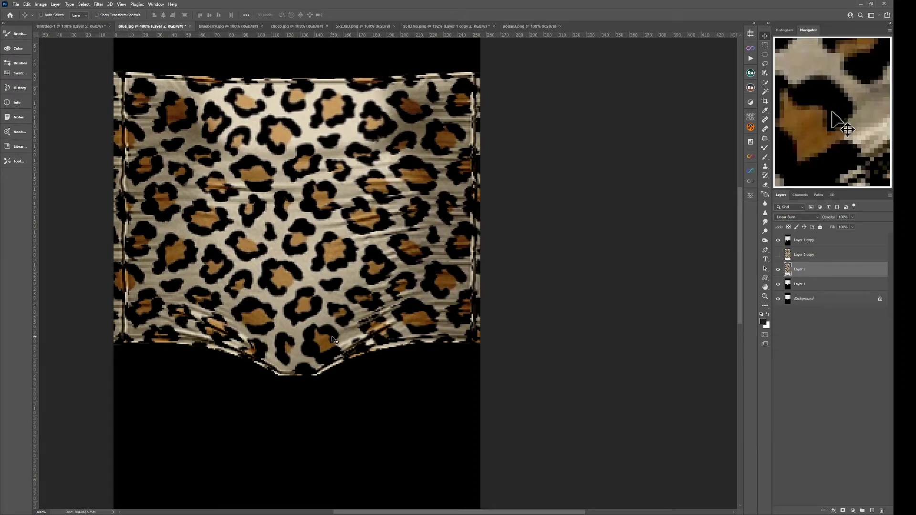
key(Down)
key(Right)
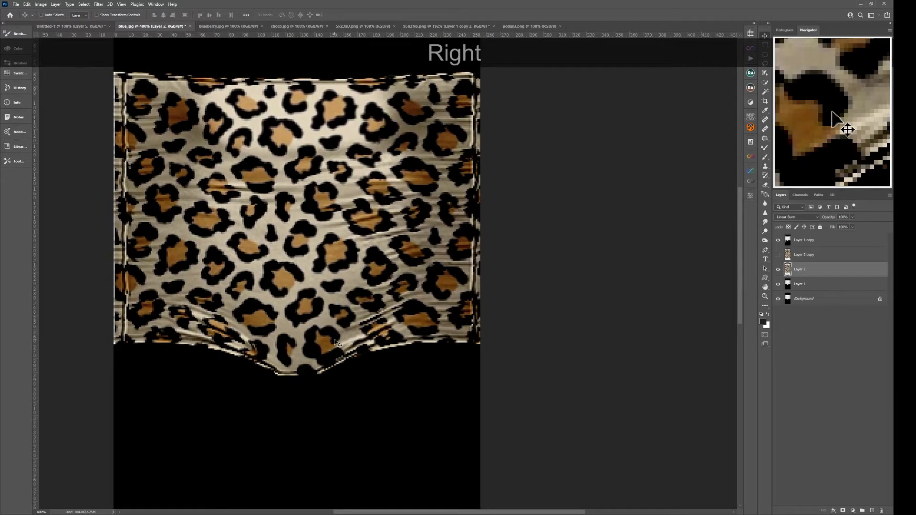
key(Left)
key(Down)
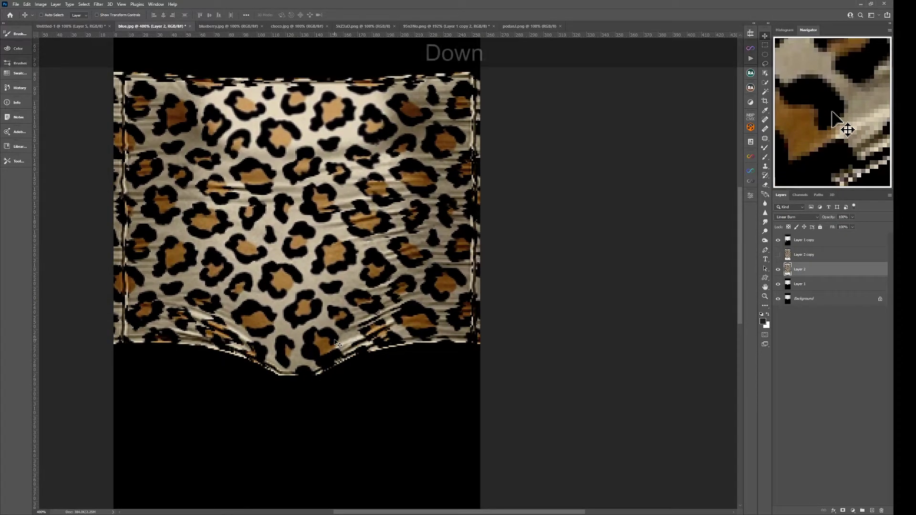
key(Up)
key(Up)
key(Down)
key(Down)
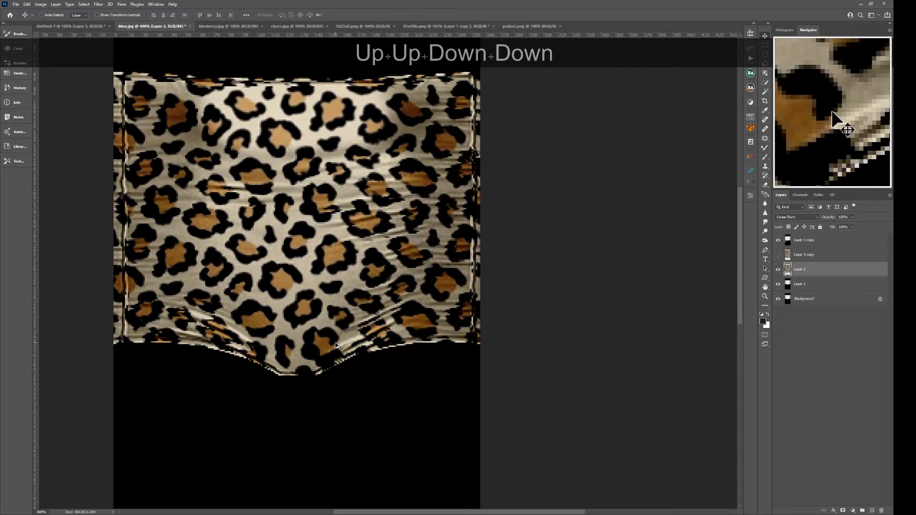
key(Down)
key(shift)
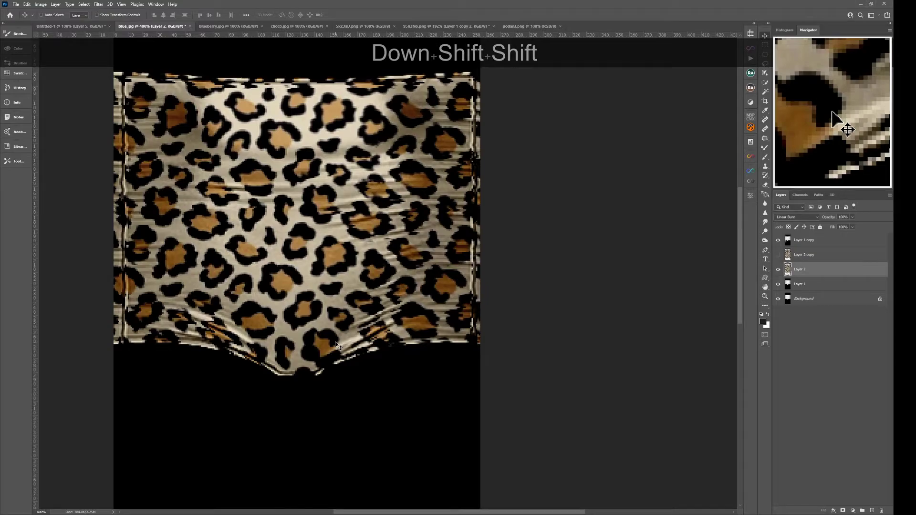
key(Up)
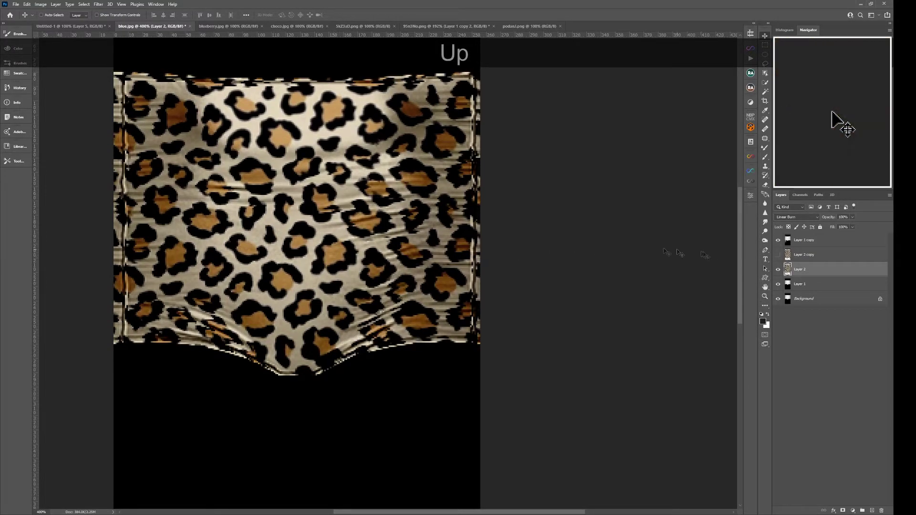
double_click(779, 269)
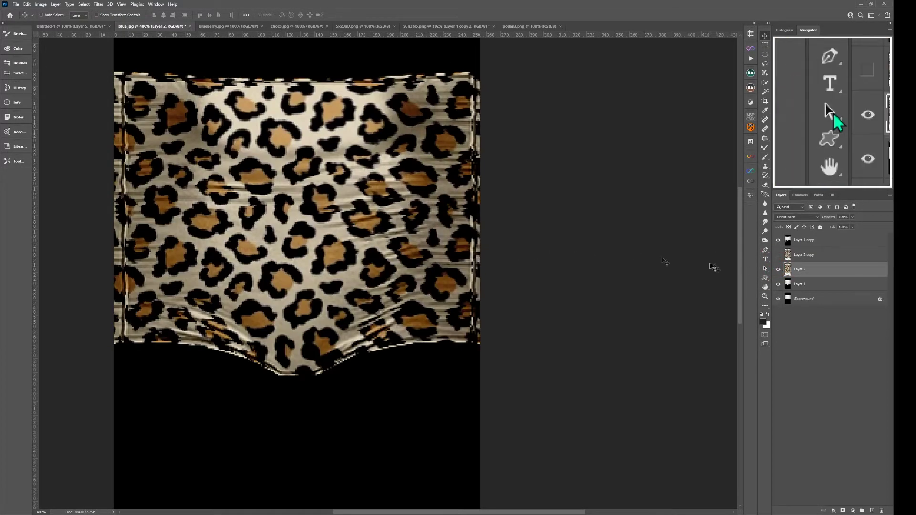
Update the garment texture, switch to the IMVU editor, apply the changes and inspect the leopard bodysuit on the avatar
key(ctrl+F8)
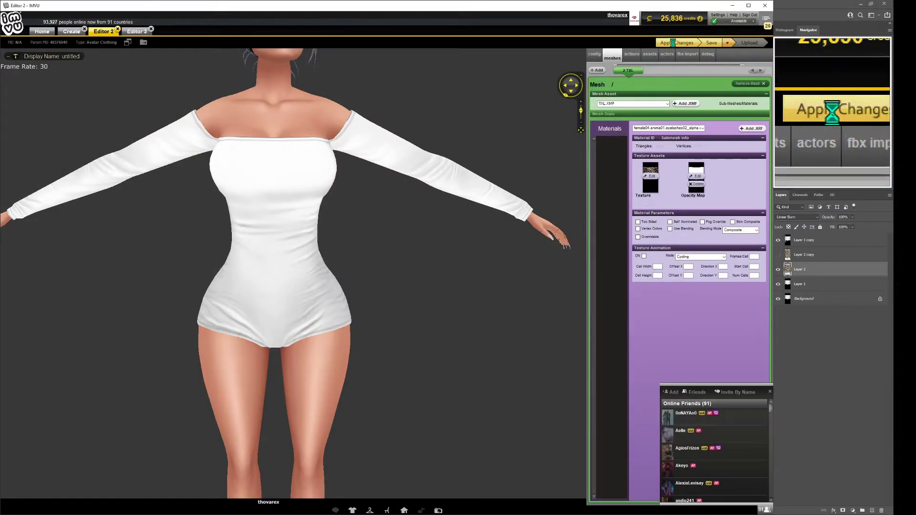
click(675, 44)
drag(409, 229, 360, 288)
scroll(340, 223, down, 5)
scroll(409, 239, up, 6)
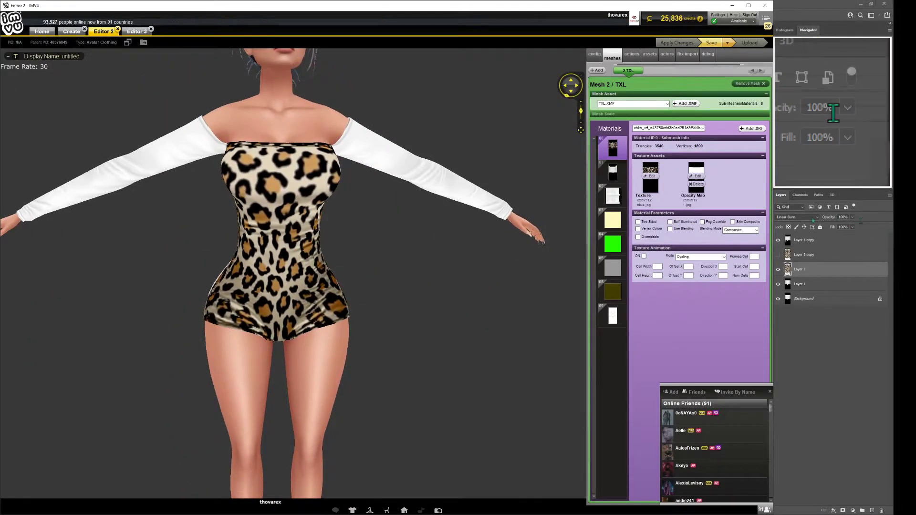
Switch back to Photoshop and compare the garment with and without the displaced leopard layer, Layer 2
click(838, 124)
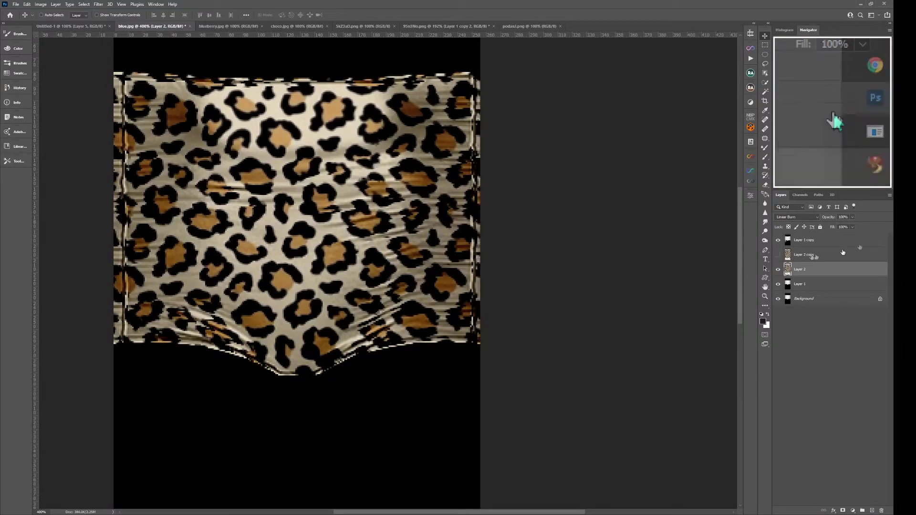
click(793, 240)
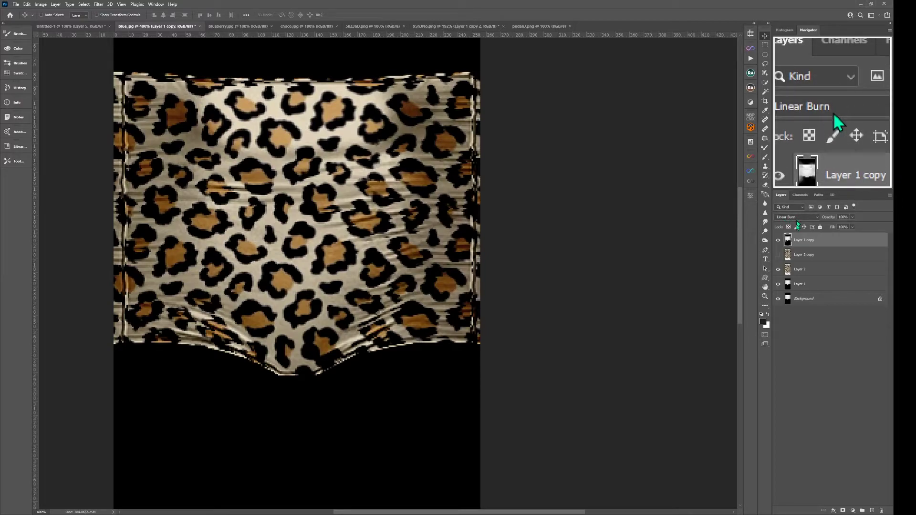
click(795, 270)
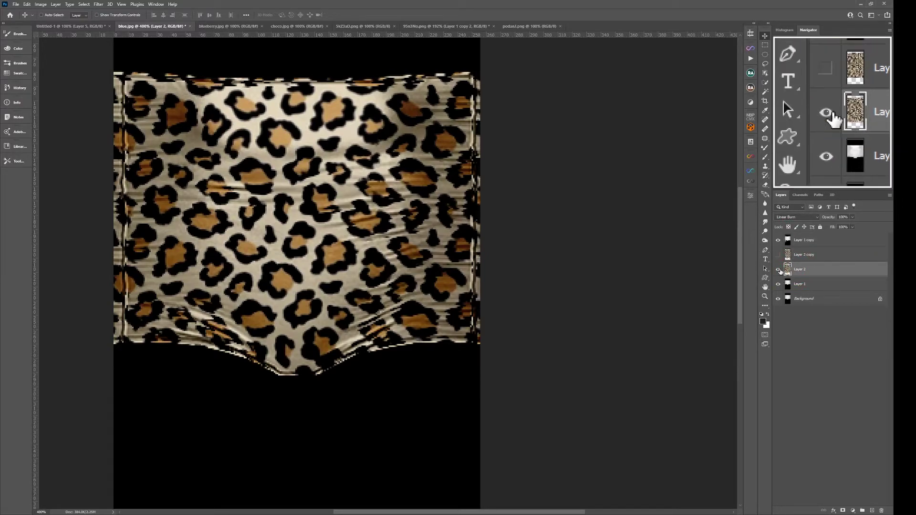
click(779, 271)
click(779, 270)
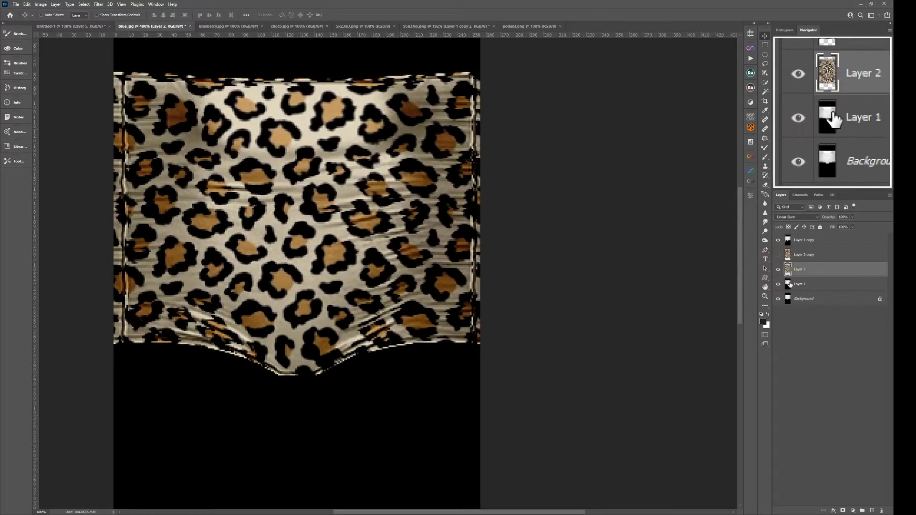
Show Layer 2 copy, copy that leopard layer for reuse, and hide it again
click(778, 255)
click(796, 257)
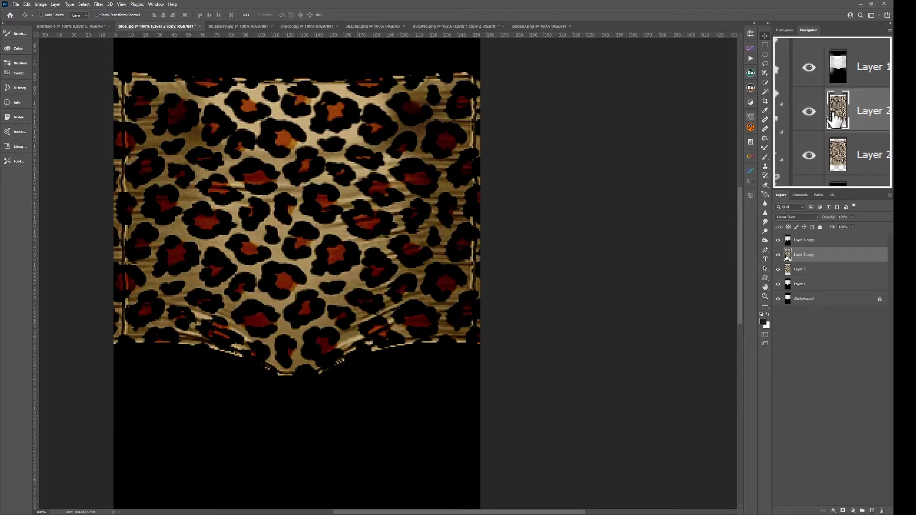
key(ctrl)
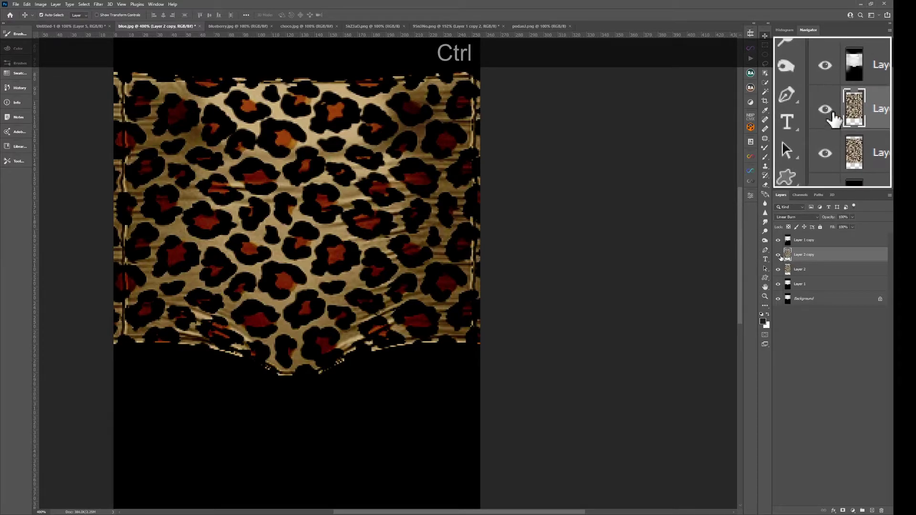
click(779, 256)
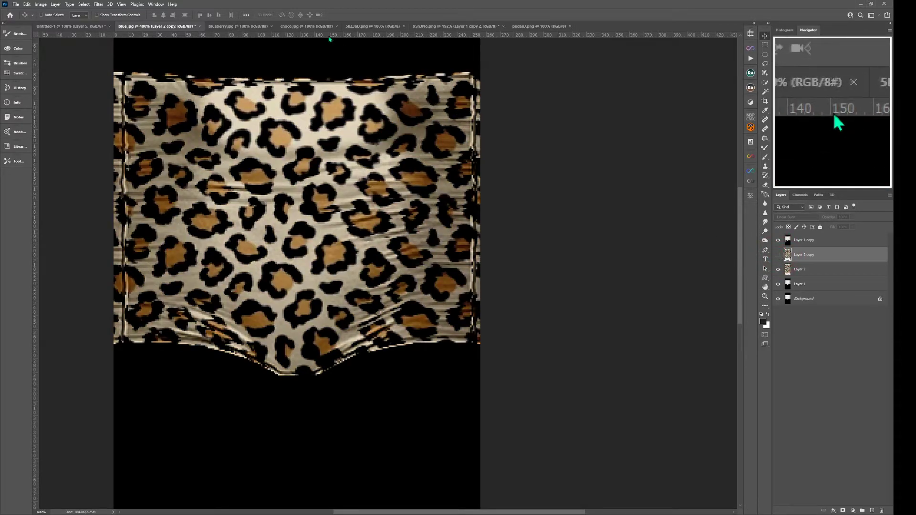
Duplicate the Background layer in blueberry.jpg and apply the Paint Daubs filter with brush size 1, sharpness 0 and brush type Wide Sharp
click(239, 27)
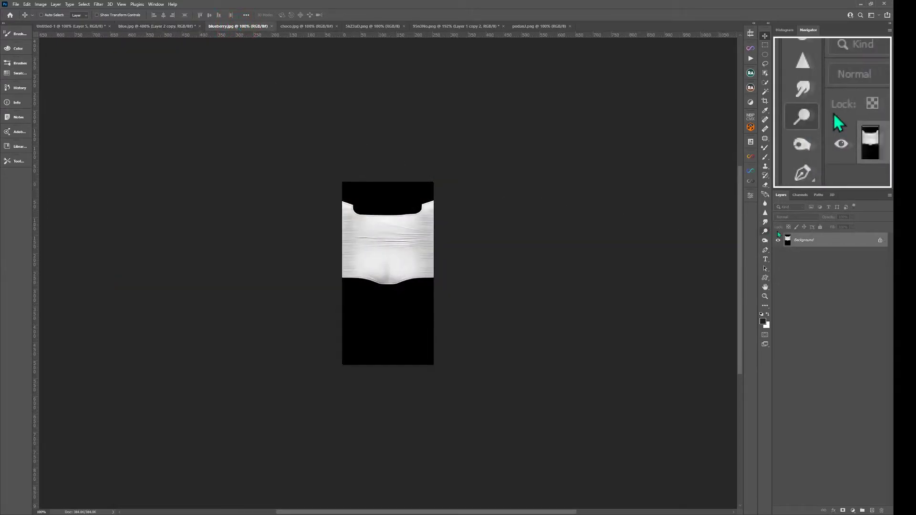
key(ctrl+g)
drag(442, 272, 457, 236)
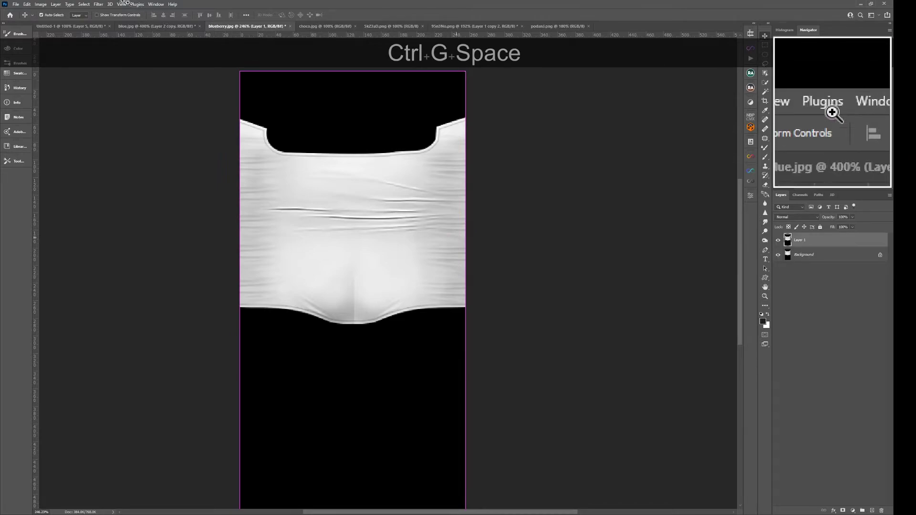
click(98, 5)
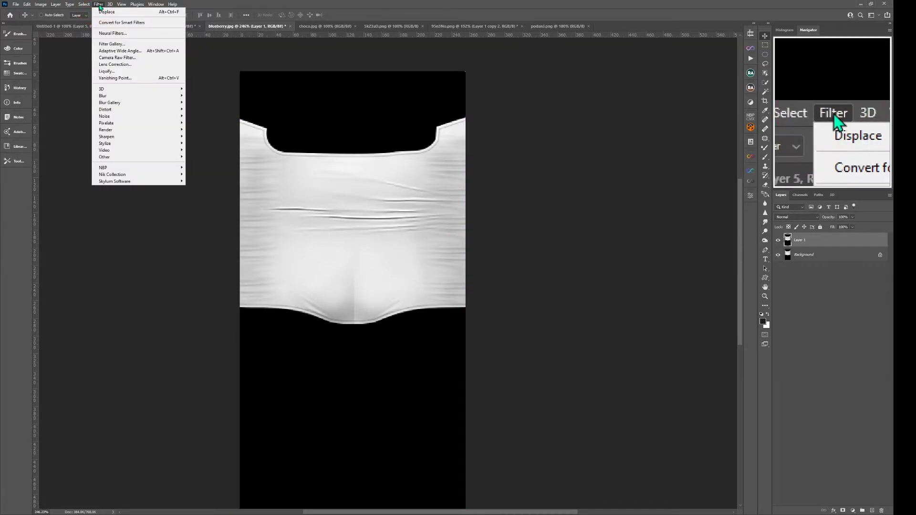
click(106, 44)
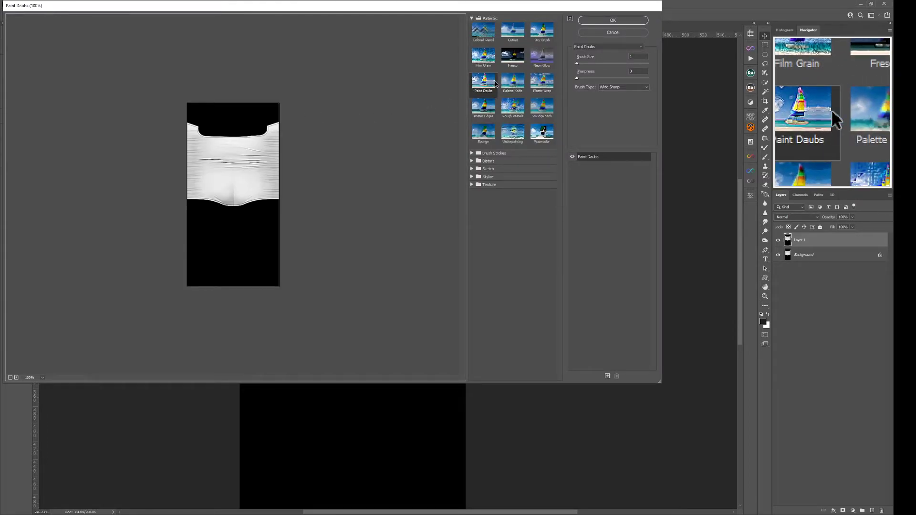
click(613, 20)
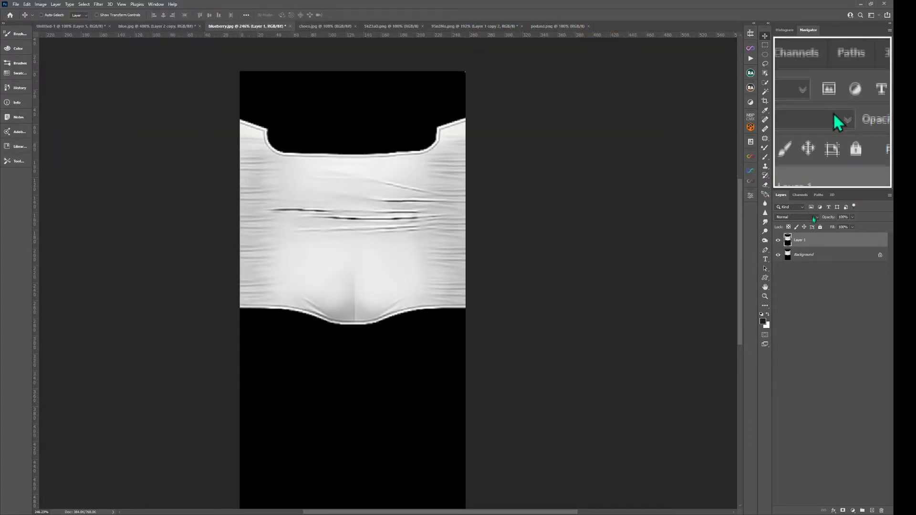
Paste the copied leopard layer over the blueberry.jpg garment and shade it with a duplicate of Layer 1 on top, blended as Linear Burn
key(ctrl)
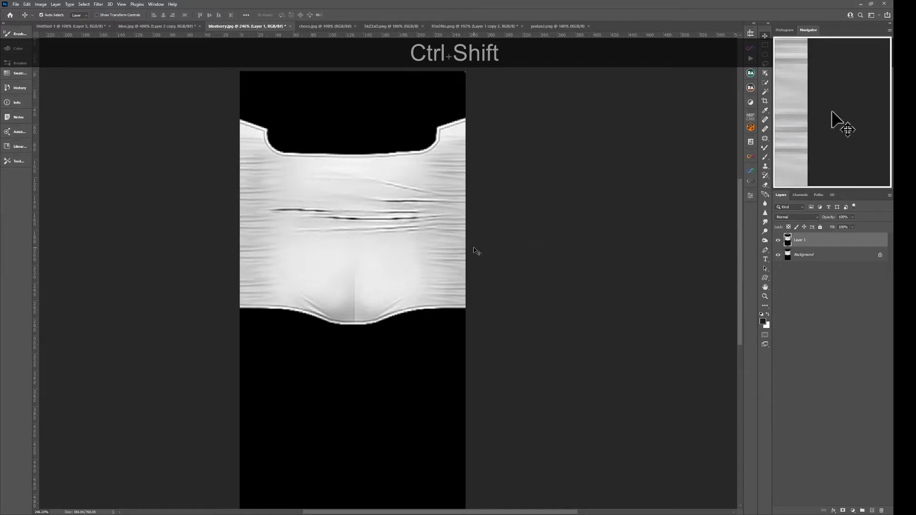
key(ctrl+shift+v)
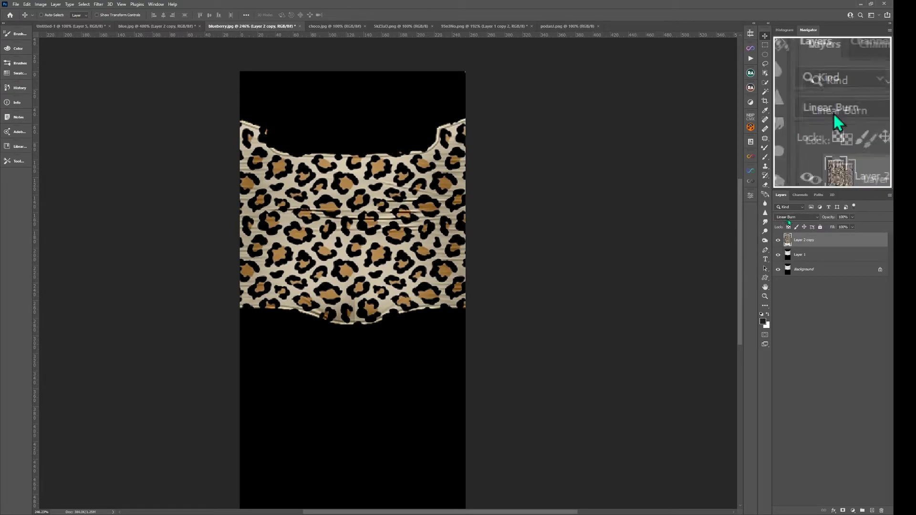
click(797, 255)
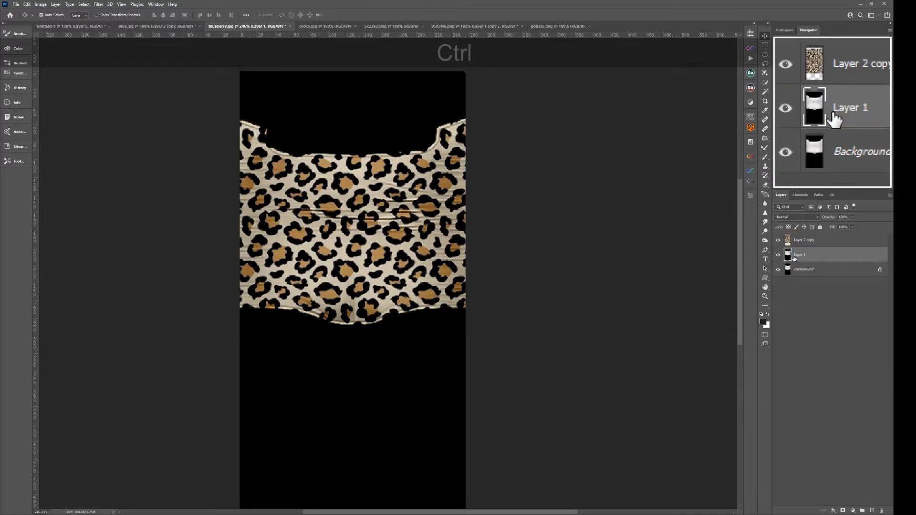
key(ctrl+j)
shift+click(789, 237)
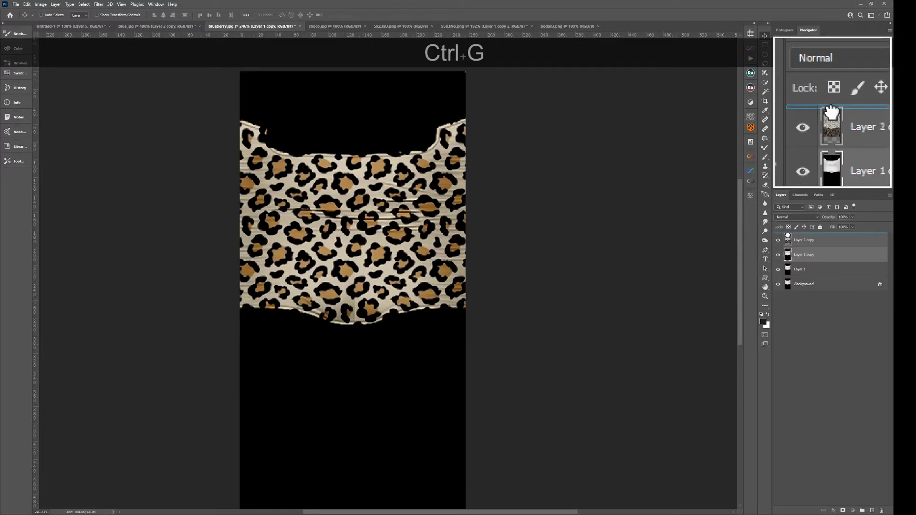
drag(788, 238, 788, 258)
click(796, 217)
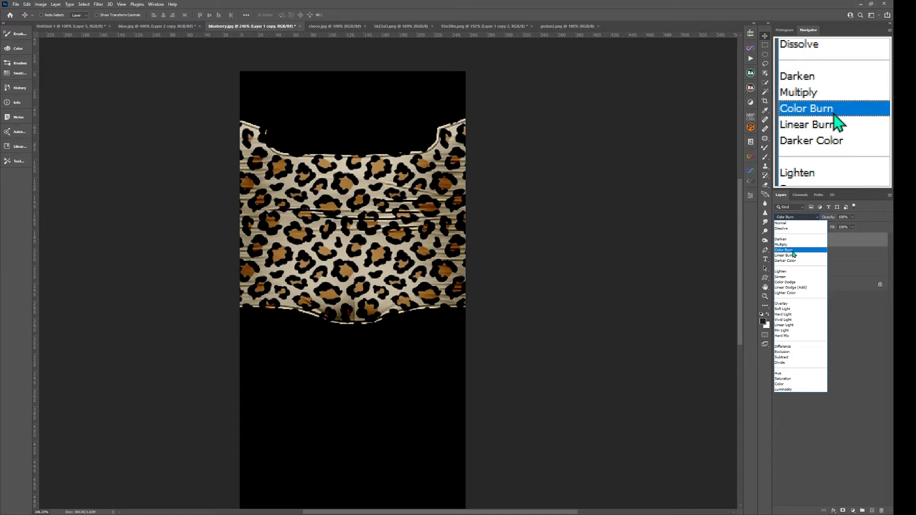
click(794, 255)
Switch to the IMVU editor and inspect the leopard bodysuit on the avatar up close and at full length
click(765, 47)
key(ctrl+F8)
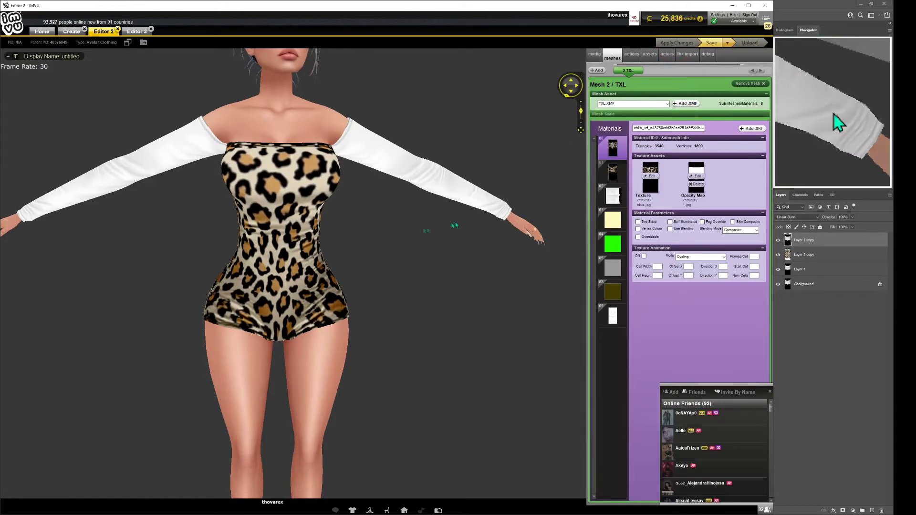
drag(454, 225, 231, 244)
scroll(326, 248, down, 5)
scroll(325, 248, up, 5)
scroll(244, 245, down, 4)
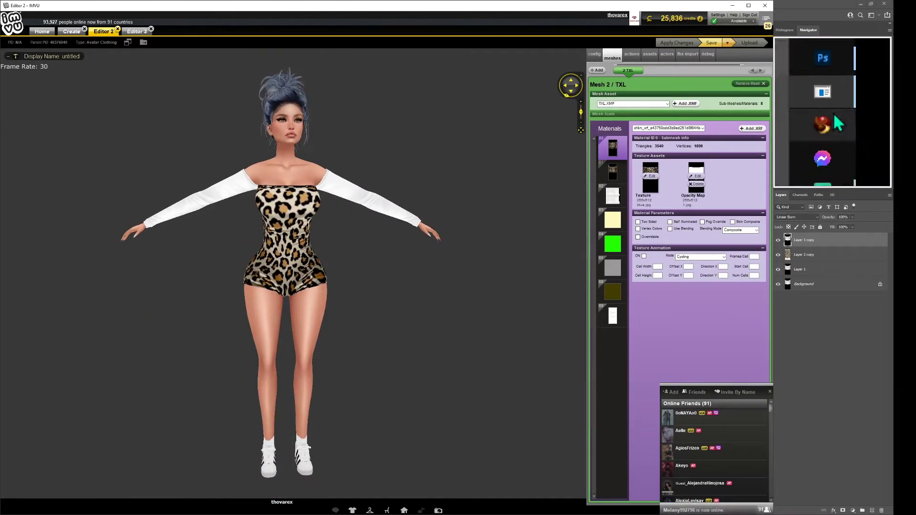
View the black T-shirt avatar in IMVU's Editor 3, and bring up the matching Summer the 13th shirt texture in Photoshop
click(835, 122)
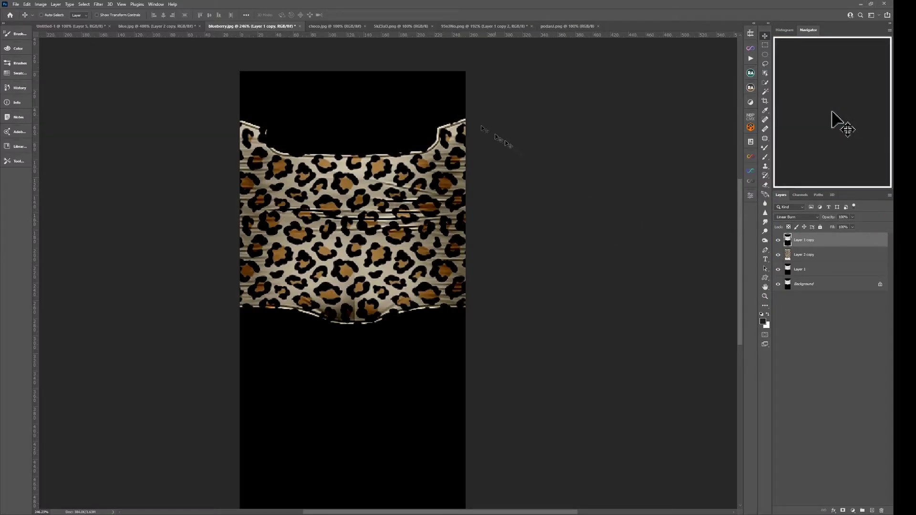
click(835, 121)
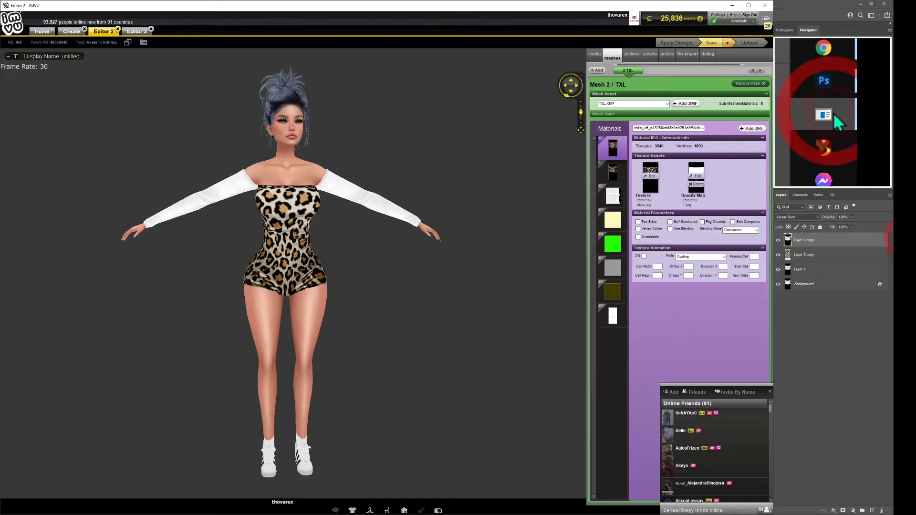
click(137, 32)
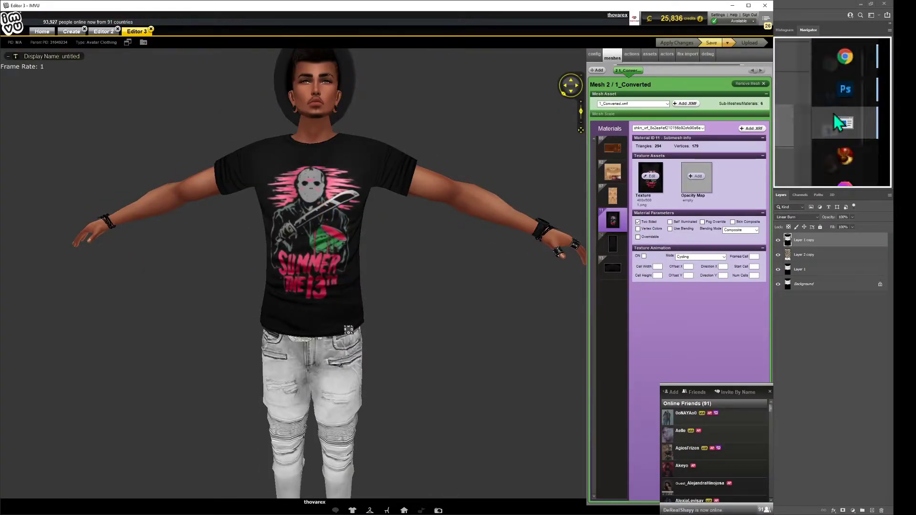
click(835, 121)
click(384, 27)
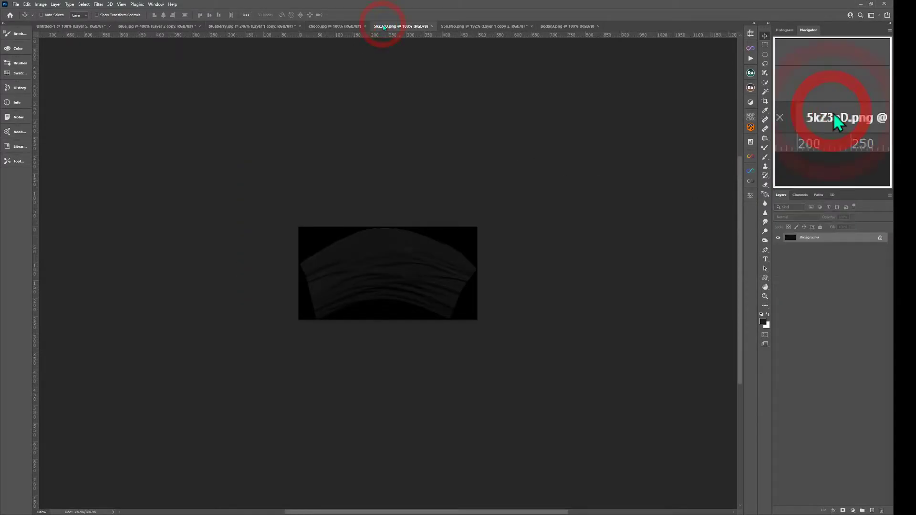
click(458, 26)
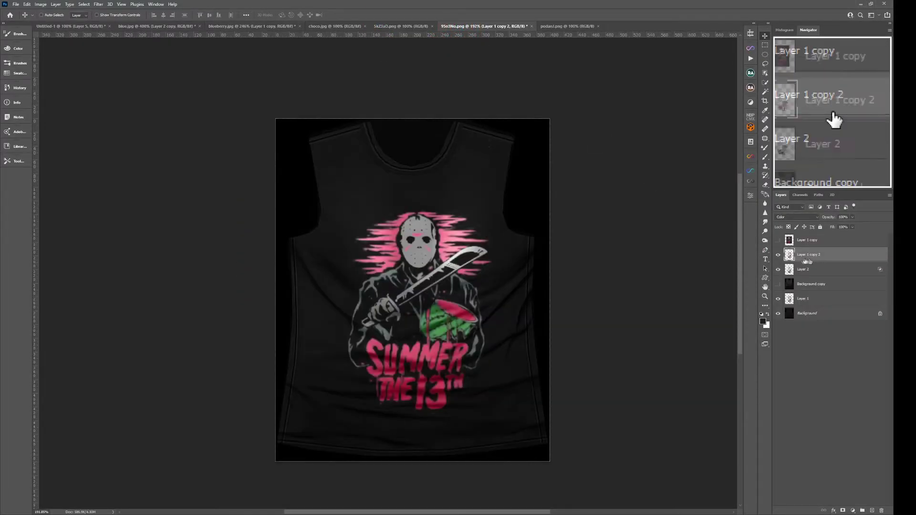
Hide Layer 1 copy 2, Layer 2 and the remaining print layer of the shirt texture, and select the Background layer
click(778, 254)
click(779, 269)
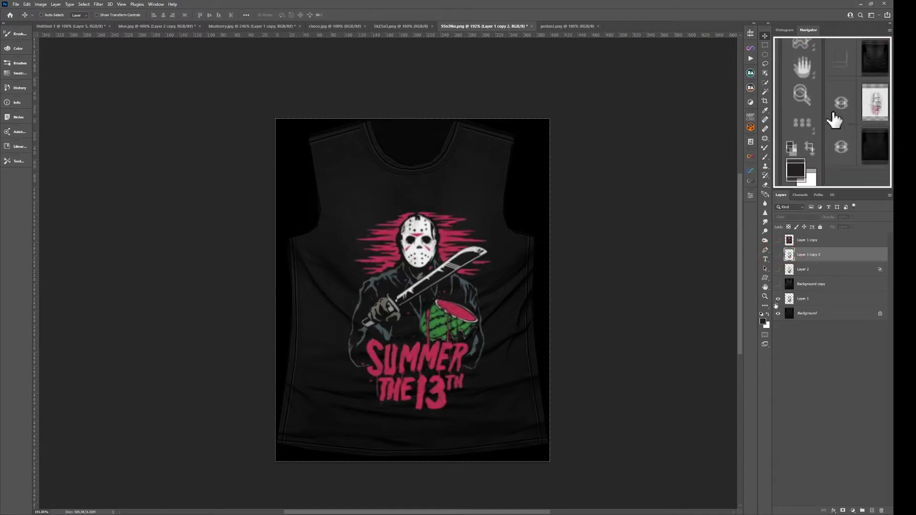
click(778, 299)
click(794, 287)
click(798, 313)
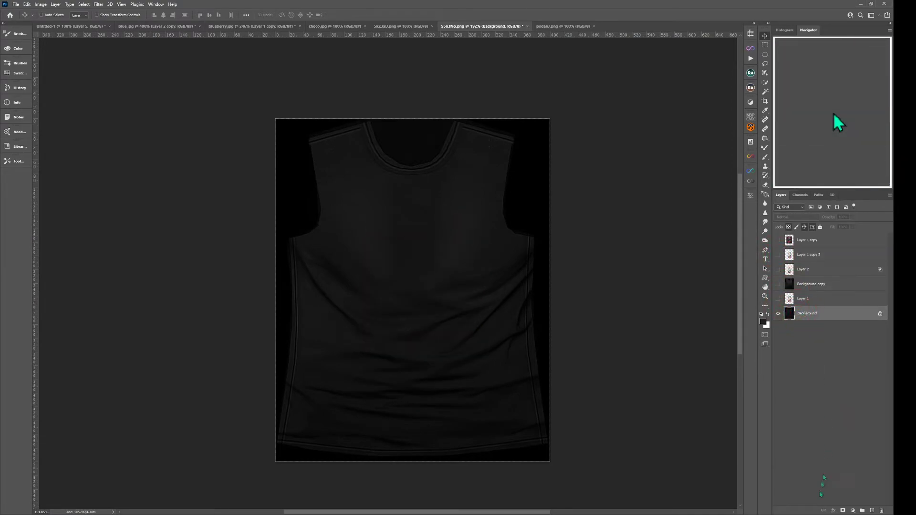
Add a Levels adjustment above the shirt's Background layer and raise its output black level to about 37
key(F4)
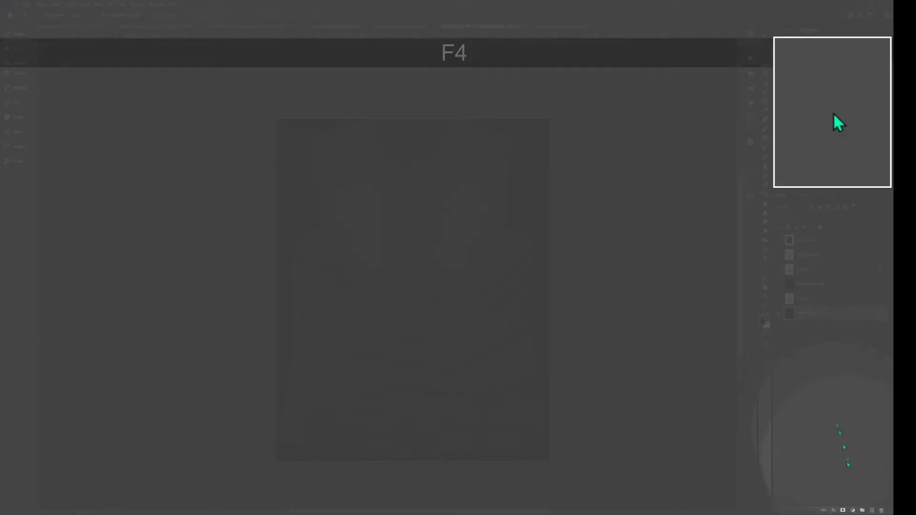
click(853, 510)
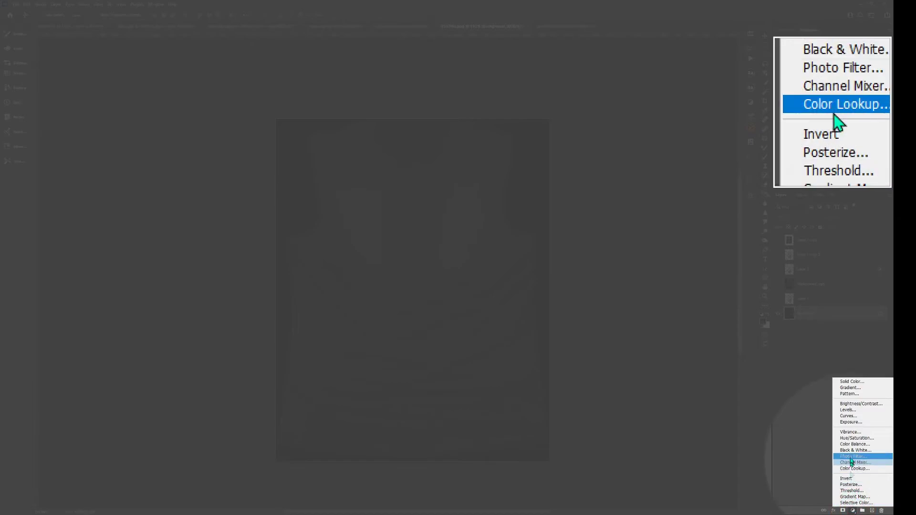
click(850, 411)
key(F4)
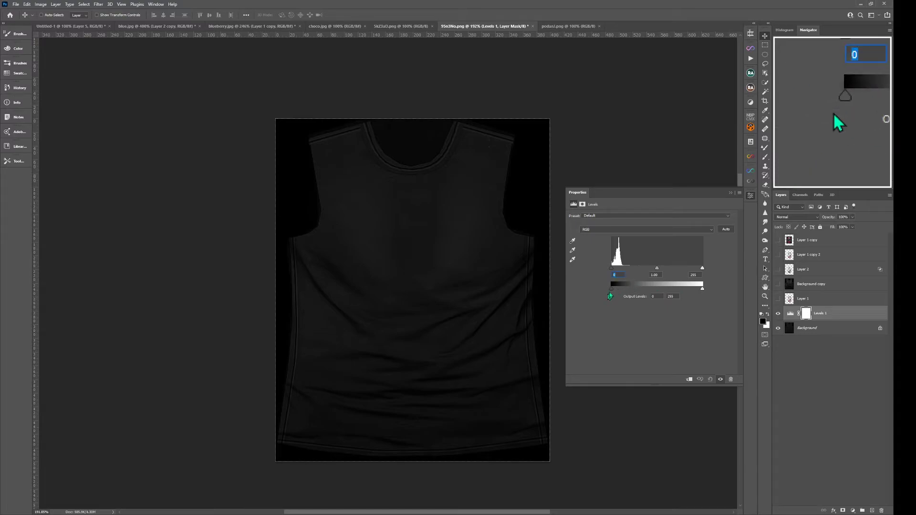
drag(615, 292, 624, 291)
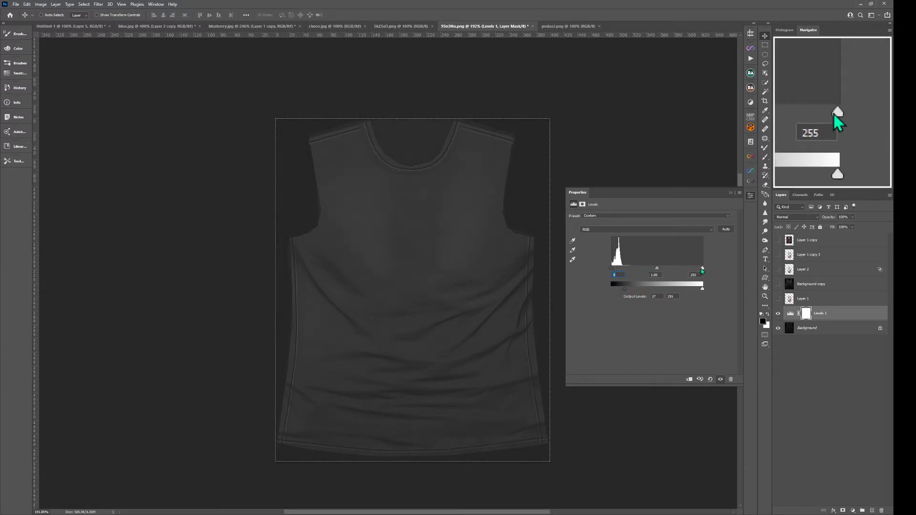
Brighten the black shirt to light grey by setting the Levels white input to about 70 and the midtones to about 4
drag(688, 270, 641, 270)
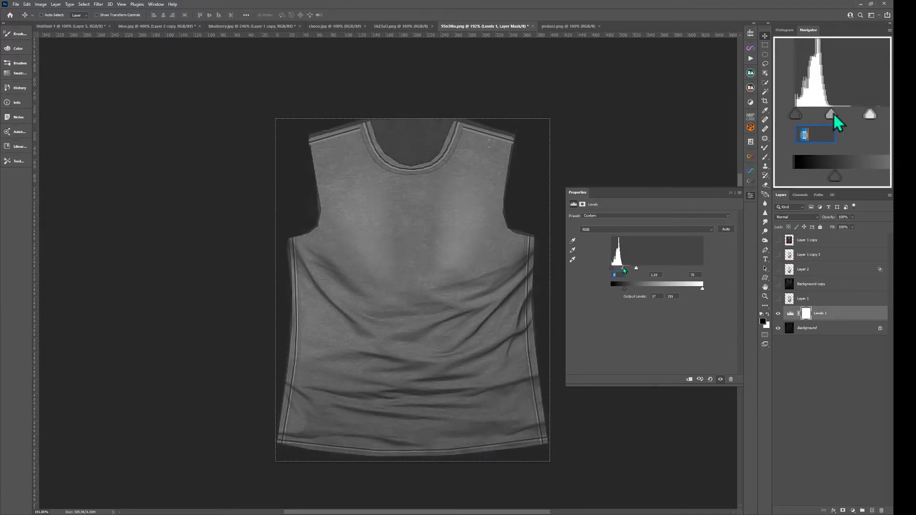
drag(624, 270, 615, 272)
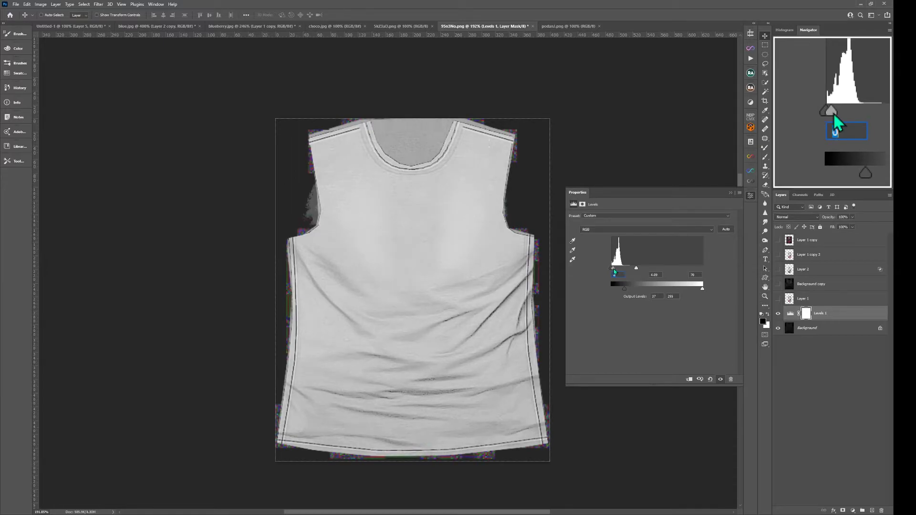
click(613, 268)
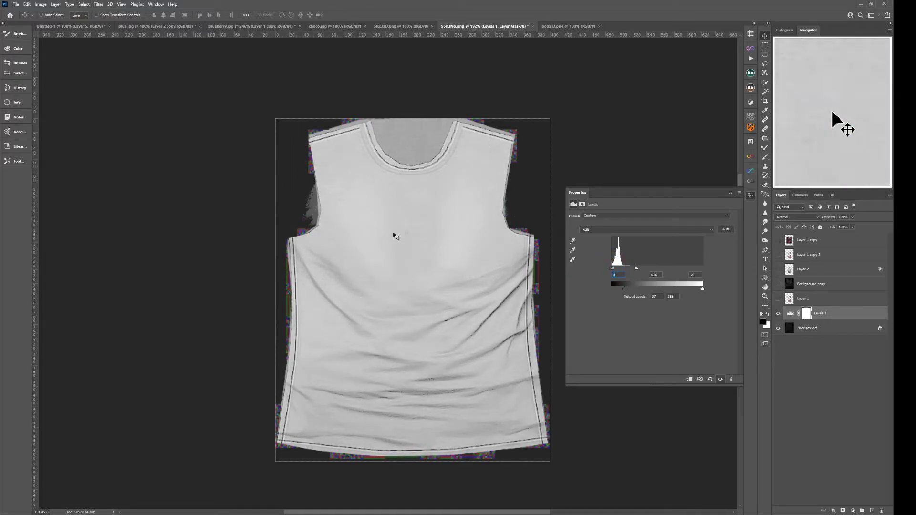
click(731, 193)
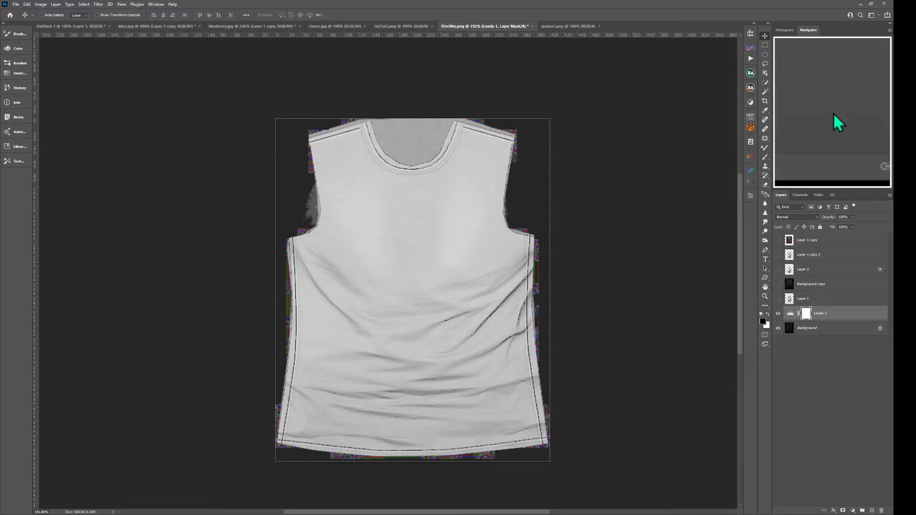
Add a Hue/Saturation adjustment above Levels 1, set its saturation to -100 and raise the lightness to turn the shirt a paler neutral grey
key(F4)
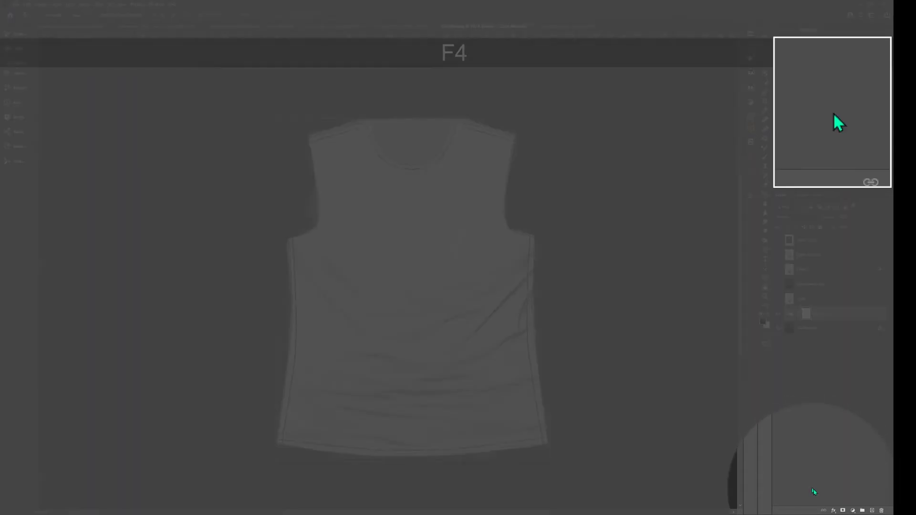
click(852, 511)
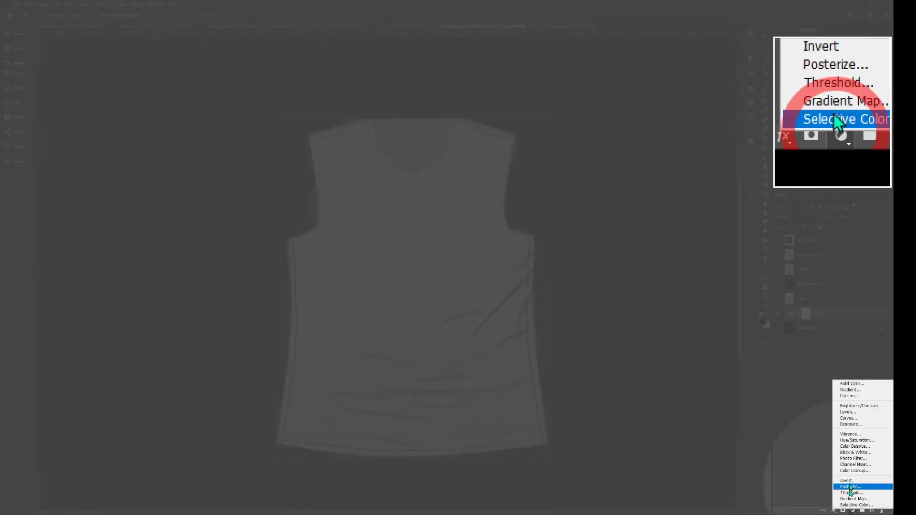
click(854, 440)
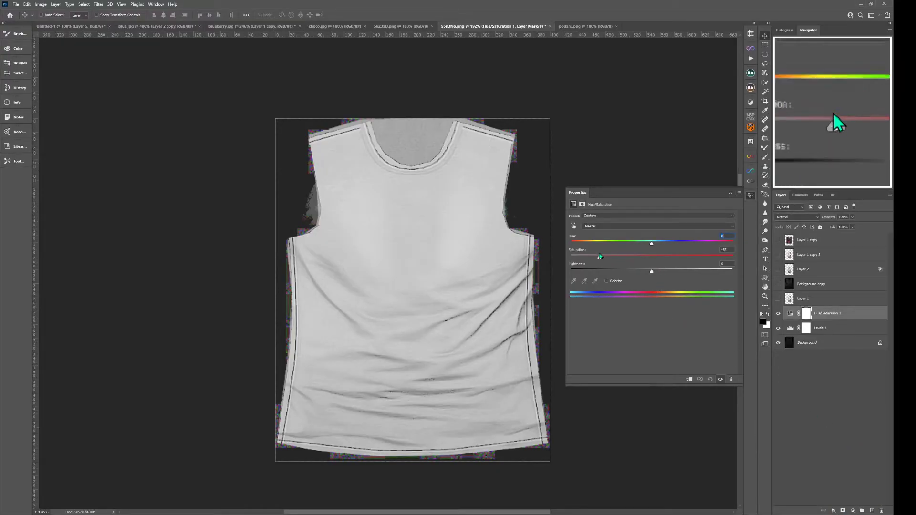
click(730, 193)
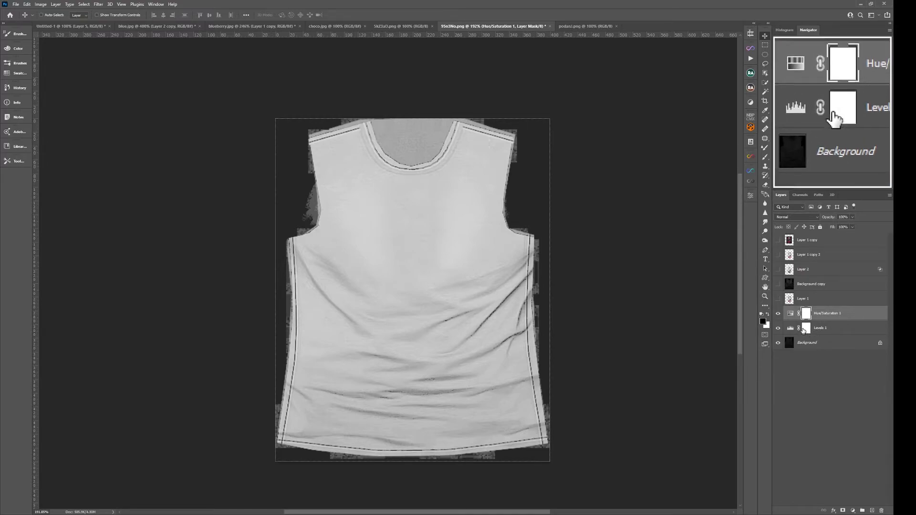
double_click(790, 314)
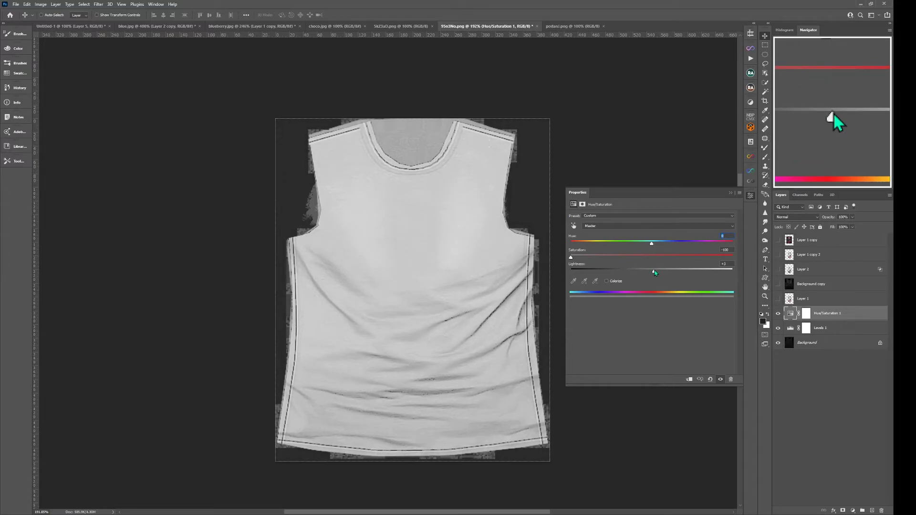
drag(659, 270, 675, 269)
click(730, 192)
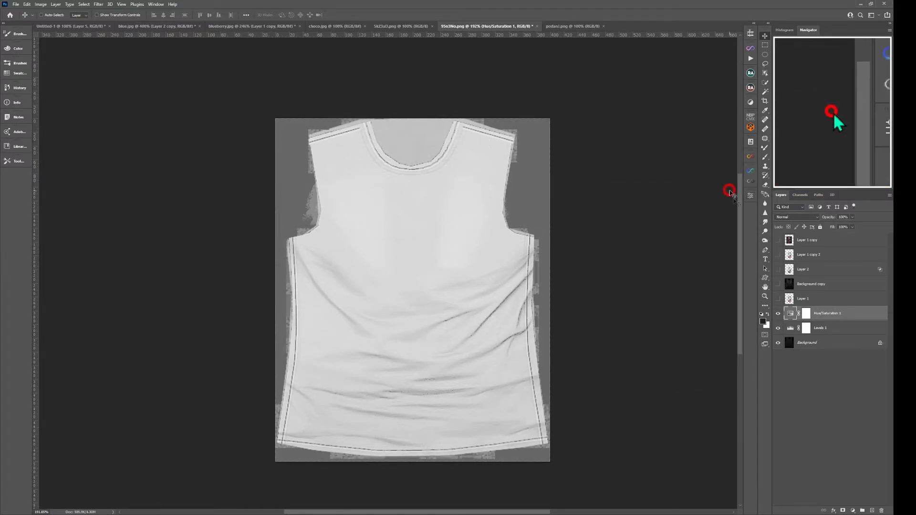
Copy the Hue/Saturation 1 and Levels 1 adjustments together into the 5kZ3aD.png and podanI.png textures, and return to 95n3No.png
key(shift)
shift+click(823, 331)
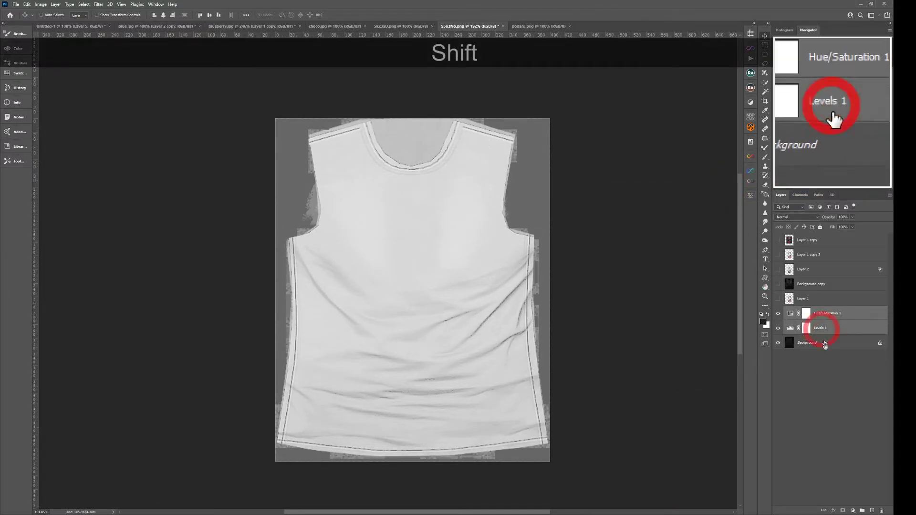
click(817, 317)
key(shift)
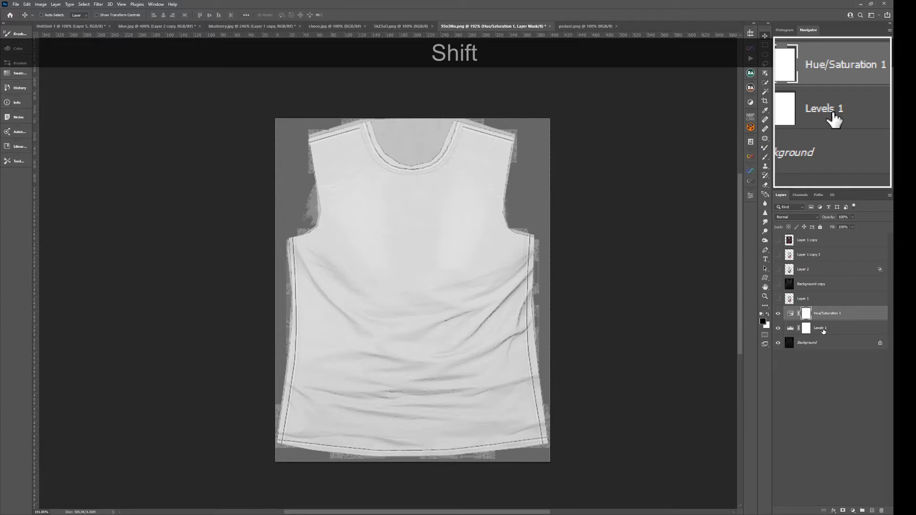
shift+click(823, 329)
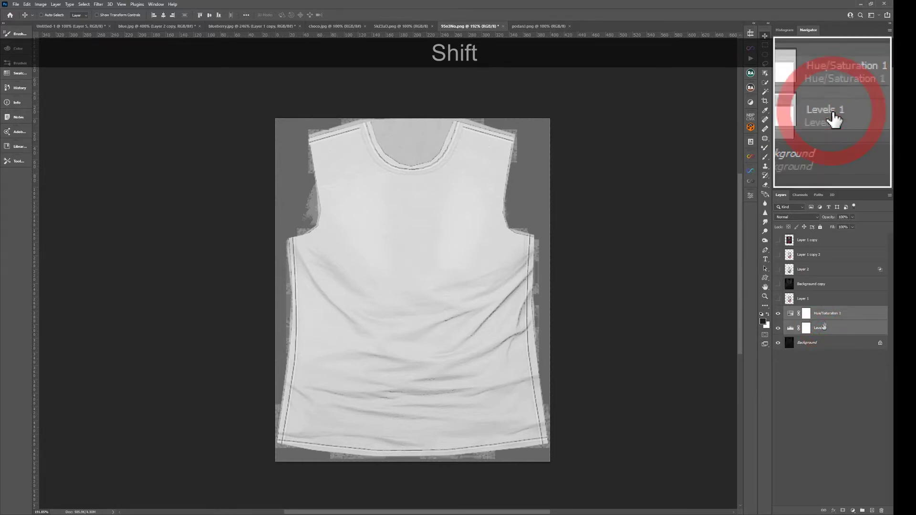
drag(819, 313, 433, 258)
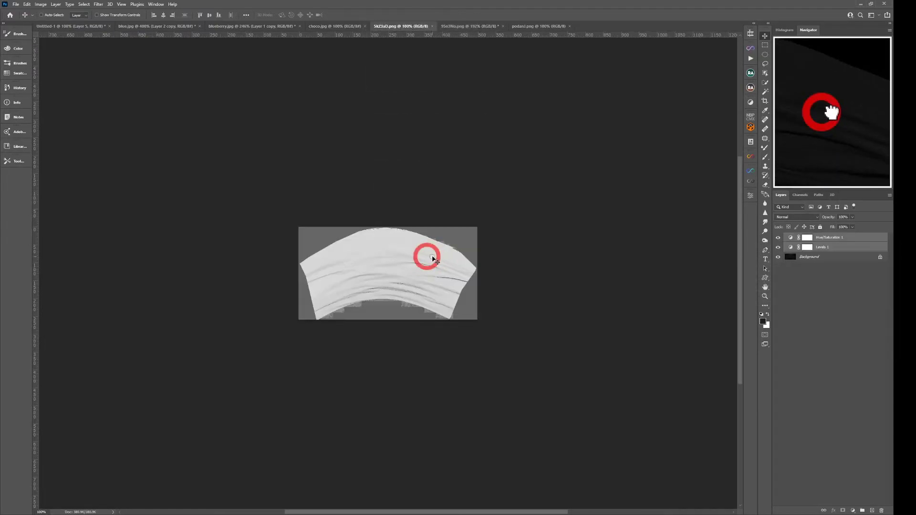
drag(819, 239, 477, 246)
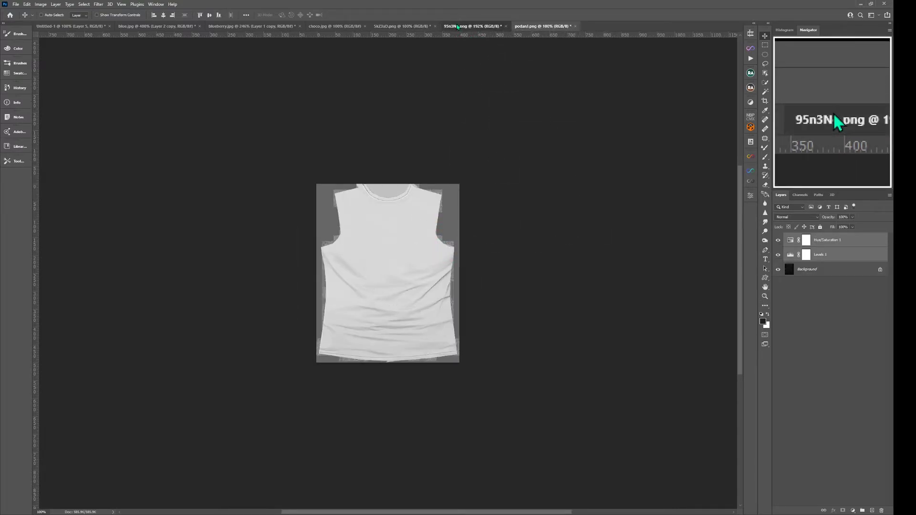
drag(457, 26, 495, 121)
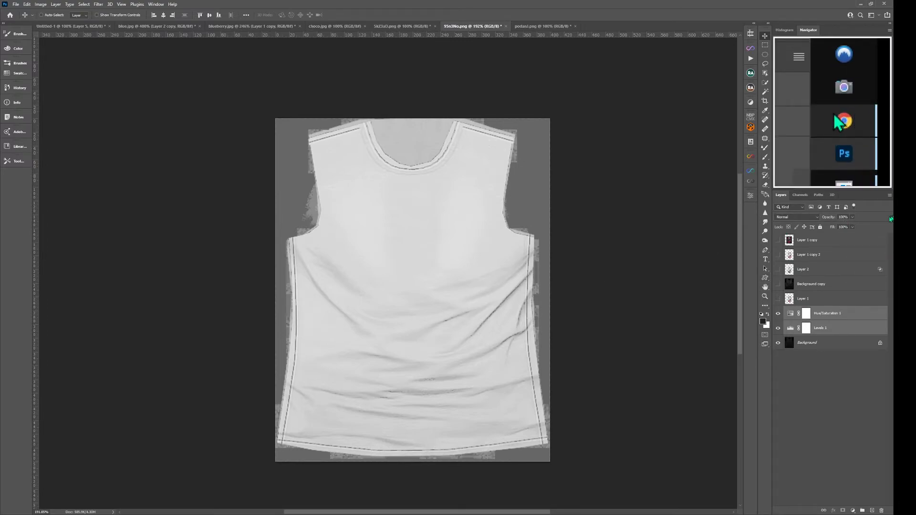
Switch to Chrome and search Pinterest for "print design"
click(906, 110)
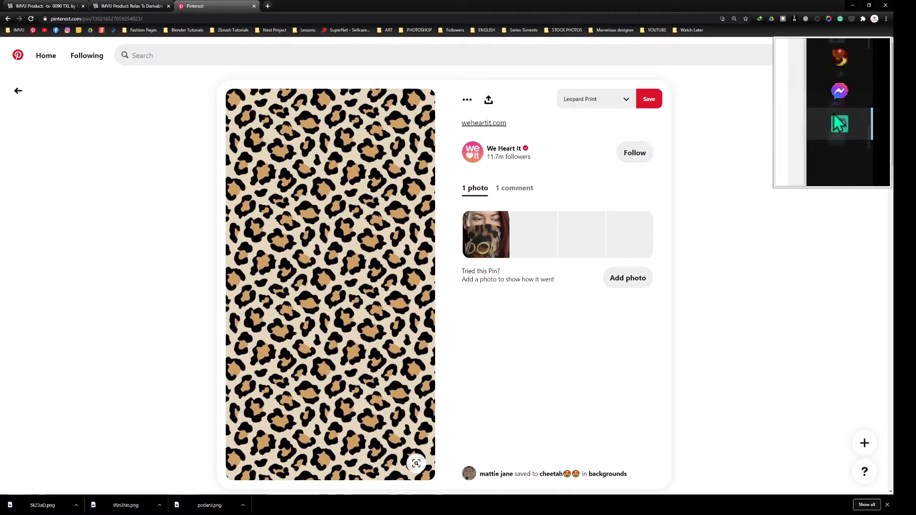
click(905, 125)
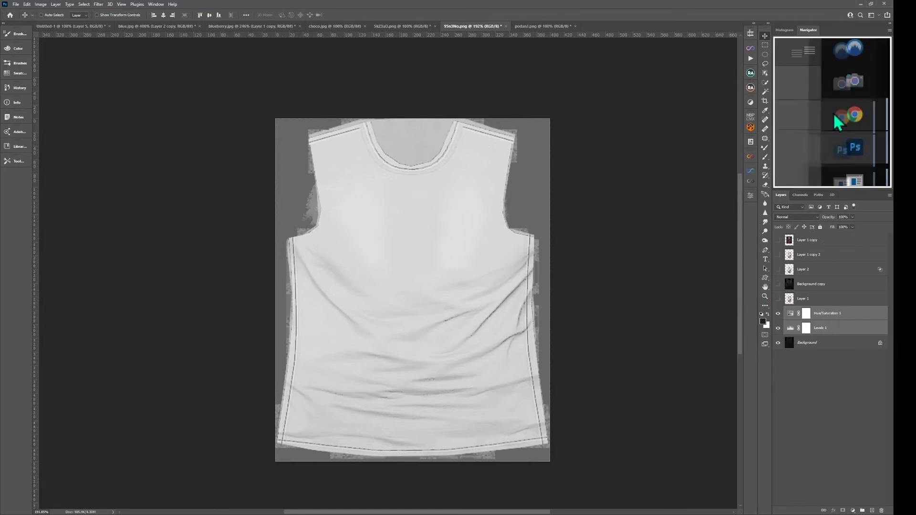
click(905, 110)
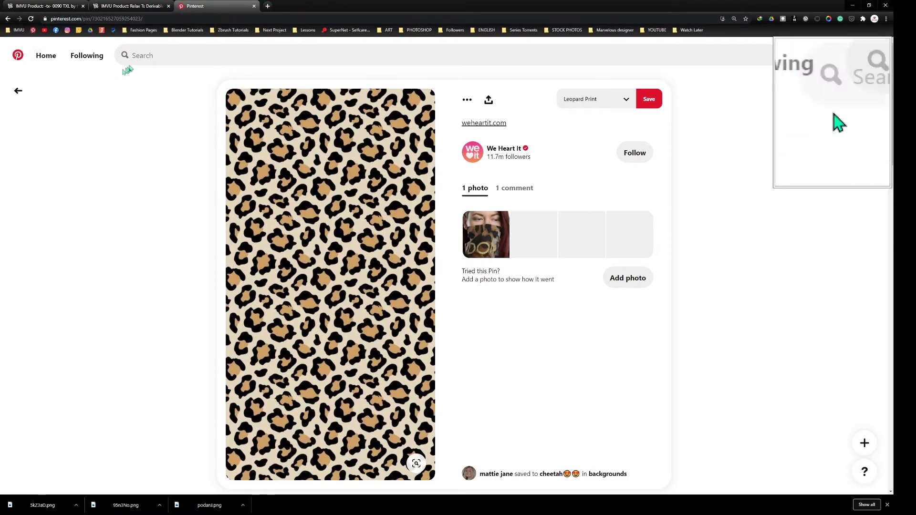
click(144, 57)
text(print design)
key(Return)
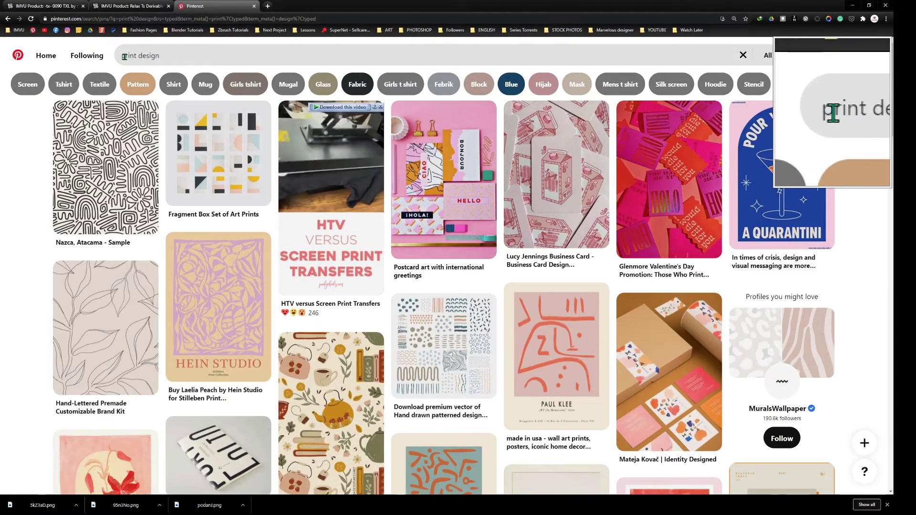
Search Pinterest for "tshirt design" and open the "Riding the Retrowave" shirt pin from the results
drag(121, 57, 136, 56)
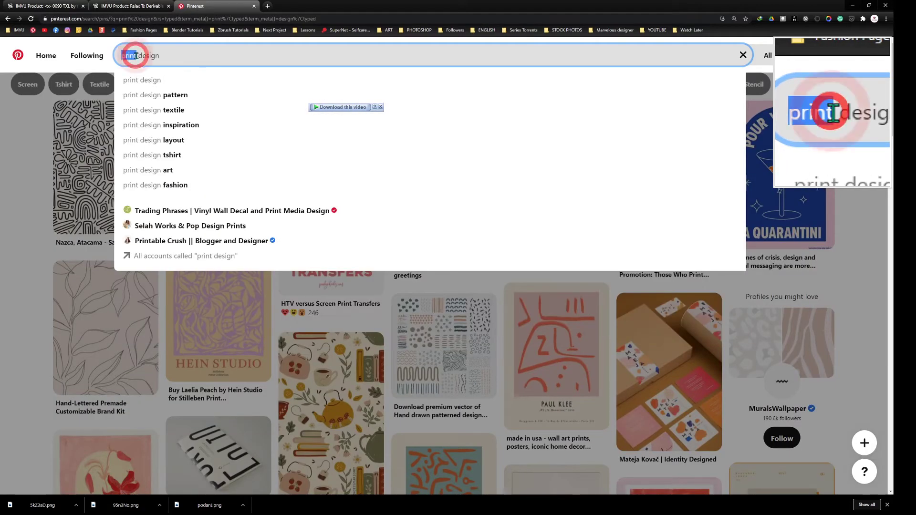
text(tshirt)
key(Return)
key(Return)
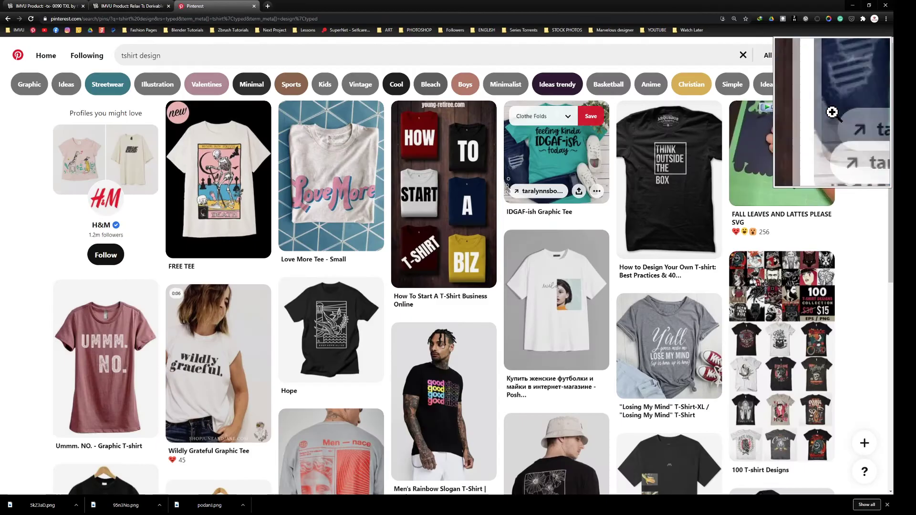
scroll(517, 224, down, 2)
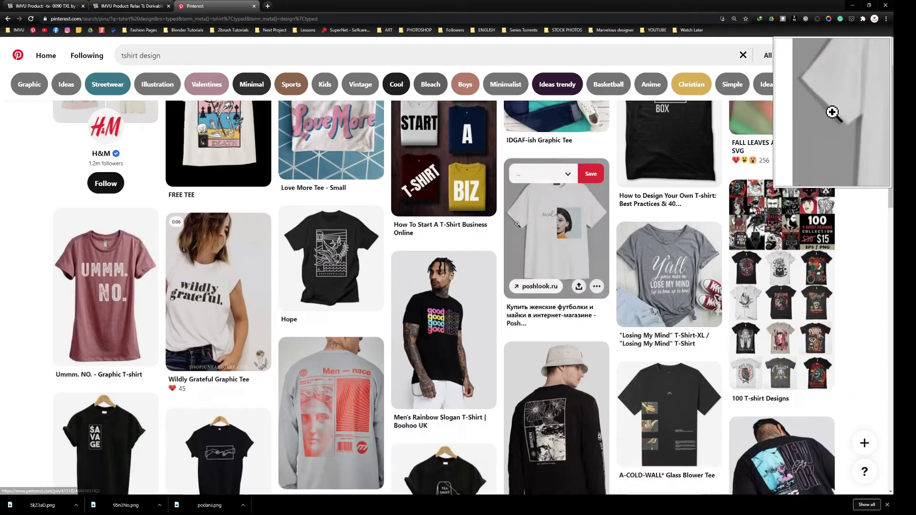
scroll(517, 225, down, 15)
scroll(517, 226, down, 12)
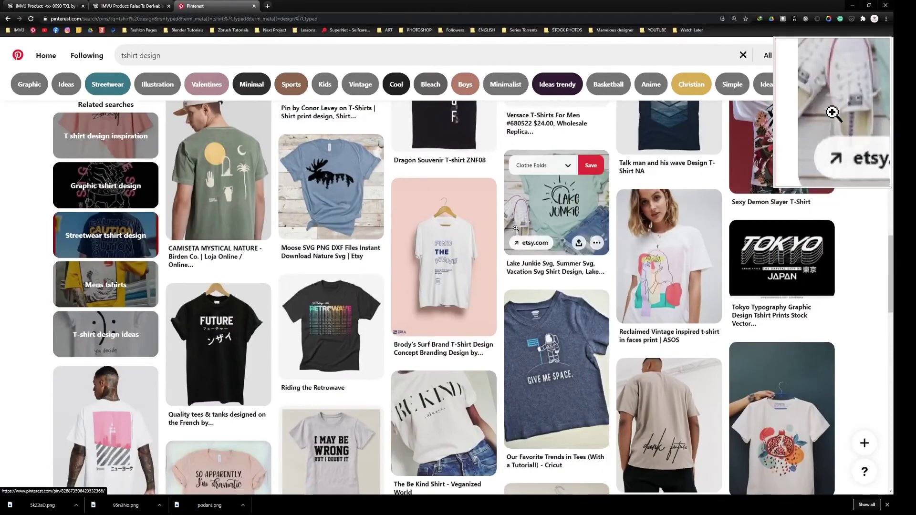
scroll(515, 228, down, 3)
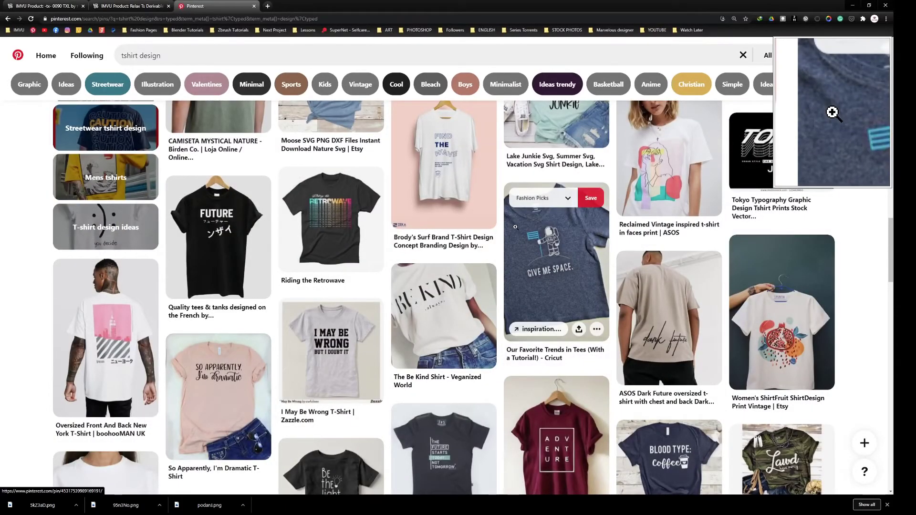
click(350, 238)
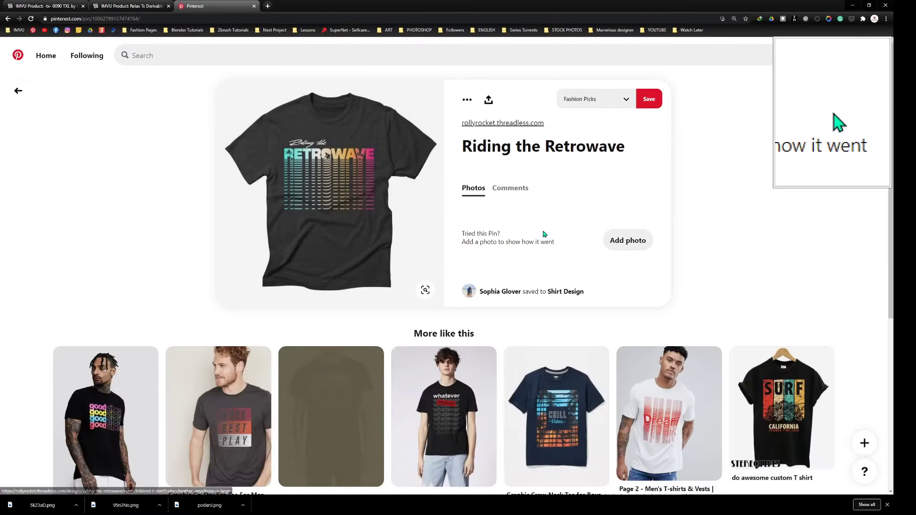
Capture the Chill Vibes print from the "Graphic Crew-Neck Tee for Boys" pin and paste it into the 95n3No.png shirt texture in Photoshop
key(Print)
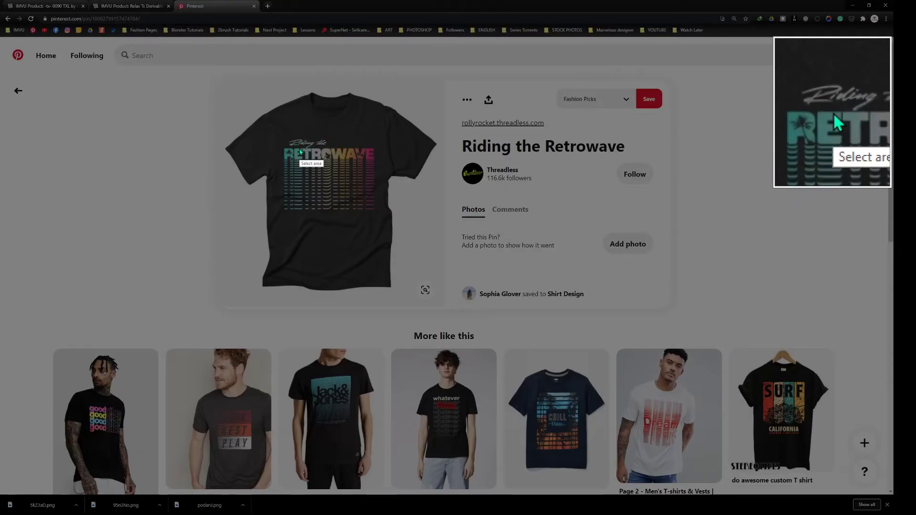
key(Escape)
click(553, 413)
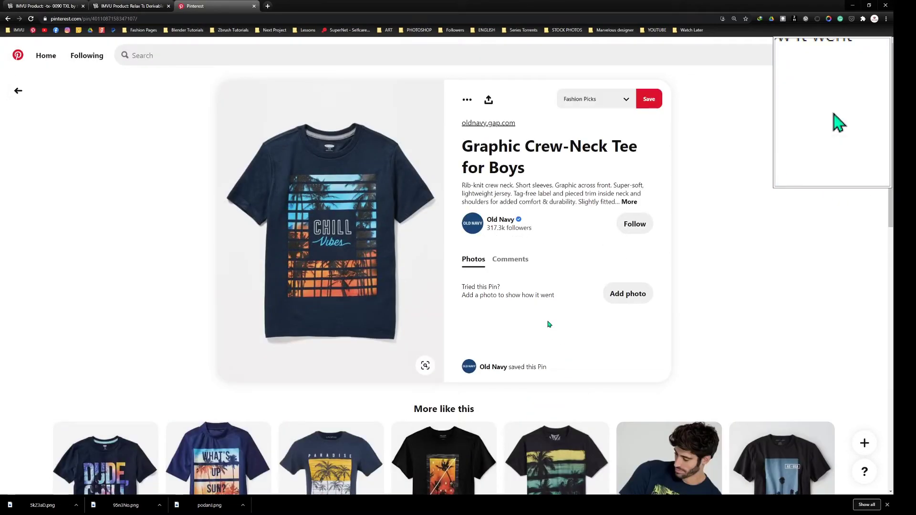
key(Print)
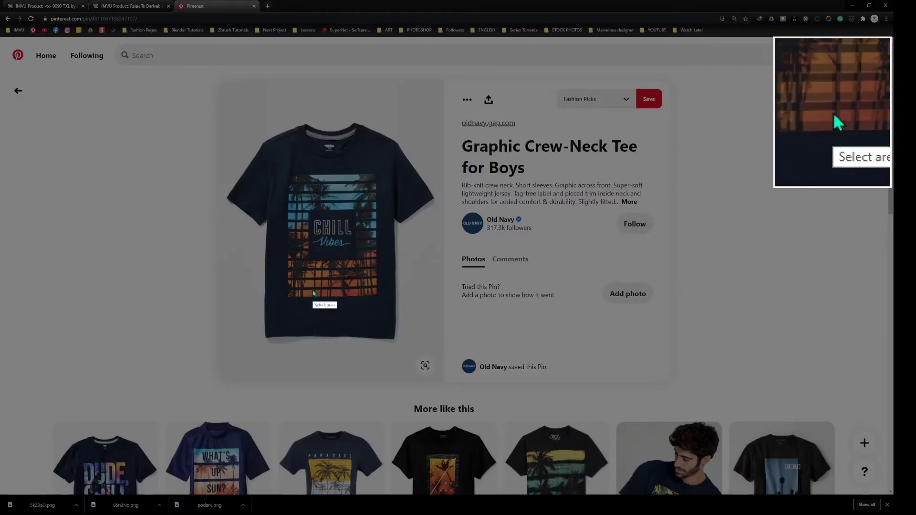
drag(280, 168, 388, 305)
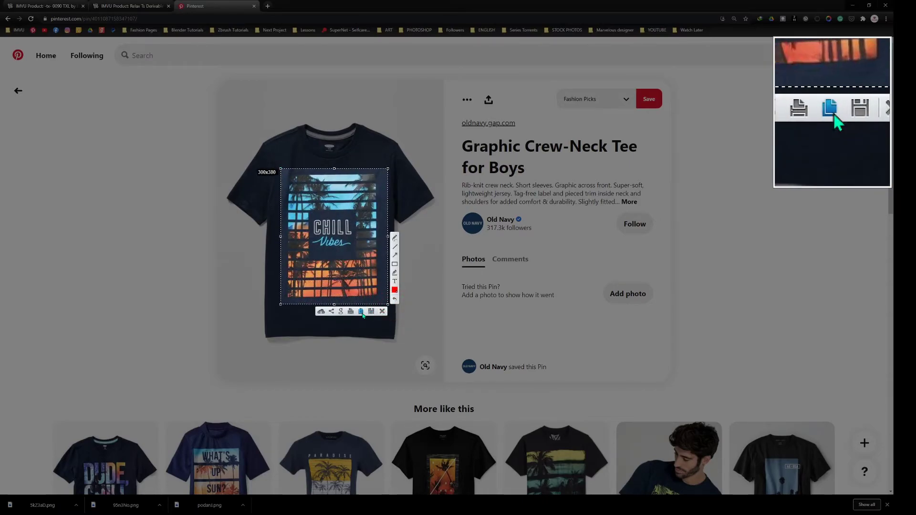
click(362, 312)
click(905, 72)
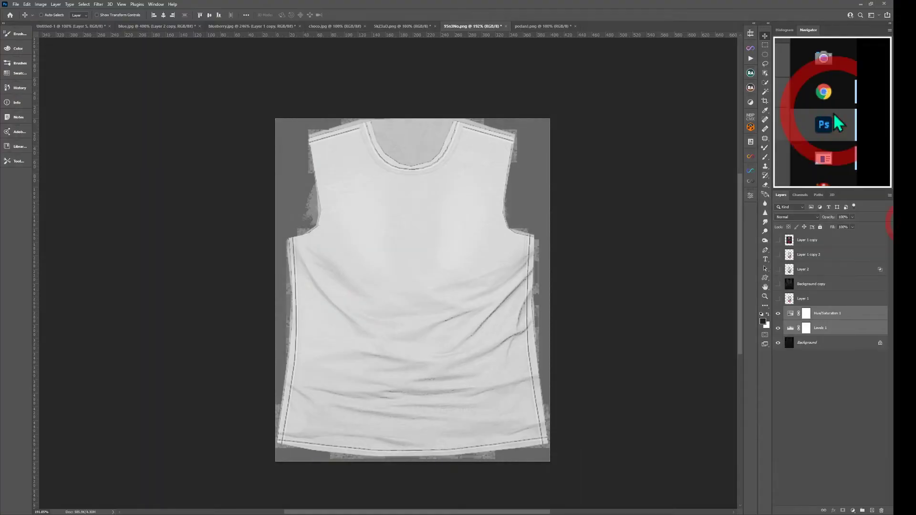
key(ctrl+v)
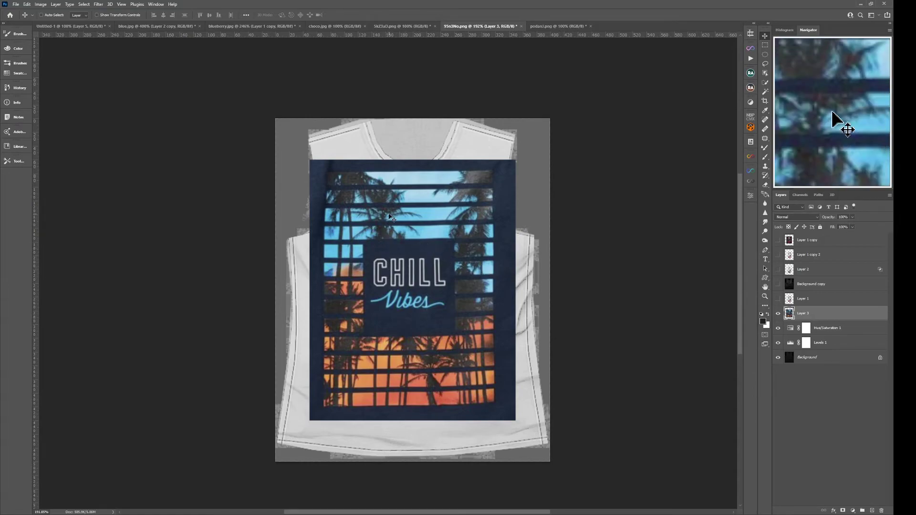
Try selecting the top three stripes of the Chill Vibes print with combined rectangular marquees, and clear the selection
key(m)
drag(326, 173, 494, 184)
key(space)
key(shift)
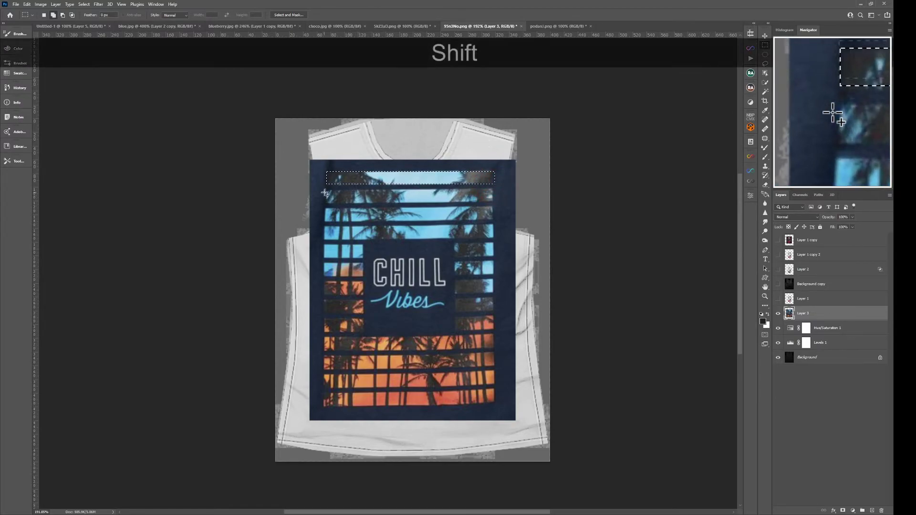
drag(326, 190, 491, 202)
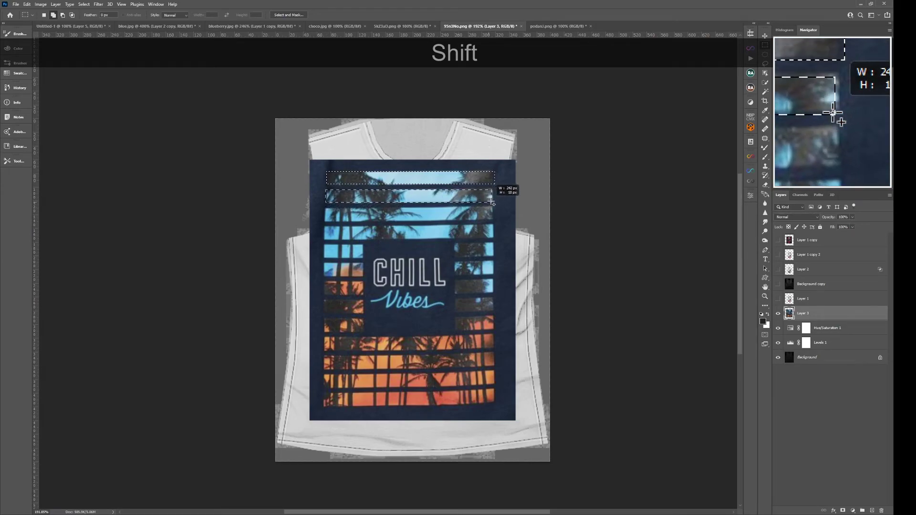
key(space)
drag(494, 201, 495, 202)
drag(324, 208, 492, 220)
key(space)
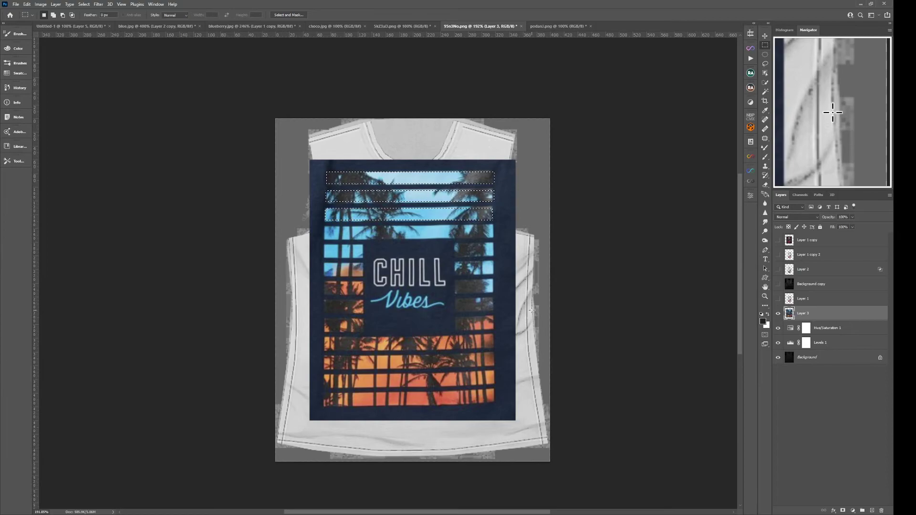
key(ctrl+d)
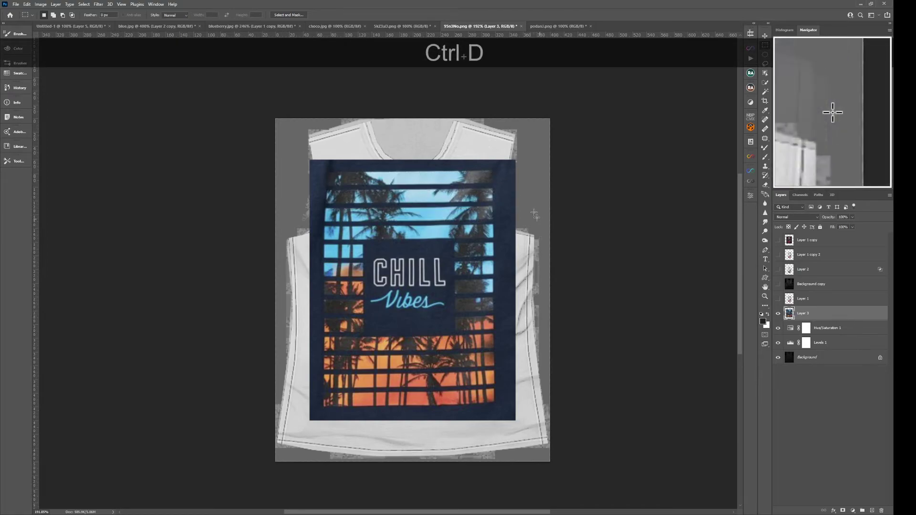
Try removing the navy background of the Chill Vibes print using a Color Range selection with fuzziness 38, and clear the selection
click(84, 4)
click(98, 74)
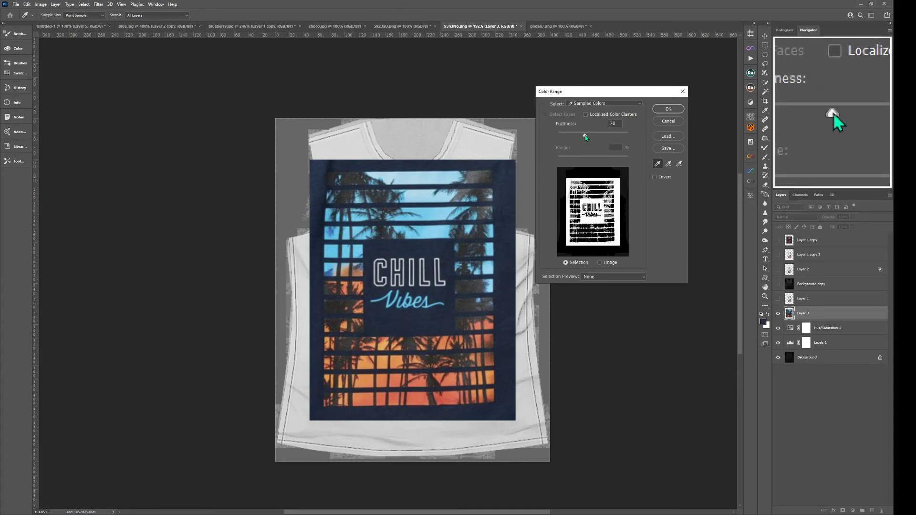
drag(585, 137, 571, 138)
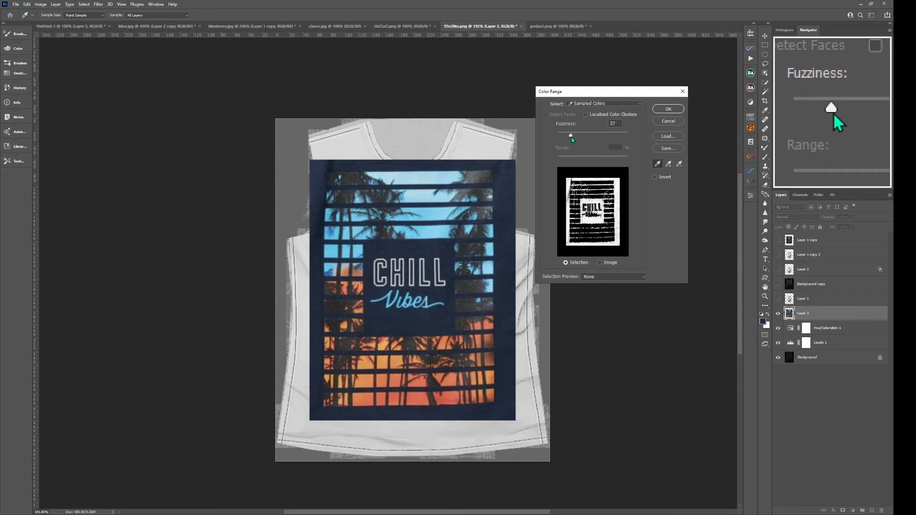
click(572, 137)
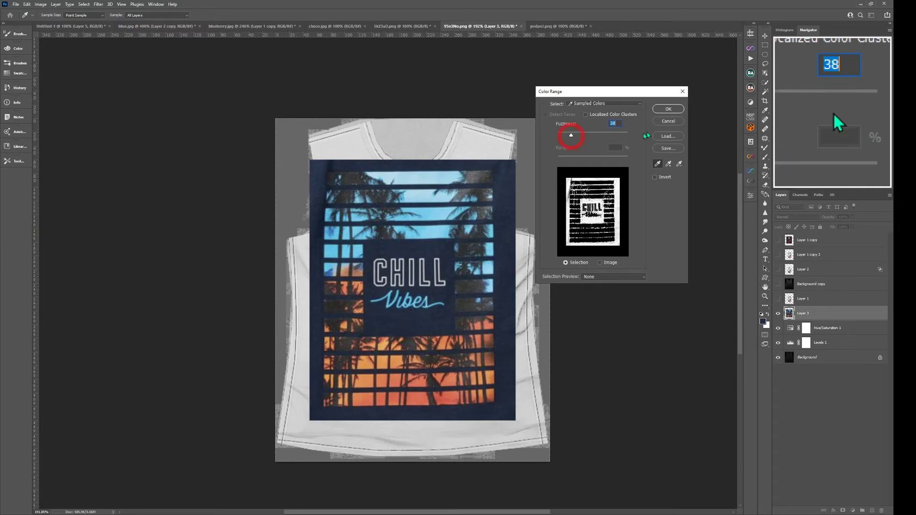
click(669, 110)
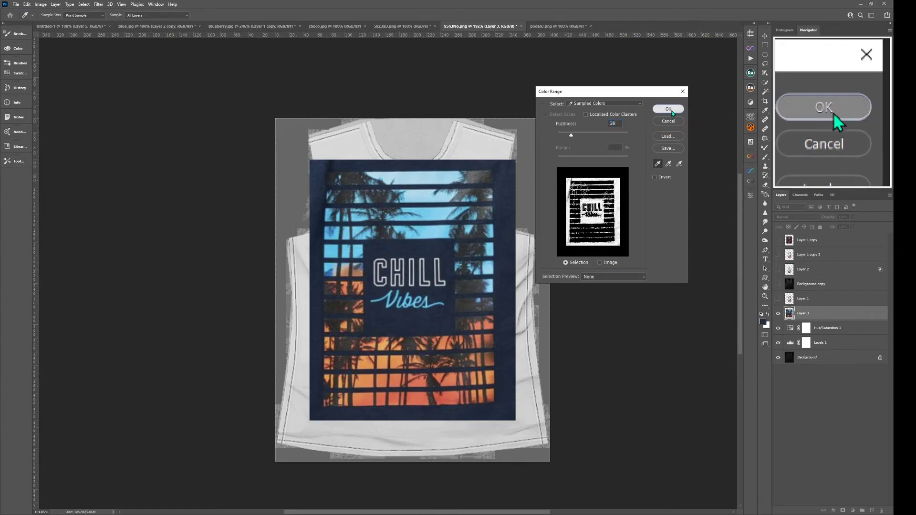
key(Delete)
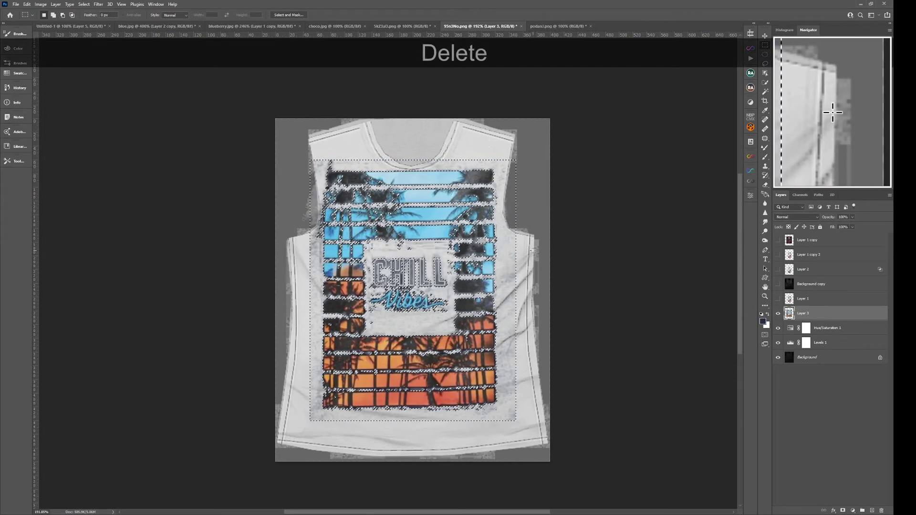
key(ctrl)
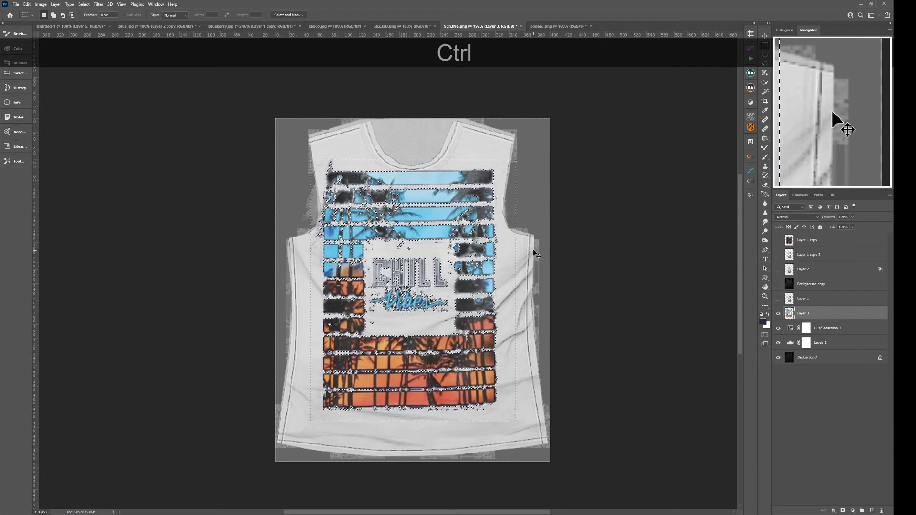
key(ctrl+d)
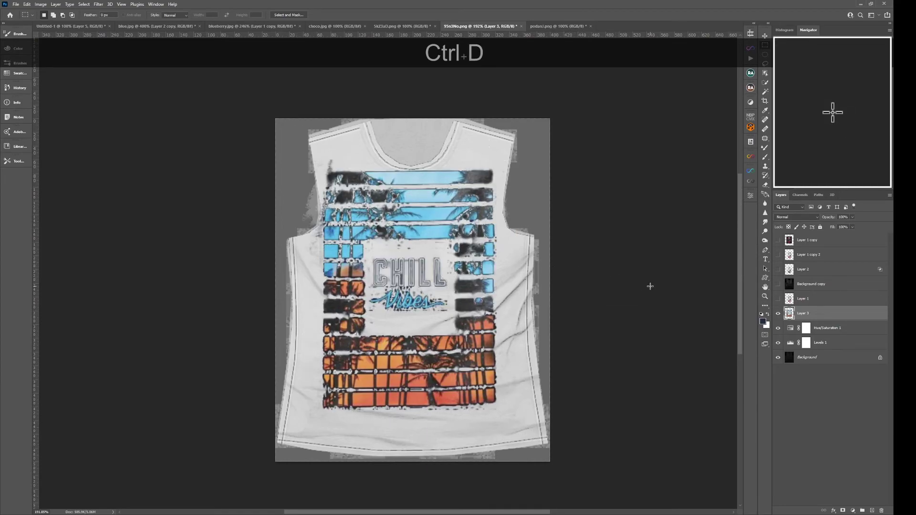
Undo the background deletion on the Chill Vibes print and leave the print without a selection
key(ctrl+w)
key(ctrl+w)
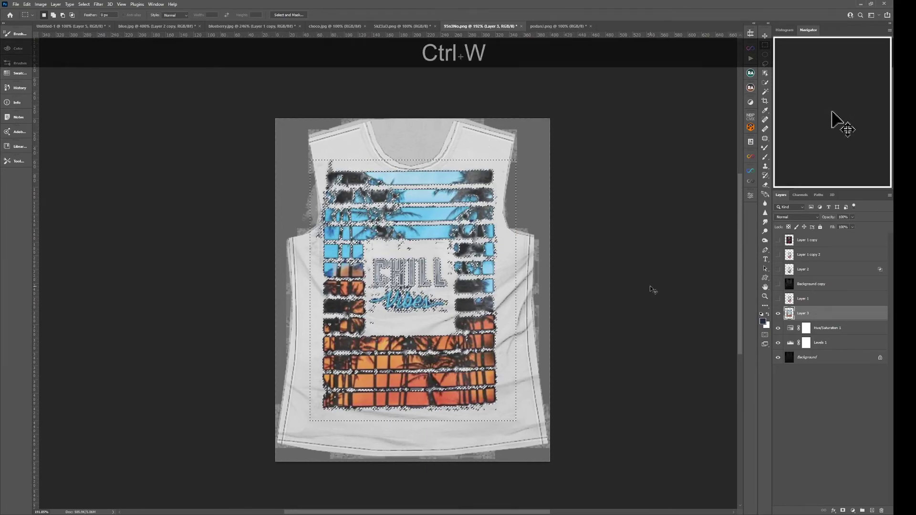
key(ctrl+w)
key(d)
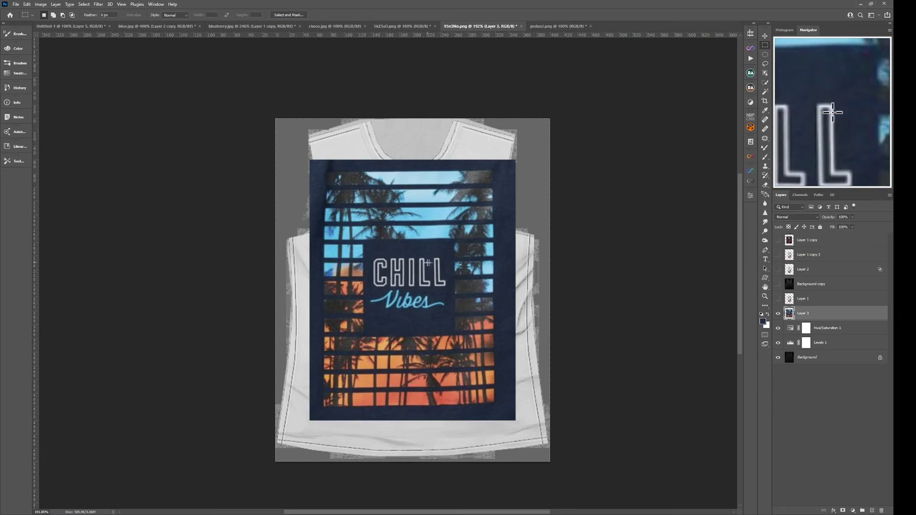
Compare the Chill Vibes print with inverted and original colors, and return it to the original colors
key(ctrl+i)
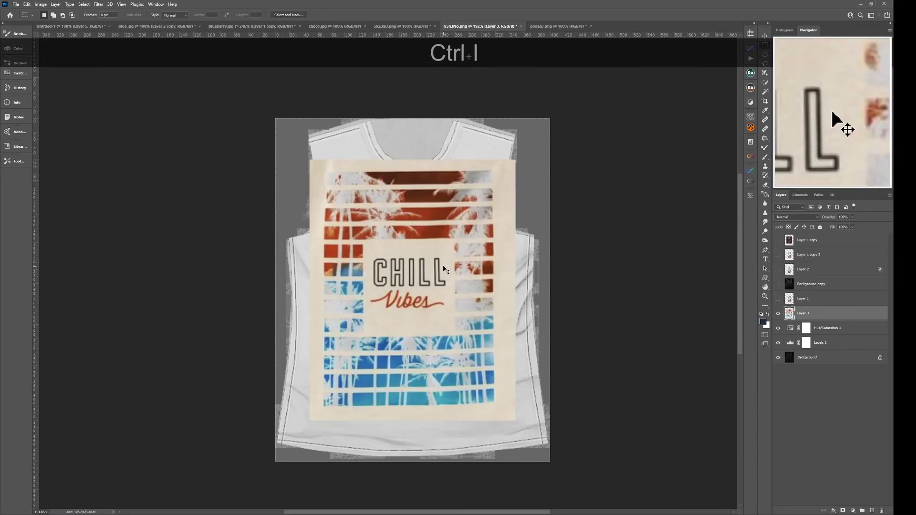
key(ctrl+i)
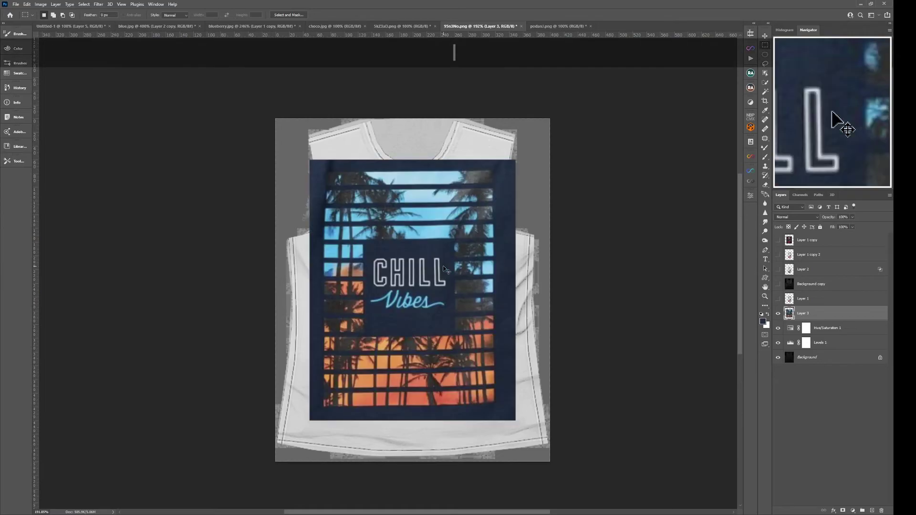
key(ctrl+i)
key(ctrl+i)
key(ctrl+i)
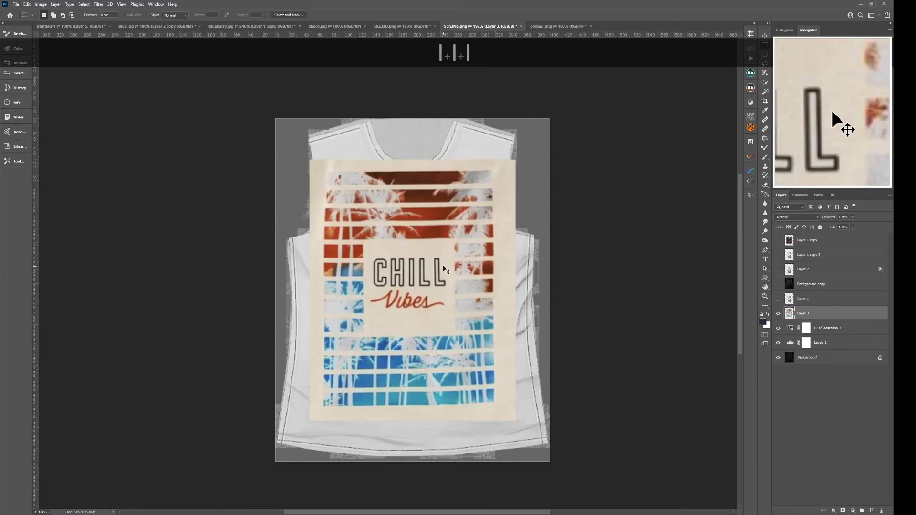
key(ctrl+i)
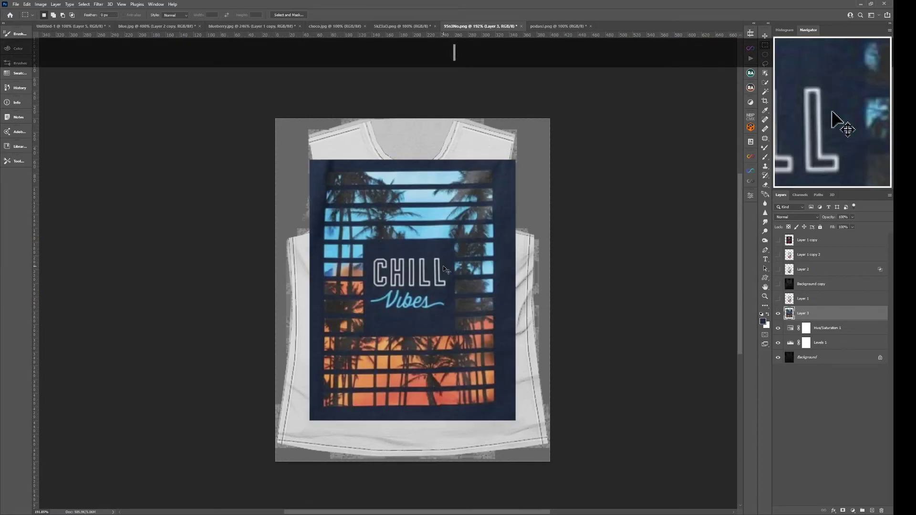
Duplicate the print layer, hide the original, invert the copy, and set its Levels input black to 134 and white to 210
key(ctrl+j)
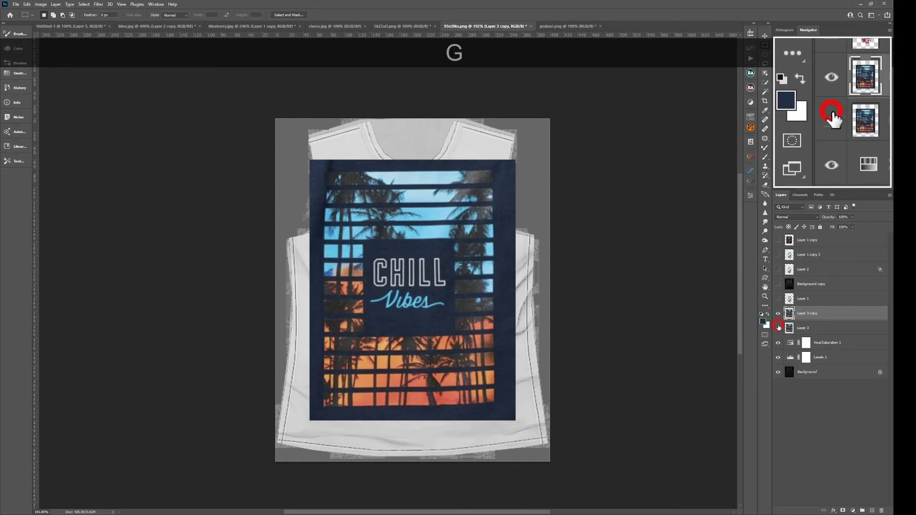
key(ctrl+i)
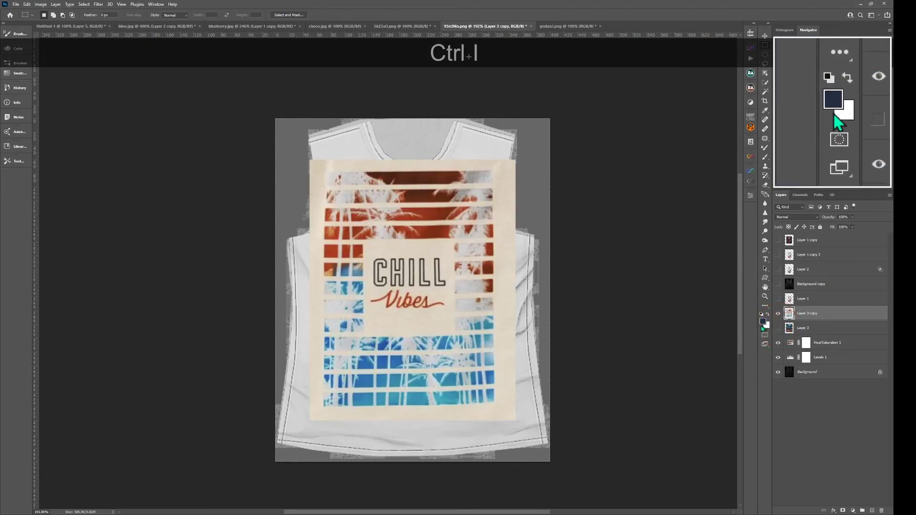
key(ctrl+l)
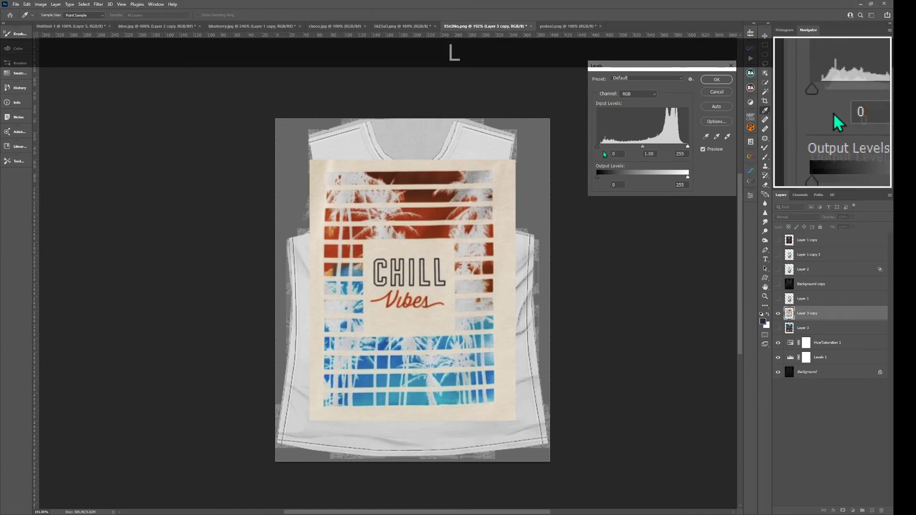
drag(597, 147, 648, 151)
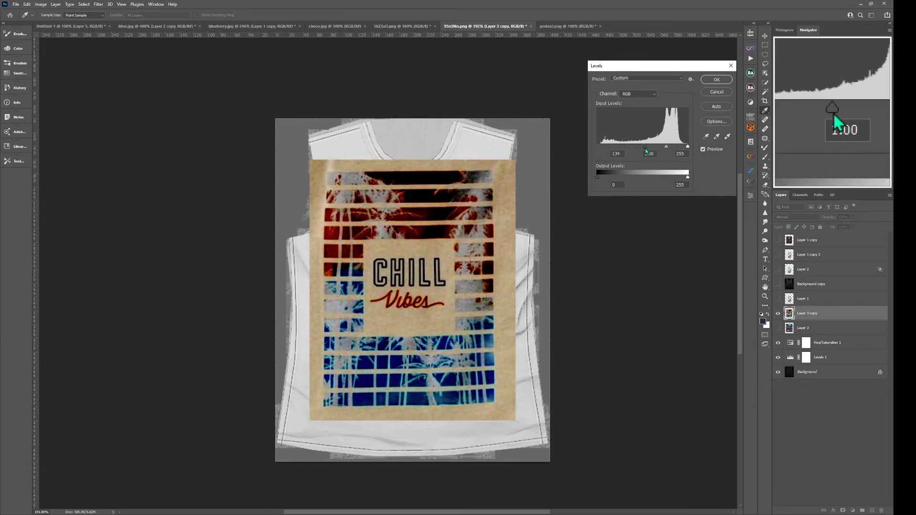
drag(689, 148, 674, 150)
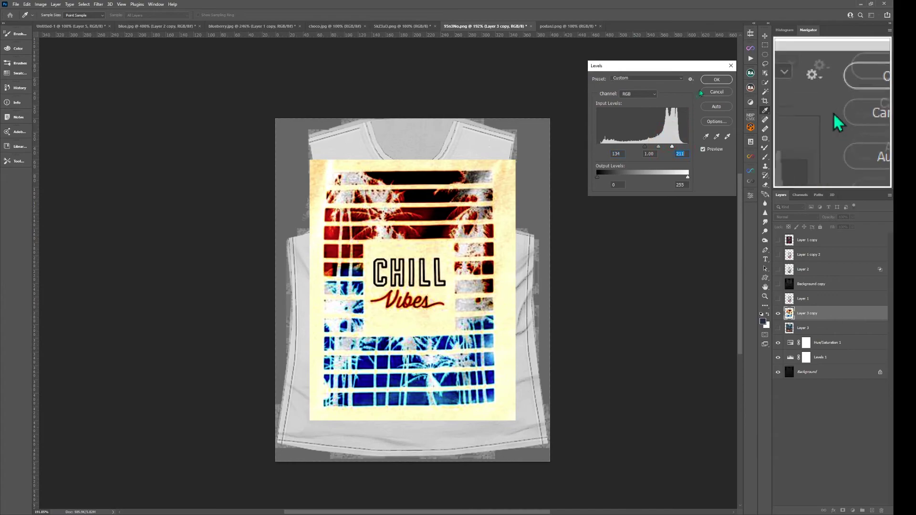
click(717, 79)
Select the cream background of the inverted print copy with Color Range, sampling its upper border and raising the fuzziness
click(99, 4)
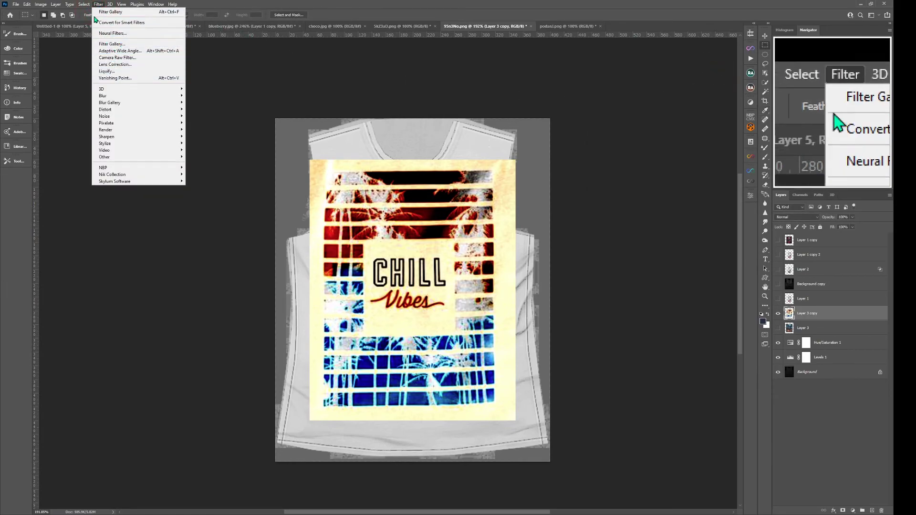
mouse_move(84, 4)
click(98, 74)
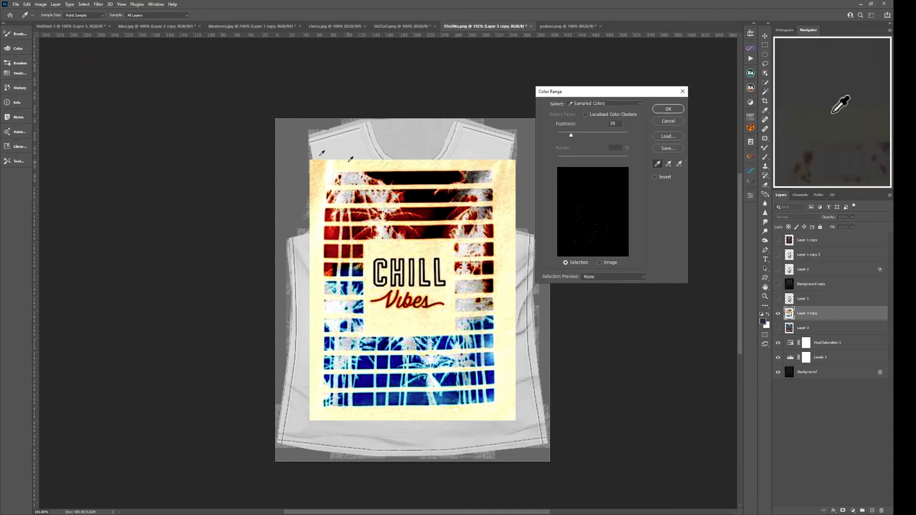
click(399, 163)
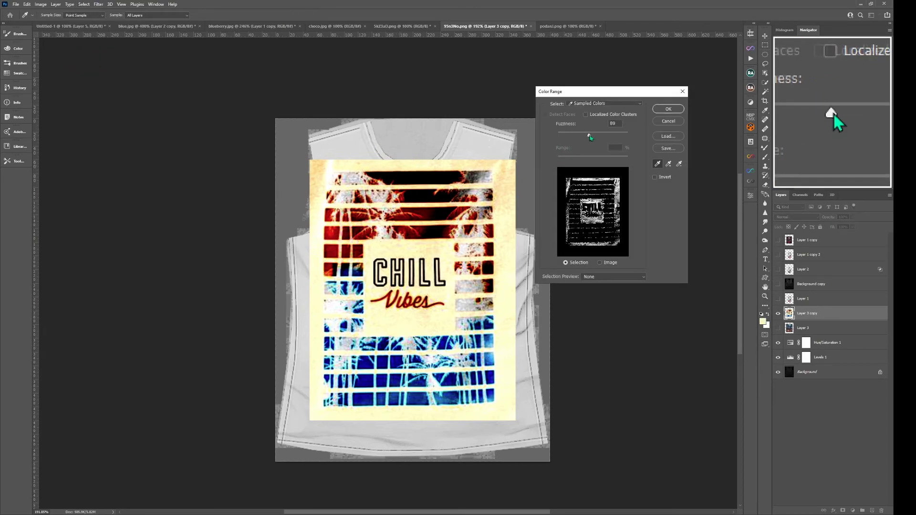
click(618, 137)
drag(608, 135, 604, 135)
click(661, 111)
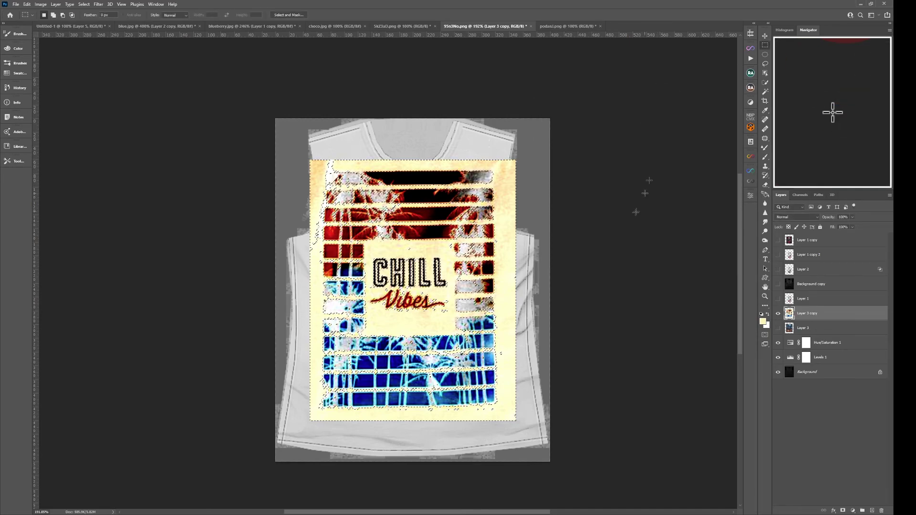
Delete the inverted copy, show the original print layer, and try removing its navy background with the active selection
drag(787, 313, 883, 509)
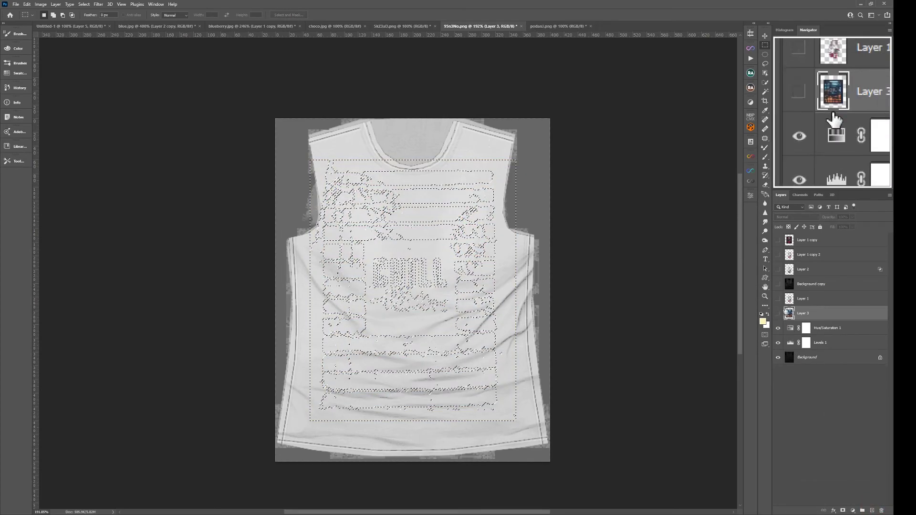
click(778, 313)
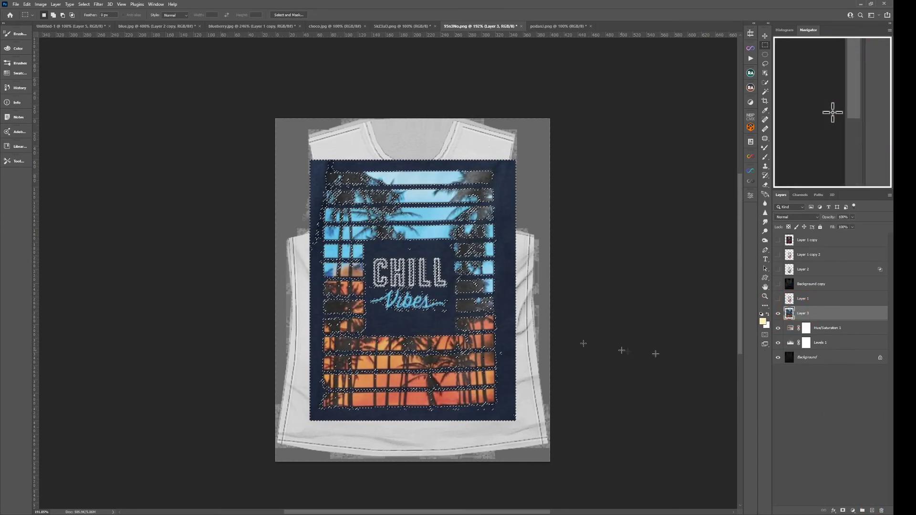
key(Delete)
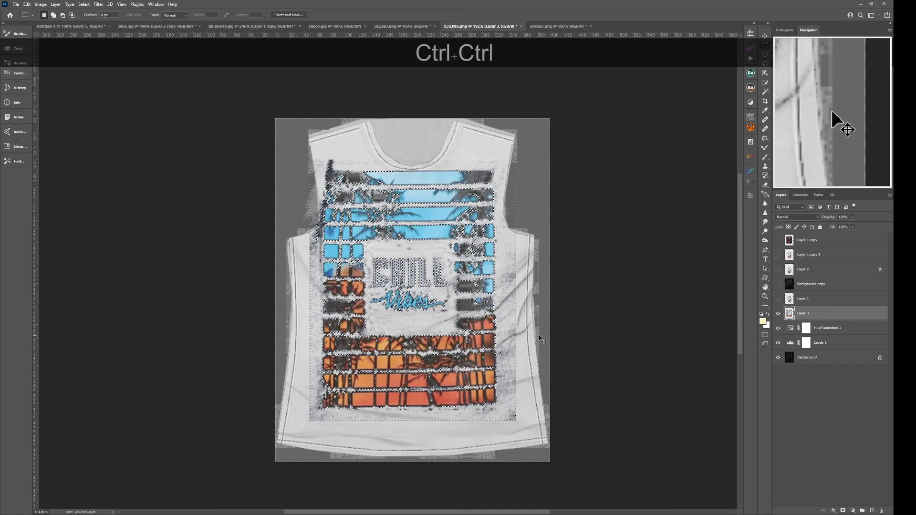
key(ctrl+x)
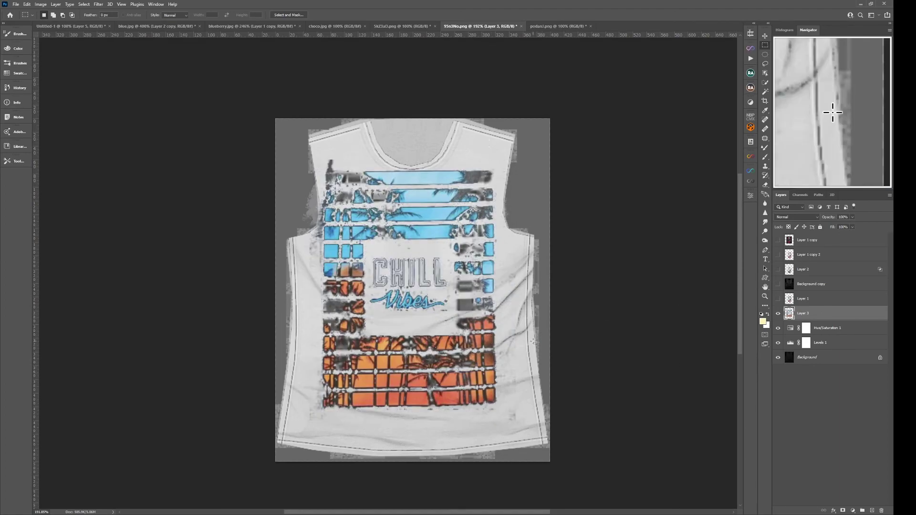
Undo the background removal on the original print and clear the selection
key(ctrl+z)
key(ctrl+z)
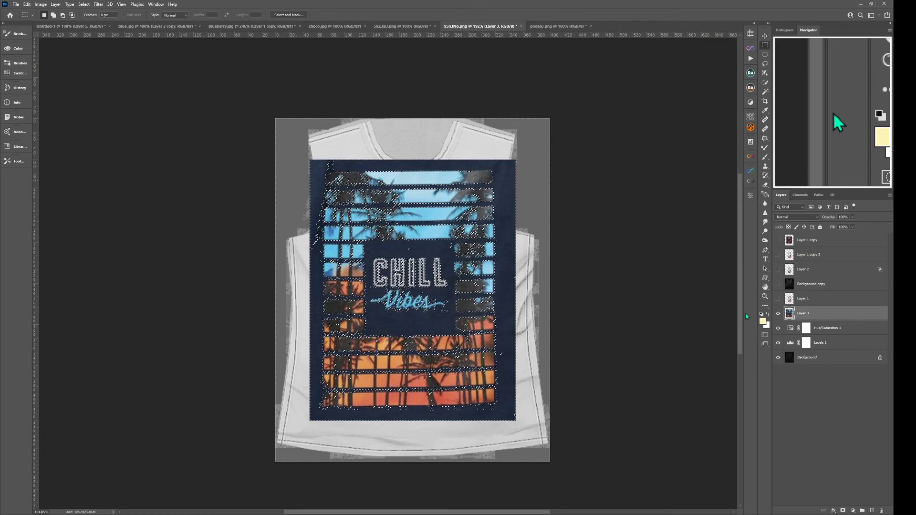
key(ctrl+d)
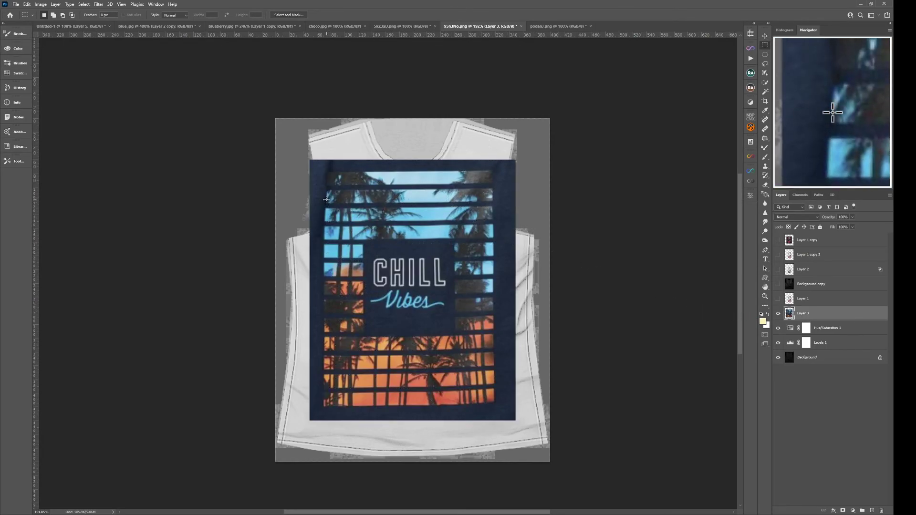
Delete the Chill Vibes print layer from the shirt texture
ctrl+click(436, 258)
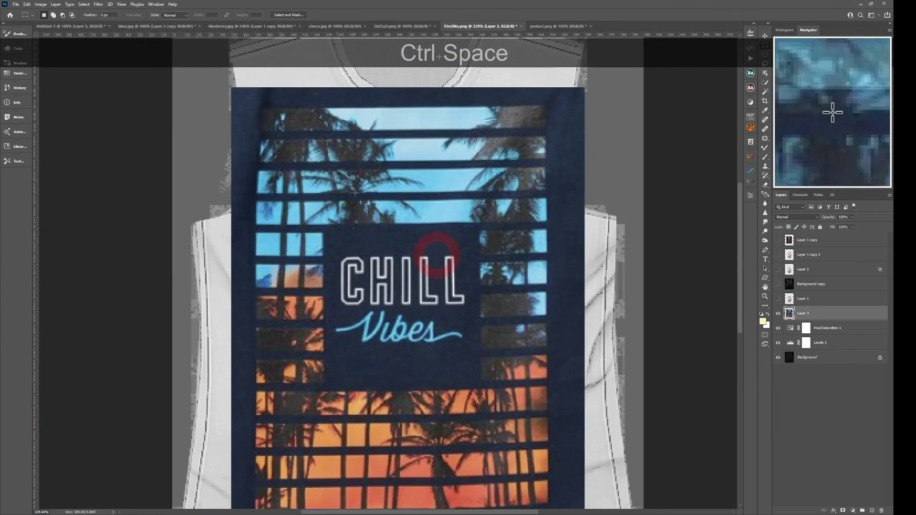
drag(516, 165, 516, 142)
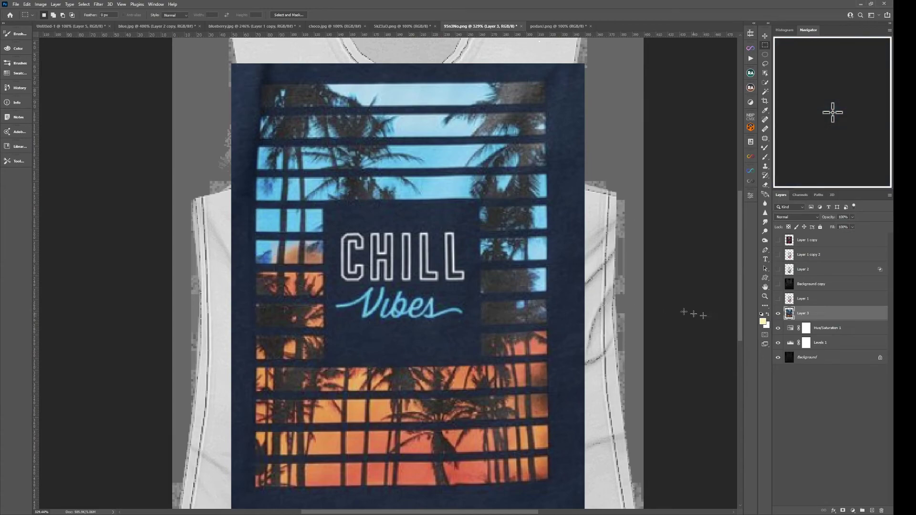
key(Delete)
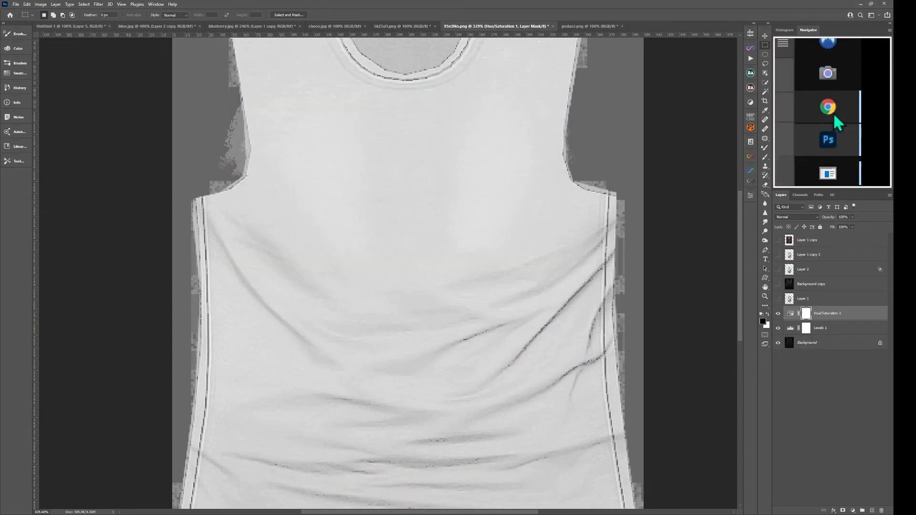
Switch to Chrome and open the "Dude, Chill" Old Navy T-shirt pin from the related Pinterest pins
click(902, 217)
scroll(404, 239, down, 5)
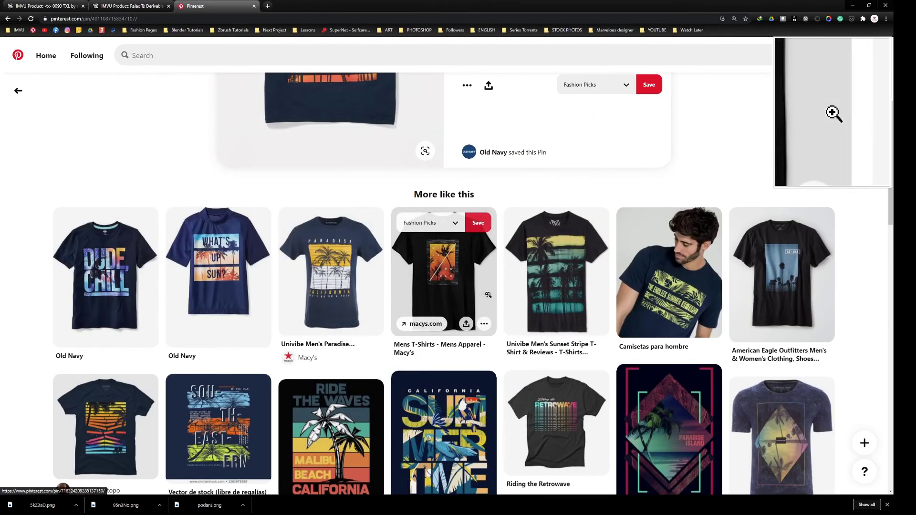
click(108, 285)
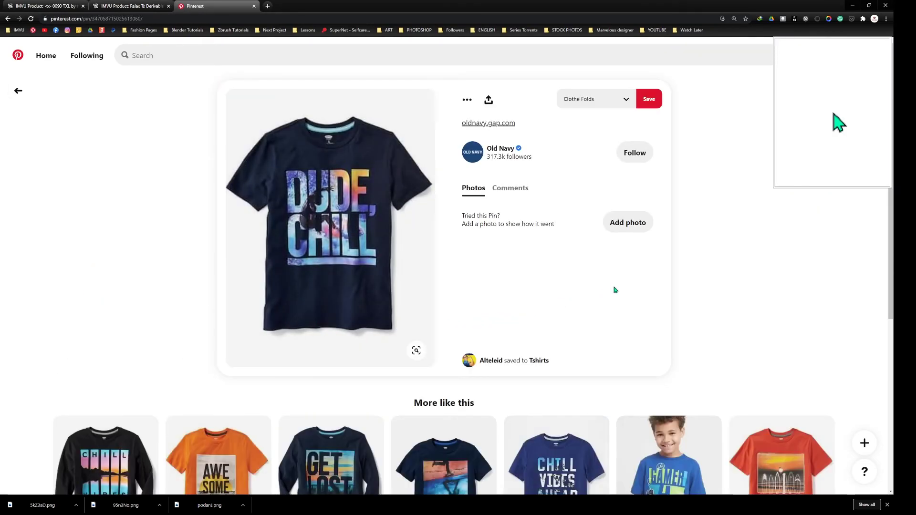
Copy a screen capture of the "Dude, Chill" print and paste it onto the grey shirt texture in Photoshop
key(Print)
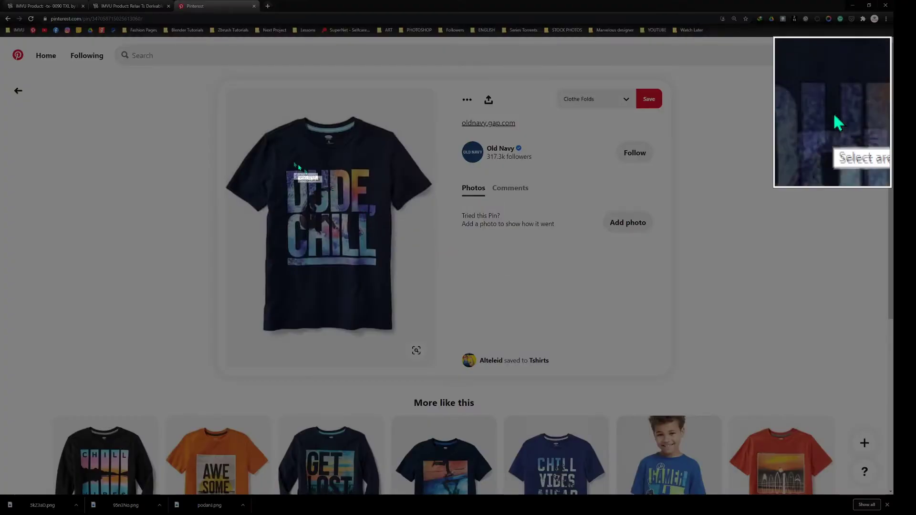
drag(278, 163, 381, 276)
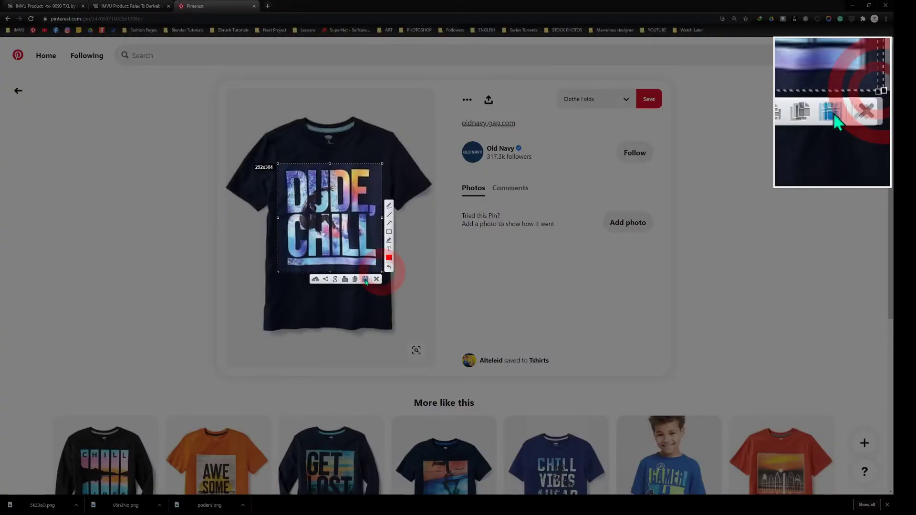
click(359, 282)
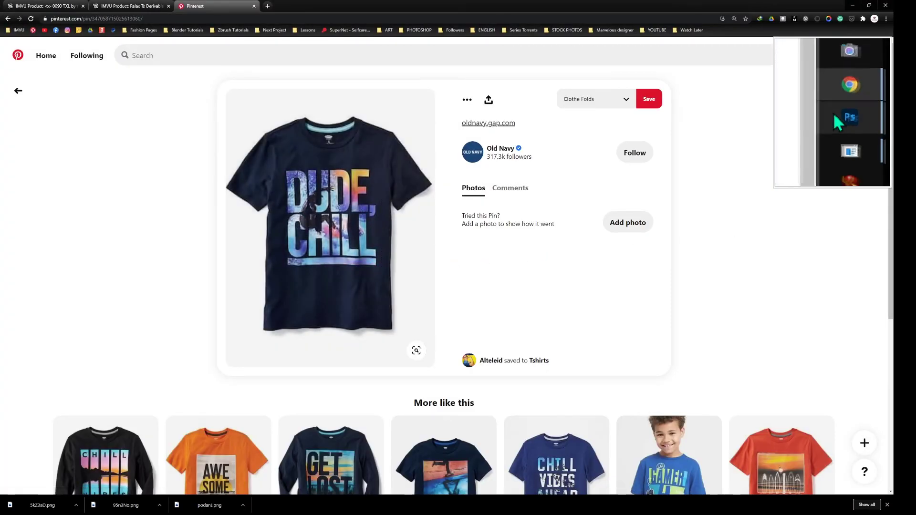
click(835, 117)
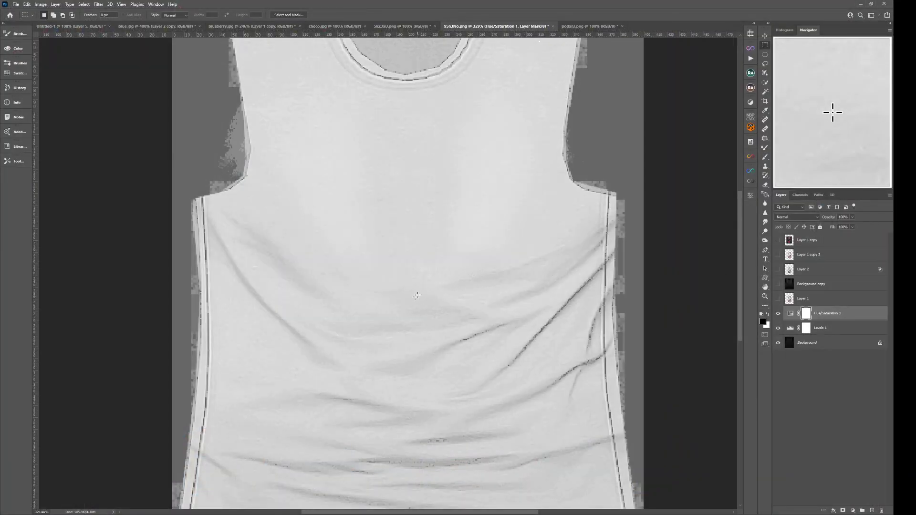
drag(418, 295, 374, 327)
key(ctrl+v)
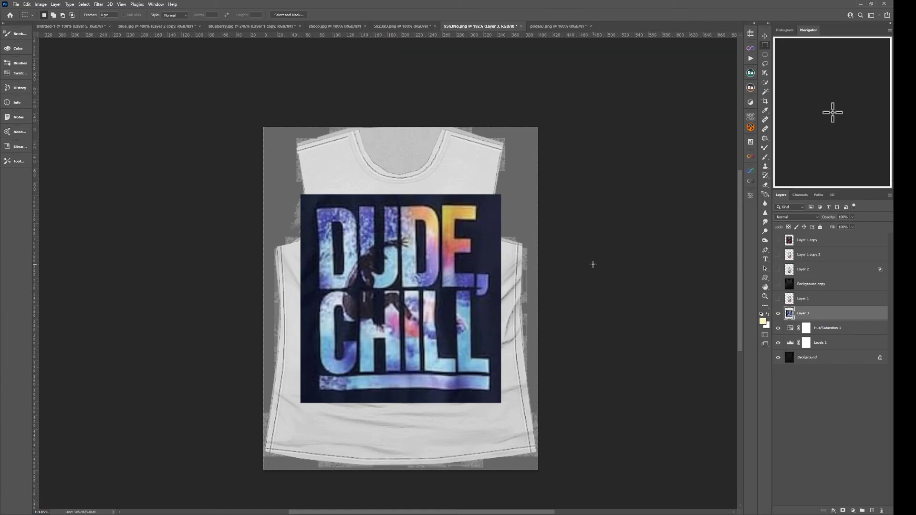
Duplicate the pasted print layer, hide the original, and invert the colors of the copy
key(ctrl+j)
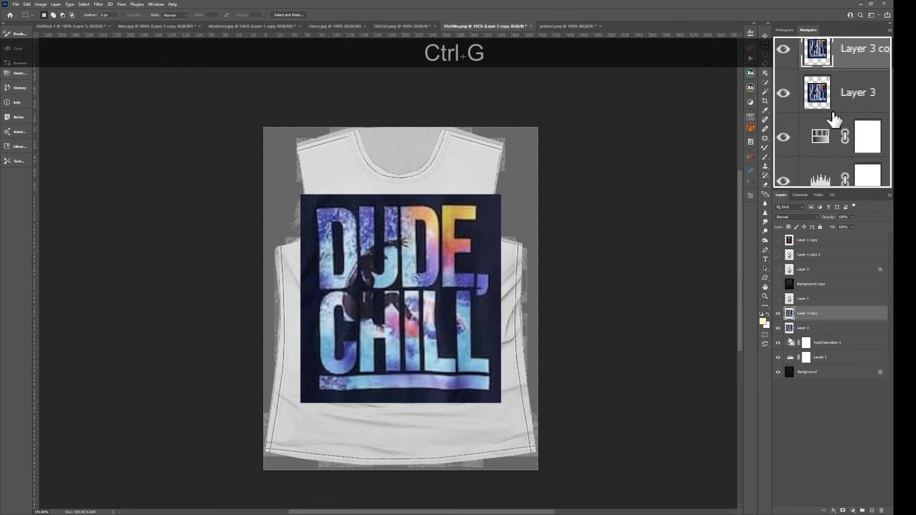
click(780, 332)
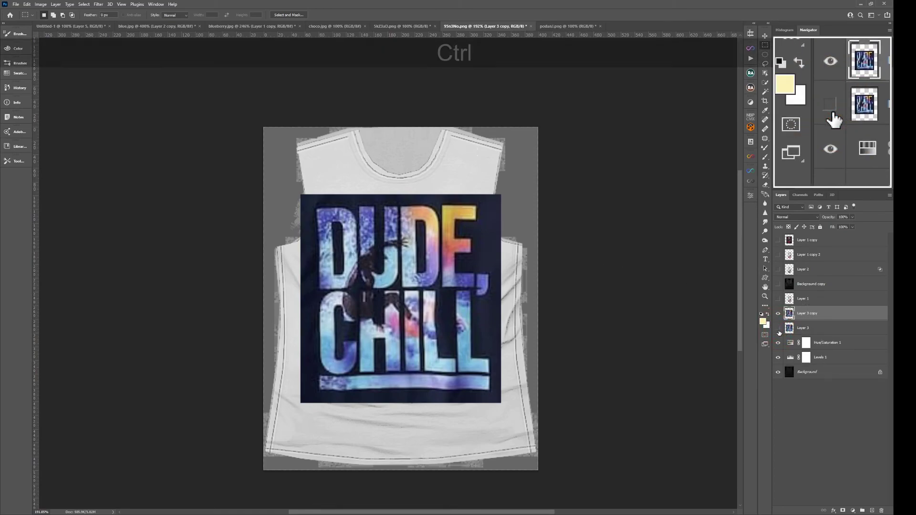
key(ctrl+i)
key(ctrl+i)
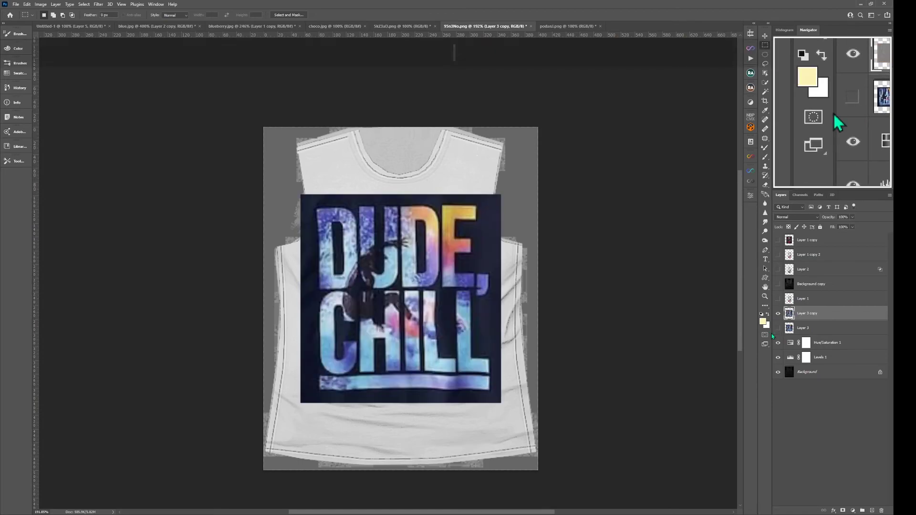
key(ctrl+i)
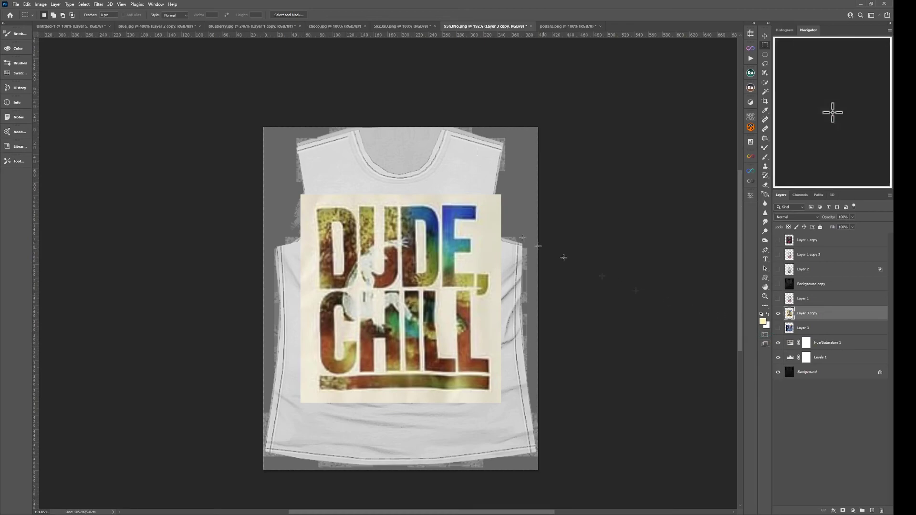
Select the inverted copy's cream background with Color Range, using sampled colors and a fuzziness of 74
click(84, 4)
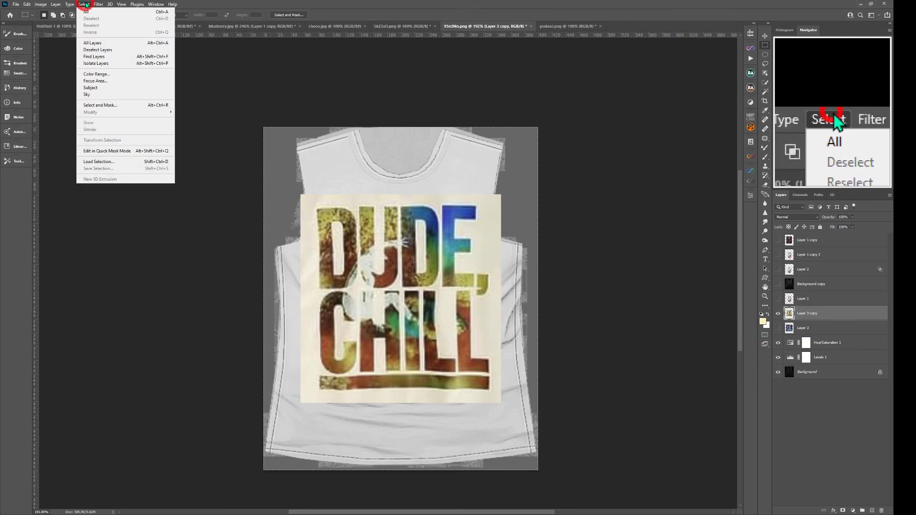
click(98, 75)
click(491, 183)
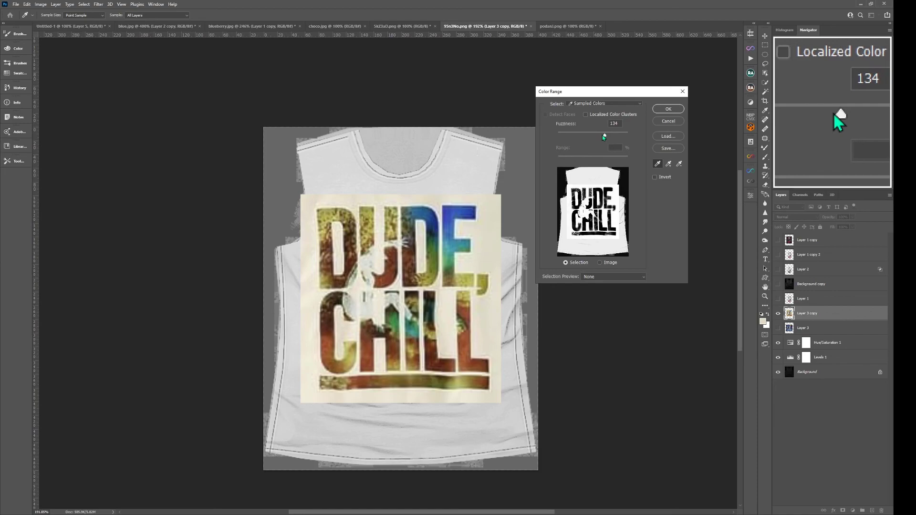
drag(605, 137, 585, 137)
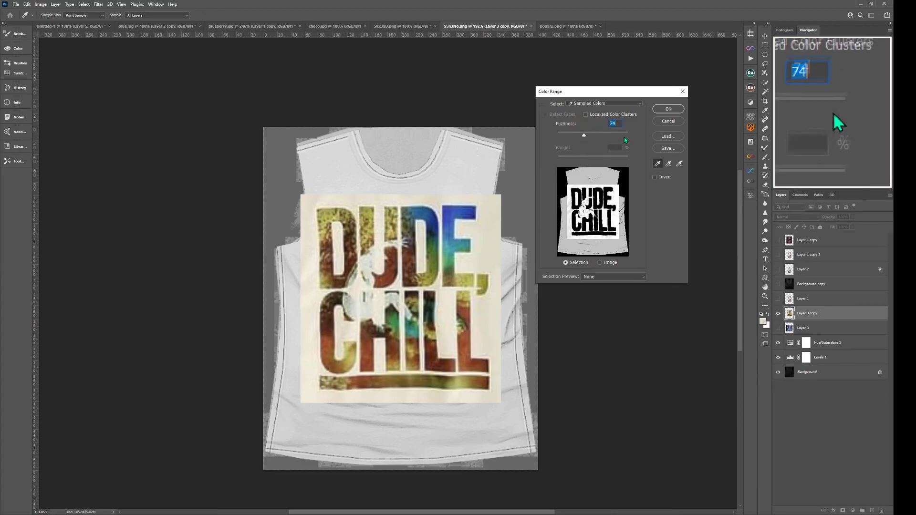
click(659, 108)
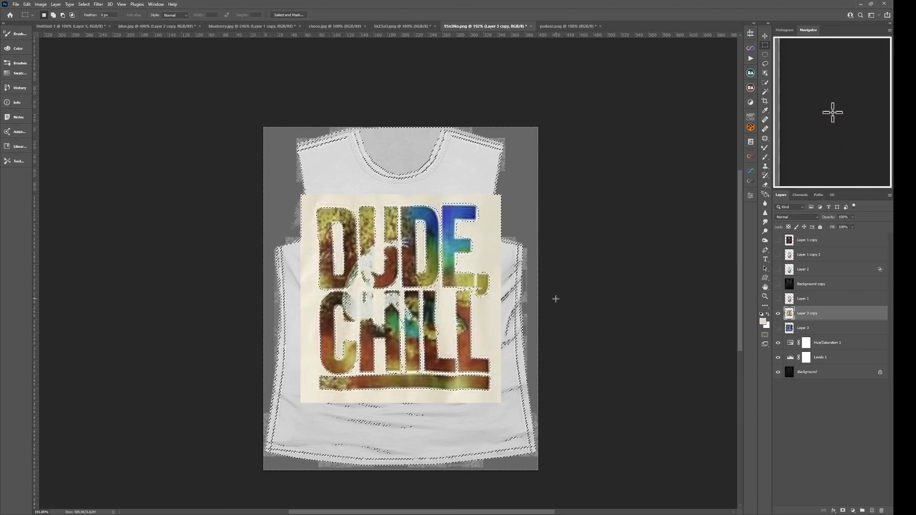
Erase the selected cream background from the inverted "Dude, Chill" copy and clear the selection
key(Delete)
key(Delete)
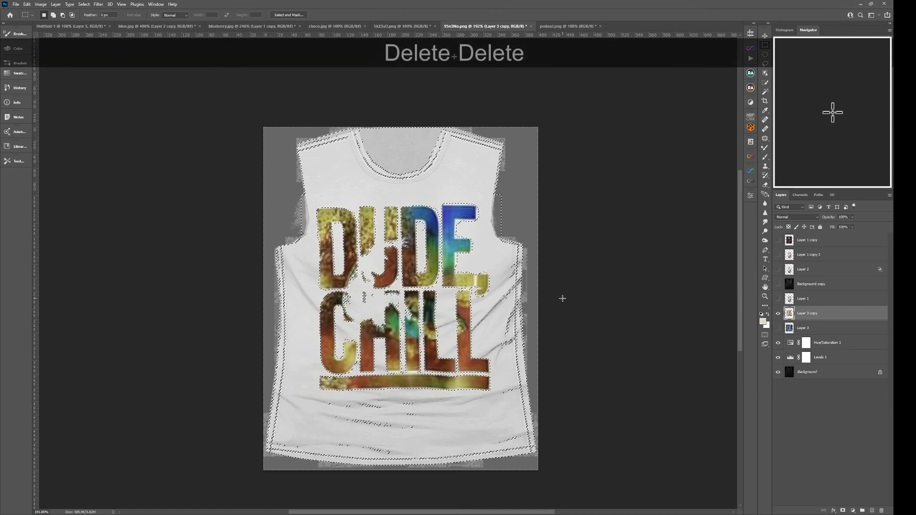
key(ctrl+d)
key(ctrl+space)
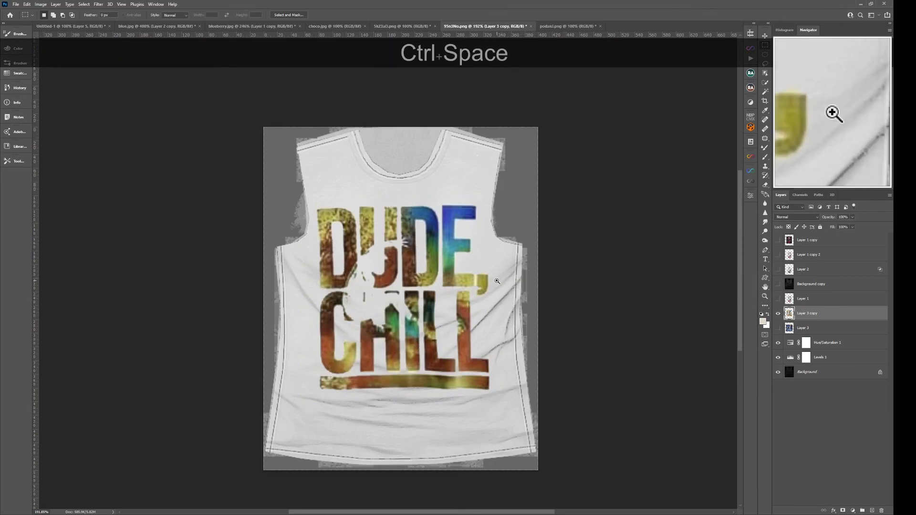
Scale the cut-out "Dude, Chill" print to about 69% and place it centered on the shirt's chest
key(ctrl+t)
drag(503, 194, 469, 221)
drag(408, 265, 407, 270)
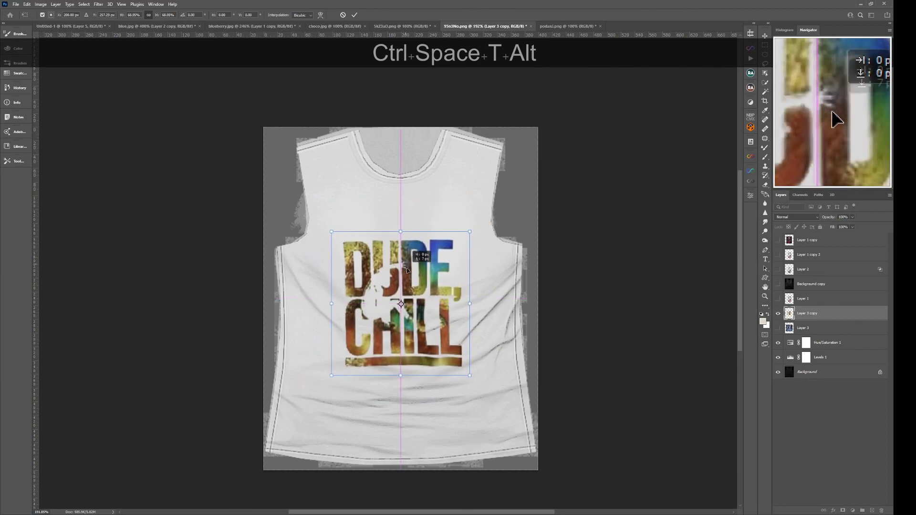
key(ctrl+Return)
key(ctrl+space)
mouse_move(450, 357)
mouse_down()
mouse_move(440, 374)
mouse_move(451, 374)
mouse_up()
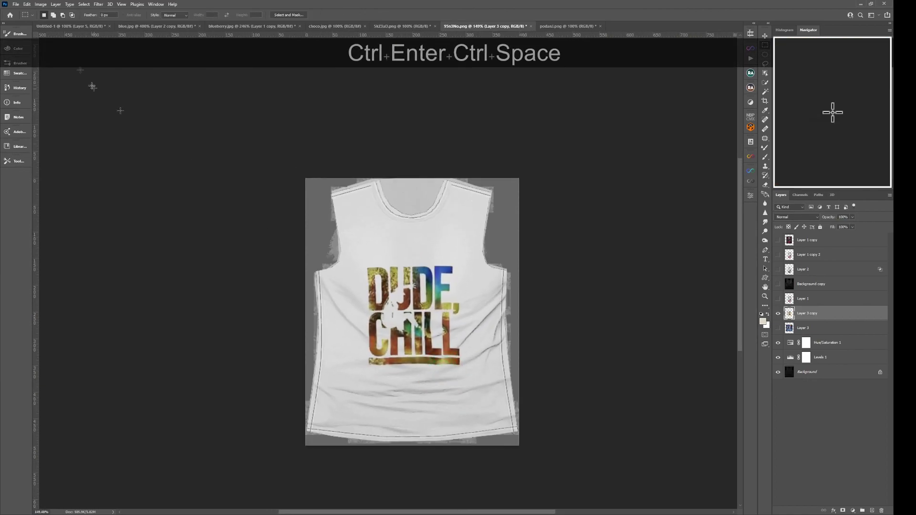
Delete the inverted, cut-out copy of the "Dude, Chill" print layer from the shirt texture
click(99, 4)
mouse_move(112, 103)
click(520, 144)
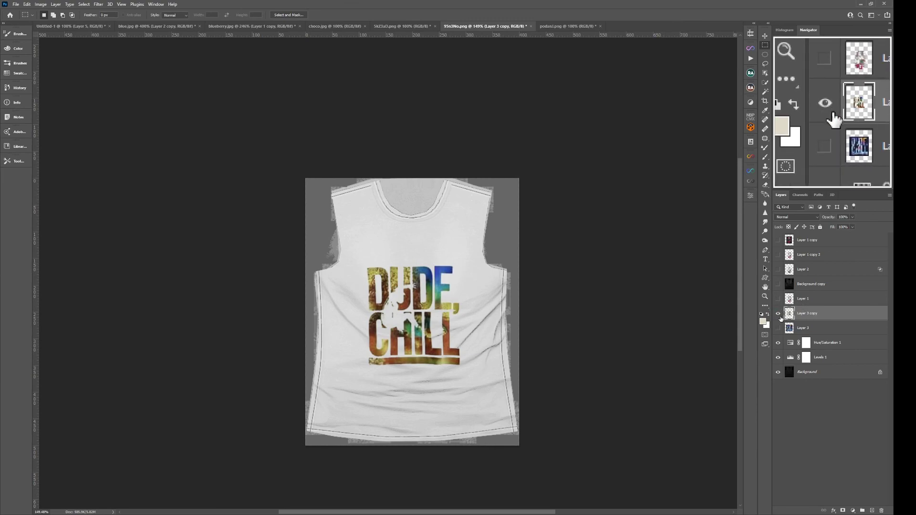
key(Delete)
key(ctrl+space)
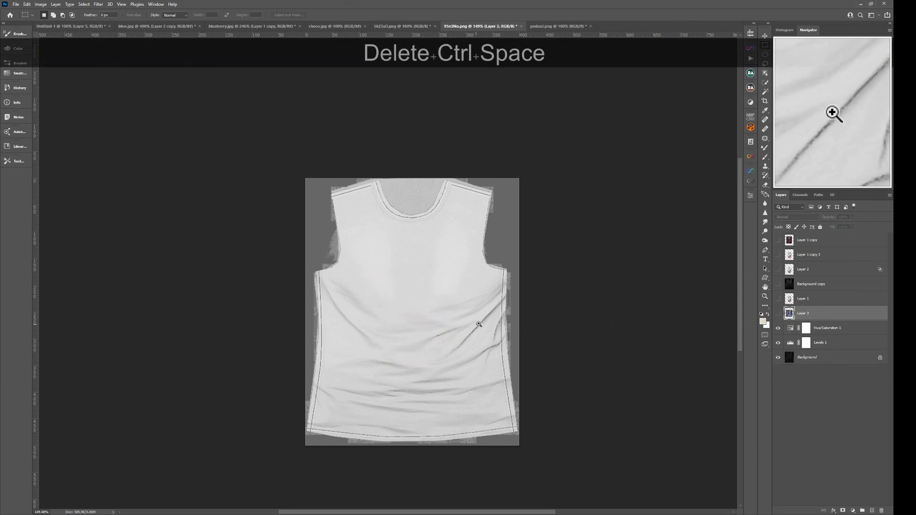
drag(475, 324, 485, 321)
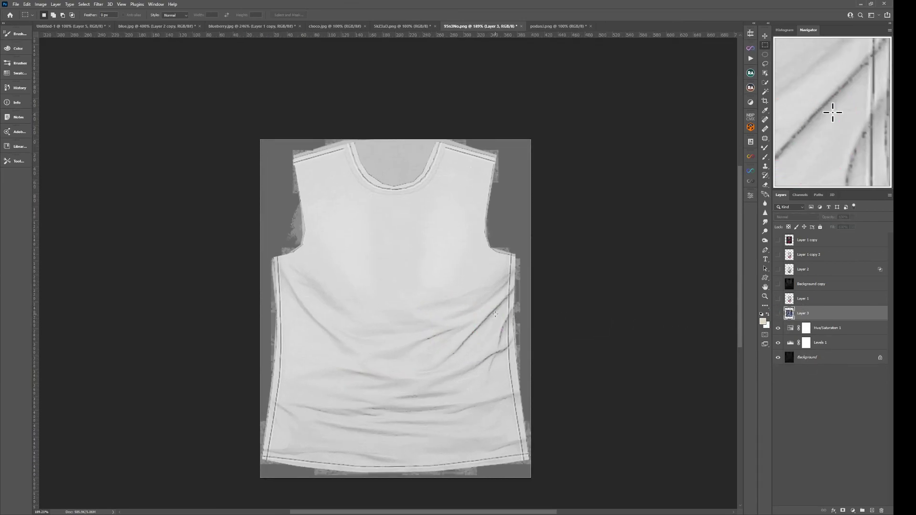